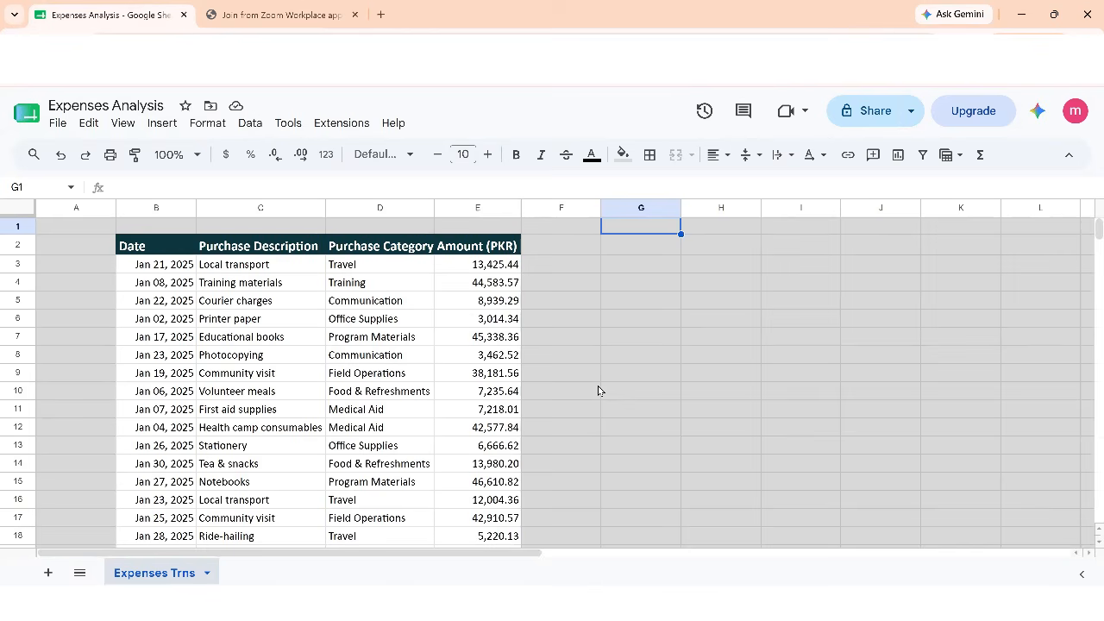
# Enter the title CATEGORY WISE TOTAL FOR THE PERIOD in G1 and make it bold
pyautogui.write('CATEG')
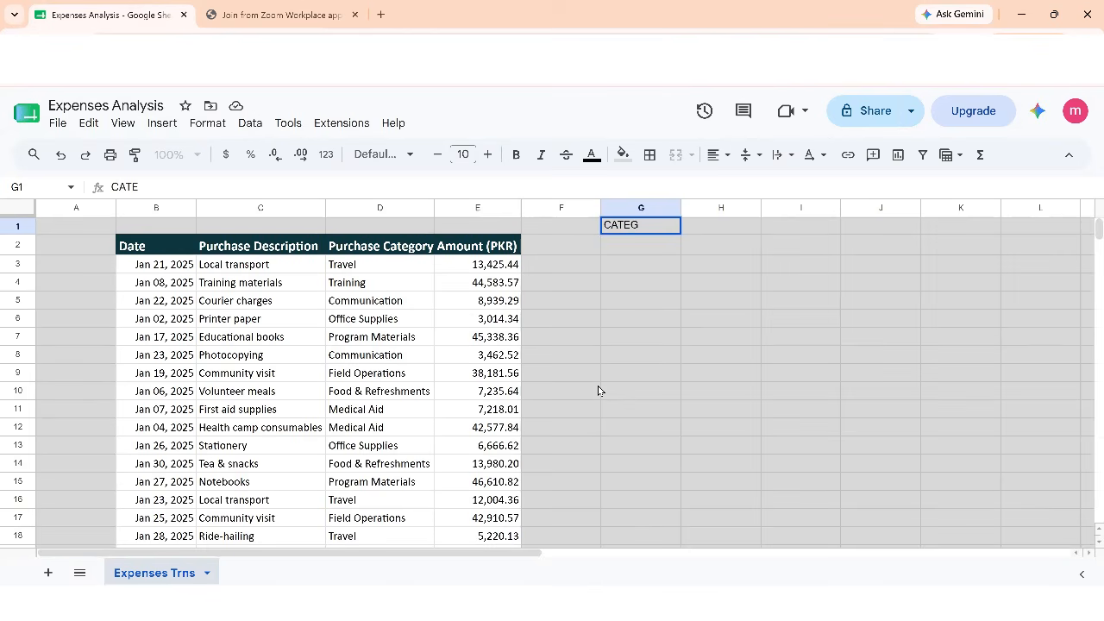
pyautogui.write('ORY WIS')
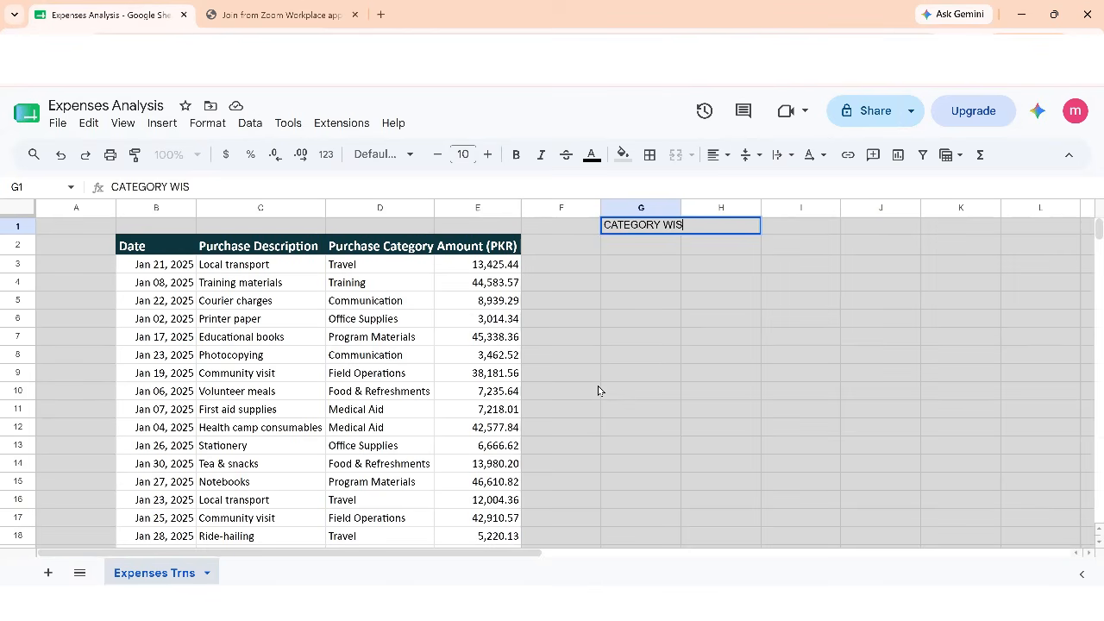
pyautogui.write('E TOTAL FOR THE PERIOD')
pyautogui.press('Return')
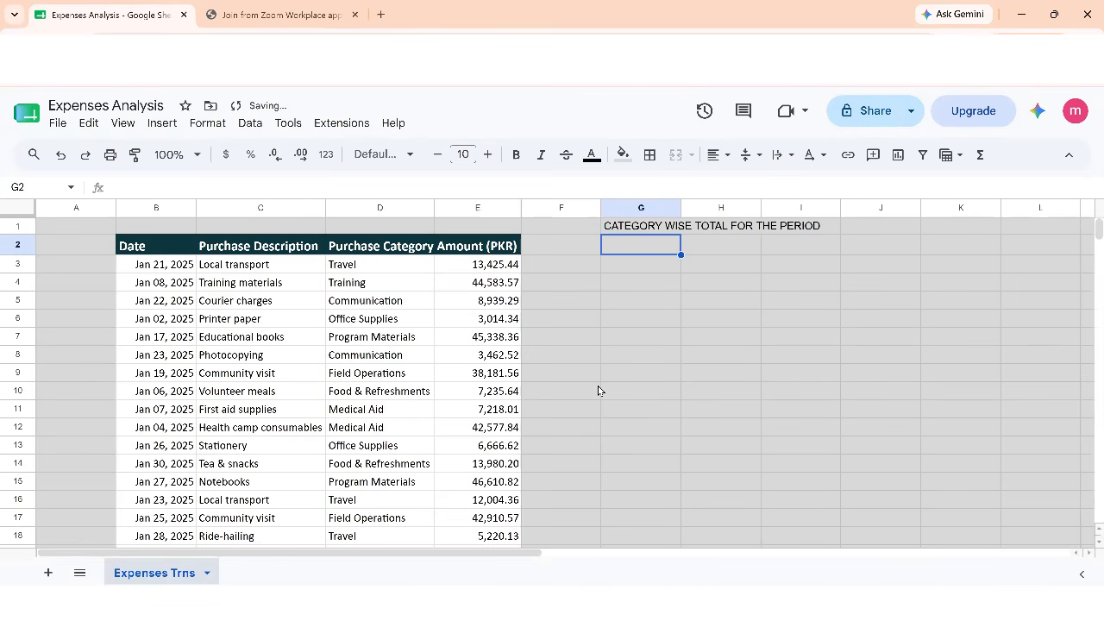
pyautogui.press('Up')
pyautogui.hotkey('ctrl', 'b')
# Enter the labels Start Date in G3 and End Date in G4
pyautogui.press('Down')
pyautogui.press('Down')
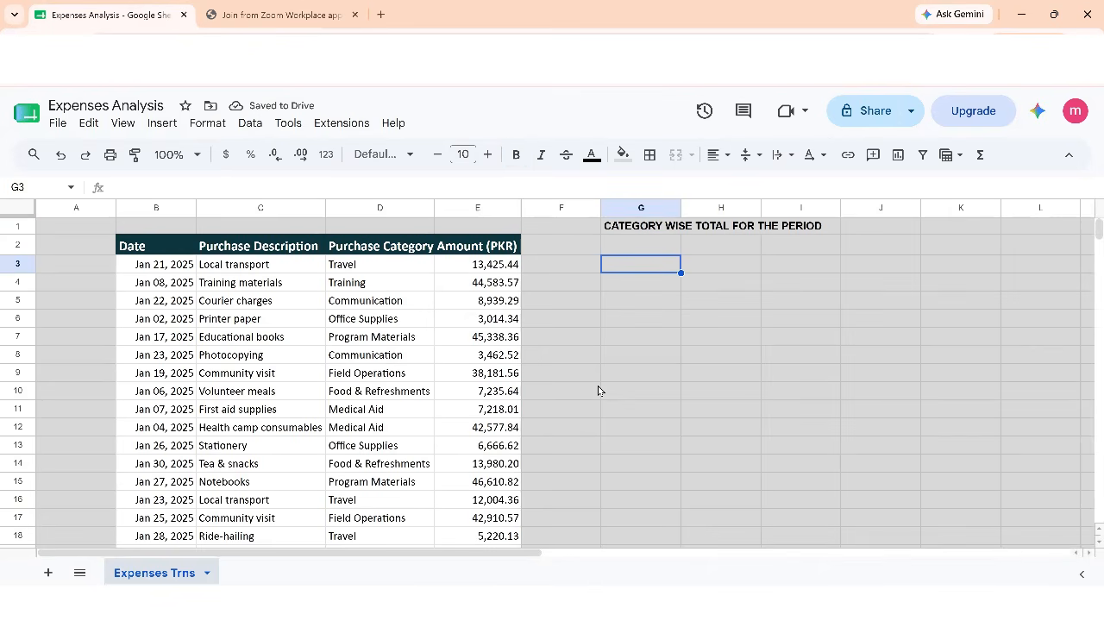
pyautogui.write('Start Date')
pyautogui.press('Return')
pyautogui.write('End Date')
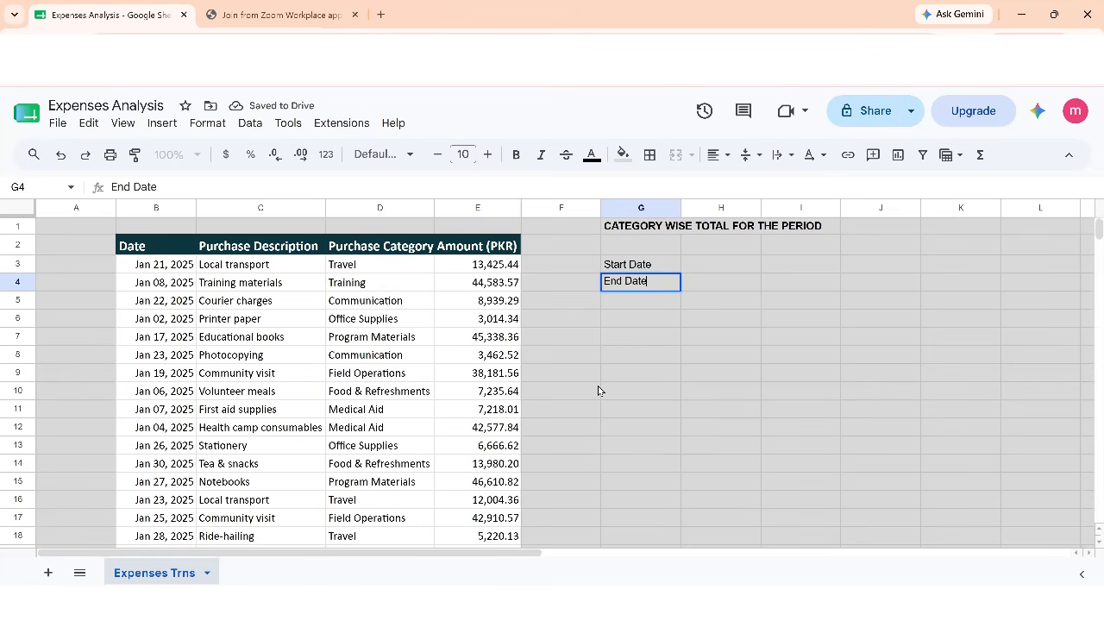
pyautogui.press('Return')
# Enter Jan 01, 2025 as the start date in H3 and Dec 31, 2025 as the end date in H4
pyautogui.press('Up')
pyautogui.press('Up')
pyautogui.press('Right')
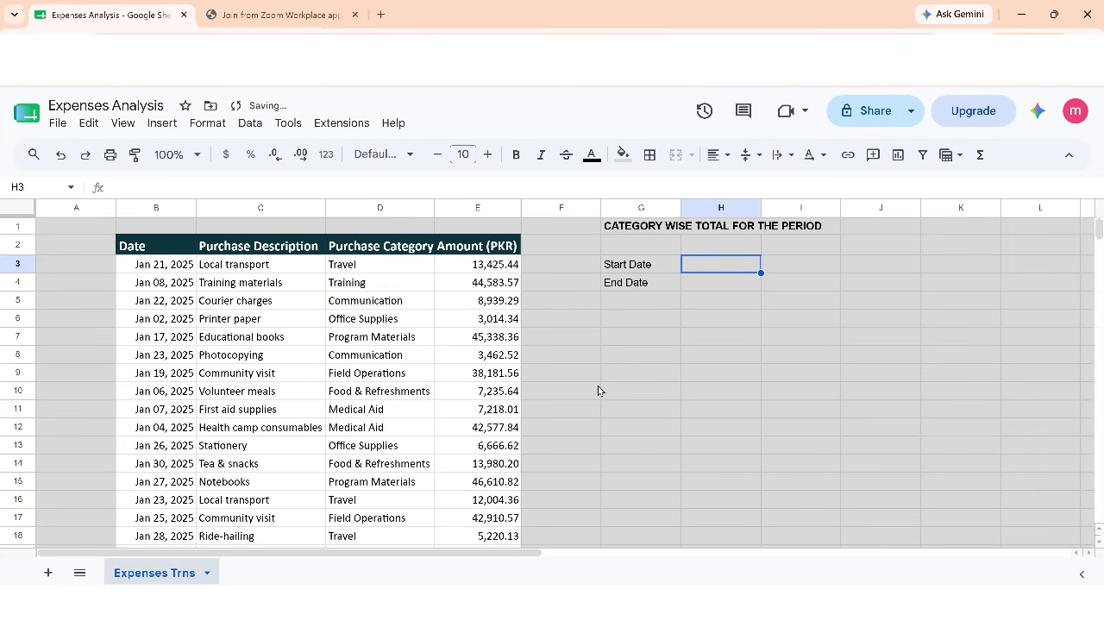
pyautogui.write('Jan 01, 2025')
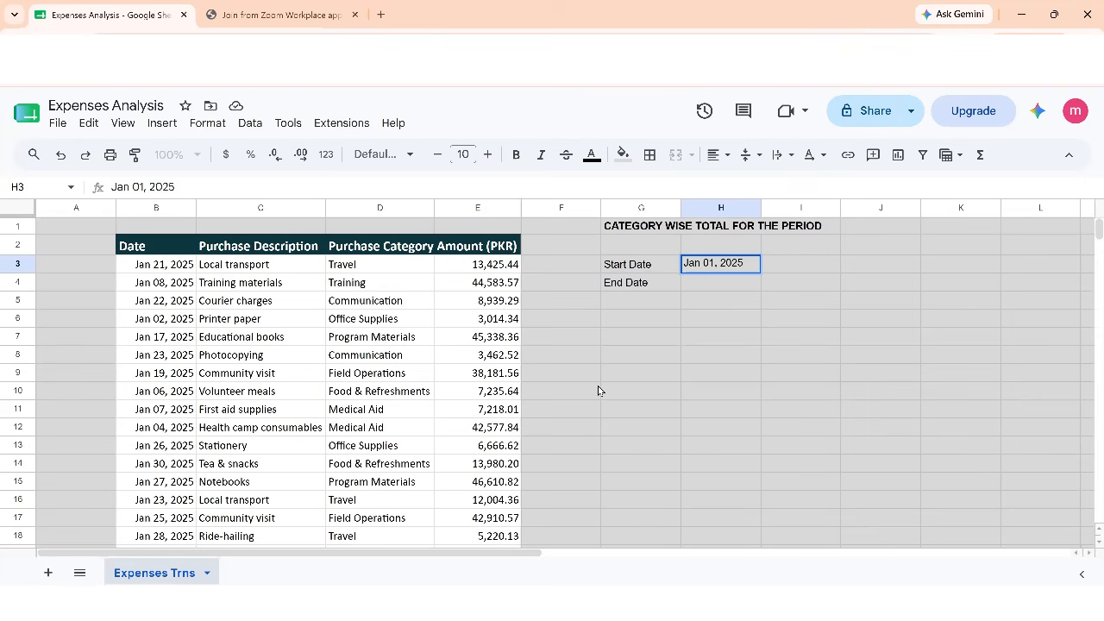
pyautogui.press('Return')
pyautogui.write('D')
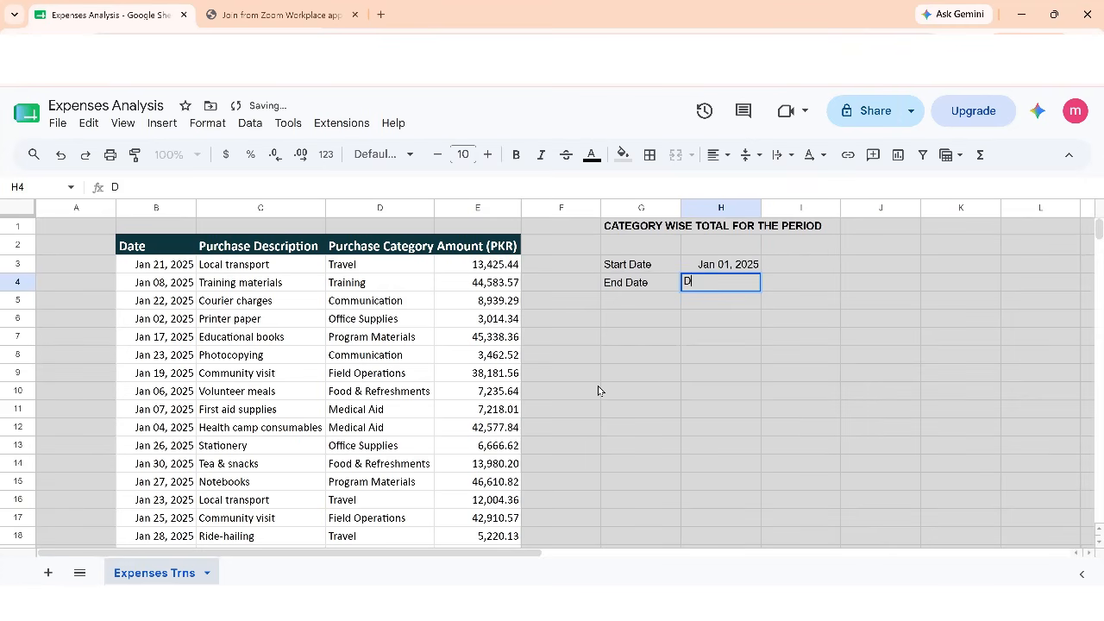
pyautogui.write('ec 31, 2025')
pyautogui.press('Return')
# Make the start and end date labels and values in G3:H4 bold
pyautogui.press('Up')
pyautogui.press('Up')
pyautogui.press('Left')
pyautogui.hotkey('shift', 'Right')
pyautogui.hotkey('shift', 'Down')
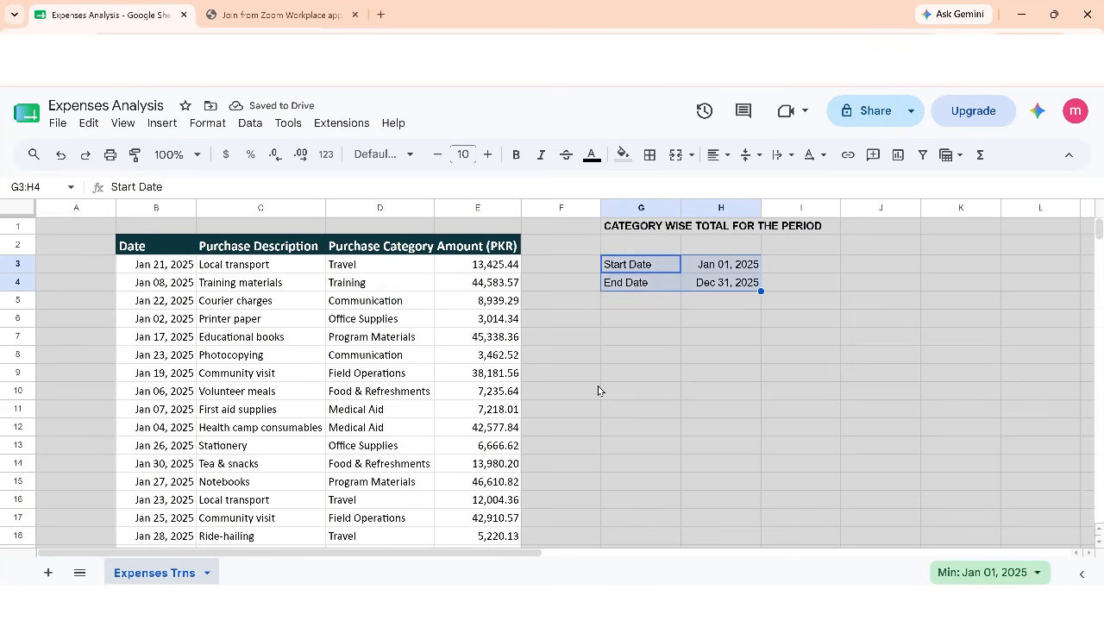
pyautogui.hotkey('ctrl', 'b')
# Widen column G to about double its width and fill the Start Date and End Date label cells with pale blue
pyautogui.press('Down')
pyautogui.press('Up')
pyautogui.hotkey('shift', 'Down')
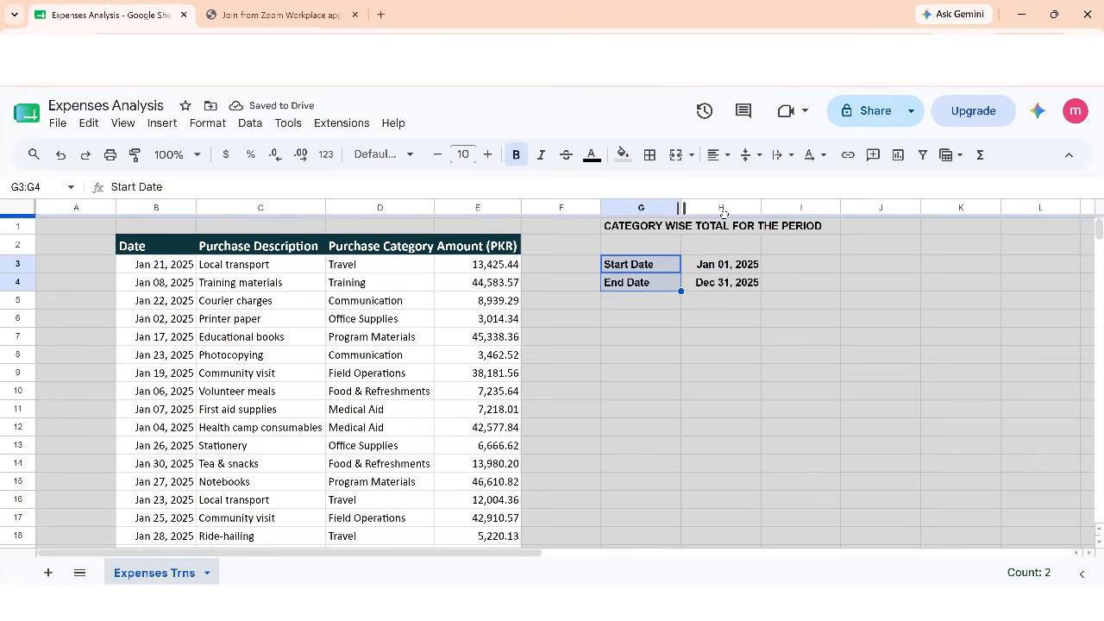
pyautogui.moveTo(682, 207); pyautogui.dragTo(763, 207)
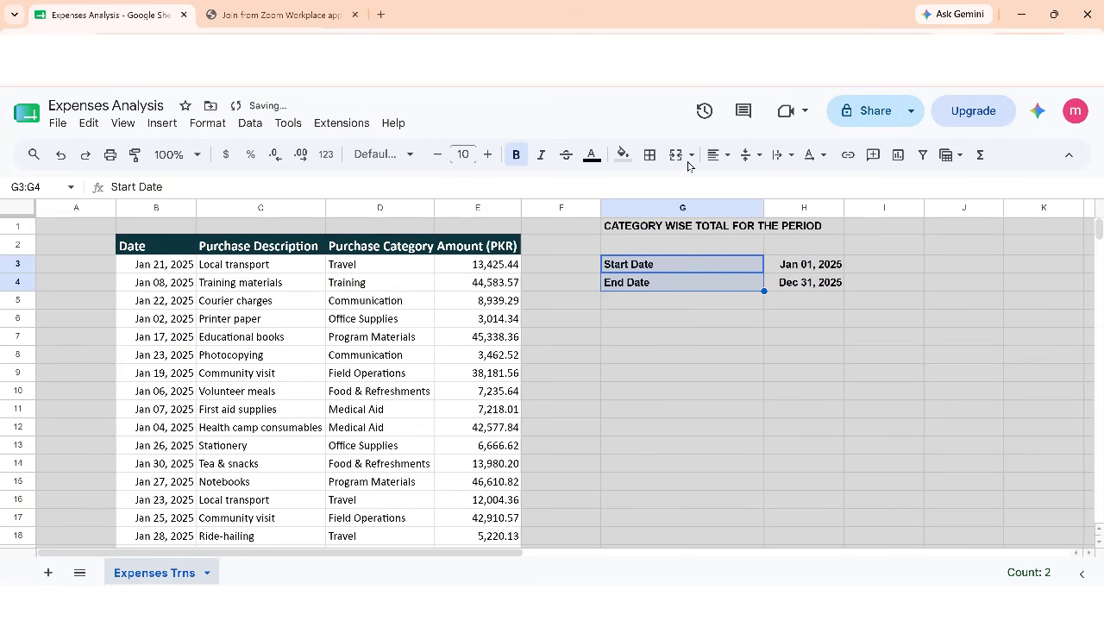
pyautogui.click(622, 155)
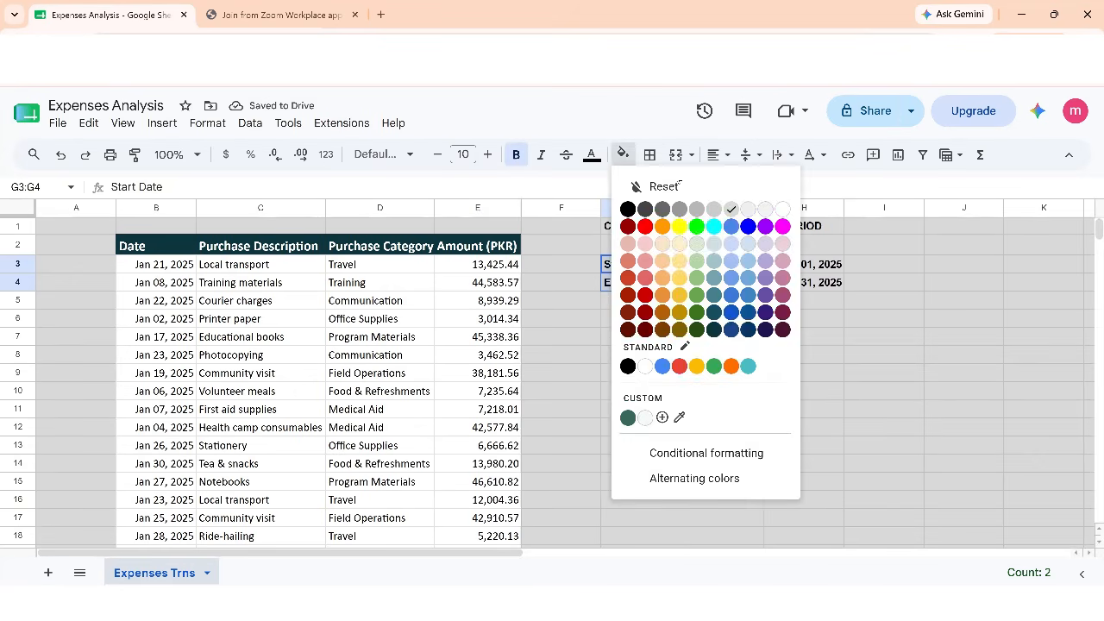
pyautogui.click(732, 245)
# Fill the two date value cells H3:H4 with white
pyautogui.click(798, 269)
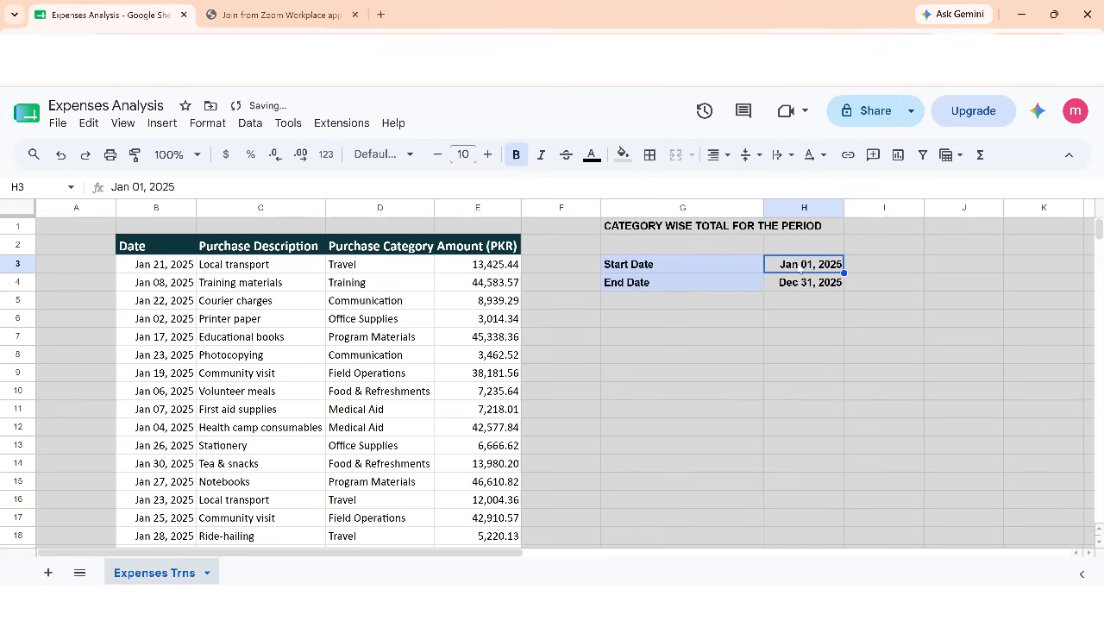
pyautogui.hotkey('shift', 'Down')
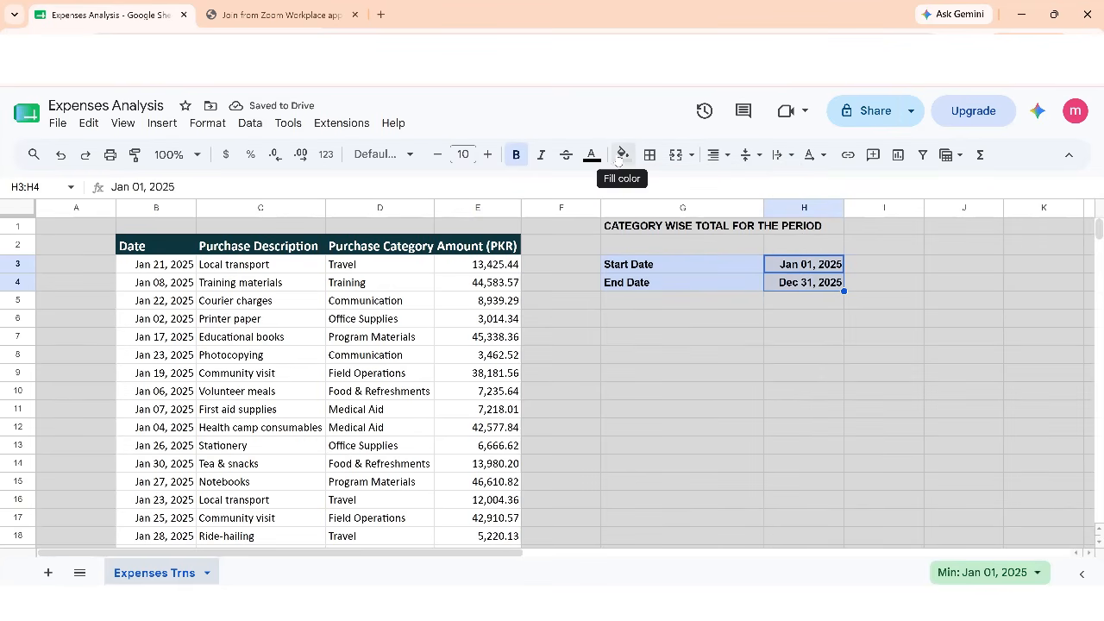
pyautogui.click(622, 155)
pyautogui.click(782, 211)
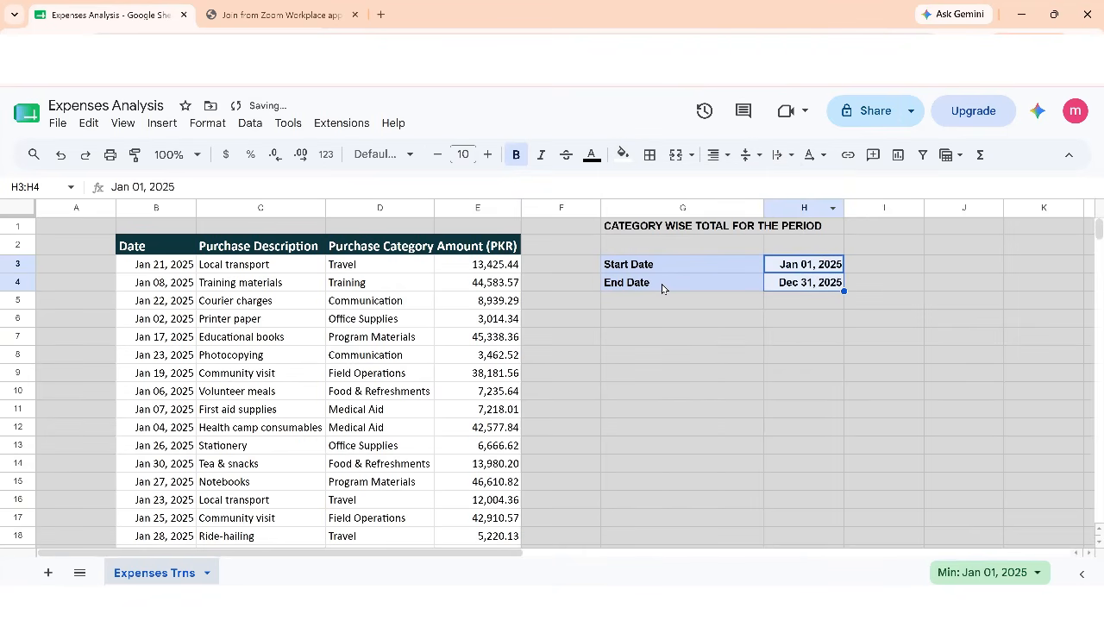
# Enter the column headers CATEGORY in G6 and TOTAL in H6
pyautogui.click(662, 308)
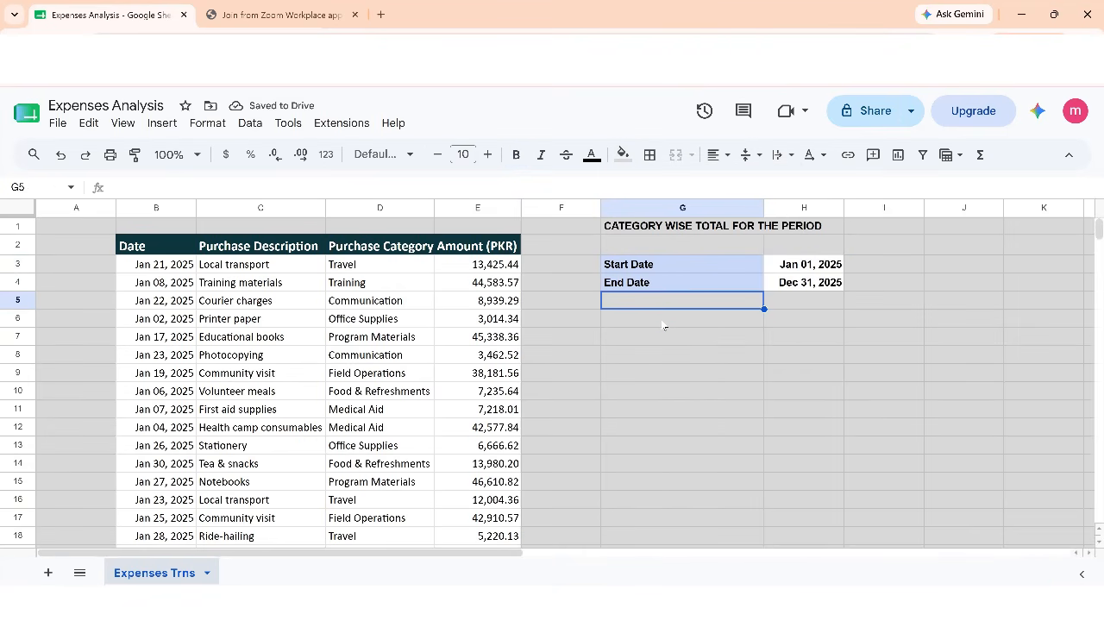
pyautogui.click(662, 325)
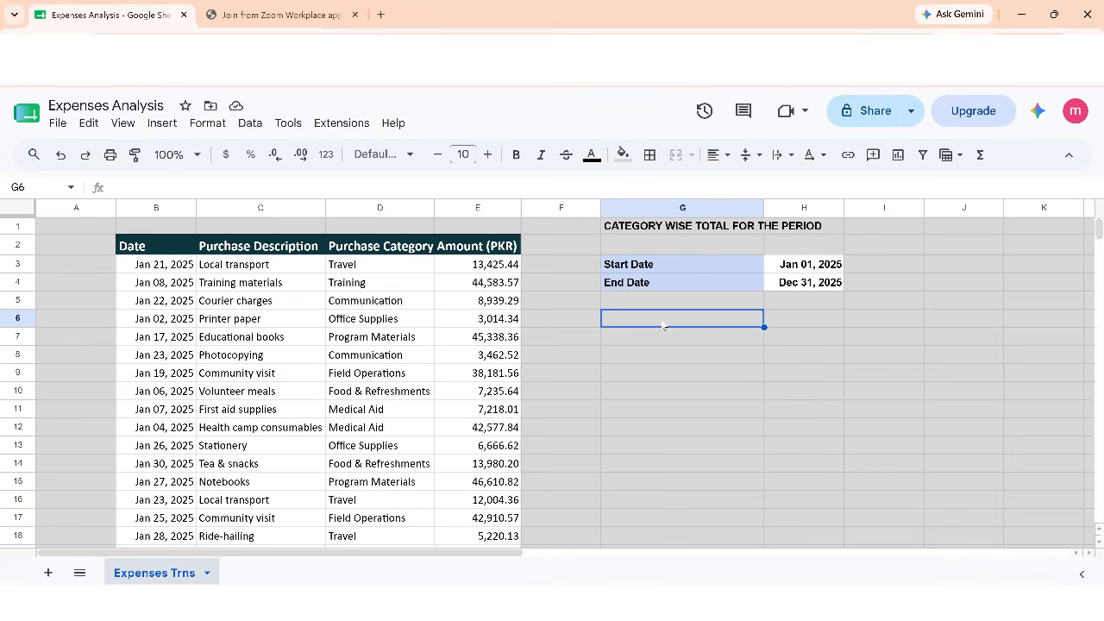
pyautogui.write('CATEGORY')
pyautogui.press('Tab')
pyautogui.write('TOTAL')
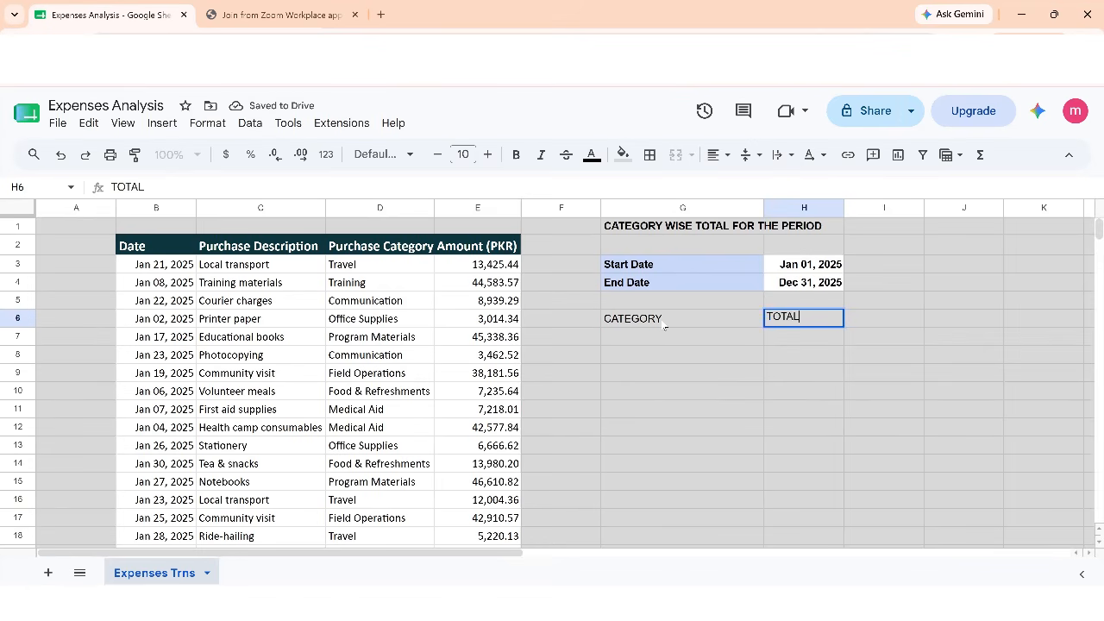
pyautogui.press('Return')
# Make the CATEGORY and TOTAL headers in G6:H6 bold and fill them with a slightly darker light blue
pyautogui.click(663, 325)
pyautogui.hotkey('shift', 'Right')
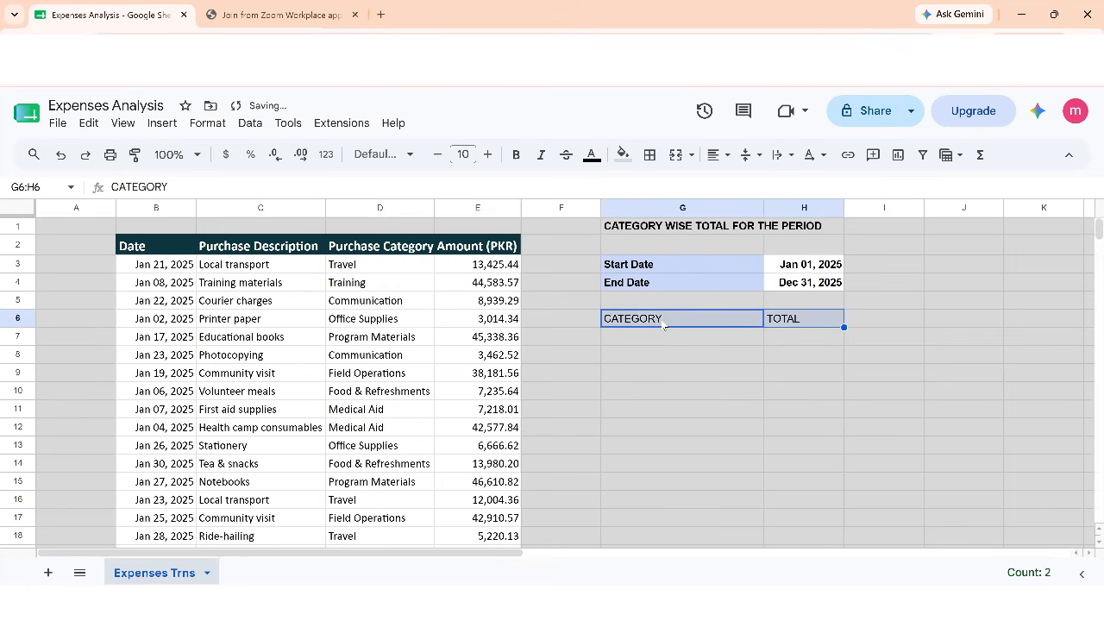
pyautogui.hotkey('ctrl', 'b')
pyautogui.click(622, 154)
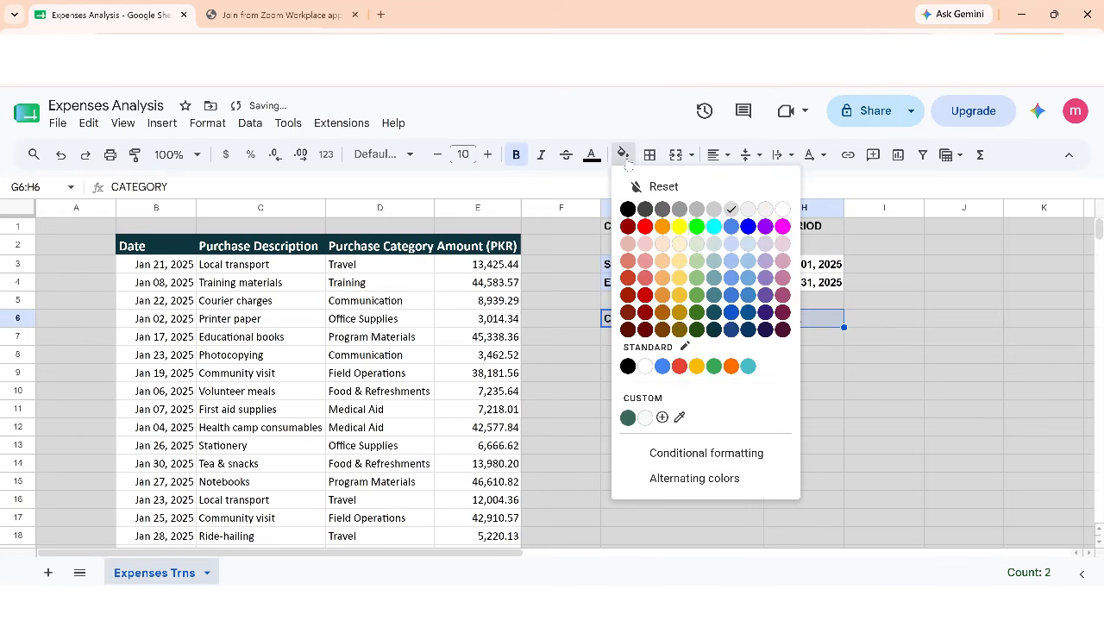
pyautogui.click(731, 264)
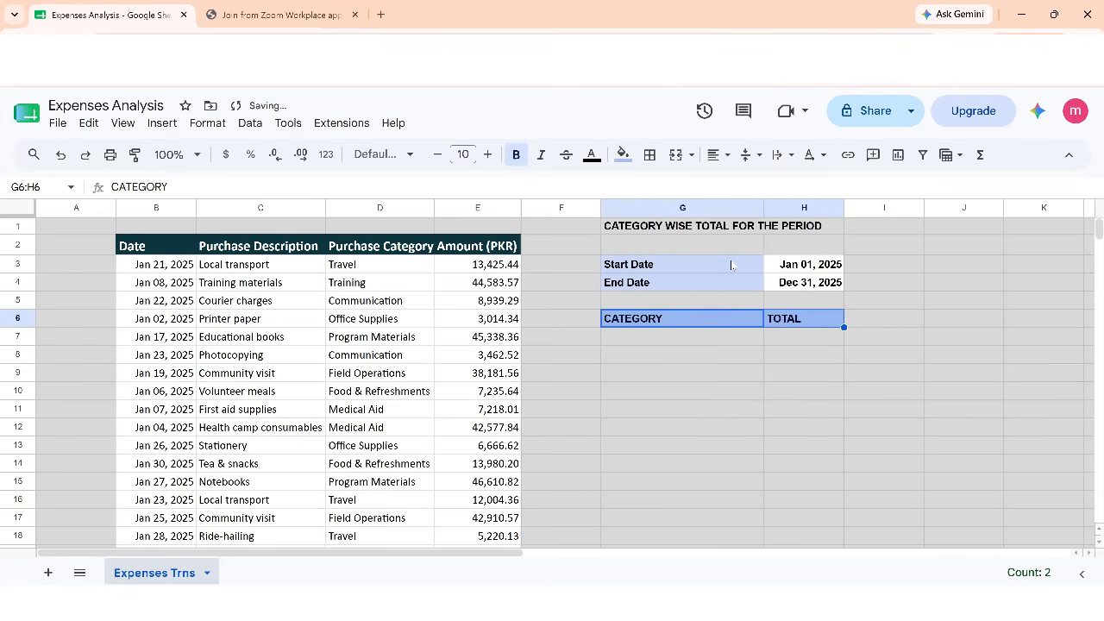
# Examine the extent of the Purchase Category data from D3 down to its last row
pyautogui.click(647, 339)
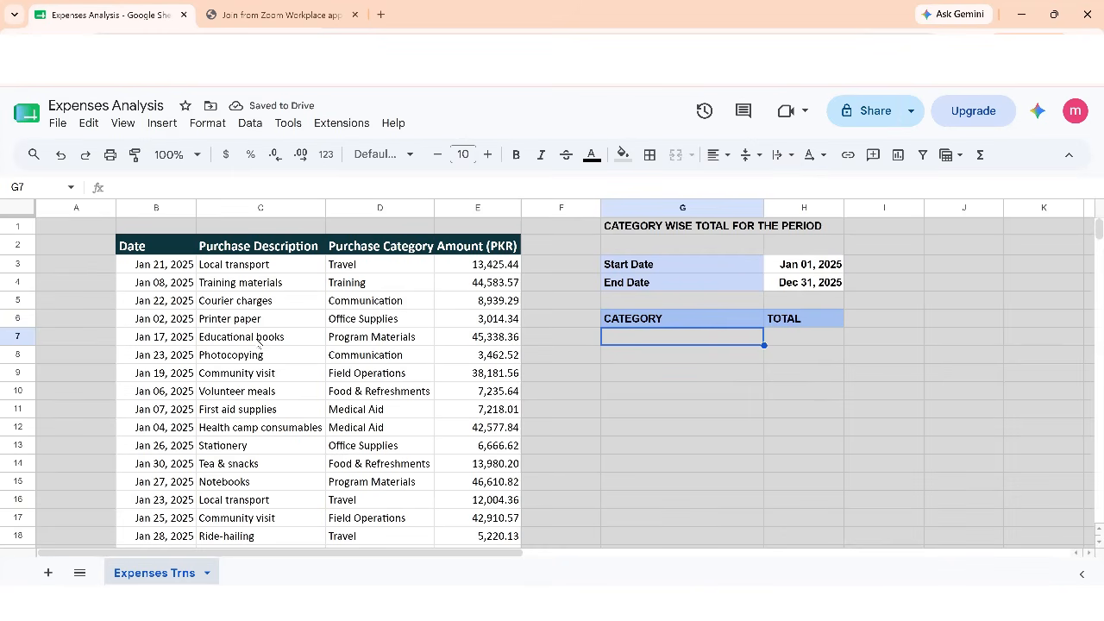
pyautogui.click(358, 266)
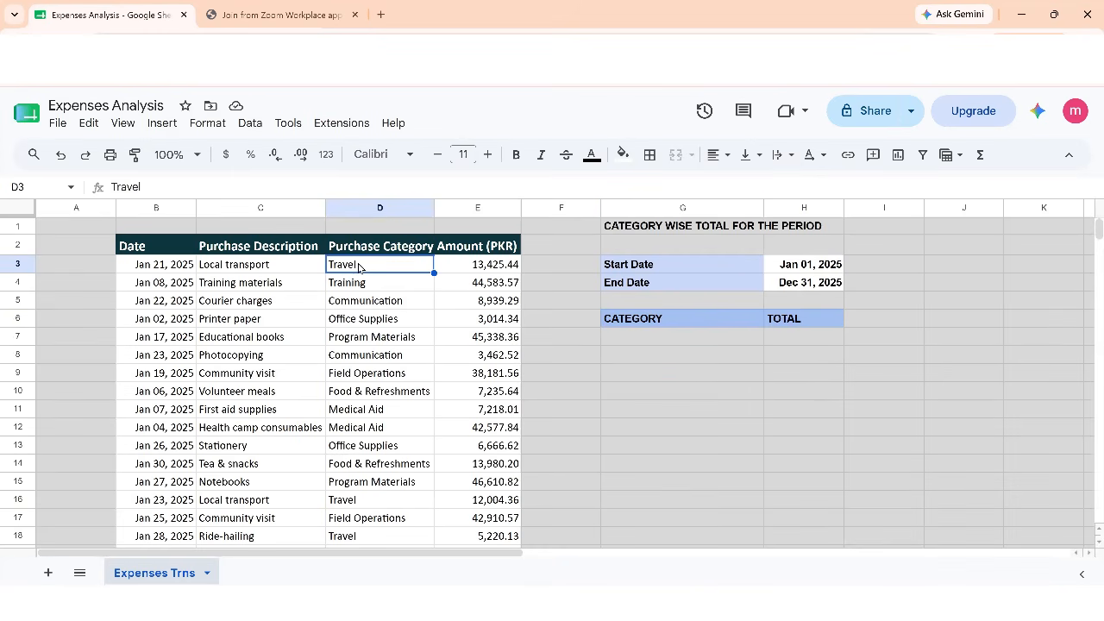
pyautogui.hotkey('ctrl', 'shift', 'Down')
pyautogui.hotkey('ctrl', 'shift', 'Up')
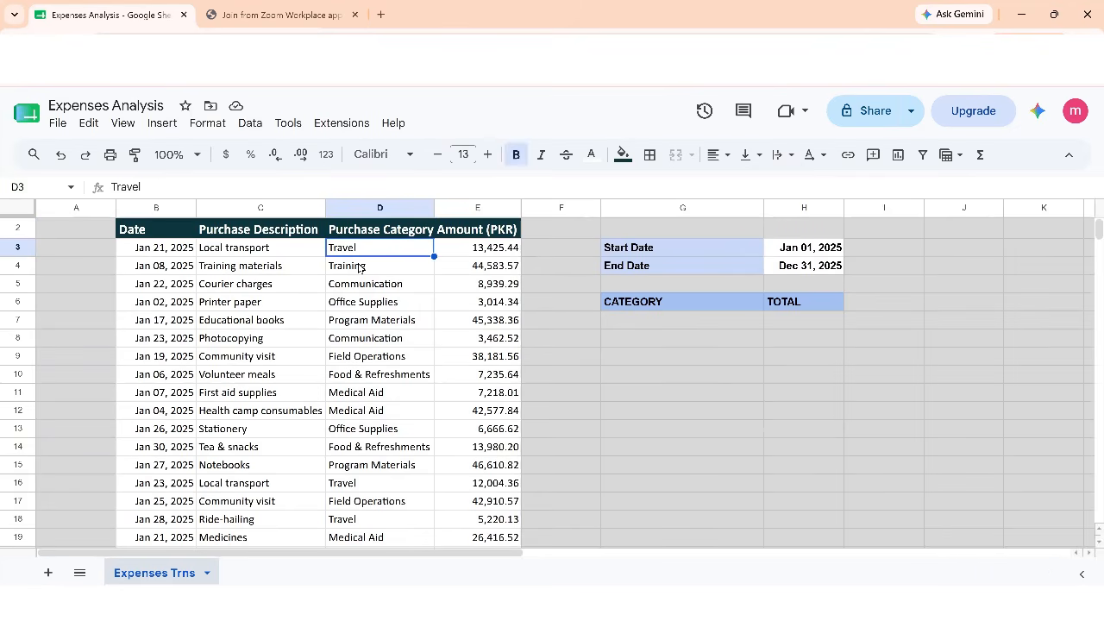
# List the distinct purchase categories from G7 downward with the formula =UNIQUE(D3:D2402)
pyautogui.press('Right')
pyautogui.press('Right')
pyautogui.press('Right')
pyautogui.press('Down')
pyautogui.press('Down')
pyautogui.press('Down')
pyautogui.press('Down')
pyautogui.press('Down')
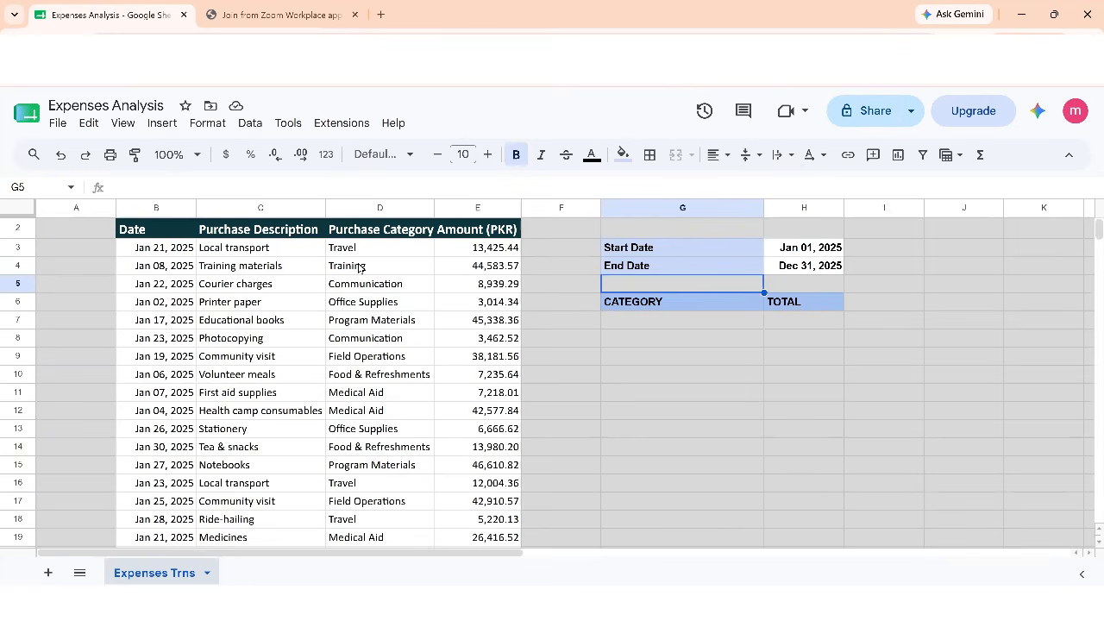
pyautogui.press('Up')
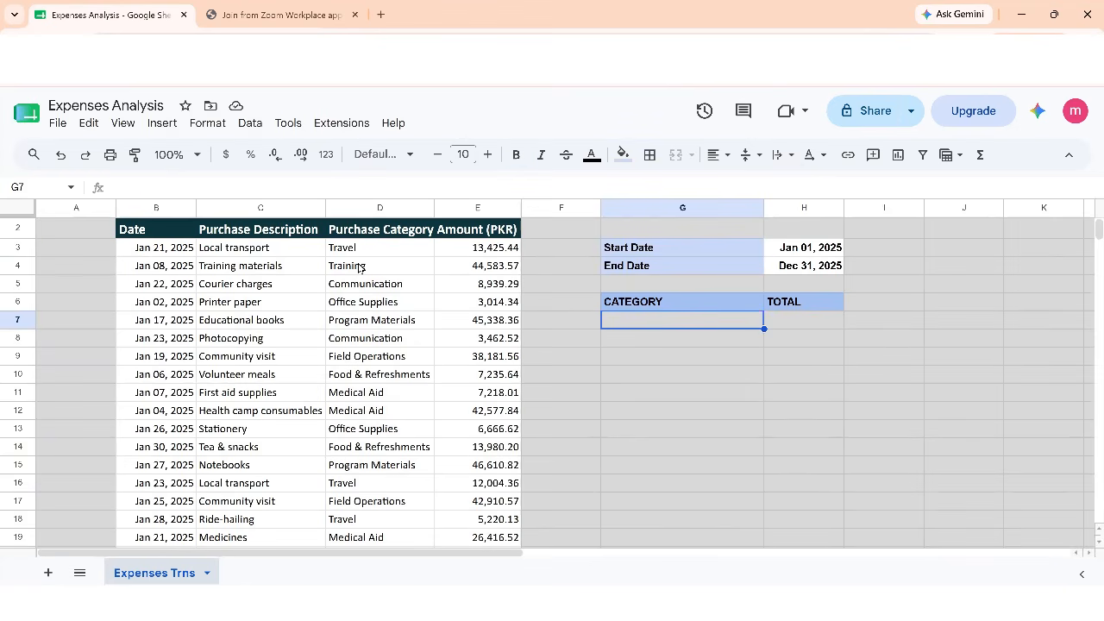
pyautogui.write('=UNI')
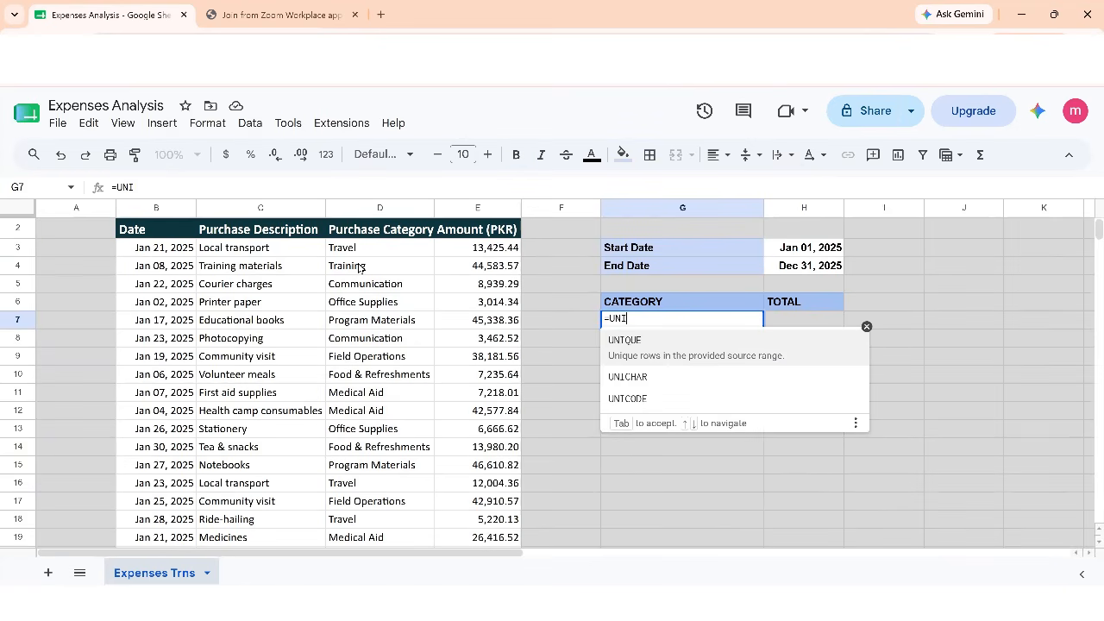
pyautogui.press('Tab')
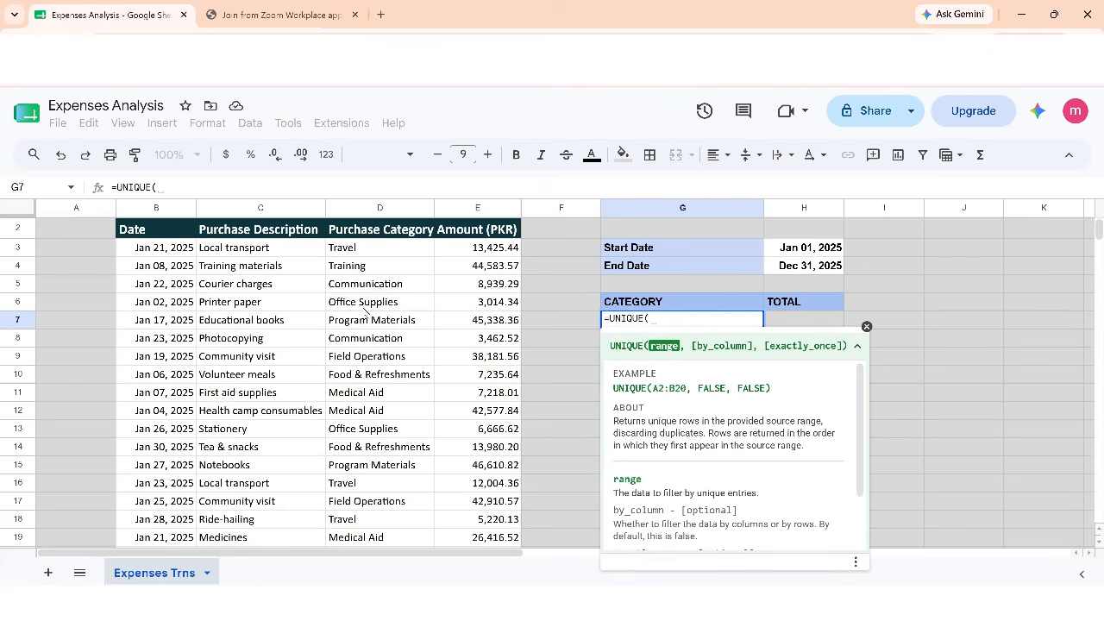
pyautogui.click(366, 251)
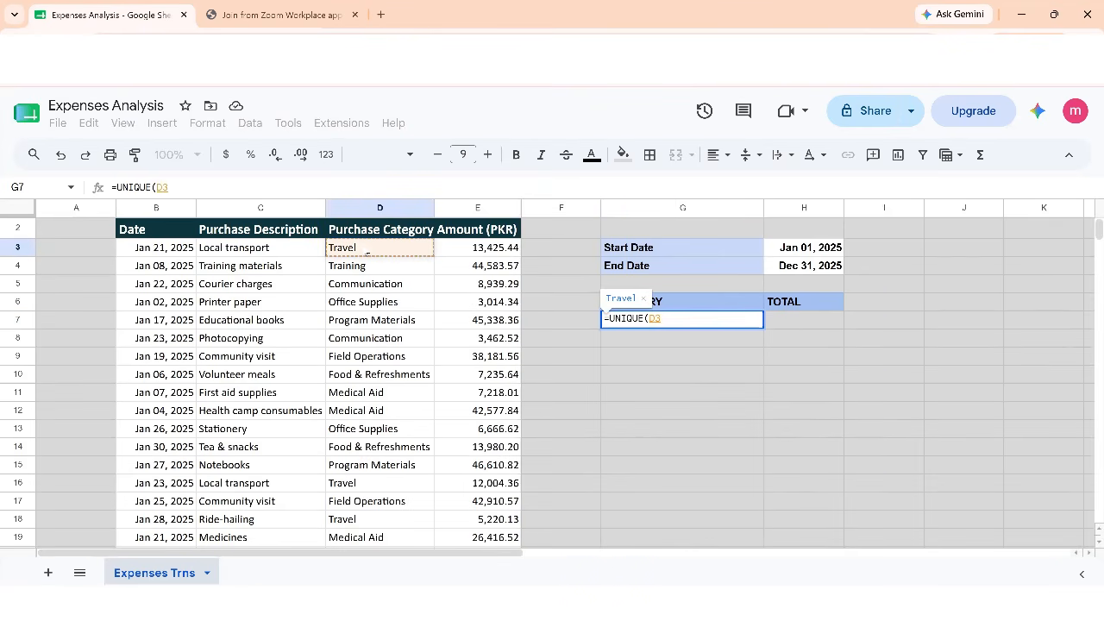
pyautogui.hotkey('ctrl', 'shift', 'Down')
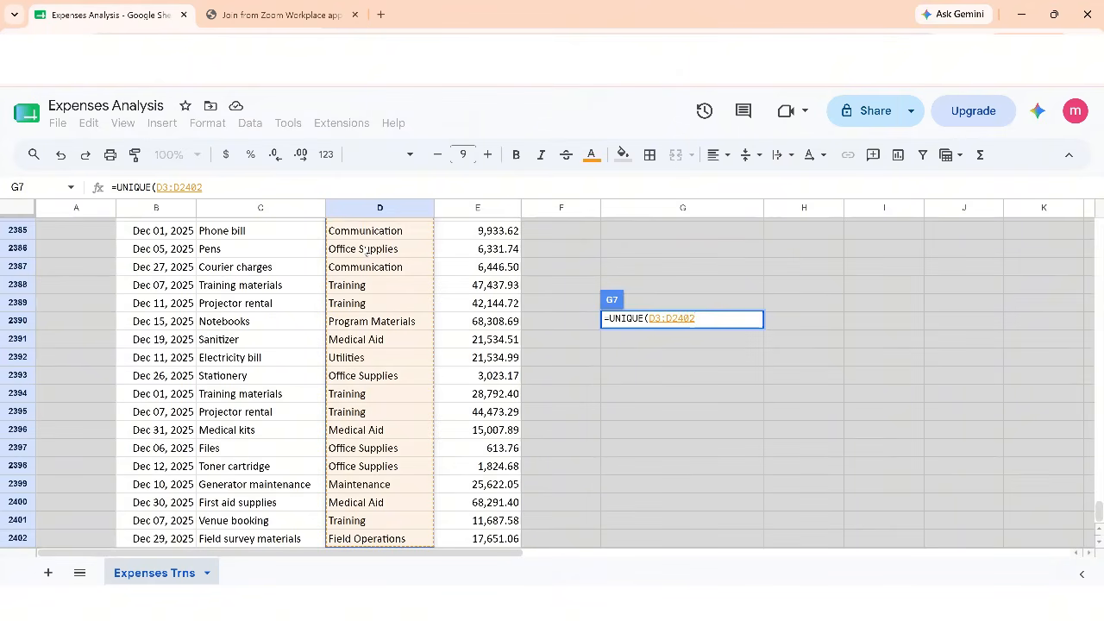
pyautogui.press('Return')
pyautogui.scroll(2, 367, 250)
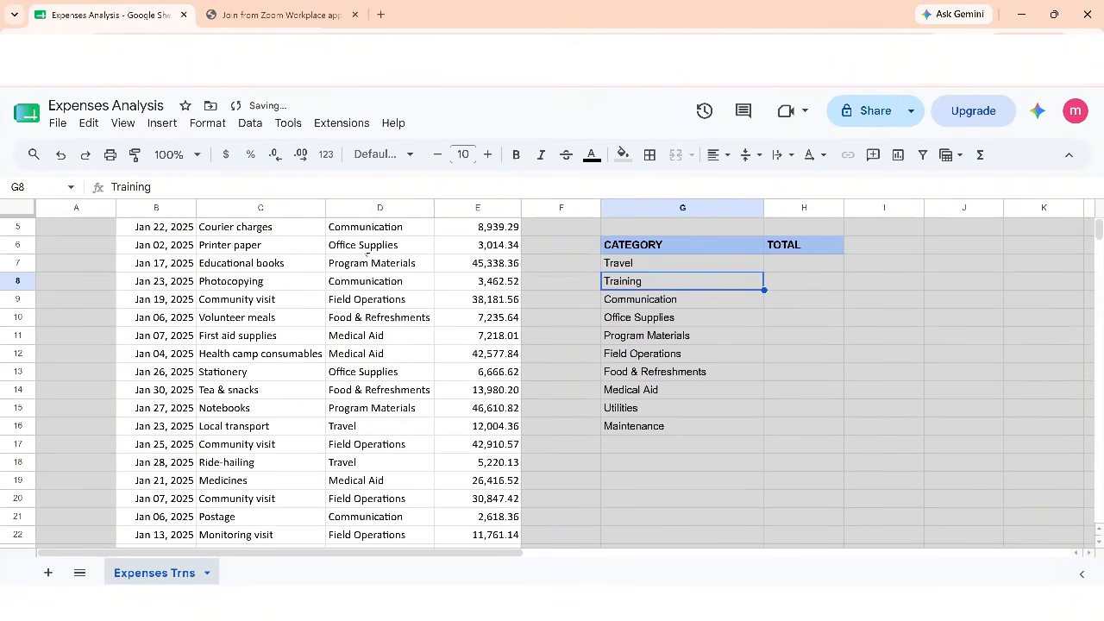
# Review the category list below the CATEGORY header together with the date period above it
pyautogui.press('Up')
pyautogui.hotkey('ctrl', 'shift', 'Down')
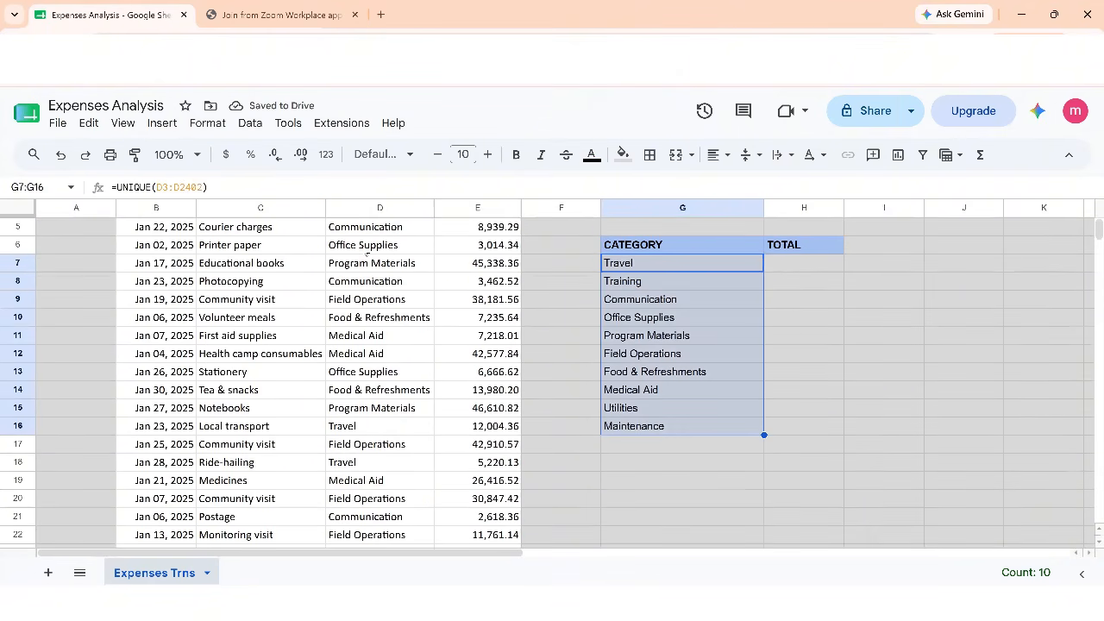
pyautogui.press('Up')
pyautogui.press('Up')
pyautogui.press('Up')
pyautogui.press('Down')
pyautogui.press('Down')
pyautogui.press('Down')
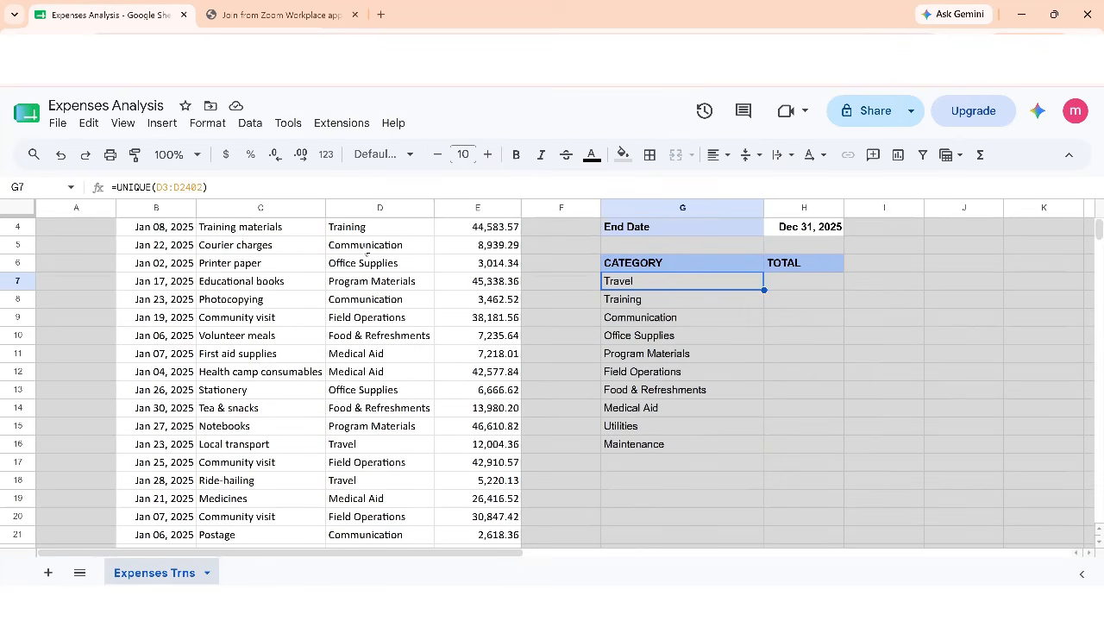
pyautogui.press('Up')
pyautogui.press('Up')
pyautogui.press('Up')
pyautogui.press('Up')
pyautogui.press('Up')
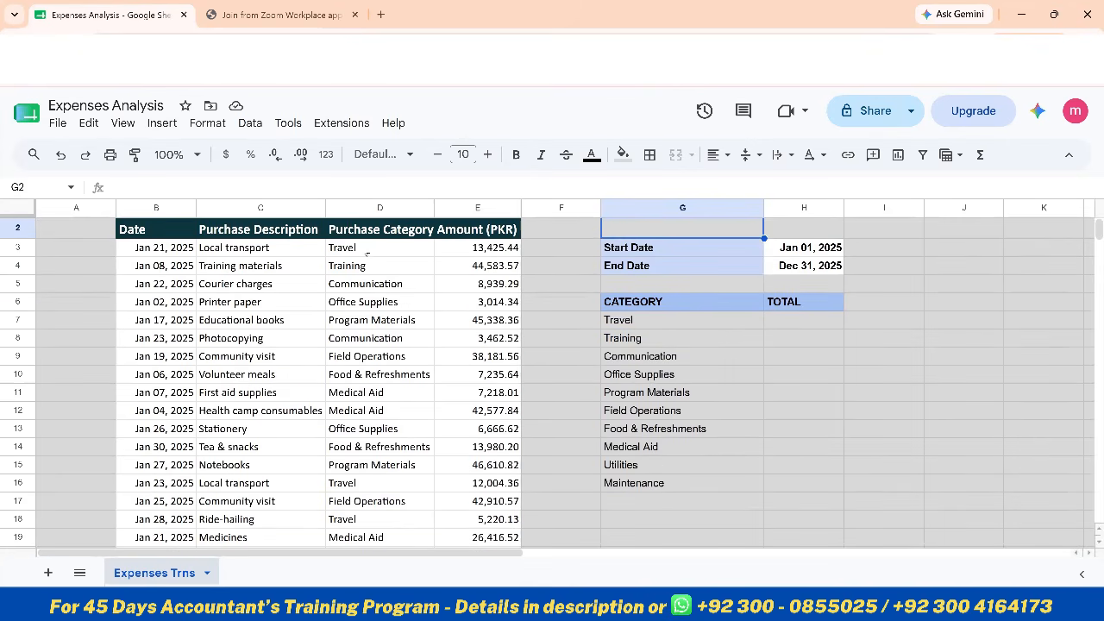
pyautogui.press('Down')
pyautogui.press('Down')
pyautogui.press('Down')
pyautogui.press('Down')
pyautogui.press('Down')
pyautogui.press('Down')
pyautogui.press('Down')
pyautogui.press('Down')
pyautogui.press('Down')
pyautogui.press('Down')
pyautogui.press('Down')
pyautogui.press('Down')
pyautogui.press('Down')
pyautogui.press('Down')
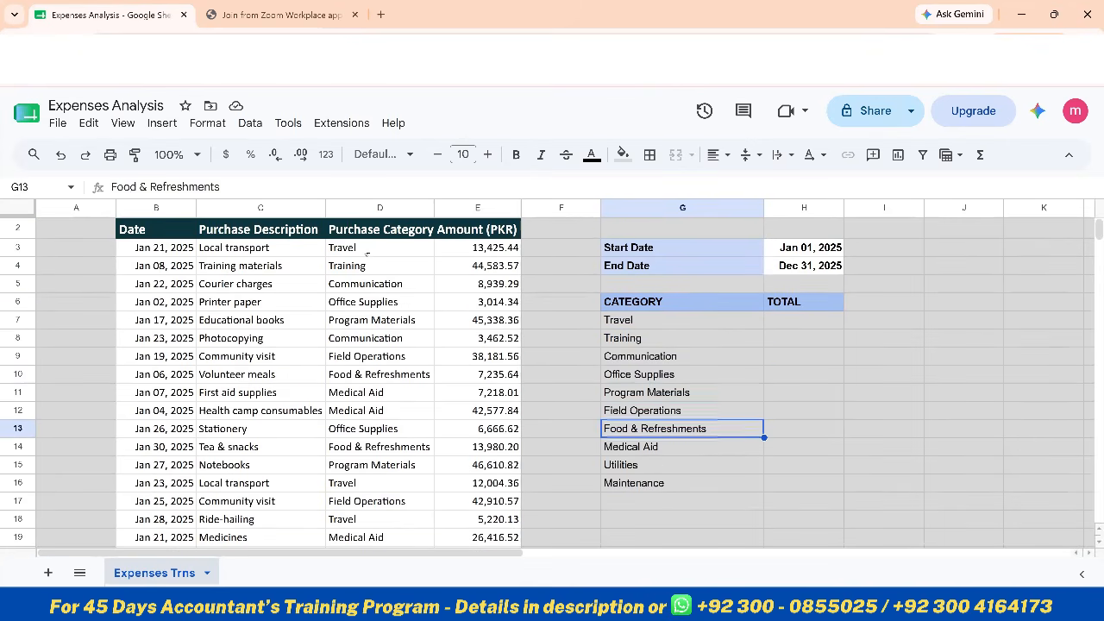
# Enter the label GRAND TOTAL in G18 and make G18:H18 bold
pyautogui.press('Down')
pyautogui.press('Down')
pyautogui.write('GRAND TOTAL')
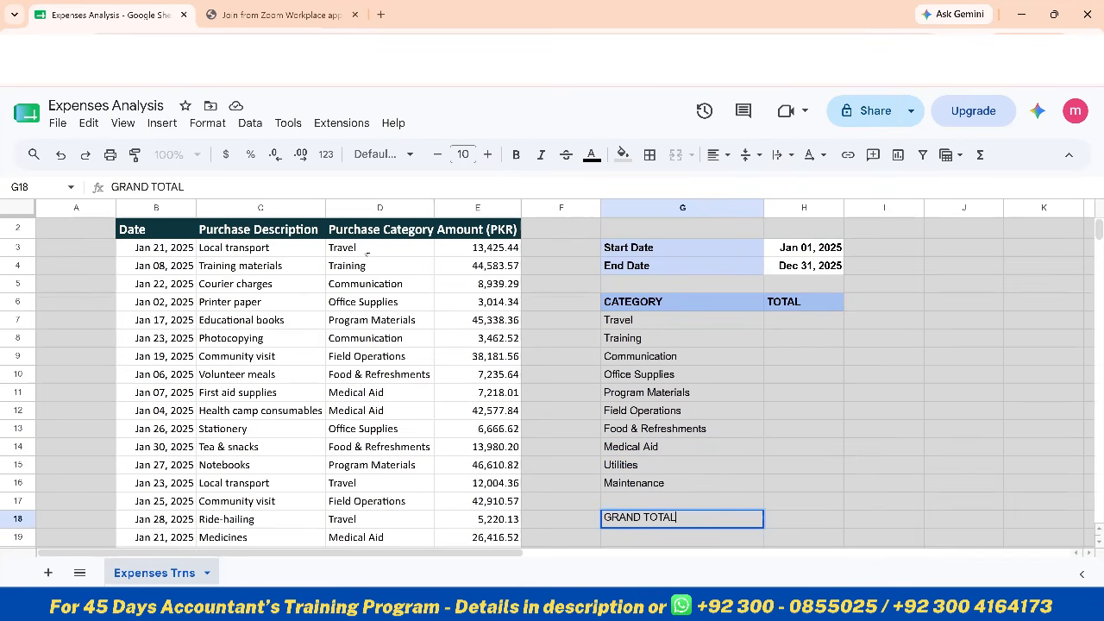
pyautogui.press('Return')
pyautogui.press('Up')
pyautogui.hotkey('shift', 'Right')
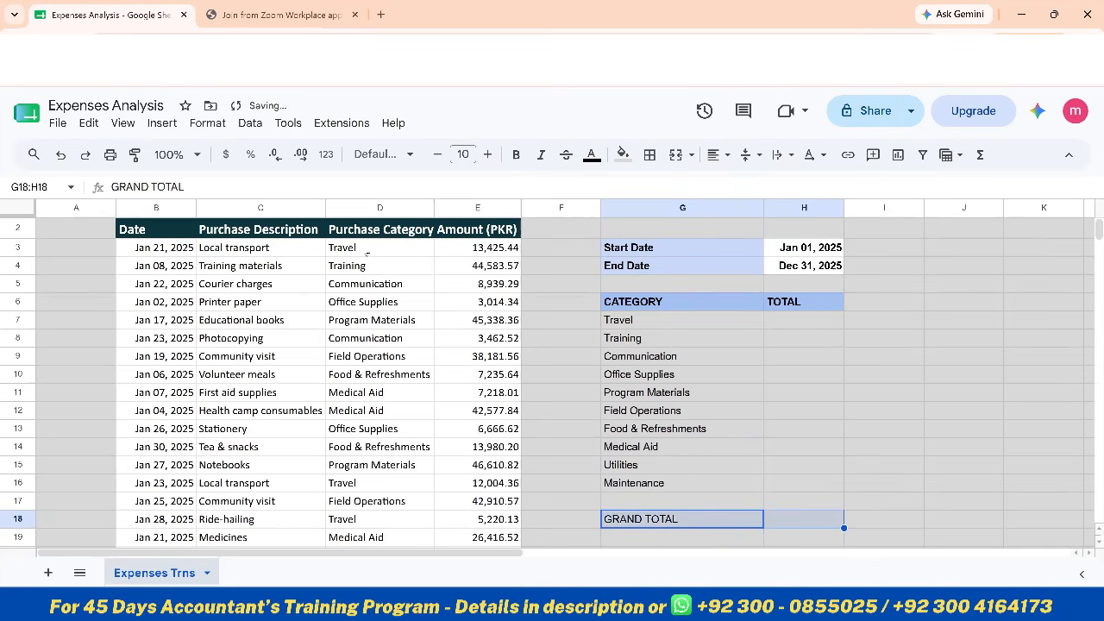
pyautogui.hotkey('ctrl', 'b')
# Try a white fill on G6:H17, including the CATEGORY and TOTAL headers, and undo it
pyautogui.press('Up')
pyautogui.press('Up')
pyautogui.press('Up')
pyautogui.press('Up')
pyautogui.press('Up')
pyautogui.press('Up')
pyautogui.press('Up')
pyautogui.press('Up')
pyautogui.press('Up')
pyautogui.press('Up')
pyautogui.press('Up')
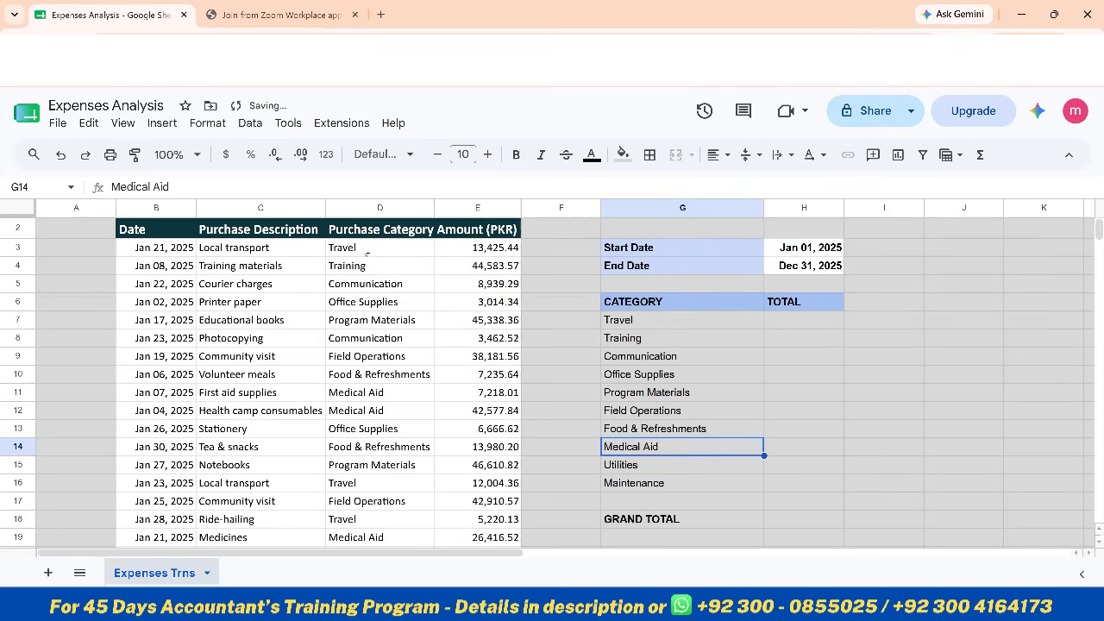
pyautogui.press('Up')
pyautogui.hotkey('shift', 'Down')
pyautogui.hotkey('shift', 'Down')
pyautogui.hotkey('shift', 'Down')
pyautogui.hotkey('shift', 'Down')
pyautogui.hotkey('shift', 'Down')
pyautogui.hotkey('shift', 'Down')
pyautogui.hotkey('shift', 'Down')
pyautogui.hotkey('shift', 'Down')
pyautogui.hotkey('shift', 'Down')
pyautogui.hotkey('shift', 'Down')
pyautogui.hotkey('shift', 'Down')
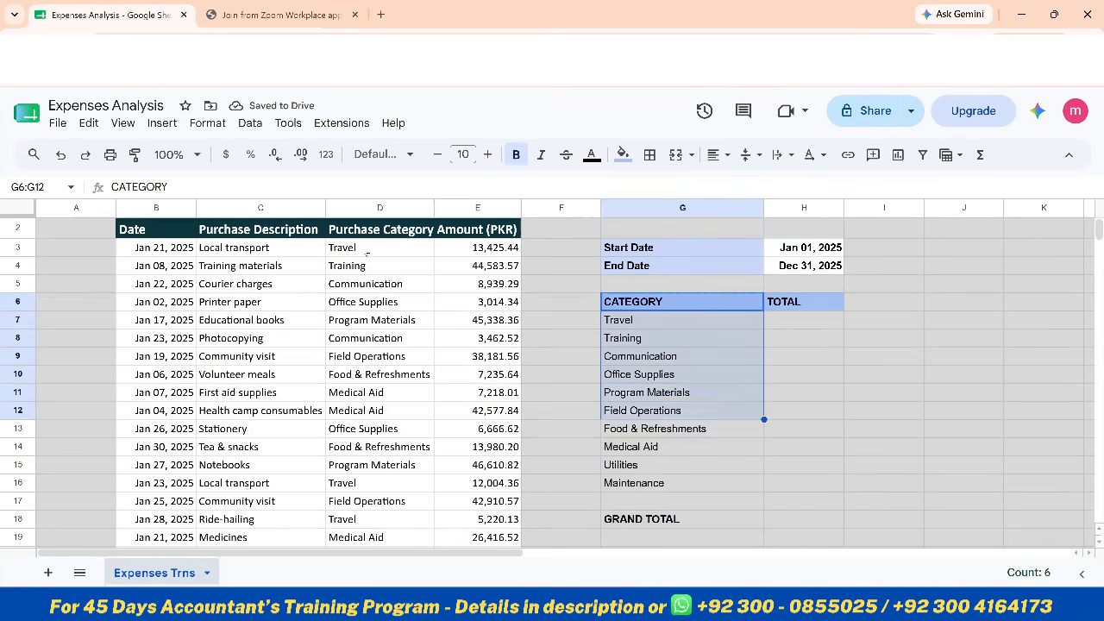
pyautogui.hotkey('shift', 'Right')
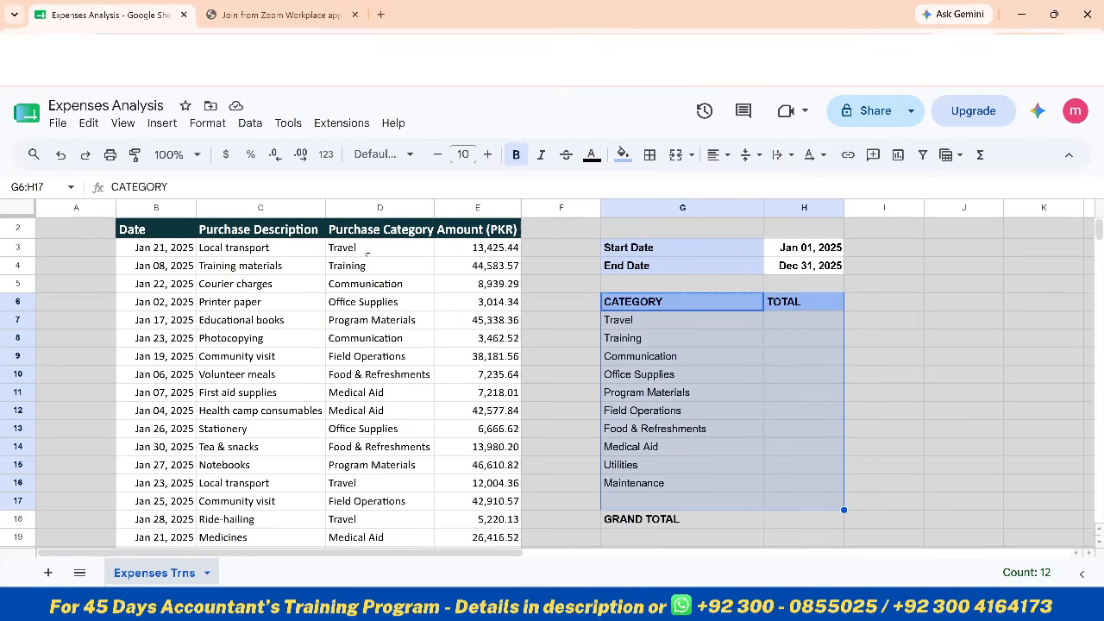
pyautogui.click(622, 155)
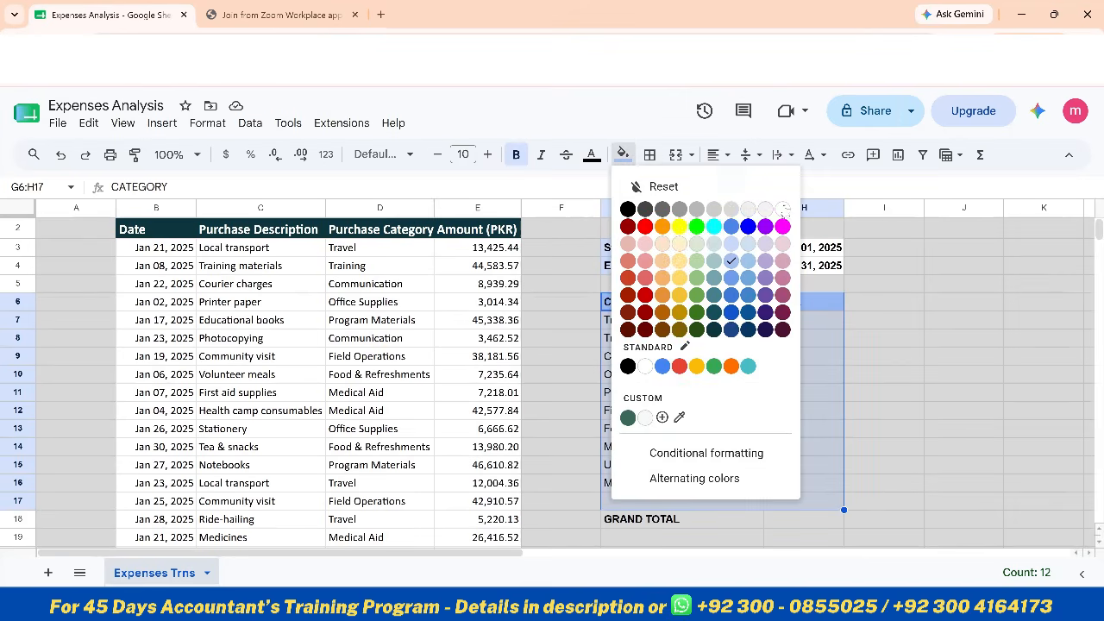
pyautogui.click(783, 208)
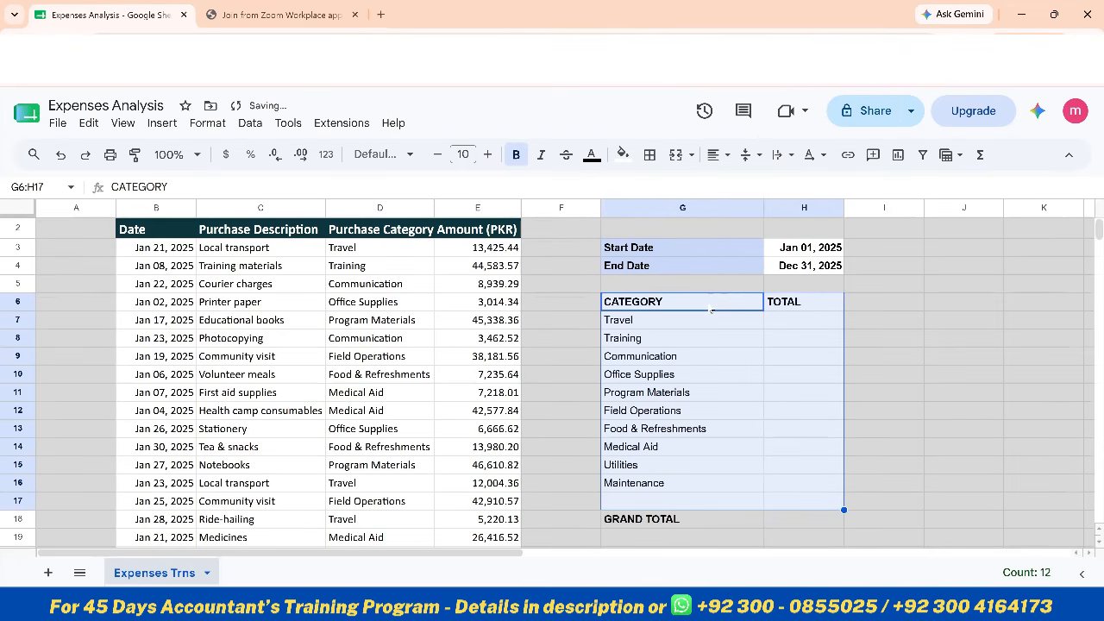
pyautogui.hotkey('ctrl', 'z')
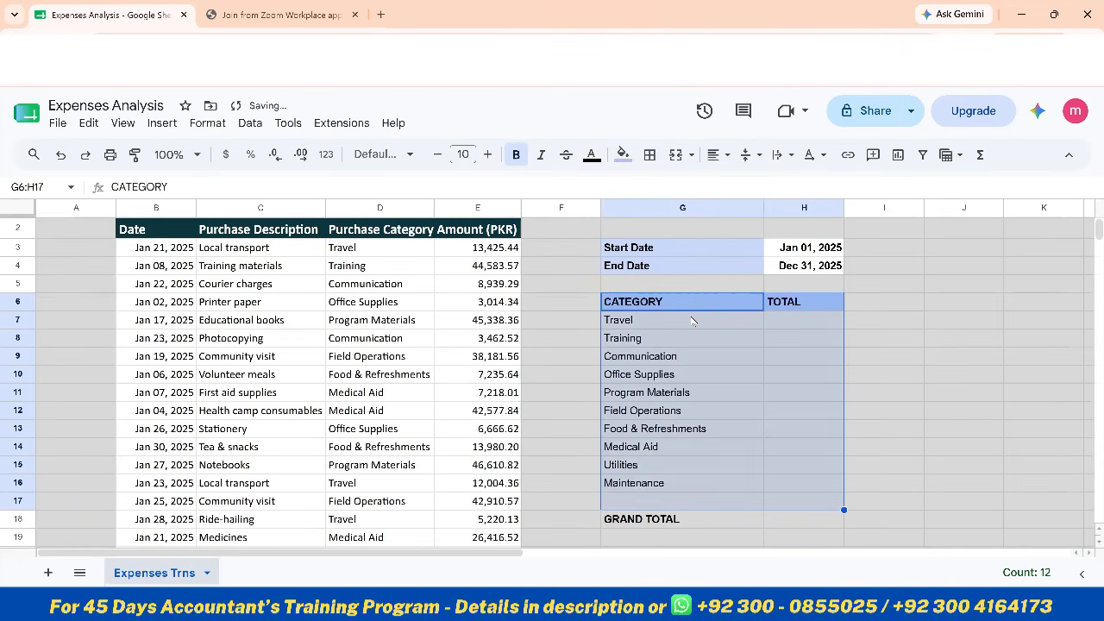
# Fill the category and total cells G7:H17 below the headers with white
pyautogui.click(693, 320)
pyautogui.hotkey('shift', 'Right')
pyautogui.hotkey('shift', 'Down')
pyautogui.hotkey('shift', 'Down')
pyautogui.hotkey('shift', 'Down')
pyautogui.hotkey('shift', 'Down')
pyautogui.hotkey('shift', 'Down')
pyautogui.hotkey('shift', 'Down')
pyautogui.hotkey('shift', 'Down')
pyautogui.hotkey('shift', 'Down')
pyautogui.hotkey('shift', 'Down')
pyautogui.hotkey('shift', 'Down')
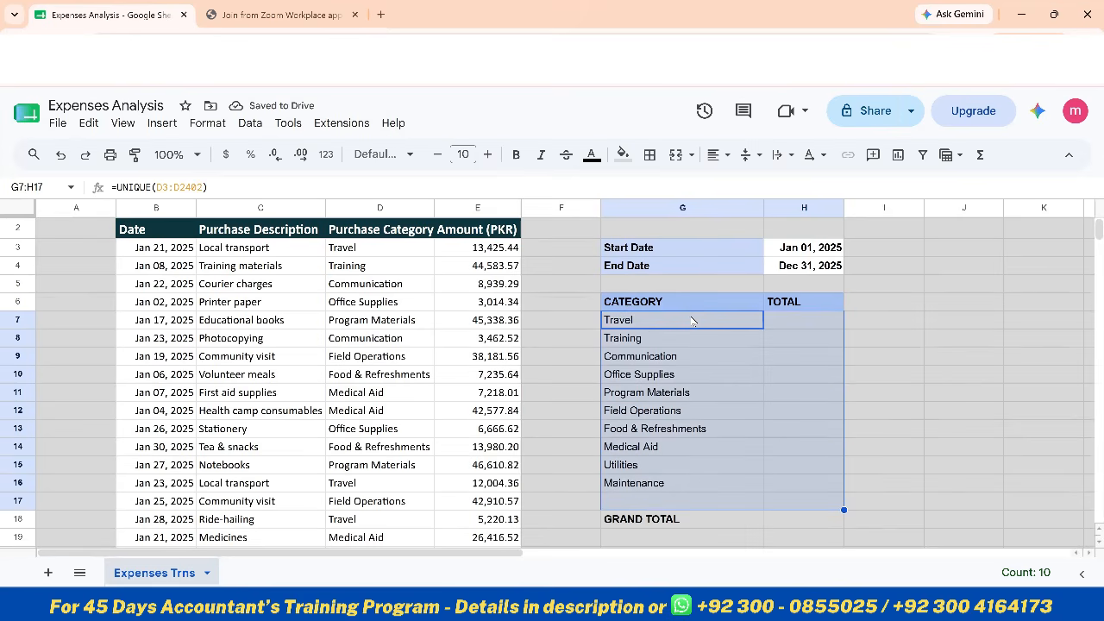
pyautogui.click(621, 156)
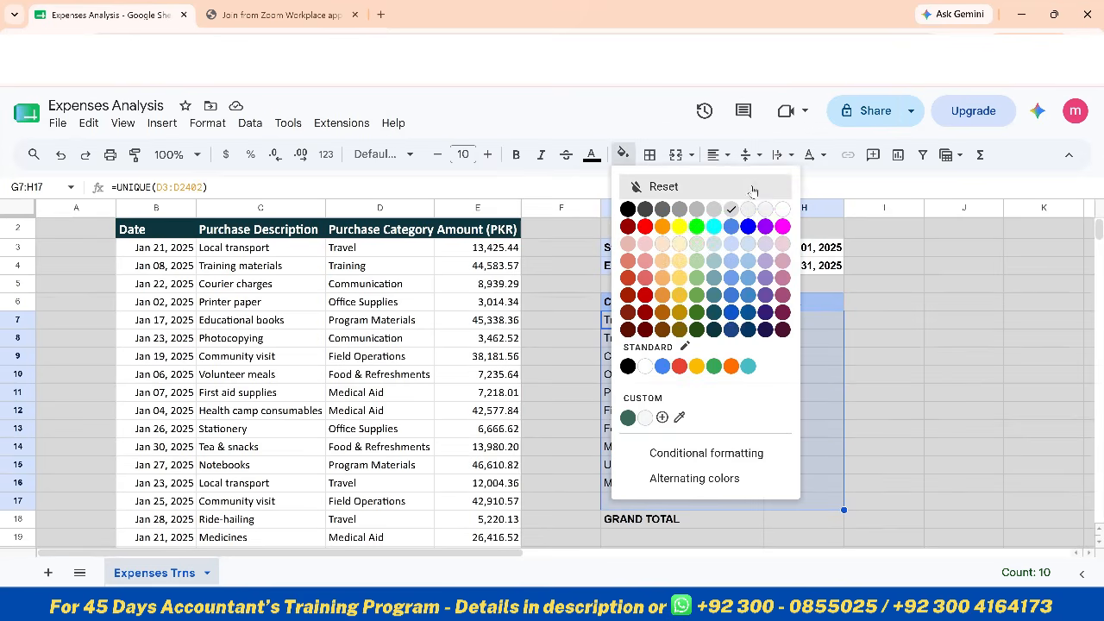
pyautogui.click(784, 214)
pyautogui.click(663, 374)
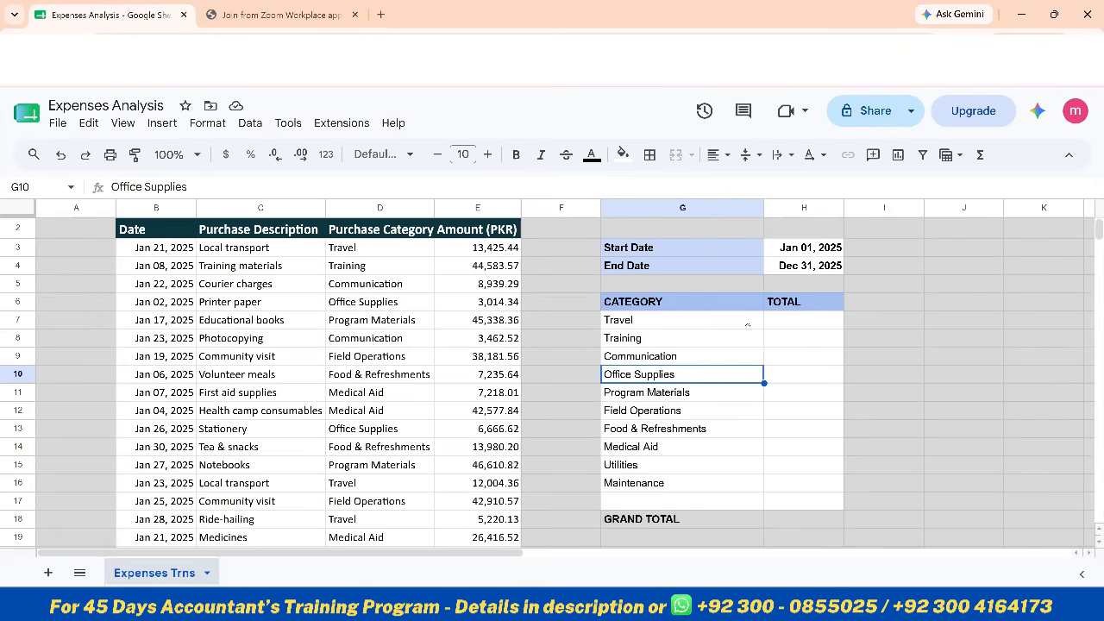
# Fill the GRAND TOTAL row G18:H18 with the same light blue as the CATEGORY and TOTAL headers
pyautogui.click(648, 518)
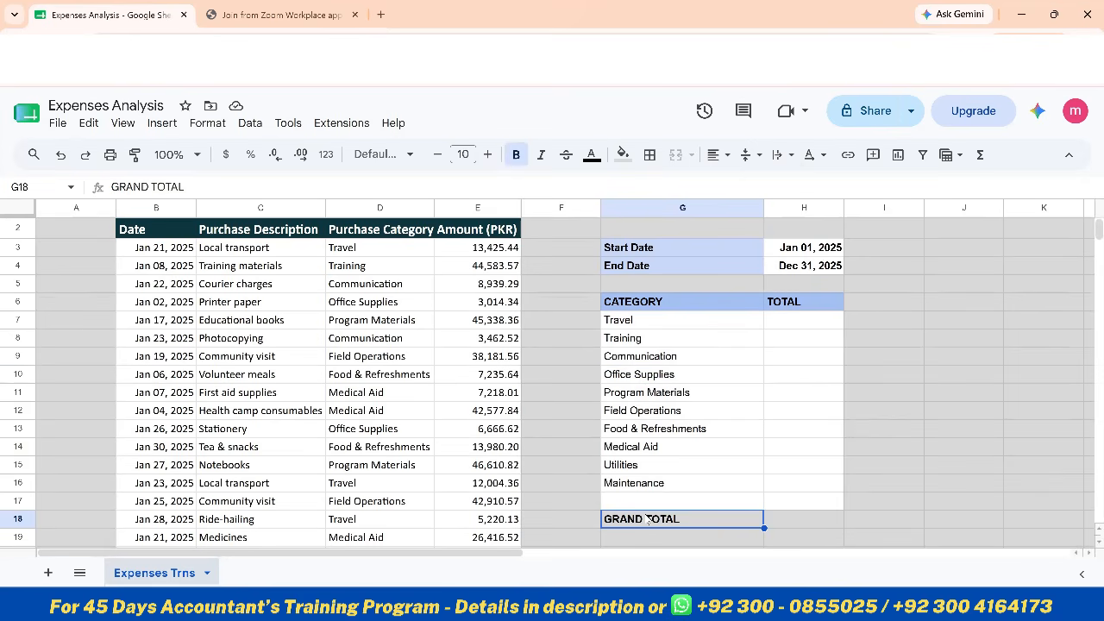
pyautogui.hotkey('shift', 'Right')
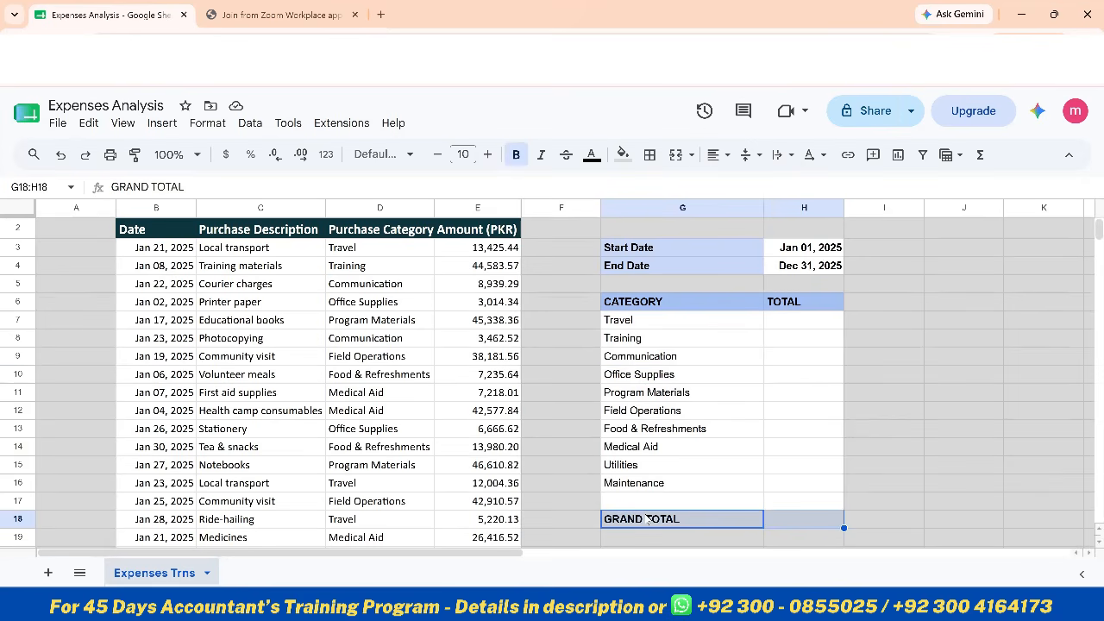
pyautogui.click(623, 154)
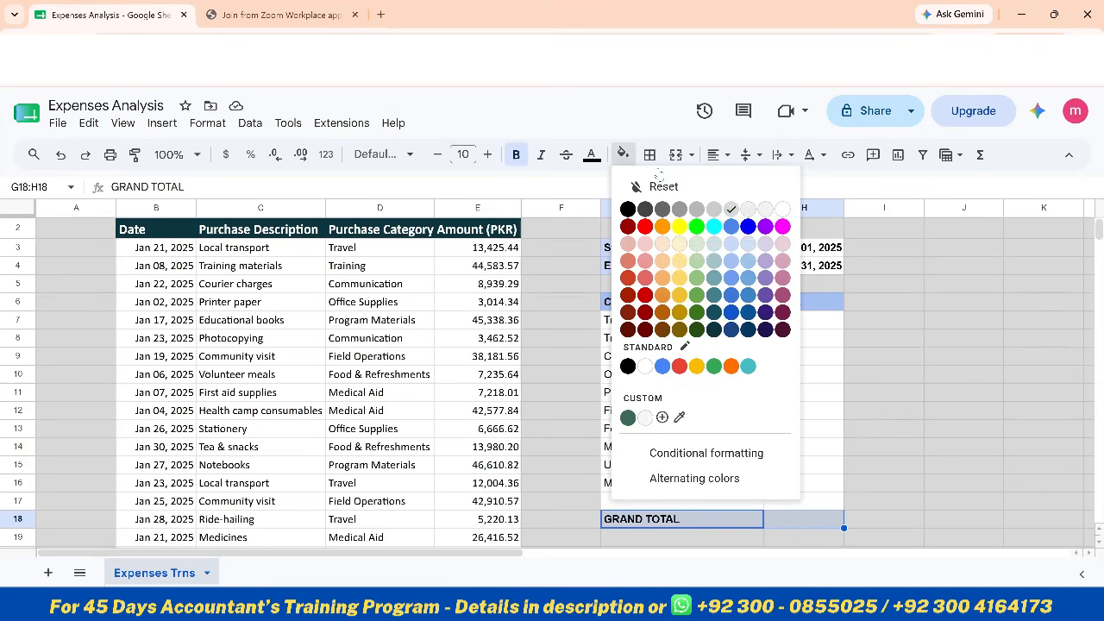
pyautogui.click(732, 260)
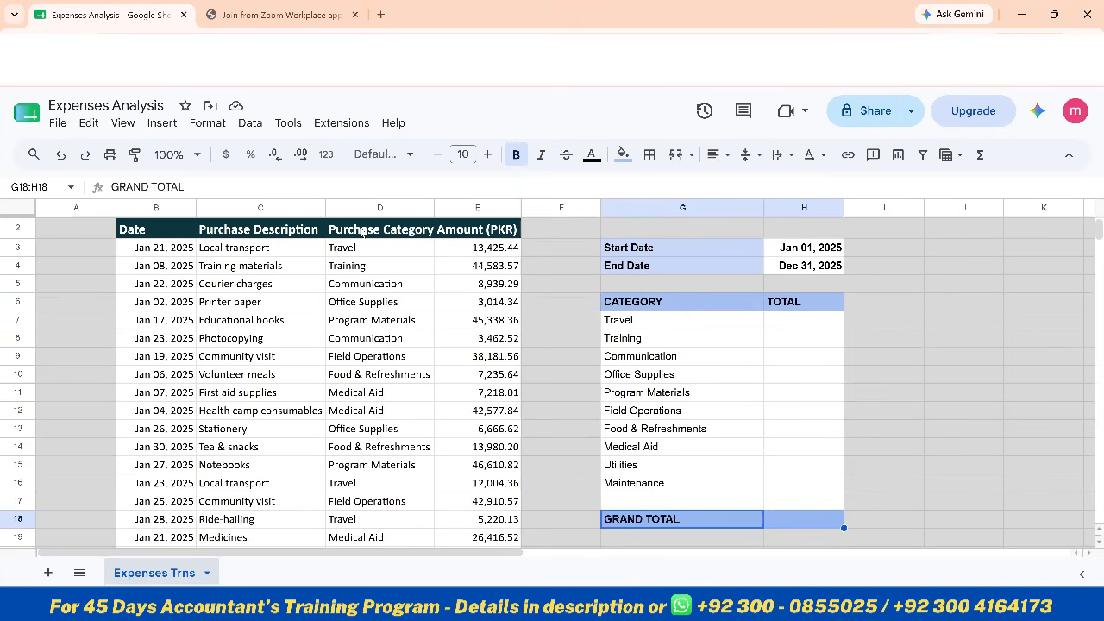
# Name the transaction date range B3:B2402 DateRng
pyautogui.click(151, 254)
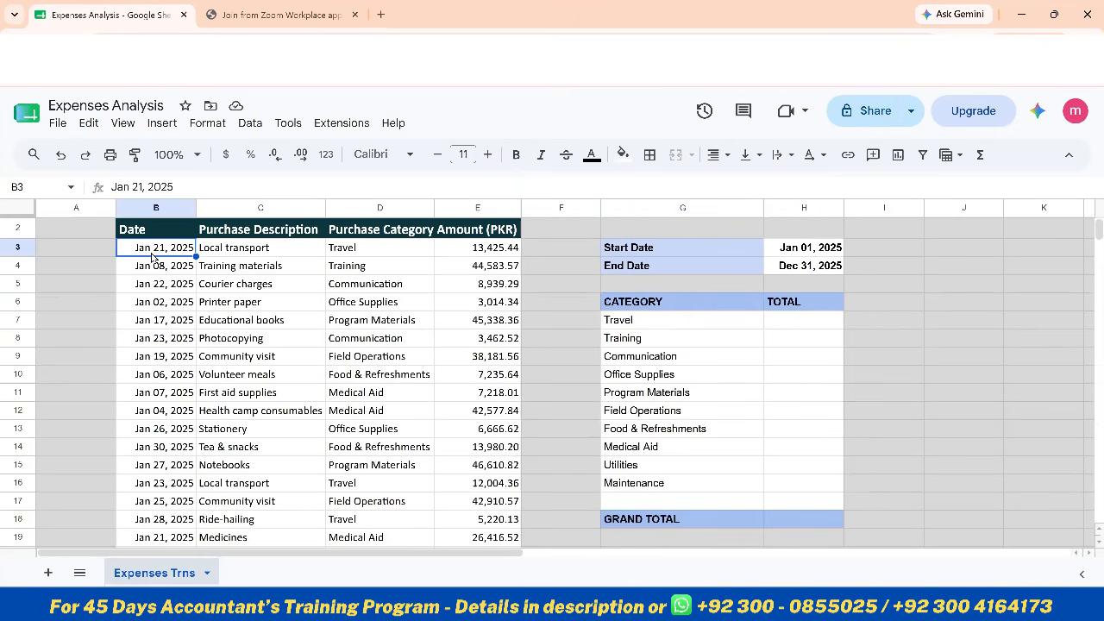
pyautogui.hotkey('ctrl', 'shift', 'Down')
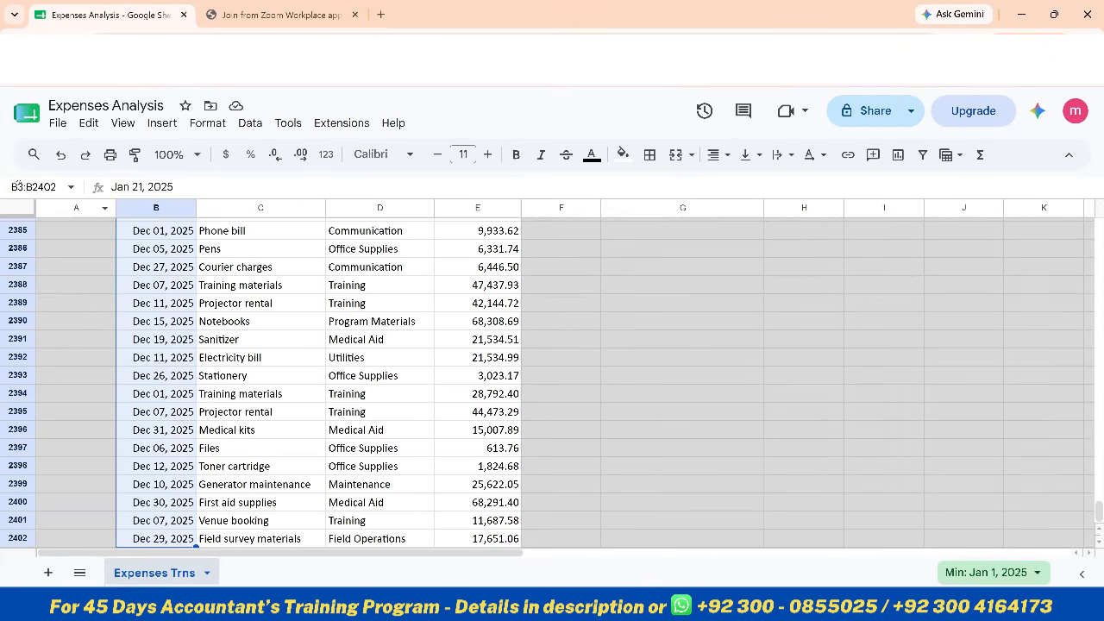
pyautogui.click(34, 187)
pyautogui.write('DATE')
pyautogui.press('BackSpace')
pyautogui.press('BackSpace')
pyautogui.press('BackSpace')
pyautogui.press('BackSpace')
pyautogui.write('DateRng')
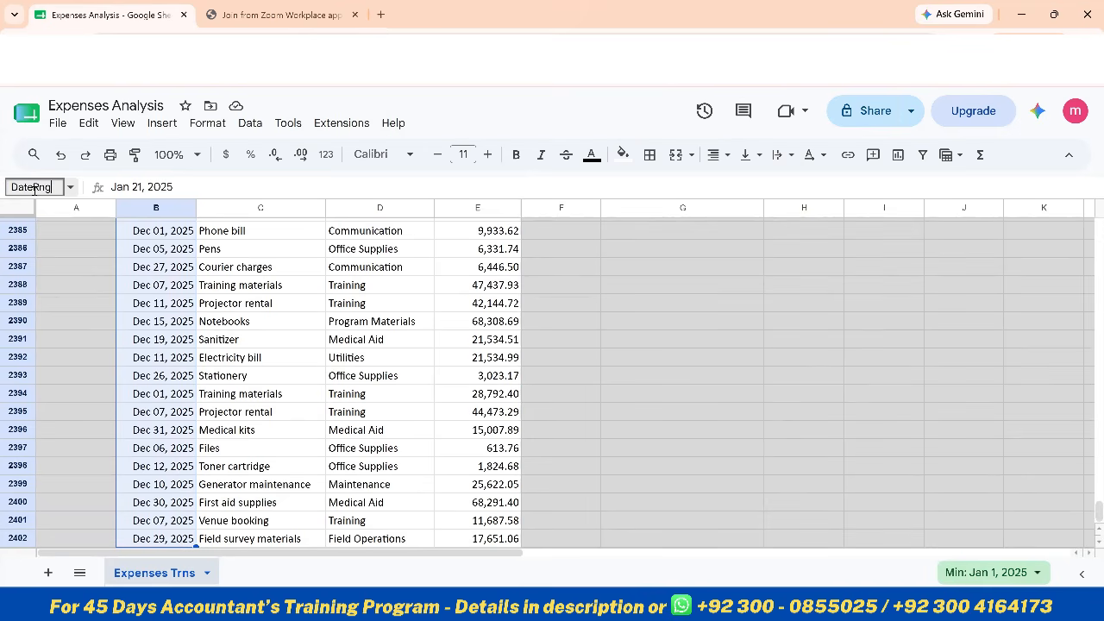
pyautogui.press('Return')
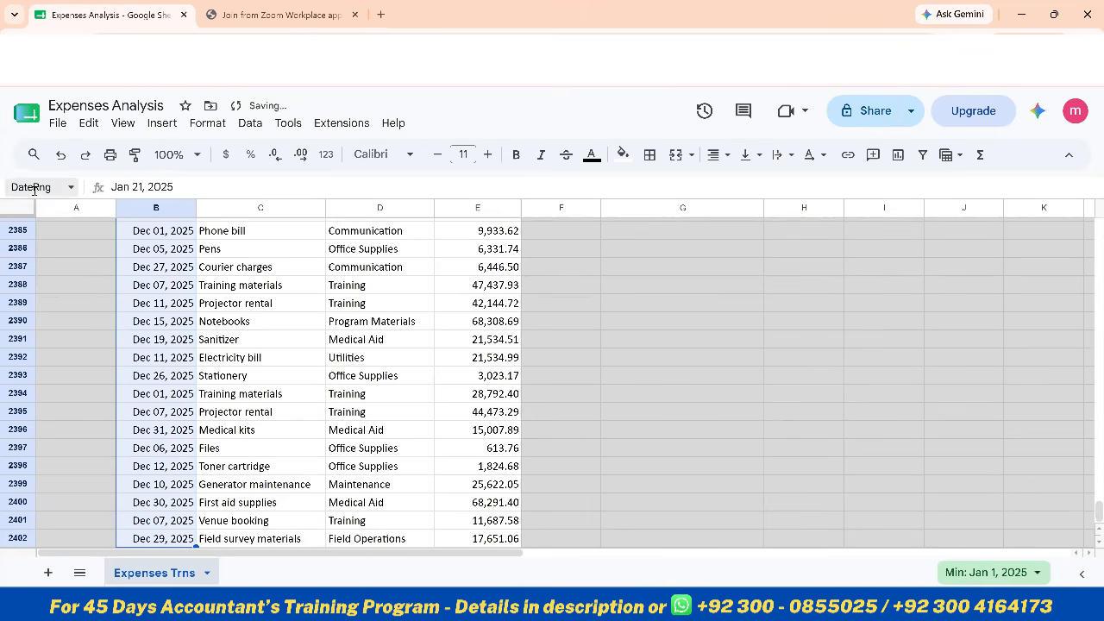
# Name the Purchase Category range D3:D2402 CategoryRng
pyautogui.press('Right')
pyautogui.press('Right')
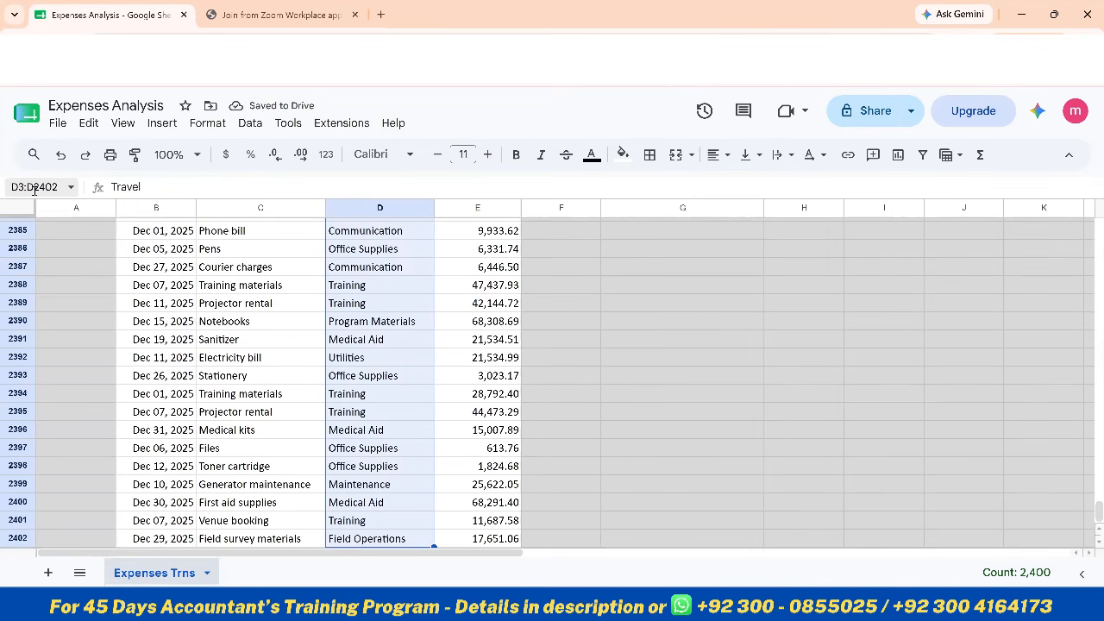
pyautogui.click(35, 189)
pyautogui.write('Ca')
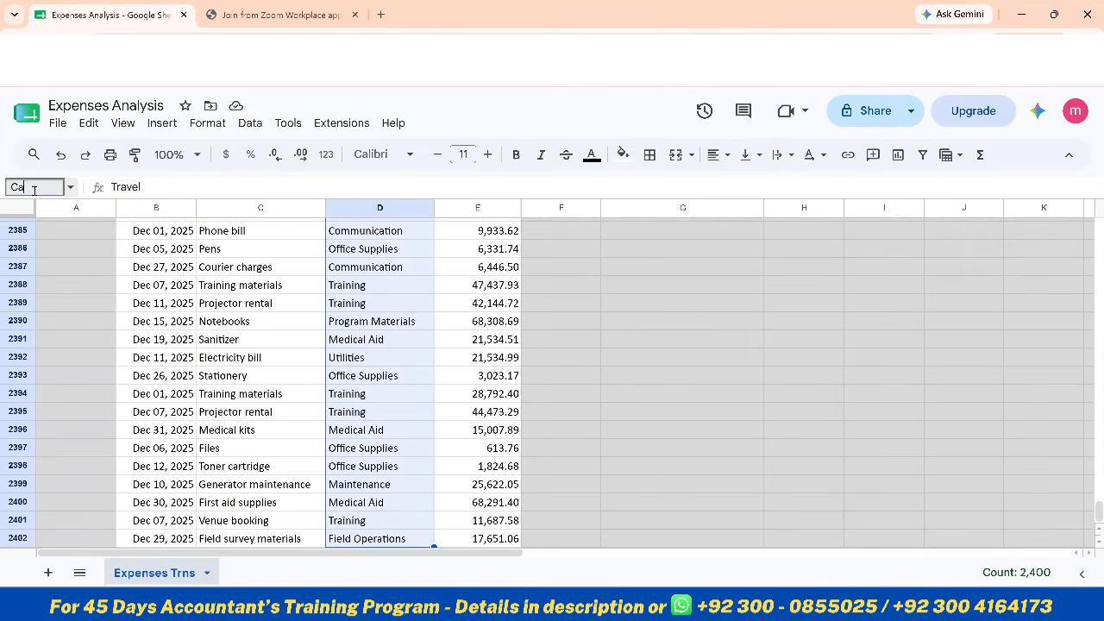
pyautogui.write('tegoryRng')
pyautogui.press('Return')
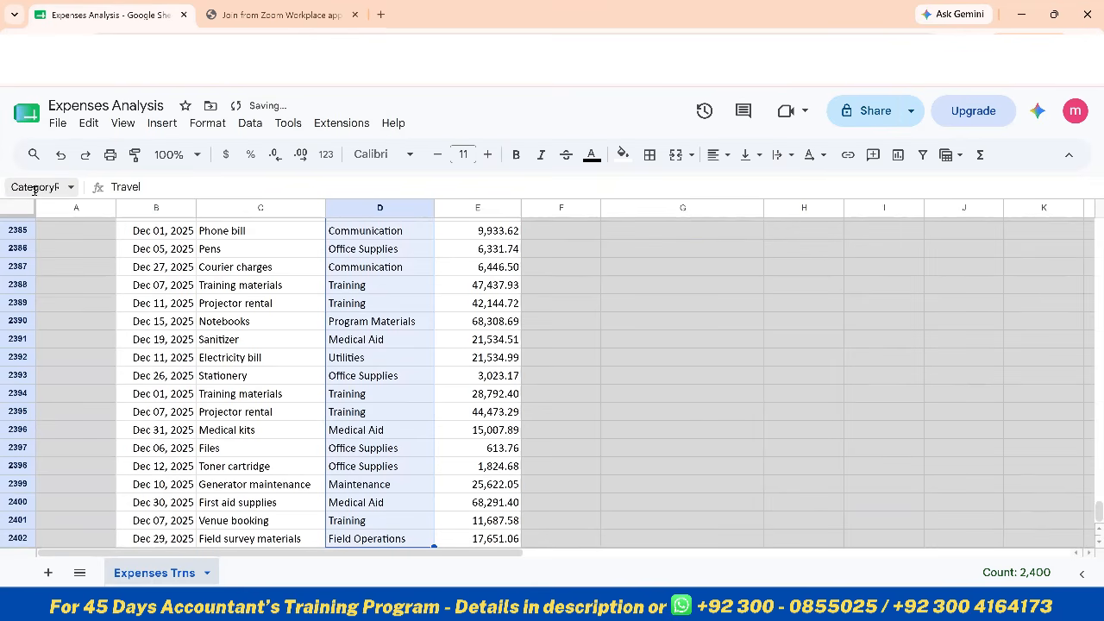
# Name the Amount (PKR) range E3:E2402 AmtRng
pyautogui.hotkey('ctrl', 'Up')
pyautogui.press('Down')
pyautogui.press('Right')
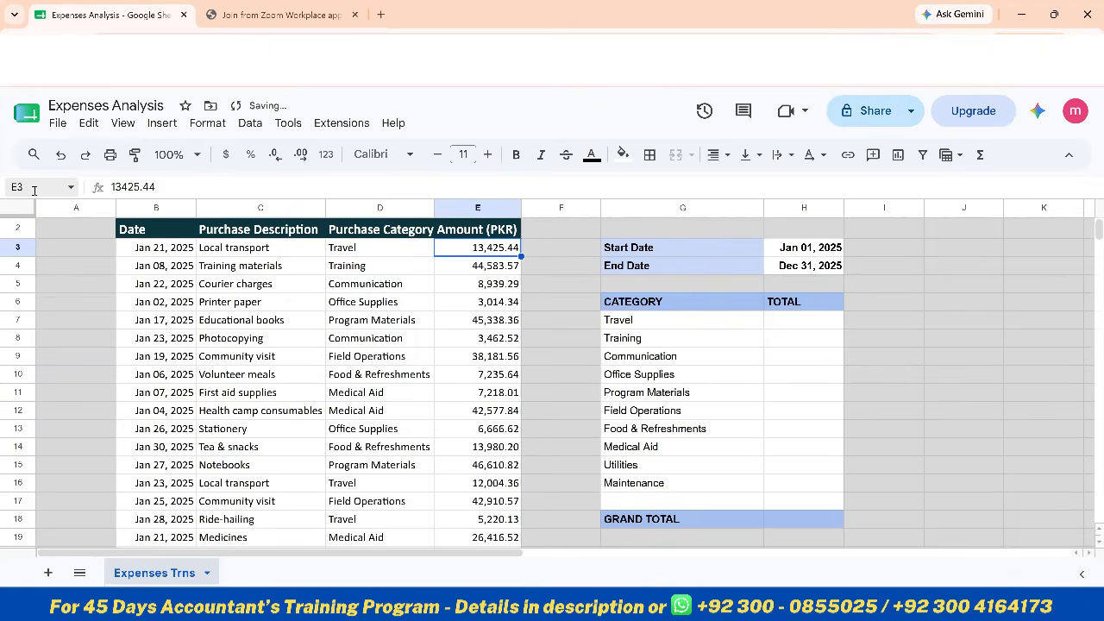
pyautogui.hotkey('ctrl', 'shift', 'Down')
pyautogui.click(35, 190)
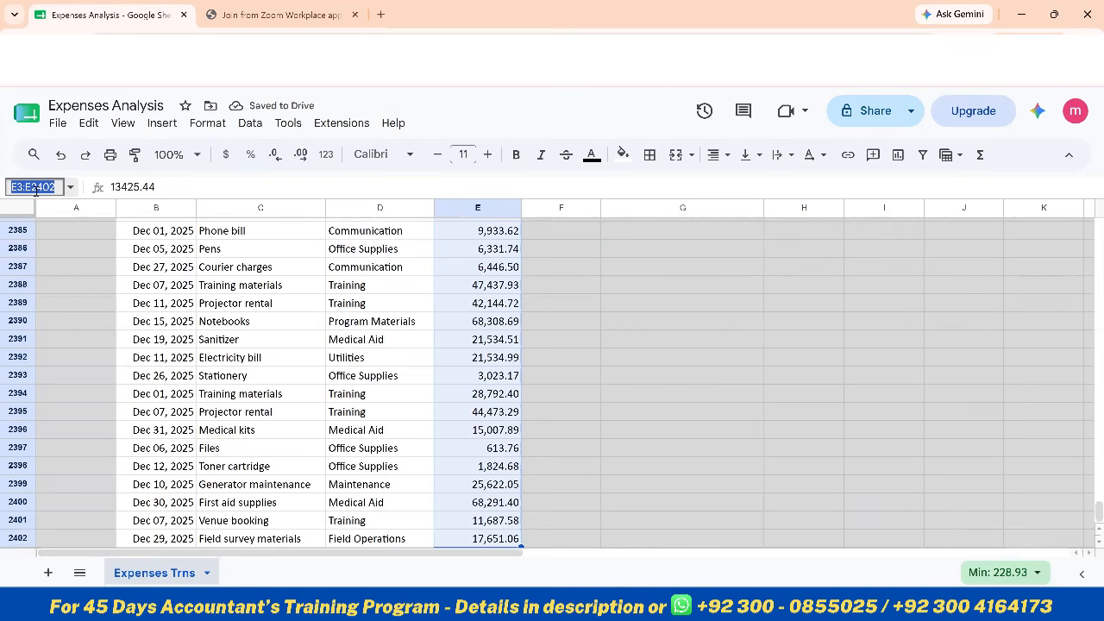
pyautogui.write('Amt')
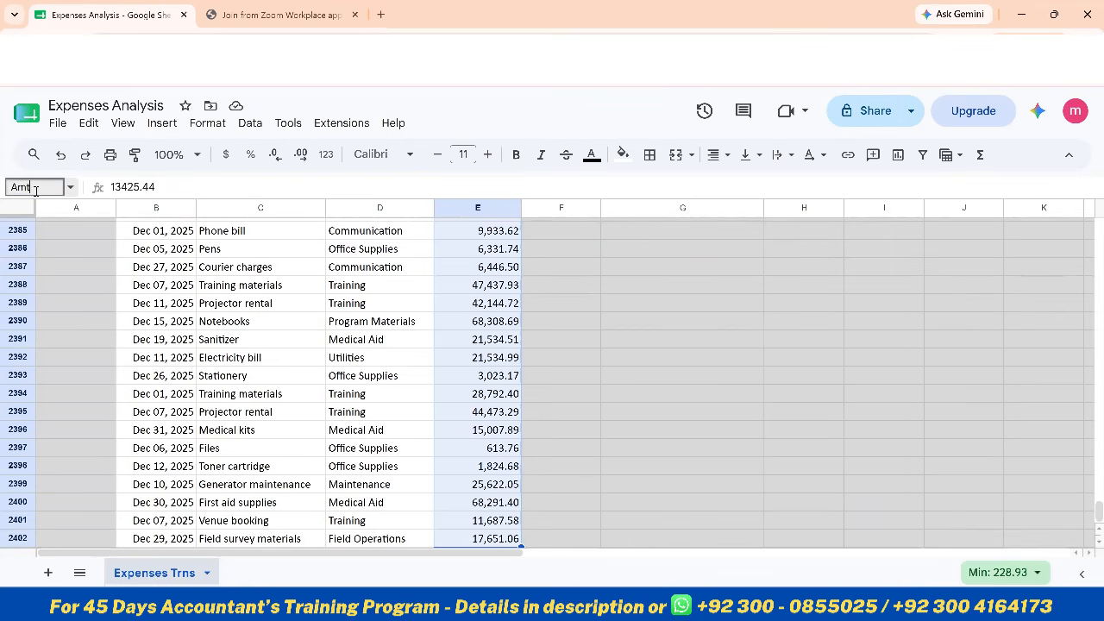
pyautogui.write('Rng')
pyautogui.press('Return')
# Begin a SUMIFS formula in H7, the Travel total, with AmtRng as the sum range
pyautogui.hotkey('ctrl', 'Up')
pyautogui.hotkey('ctrl', 'Up')
pyautogui.press('Down')
pyautogui.press('Down')
pyautogui.press('Down')
pyautogui.press('Right')
pyautogui.press('Right')
pyautogui.press('Right')
pyautogui.press('Down')
pyautogui.press('Down')
pyautogui.press('Down')
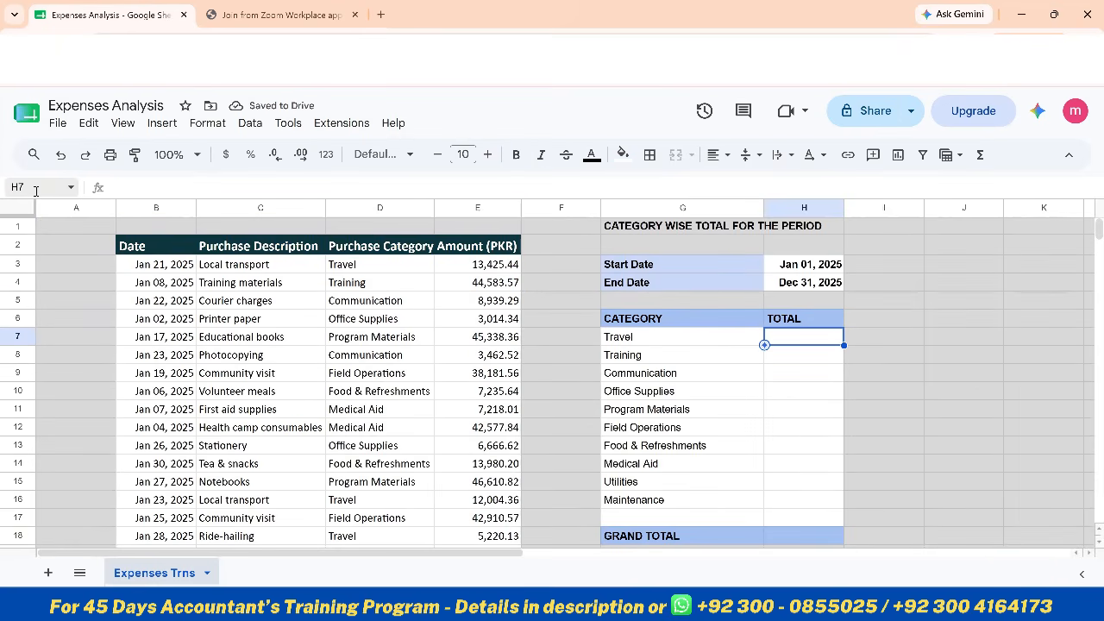
pyautogui.write('=sumif')
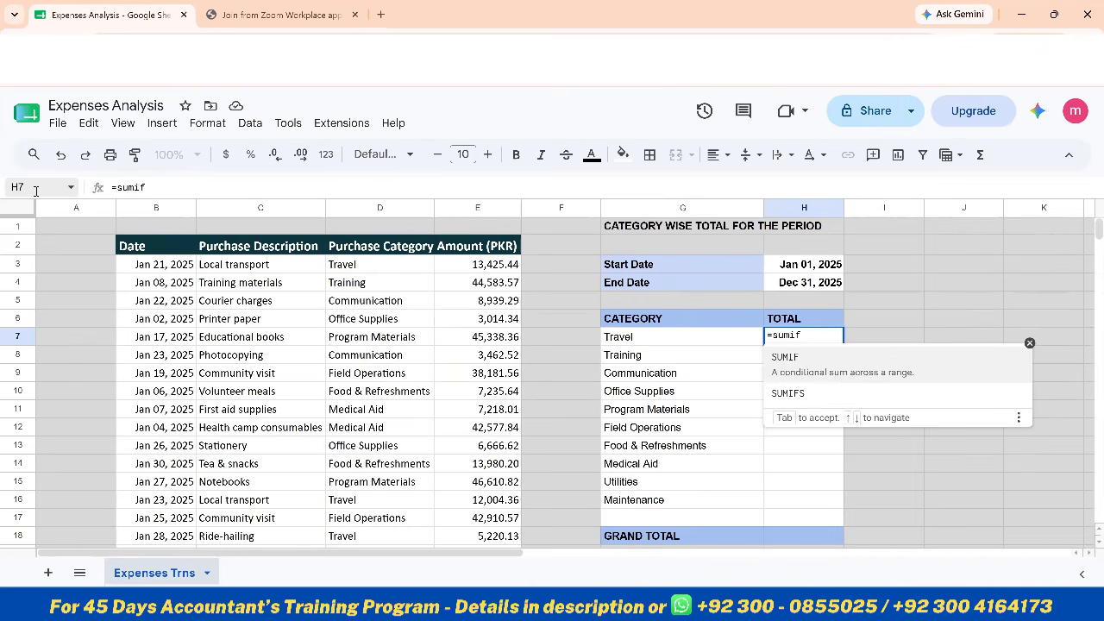
pyautogui.press('Down')
pyautogui.press('Tab')
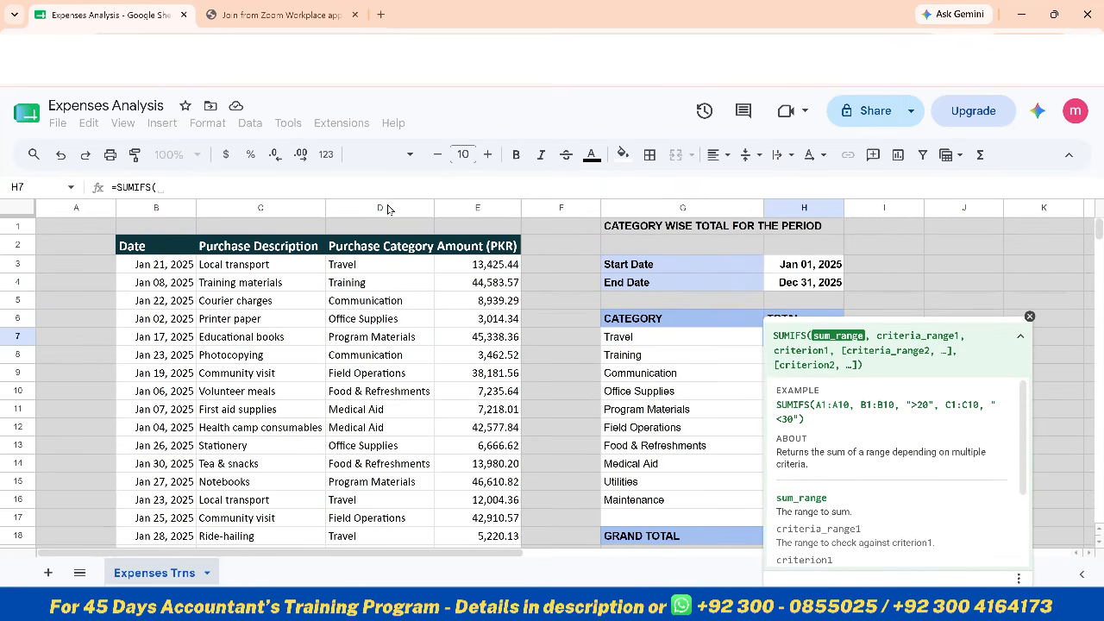
pyautogui.click(318, 185)
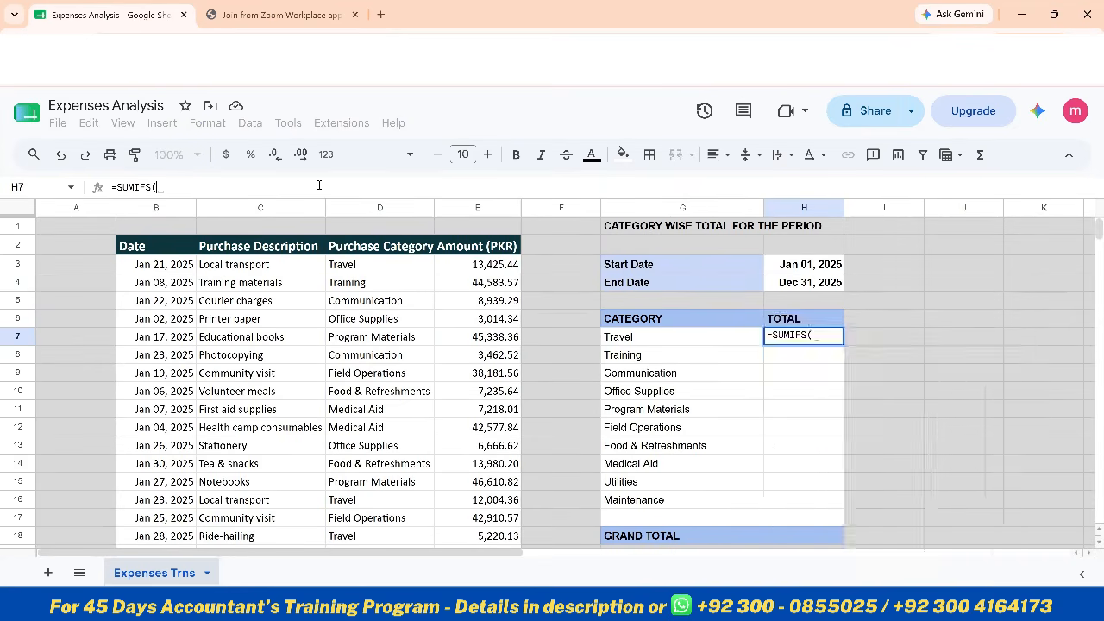
pyautogui.write('am')
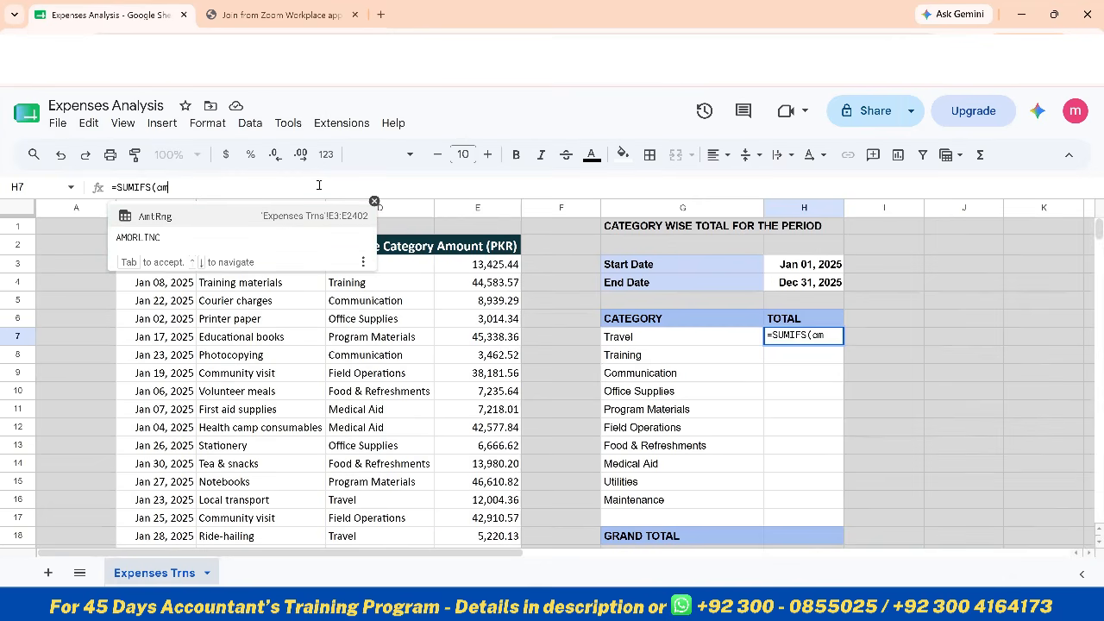
pyautogui.press('Tab')
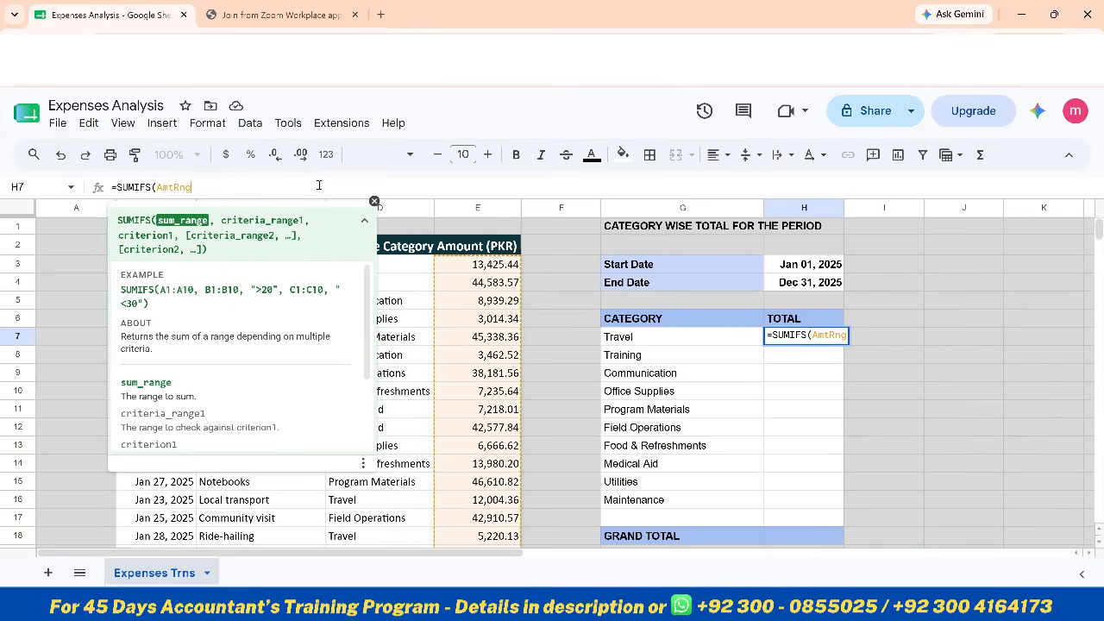
pyautogui.write(',')
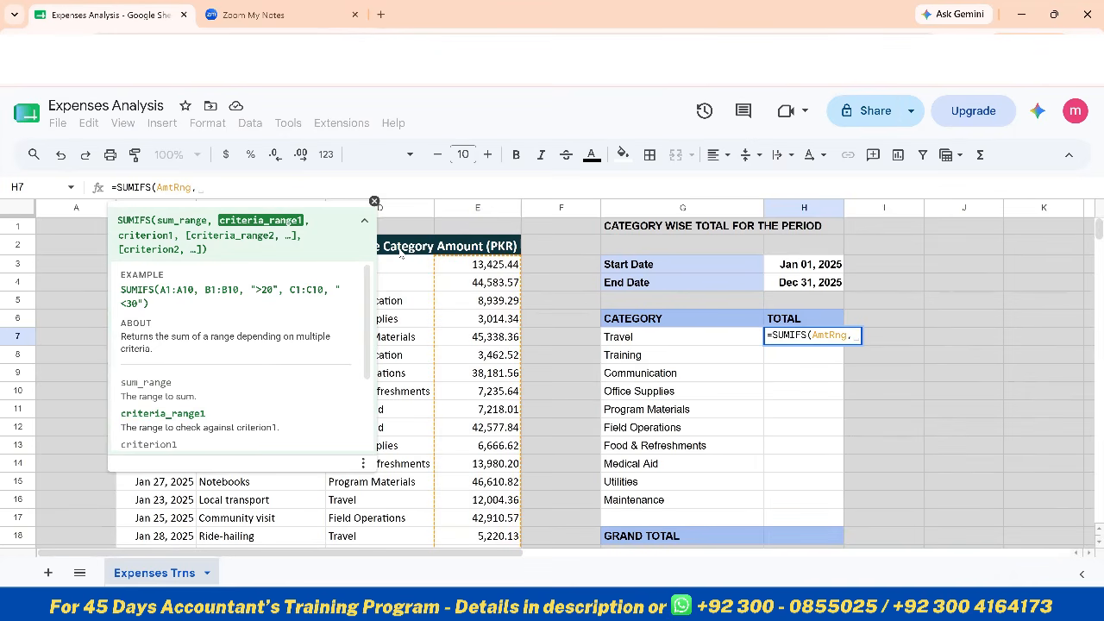
# Add CategoryRng as the first criteria range in H7's SUMIFS formula, with the Travel cell G7 as its criterion
pyautogui.write('cate')
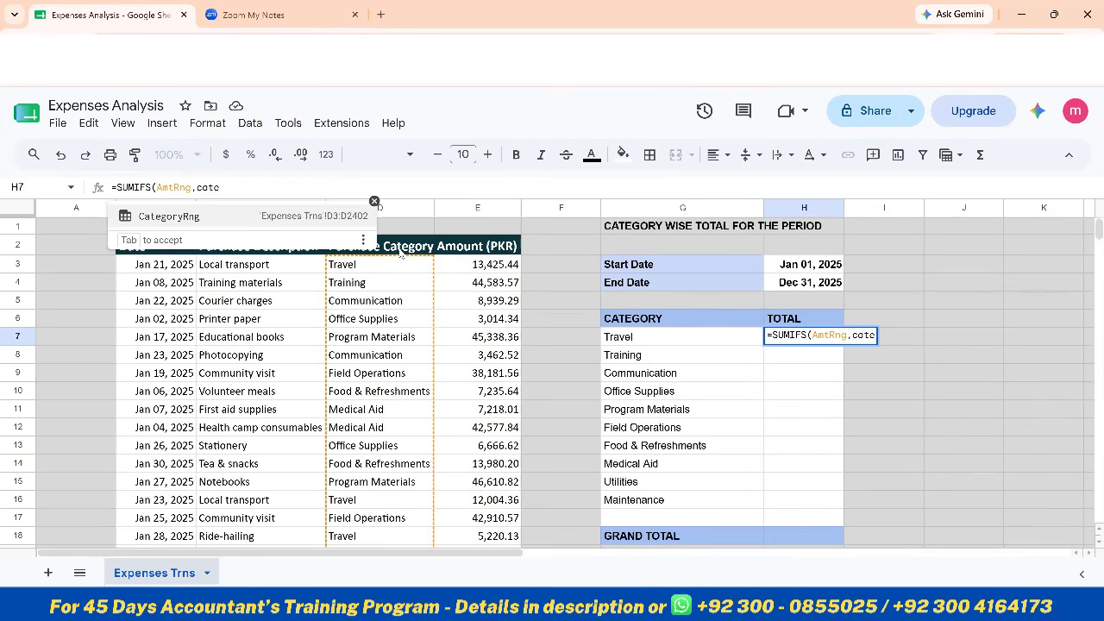
pyautogui.press('Tab')
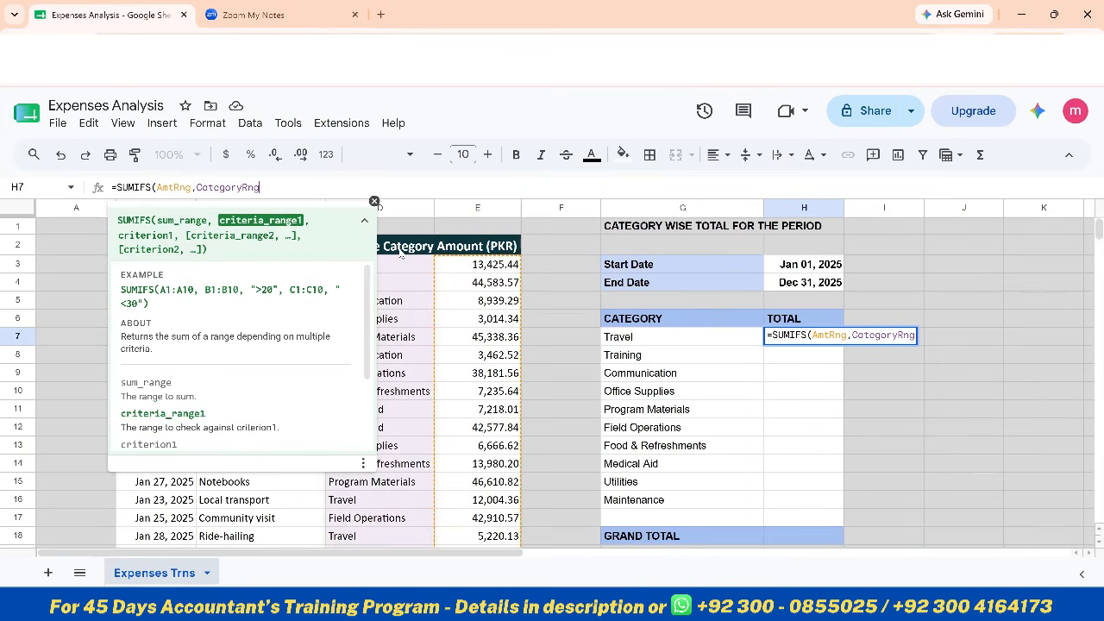
pyautogui.write(',')
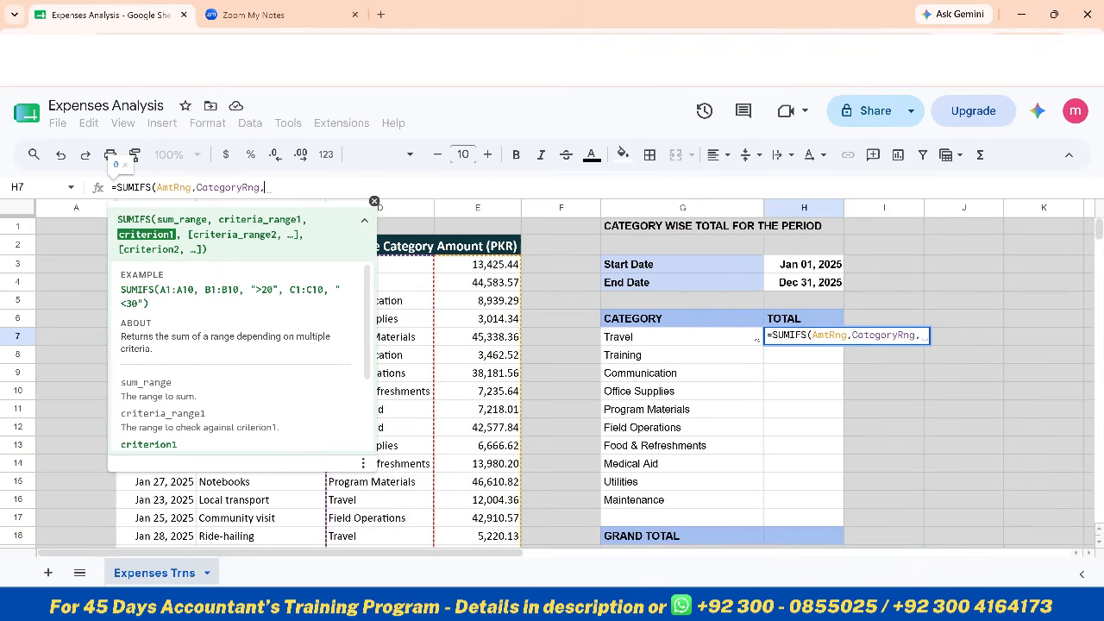
pyautogui.click(653, 343)
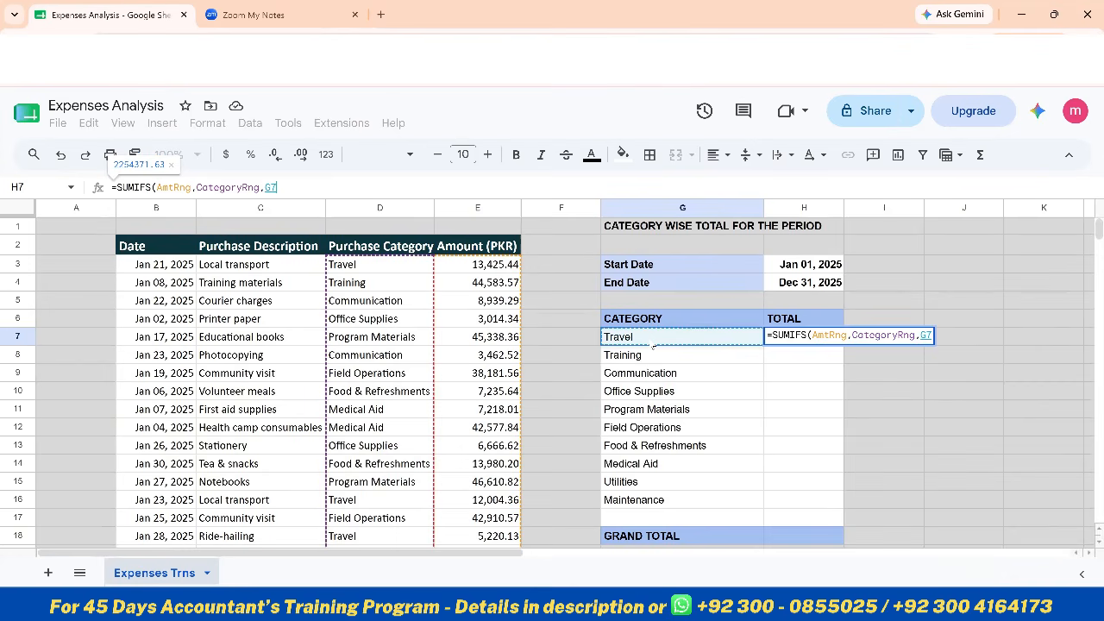
pyautogui.write(',')
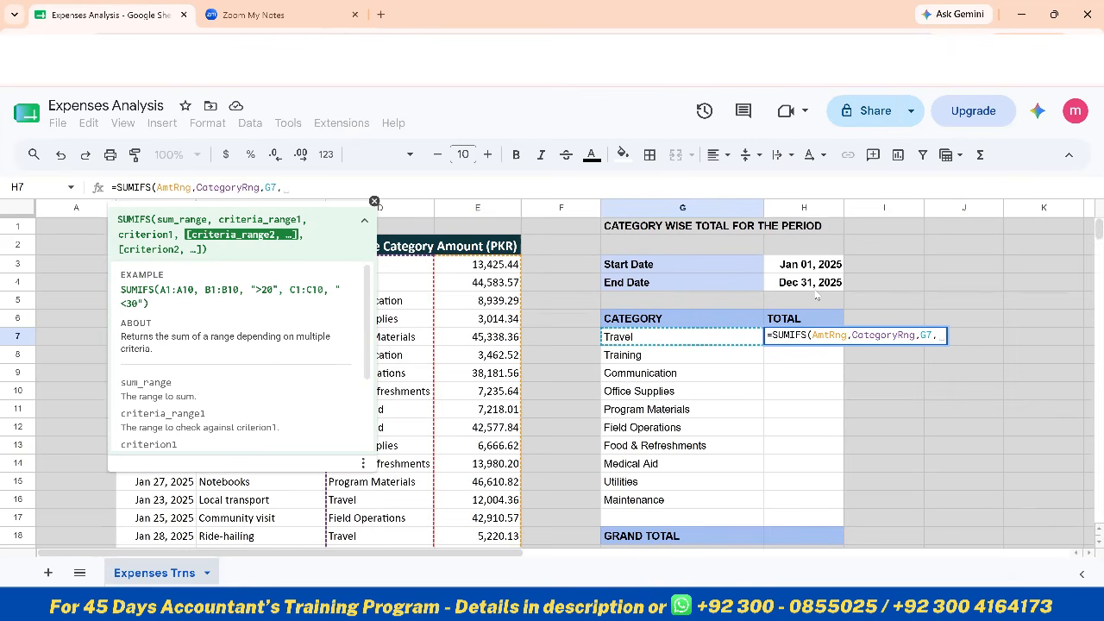
# Add a start-date condition to the SUMIFS formula, using DateRng with the criterion ">="&$H$3
pyautogui.write('date')
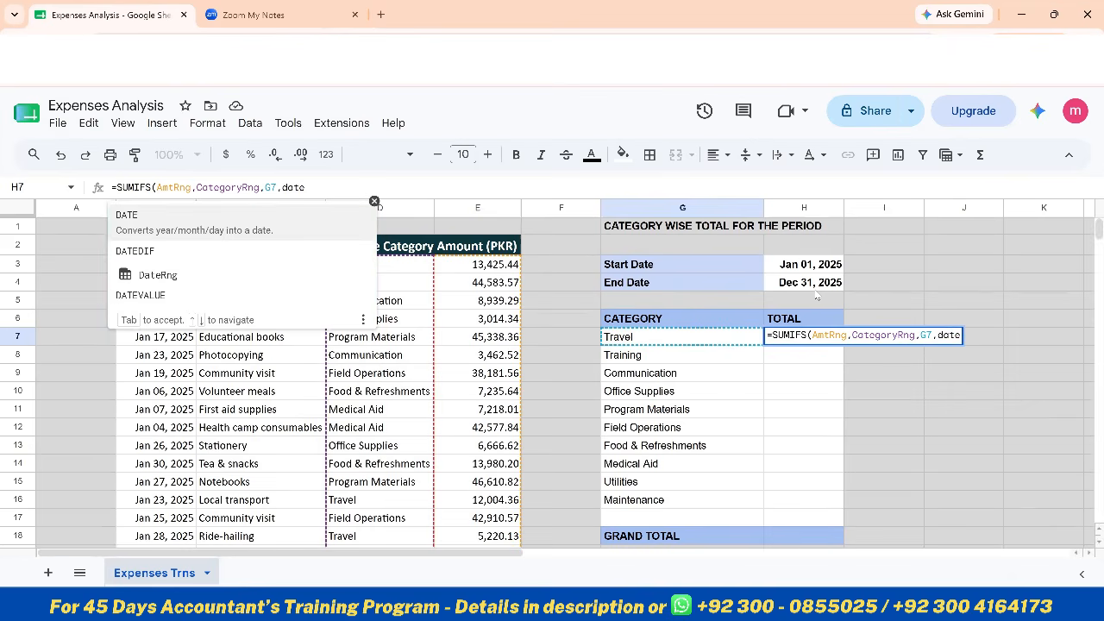
pyautogui.press('Down')
pyautogui.press('Down')
pyautogui.press('Tab')
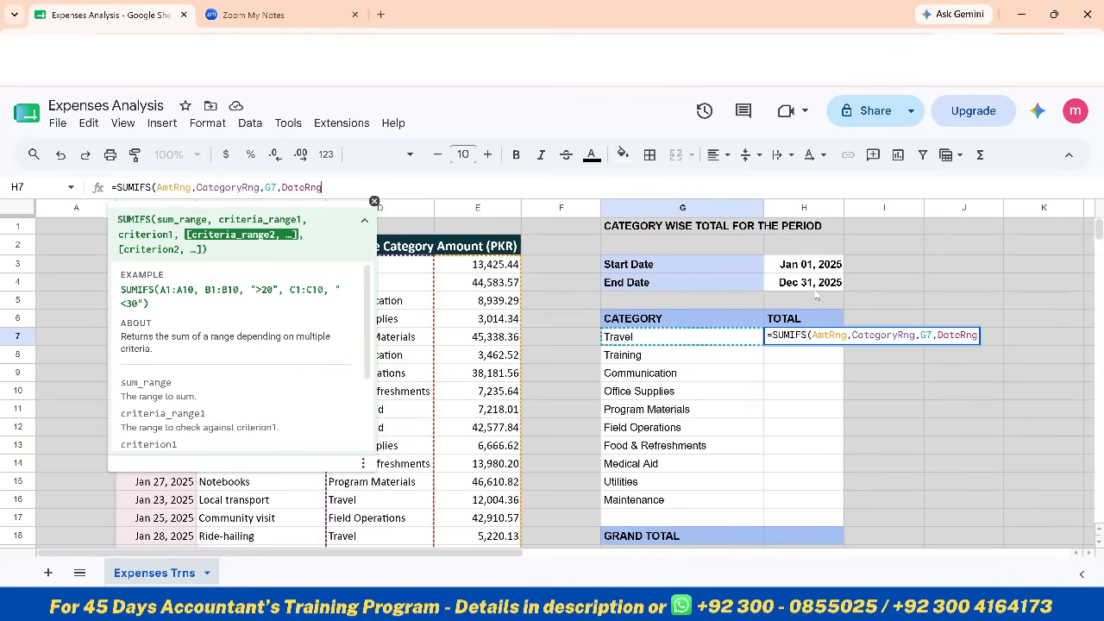
pyautogui.write(',')
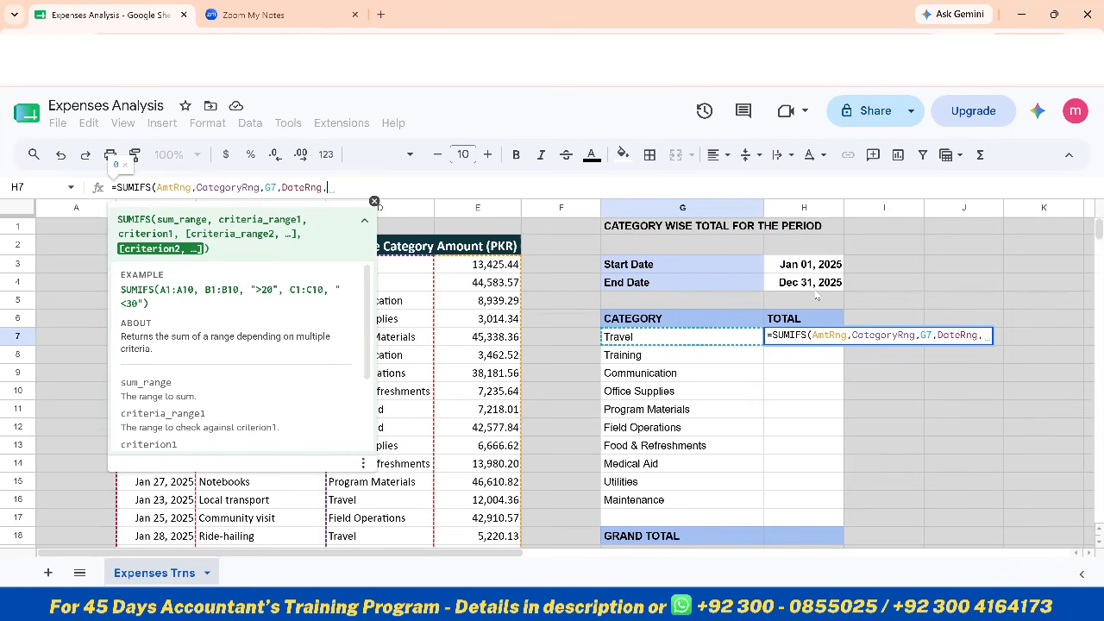
pyautogui.write('"')
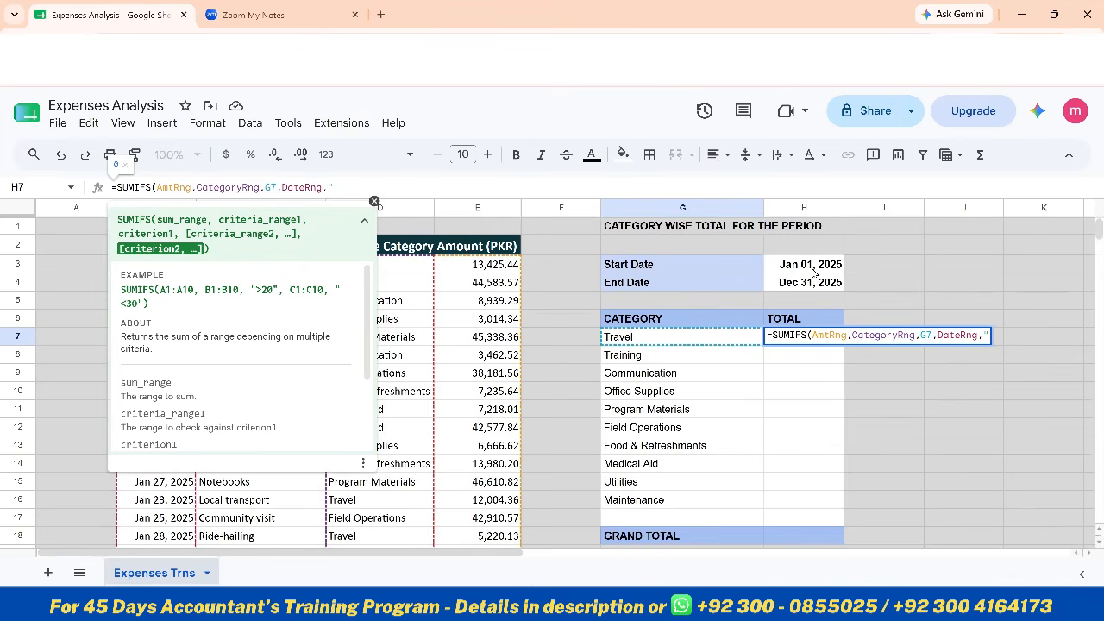
pyautogui.write('>="&')
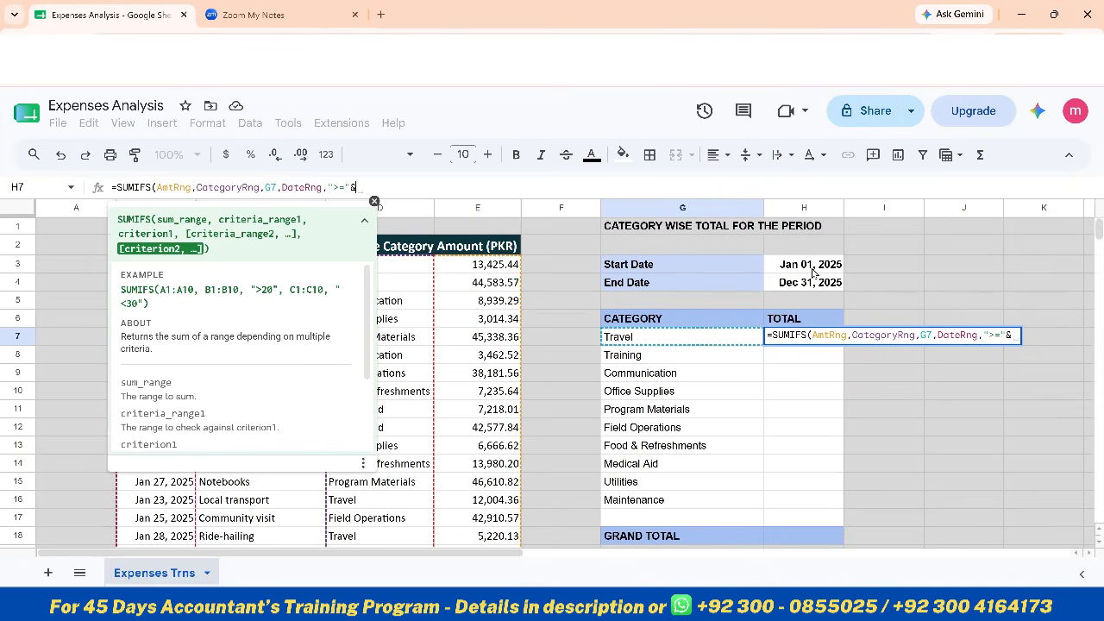
pyautogui.click(813, 273)
pyautogui.press('F4')
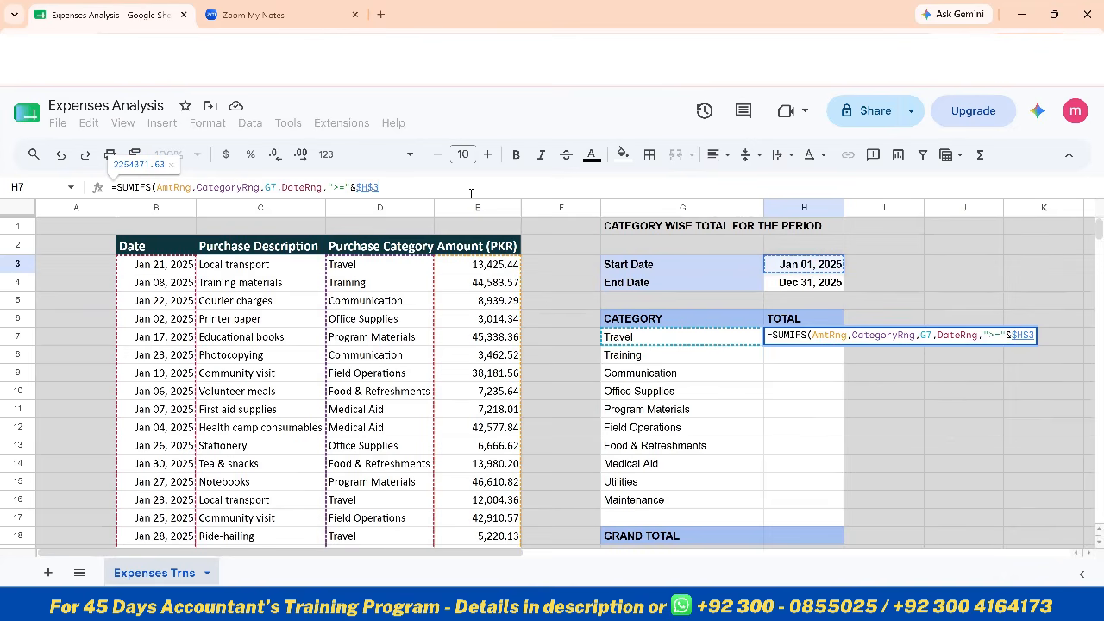
pyautogui.write(',')
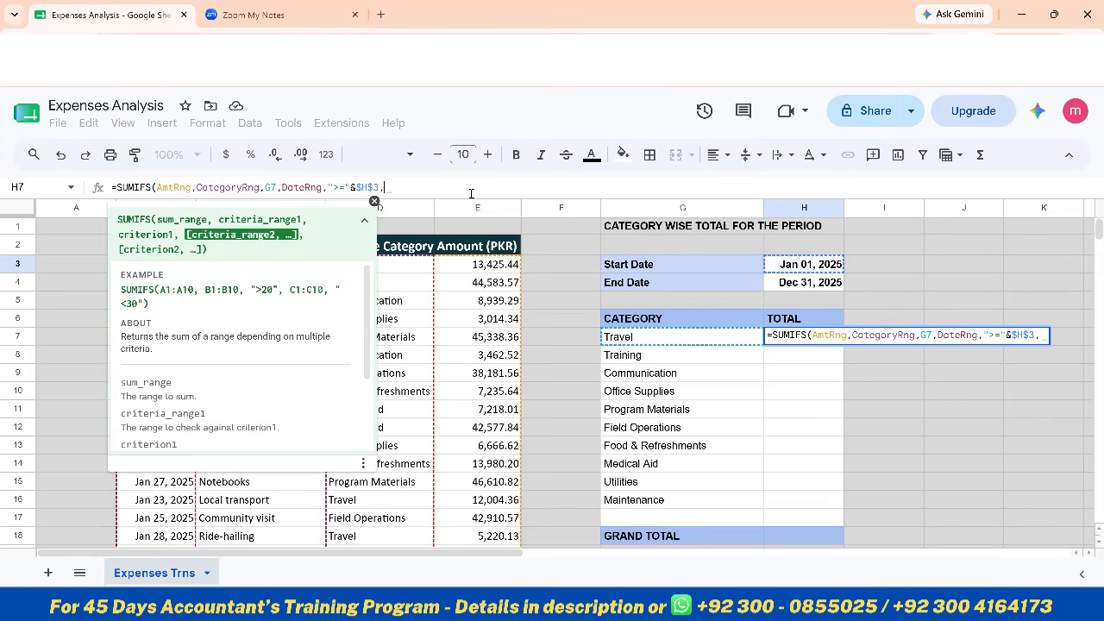
pyautogui.write('date')
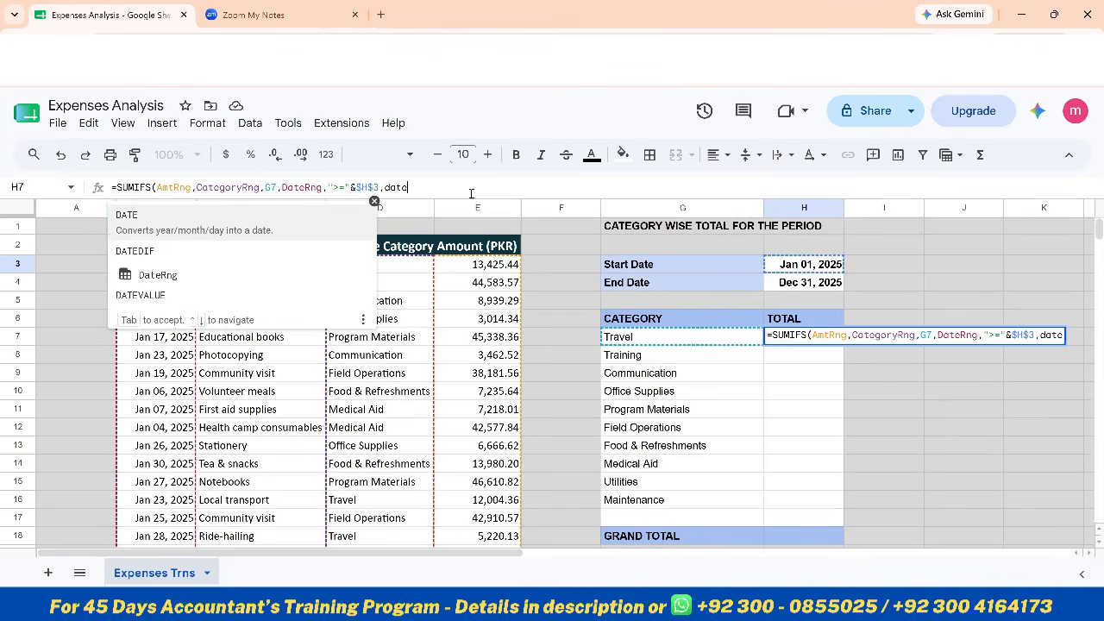
# Complete the SUMIFS formula with the end-date condition DateRng,"<="&$H$4 and autofill it down the remaining categories
pyautogui.press('Down')
pyautogui.press('Down')
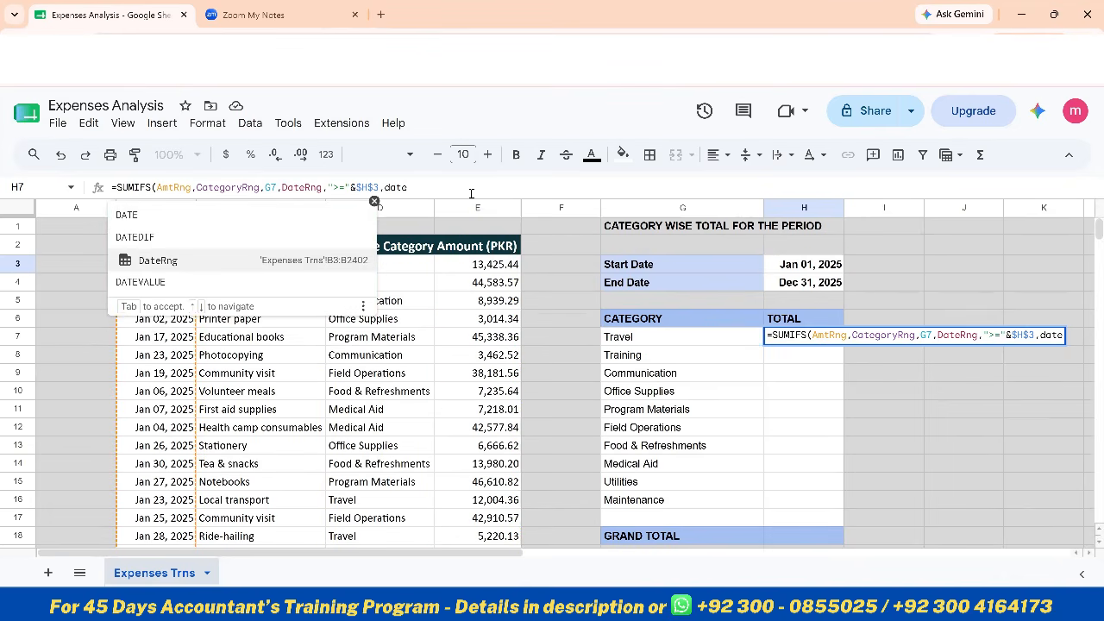
pyautogui.press('Tab')
pyautogui.write(',')
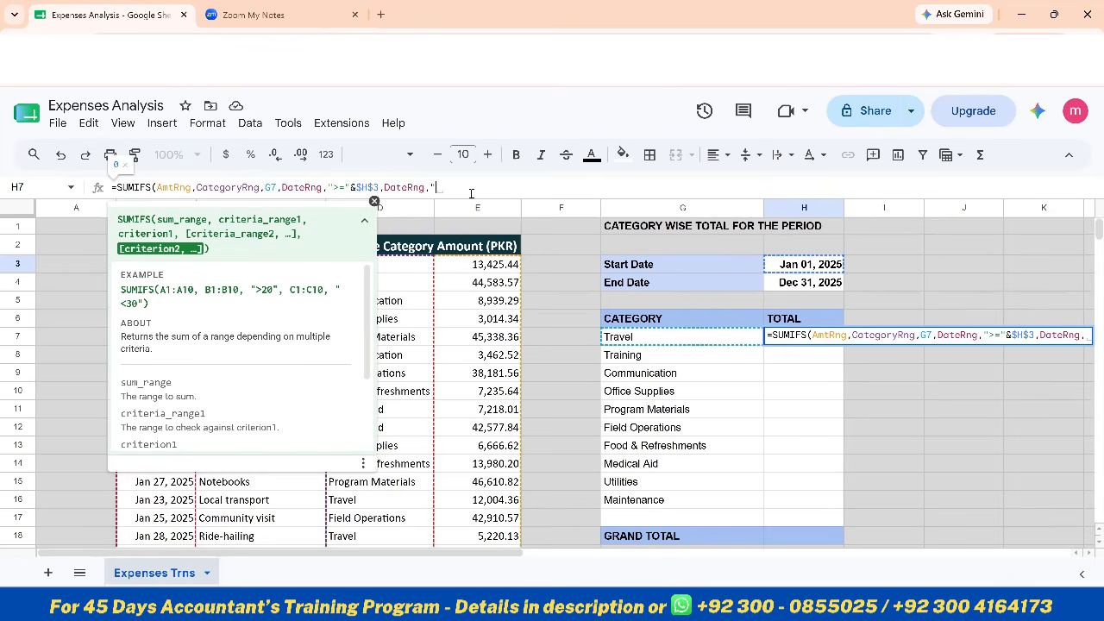
pyautogui.write('"')
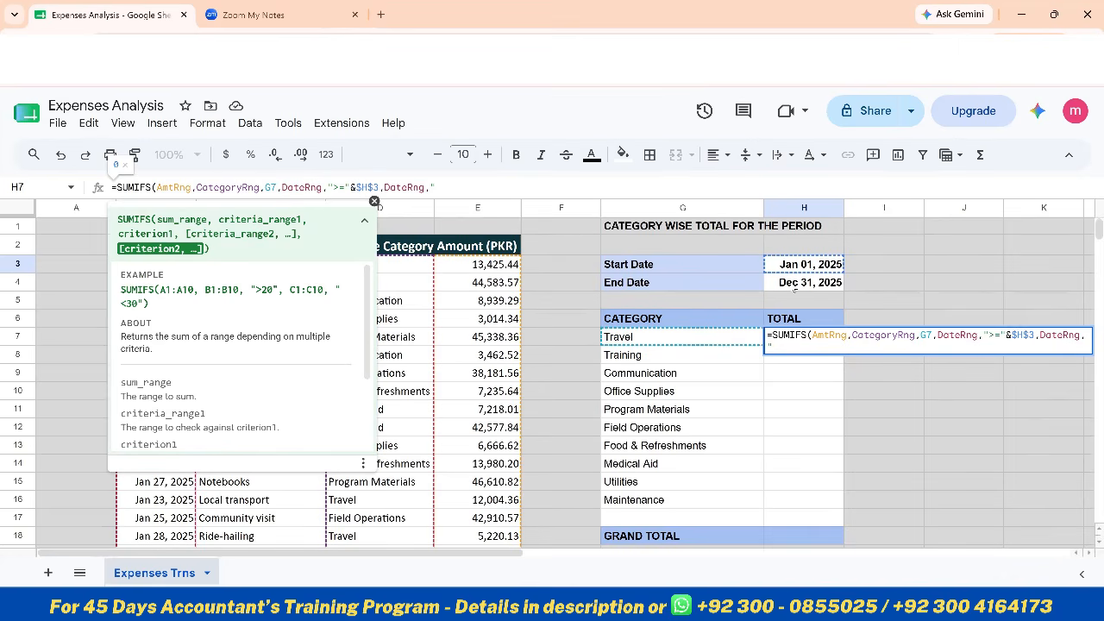
pyautogui.write('="&')
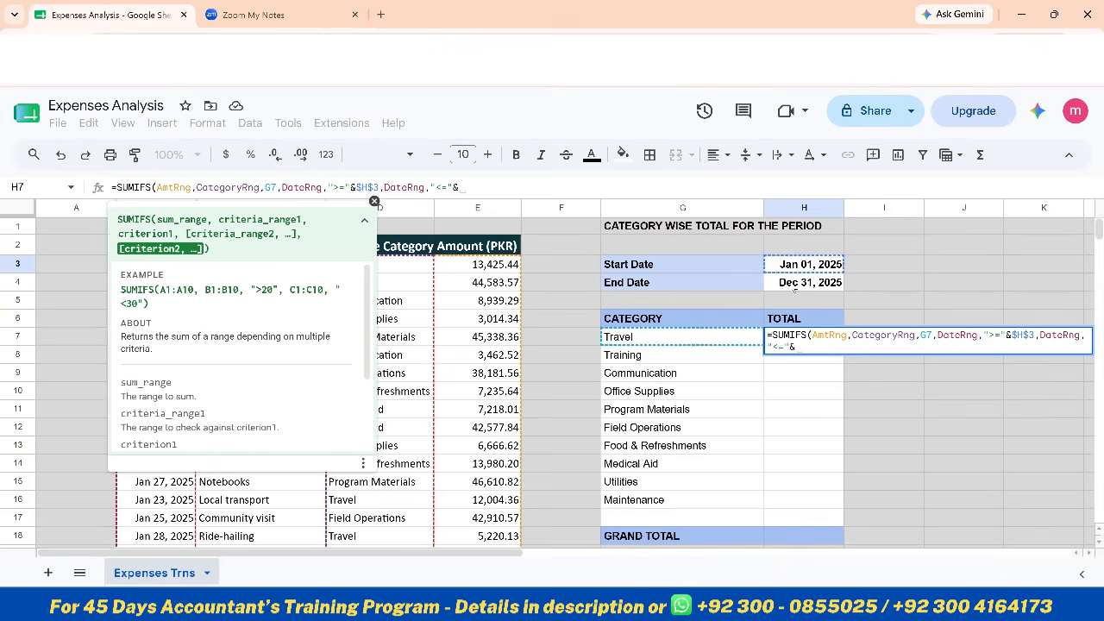
pyautogui.click(794, 288)
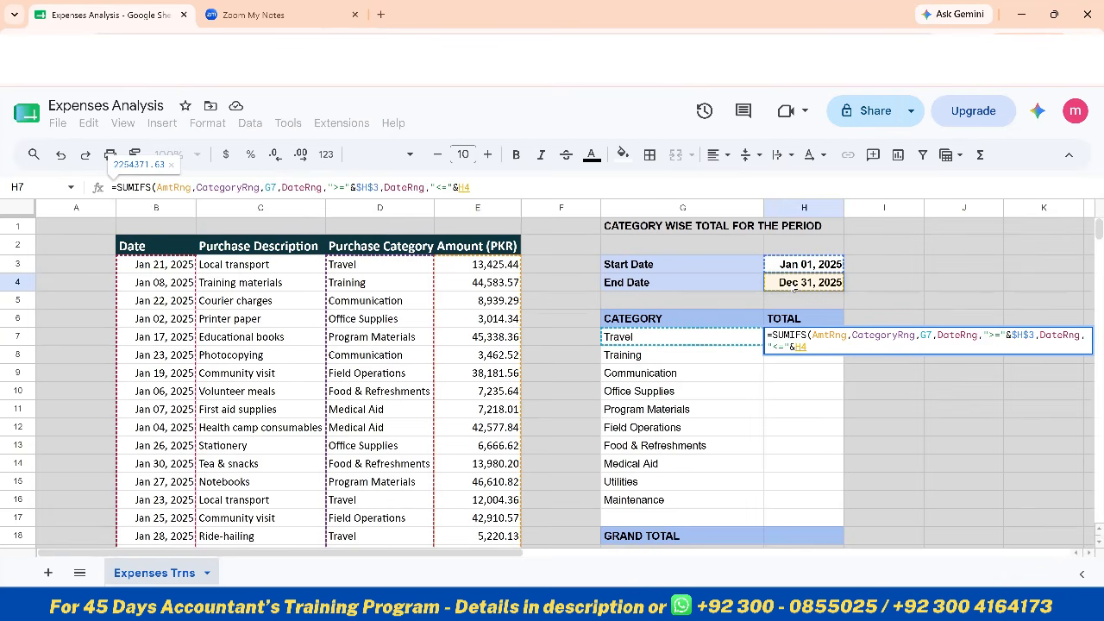
pyautogui.press('F4')
pyautogui.write(')')
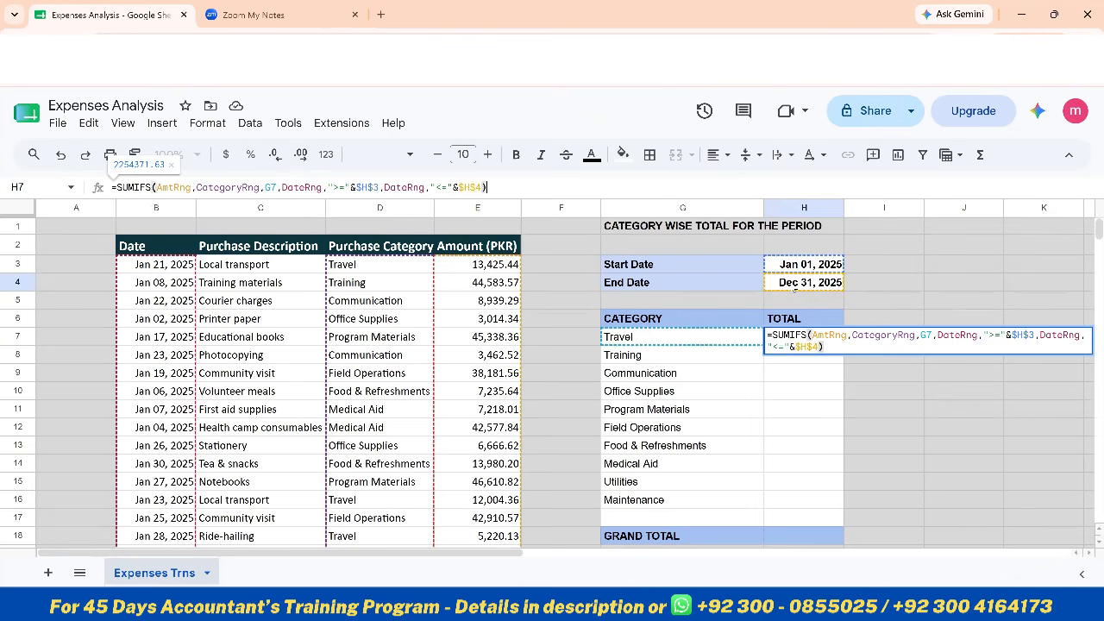
pyautogui.press('Return')
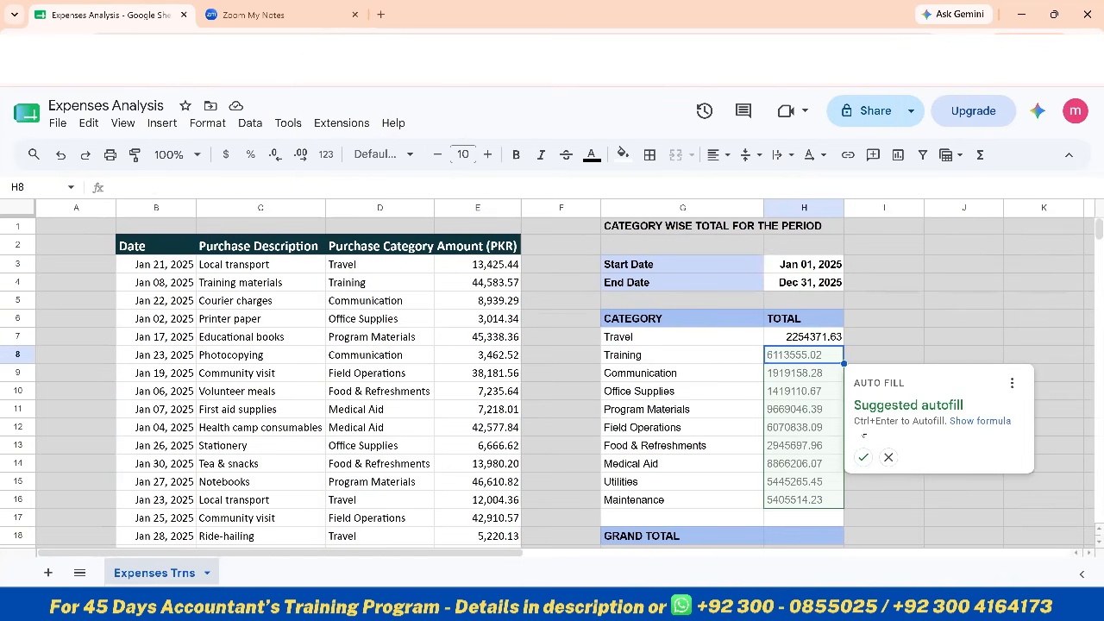
pyautogui.click(862, 457)
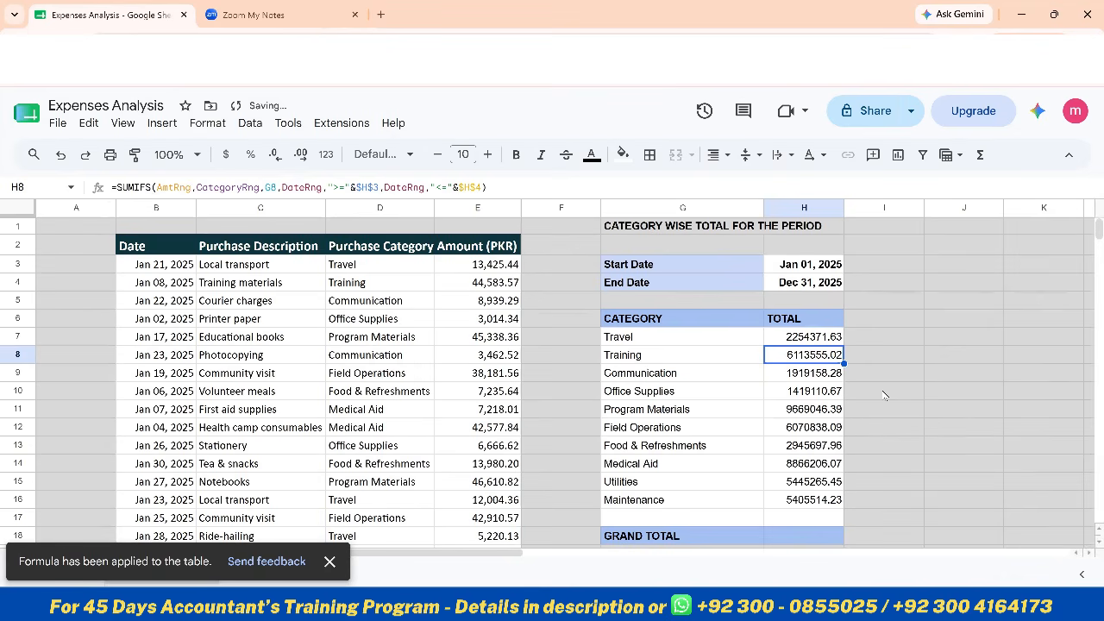
# Format the totals in H7:H18 as Number with no decimal places
pyautogui.click(812, 338)
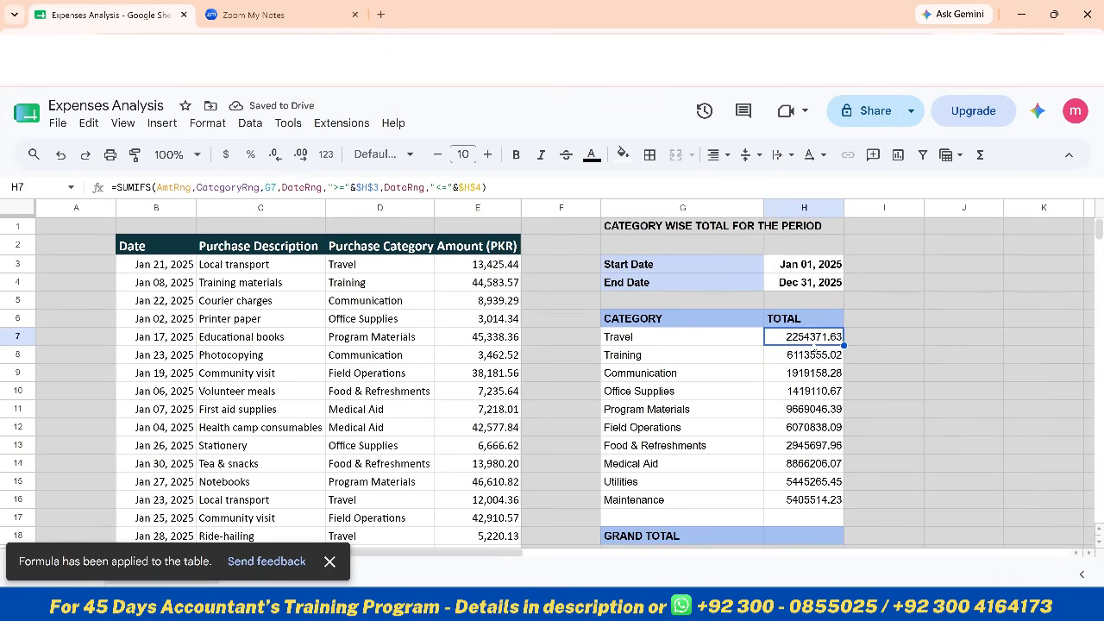
pyautogui.hotkey('ctrl', 'shift', 'Down')
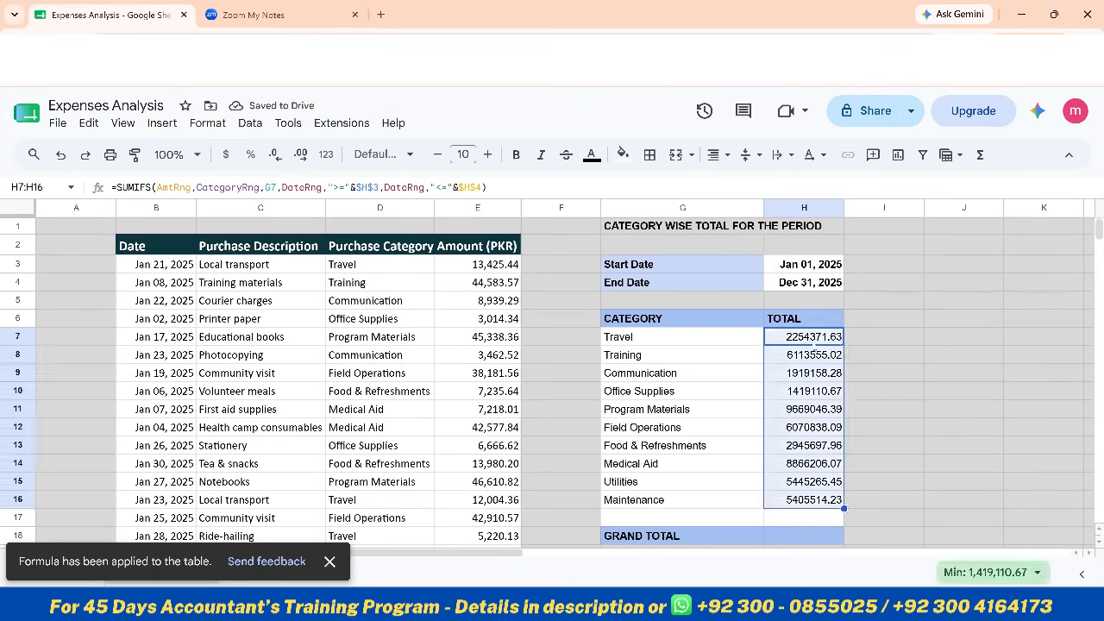
pyautogui.hotkey('shift', 'Down')
pyautogui.hotkey('shift', 'Down')
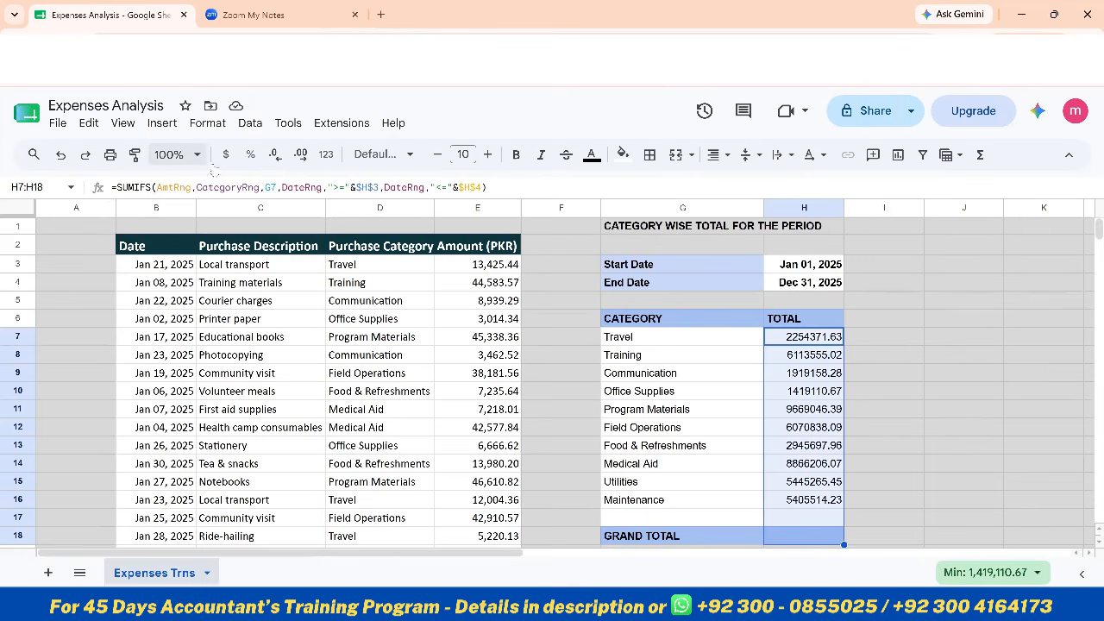
pyautogui.click(326, 154)
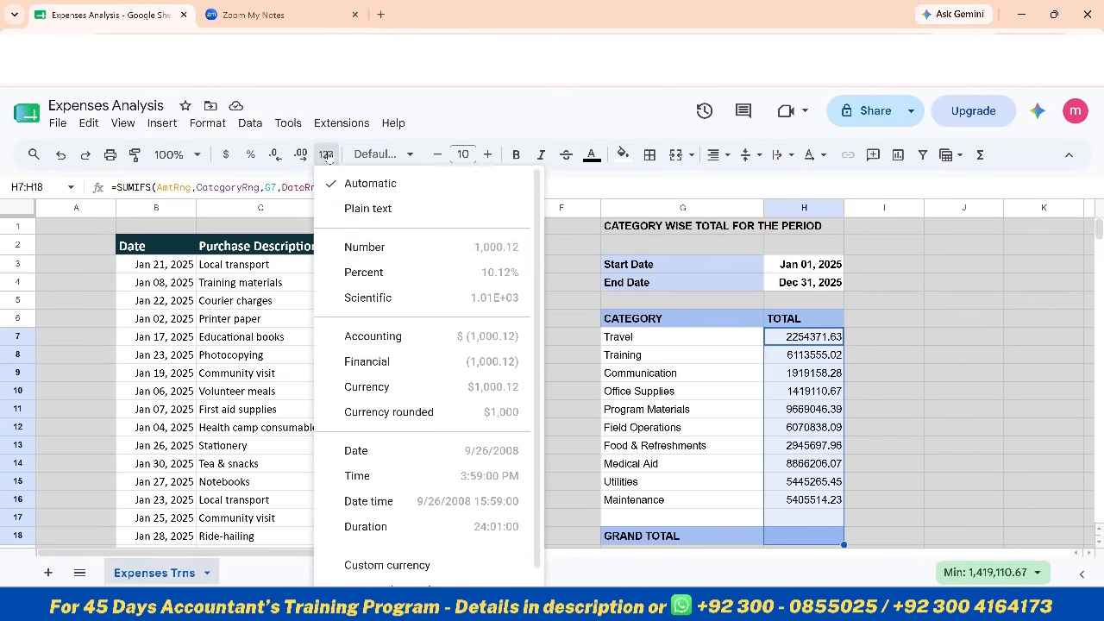
pyautogui.click(377, 250)
pyautogui.click(273, 159)
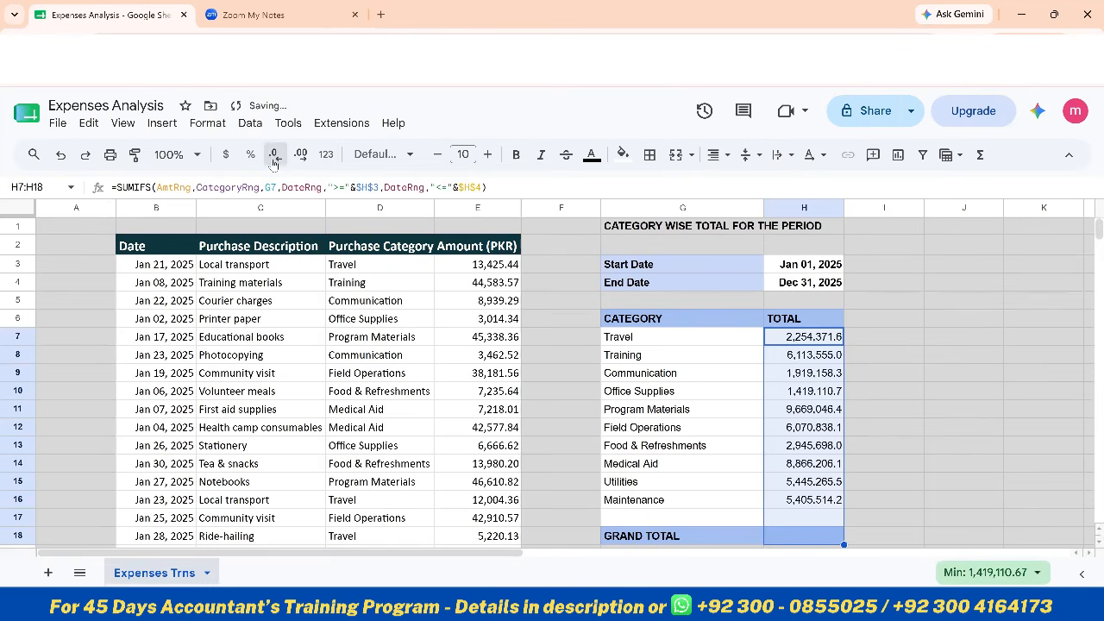
pyautogui.click(273, 159)
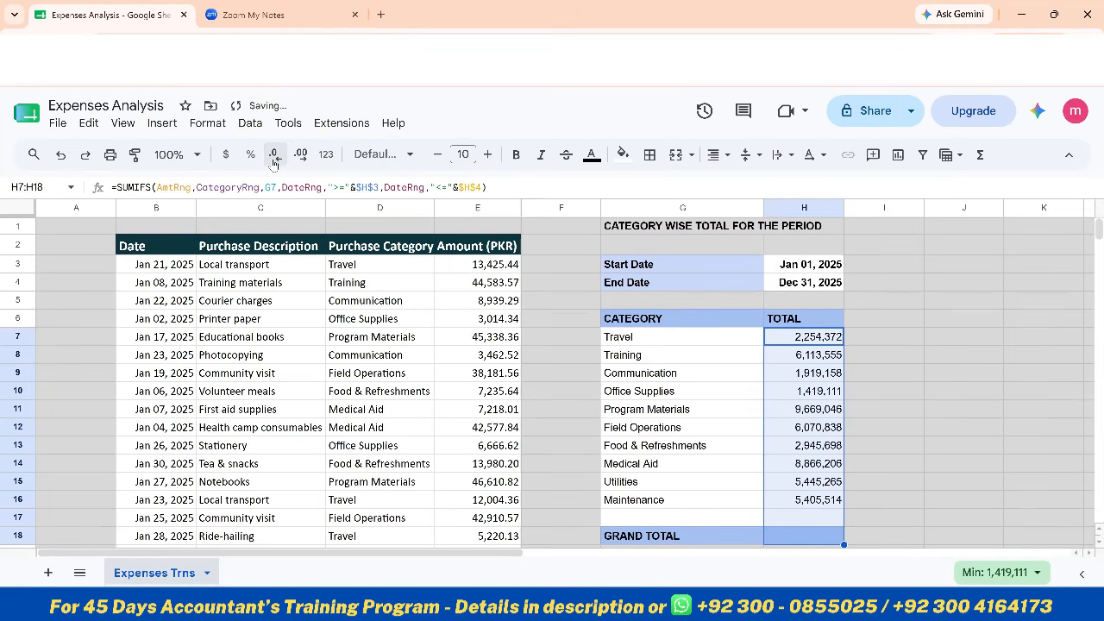
# Change the text color of the category totals in H7:H17 to blue
pyautogui.press('Up')
pyautogui.press('Down')
pyautogui.hotkey('shift', 'Down')
pyautogui.hotkey('shift', 'Down')
pyautogui.hotkey('shift', 'Down')
pyautogui.hotkey('shift', 'Down')
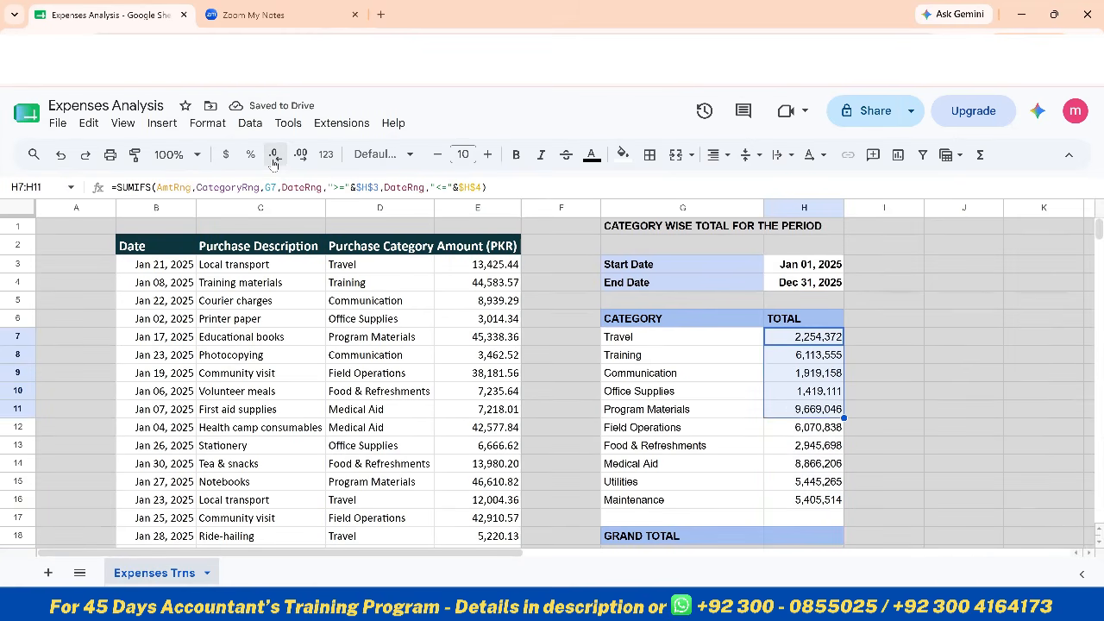
pyautogui.hotkey('shift', 'Down')
pyautogui.hotkey('shift', 'Down')
pyautogui.hotkey('shift', 'Down')
pyautogui.hotkey('shift', 'Down')
pyautogui.hotkey('shift', 'Down')
pyautogui.hotkey('shift', 'Down')
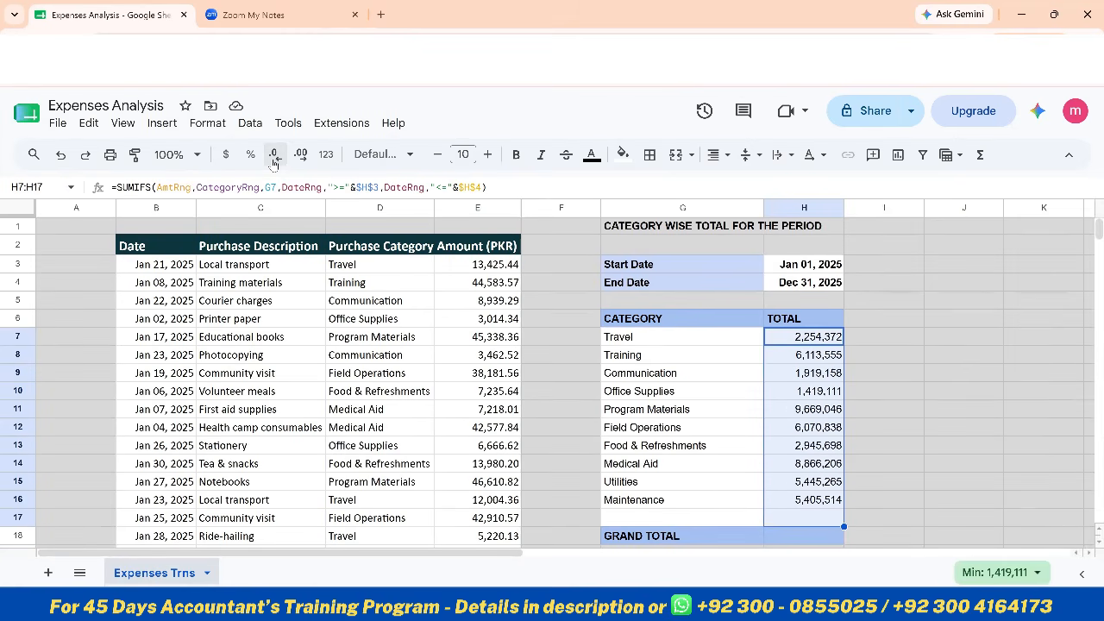
pyautogui.click(595, 160)
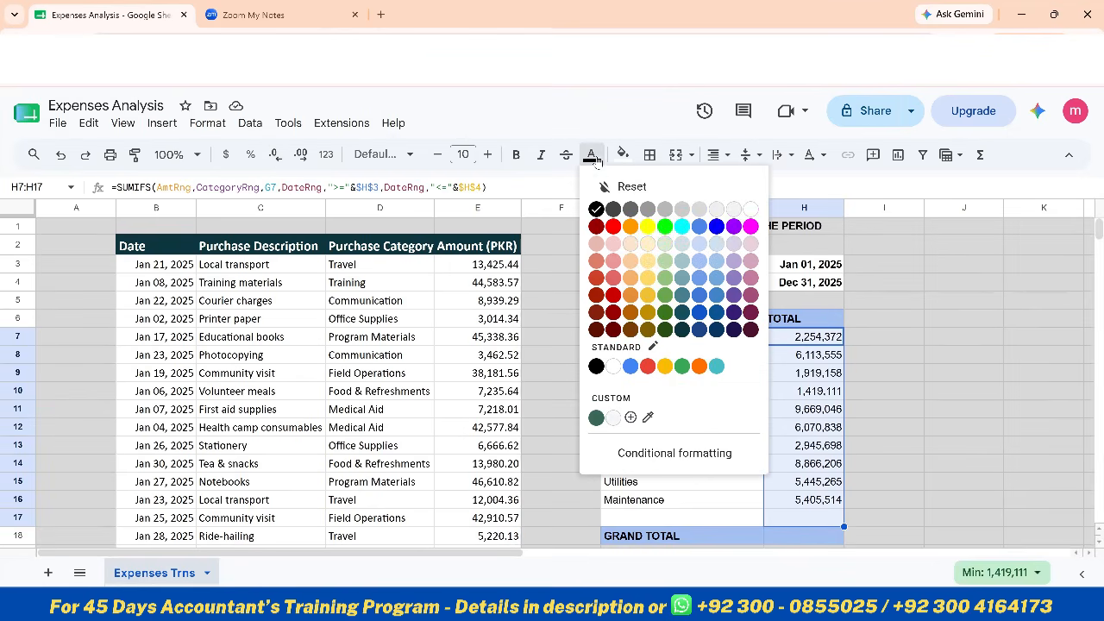
pyautogui.click(720, 232)
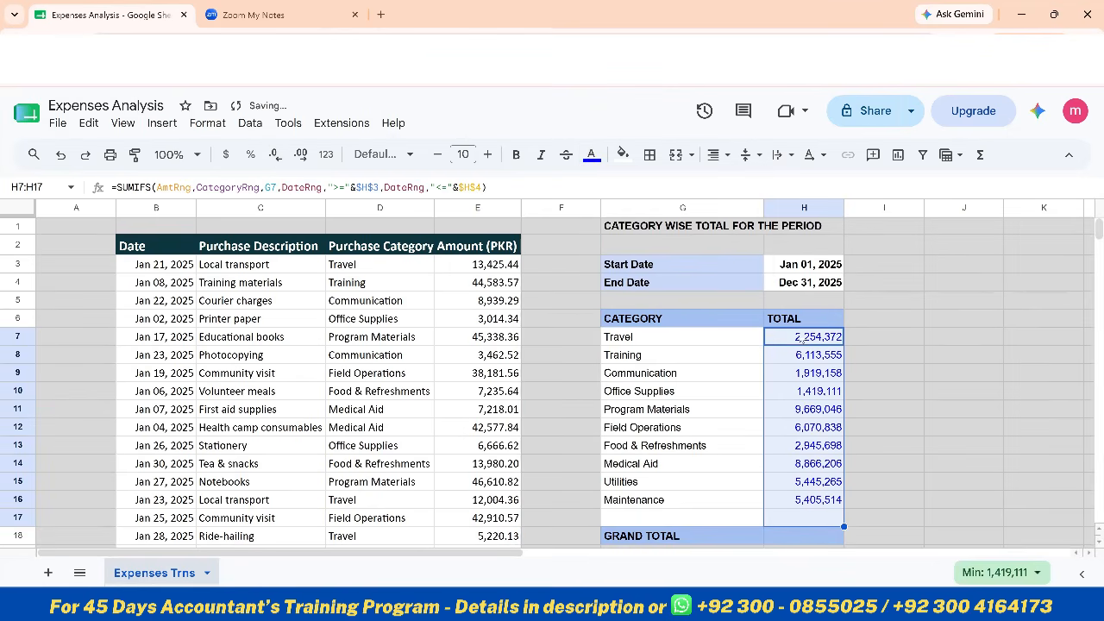
# Enter the grand total in H18 as the SUM of H7:H17
pyautogui.click(797, 535)
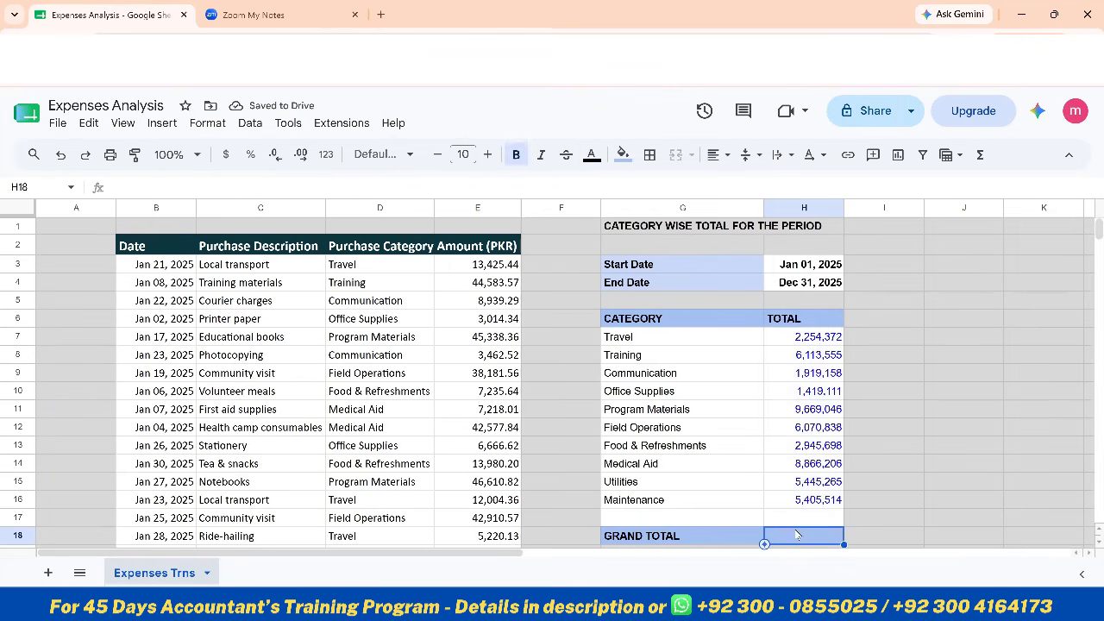
pyautogui.write('=sum(')
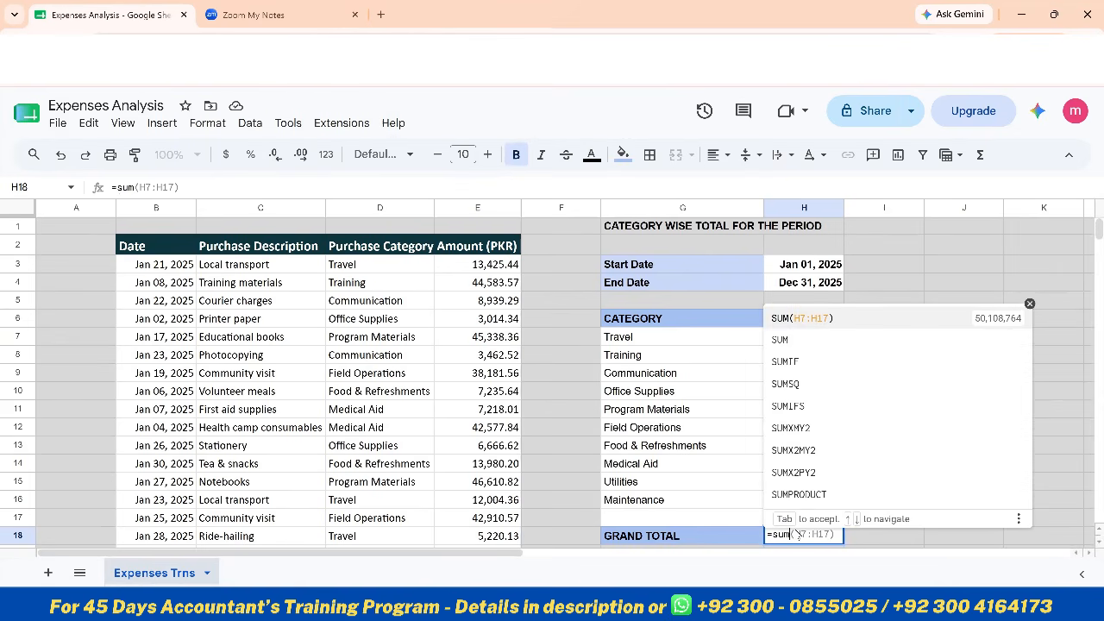
pyautogui.press('Tab')
pyautogui.press('Up')
pyautogui.press('Up')
pyautogui.press('Up')
pyautogui.press('Up')
pyautogui.press('Up')
pyautogui.press('Up')
pyautogui.press('Up')
pyautogui.press('Up')
pyautogui.press('Up')
pyautogui.press('Up')
pyautogui.press('Up')
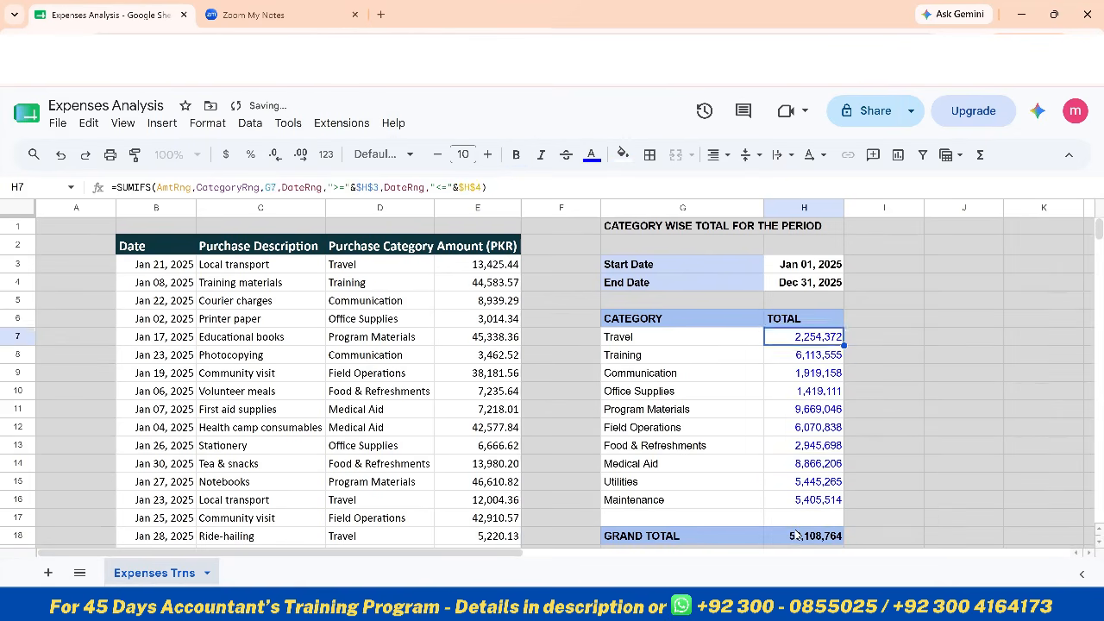
pyautogui.hotkey('shift', 'Down')
pyautogui.hotkey('shift', 'Down')
pyautogui.hotkey('shift', 'Down')
pyautogui.hotkey('shift', 'Down')
pyautogui.hotkey('shift', 'Down')
pyautogui.hotkey('shift', 'Down')
pyautogui.hotkey('shift', 'Down')
pyautogui.hotkey('shift', 'Down')
pyautogui.hotkey('shift', 'Down')
pyautogui.hotkey('shift', 'Down')
pyautogui.press('Return')
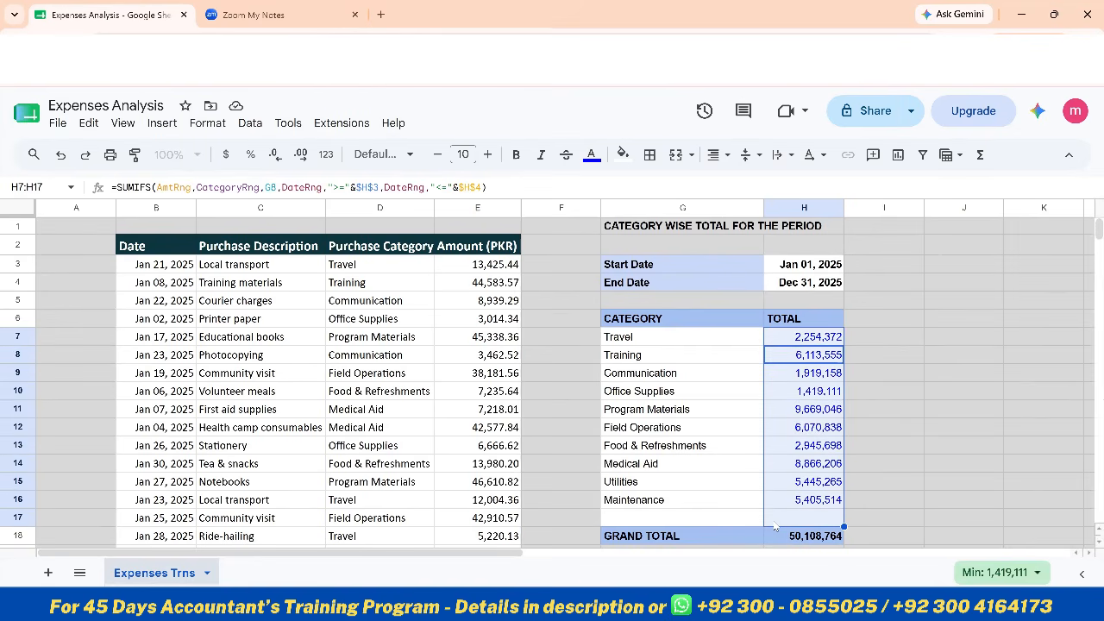
# Set the end date in H4 to Mar 31, 2025
pyautogui.click(807, 270)
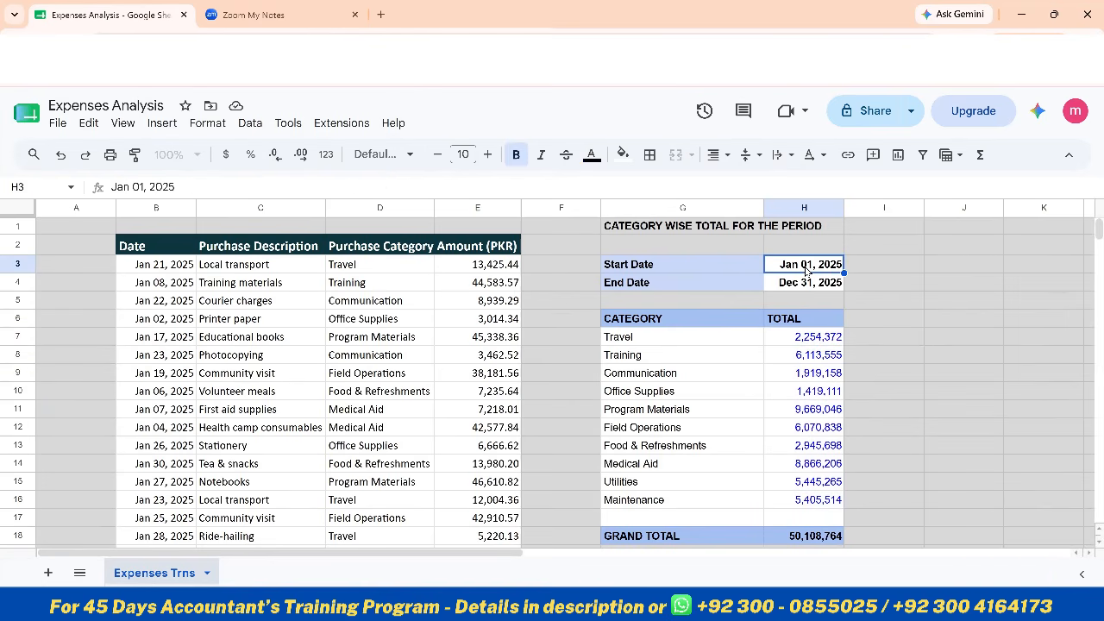
pyautogui.click(806, 283)
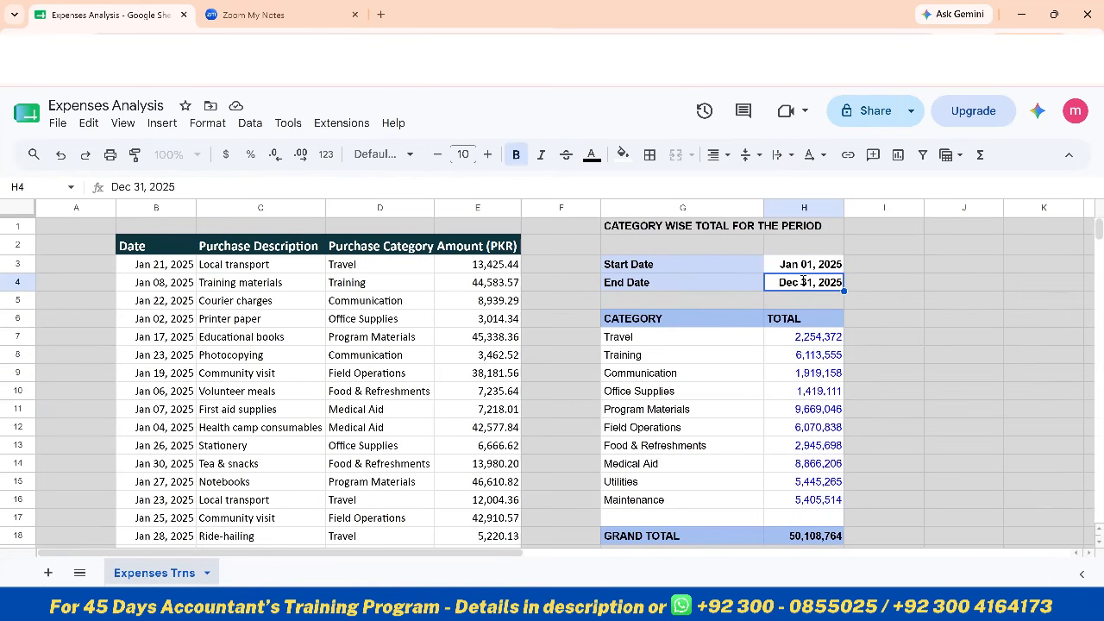
pyautogui.doubleClick(804, 283)
pyautogui.press('Left')
pyautogui.press('Left')
pyautogui.press('Left')
pyautogui.press('Left')
pyautogui.press('Left')
pyautogui.press('Left')
pyautogui.press('Left')
pyautogui.press('Left')
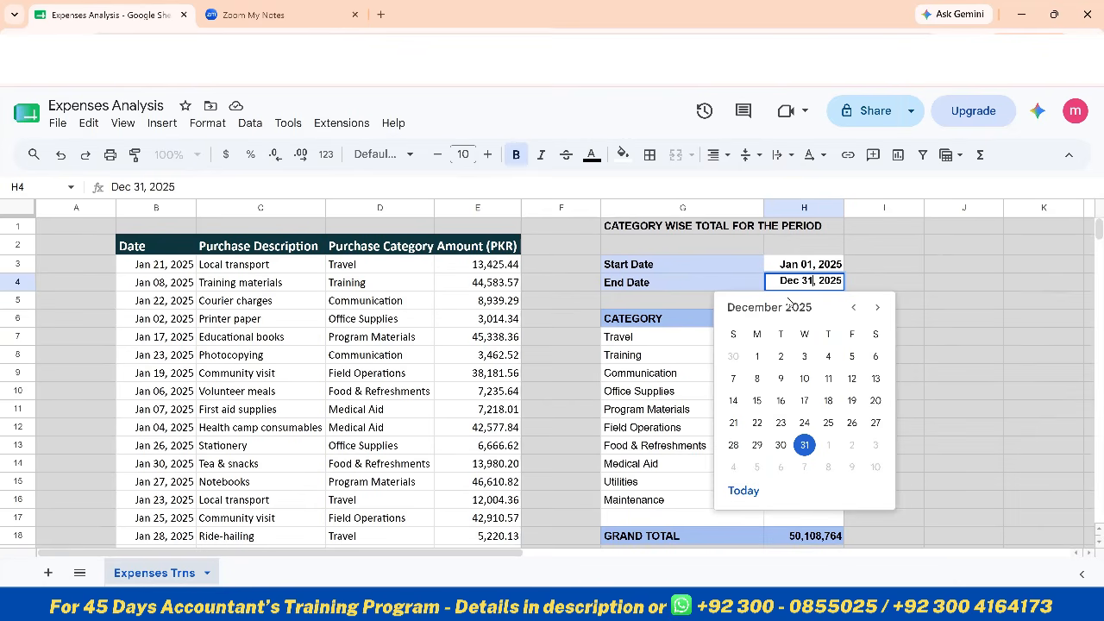
pyautogui.hotkey('shift', 'Left')
pyautogui.hotkey('shift', 'Left')
pyautogui.hotkey('shift', 'Left')
pyautogui.write('Mar')
pyautogui.press('Return')
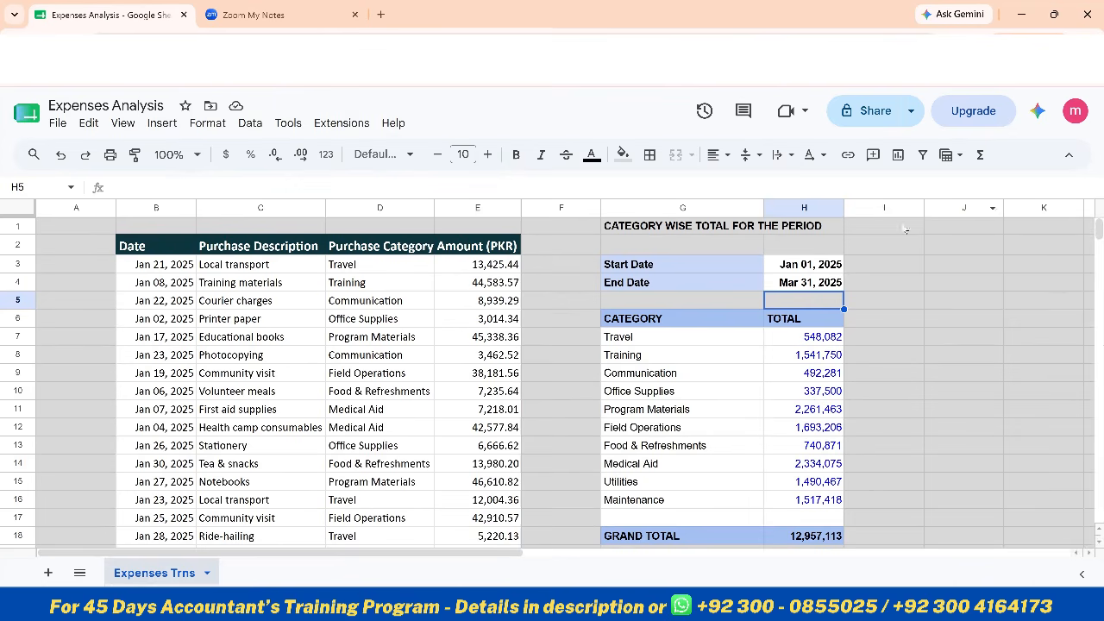
# Narrow the empty spacer columns F, A and I to thin strips
pyautogui.click(951, 230)
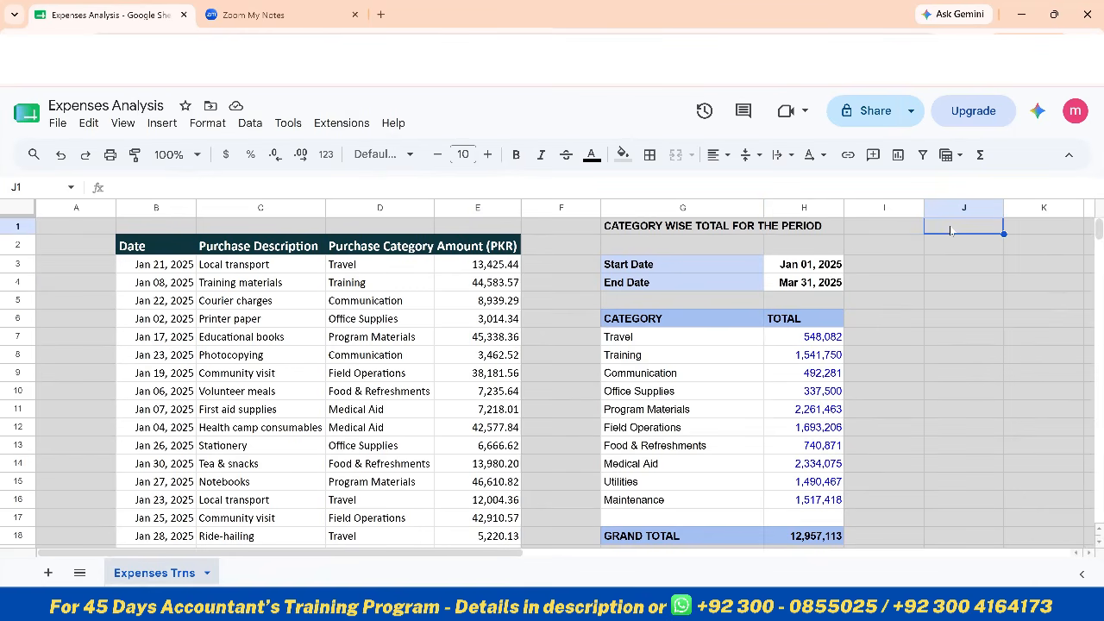
pyautogui.press('Left')
pyautogui.press('Left')
pyautogui.press('Left')
pyautogui.press('Left')
pyautogui.press('Left')
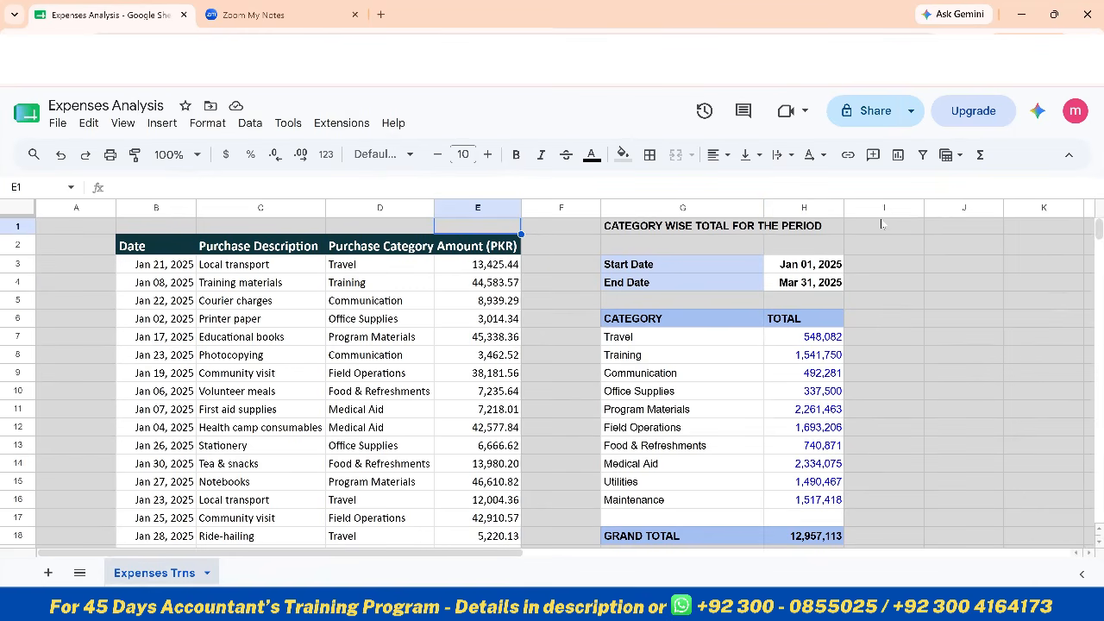
pyautogui.click(552, 226)
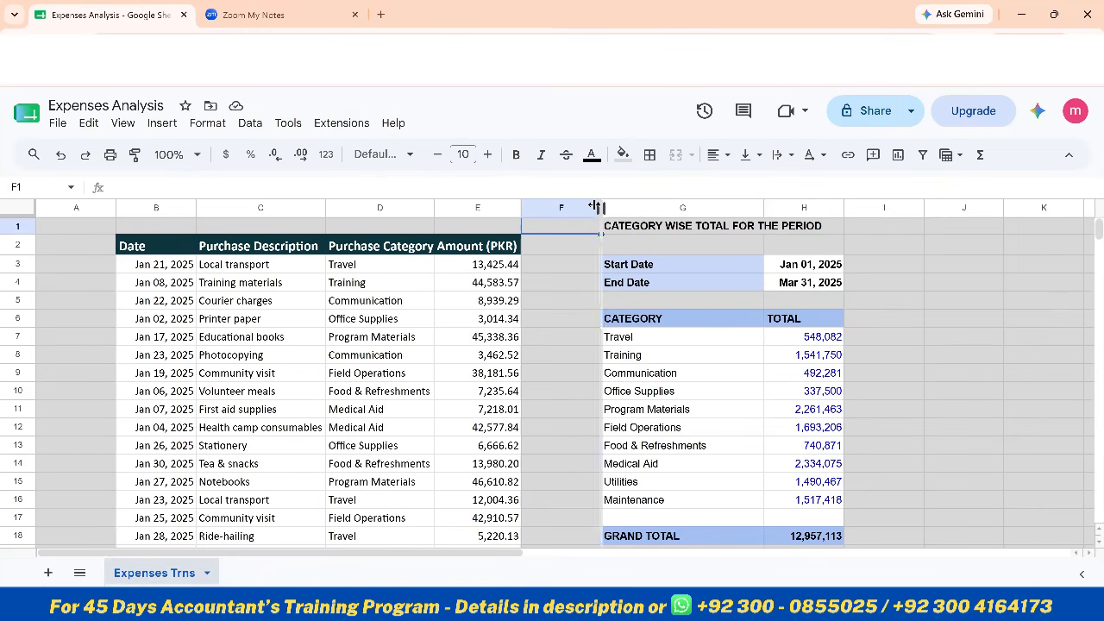
pyautogui.moveTo(557, 208); pyautogui.dragTo(535, 209)
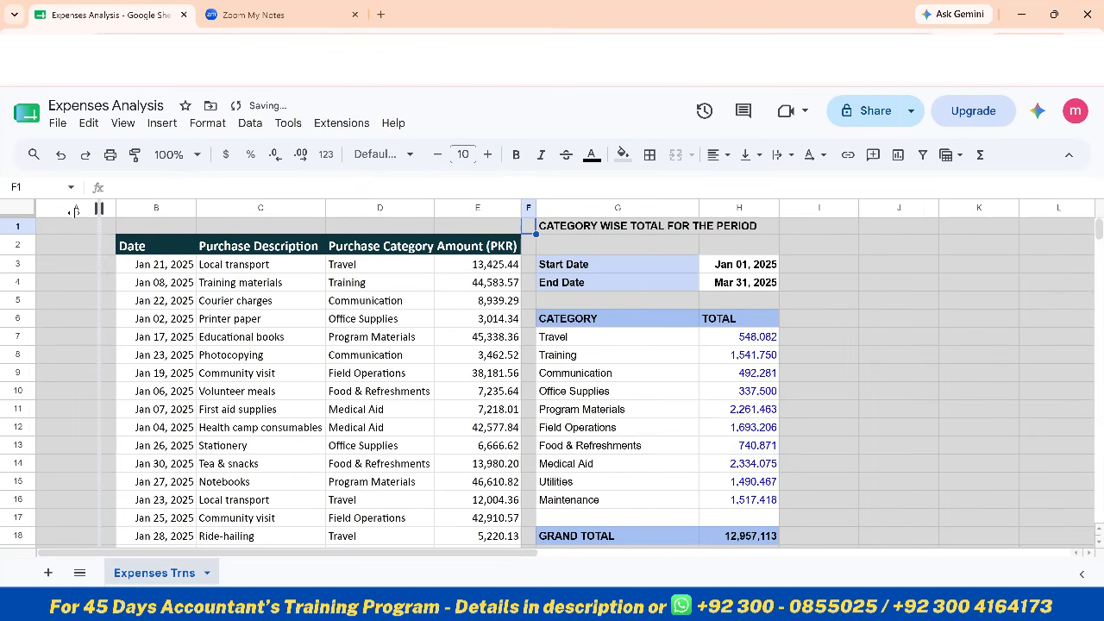
pyautogui.moveTo(57, 209); pyautogui.dragTo(47, 209)
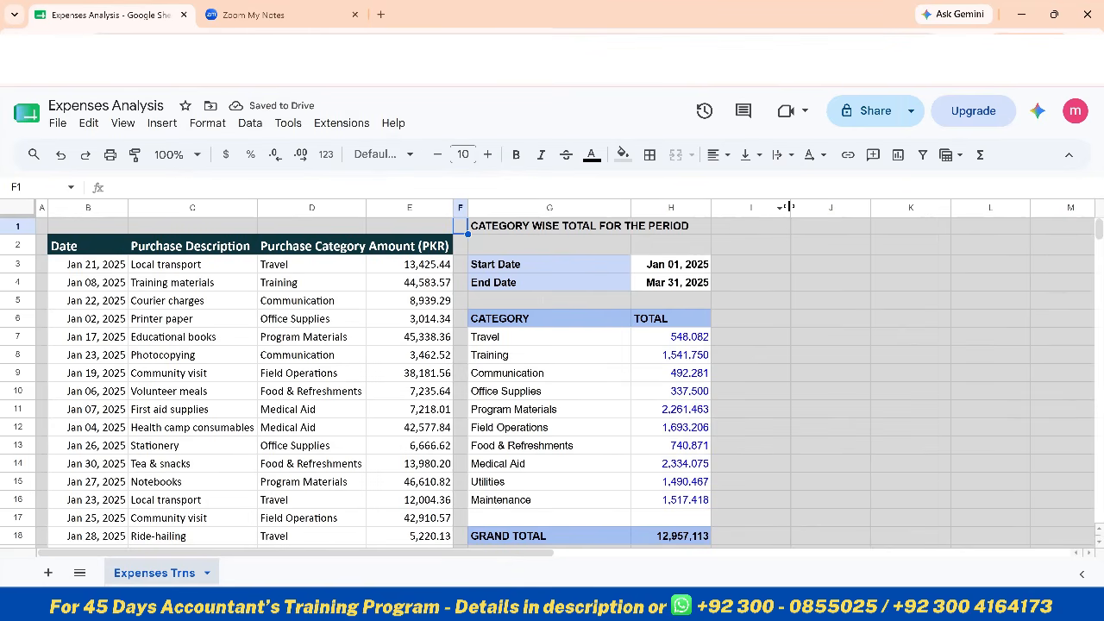
pyautogui.moveTo(790, 207); pyautogui.dragTo(719, 208)
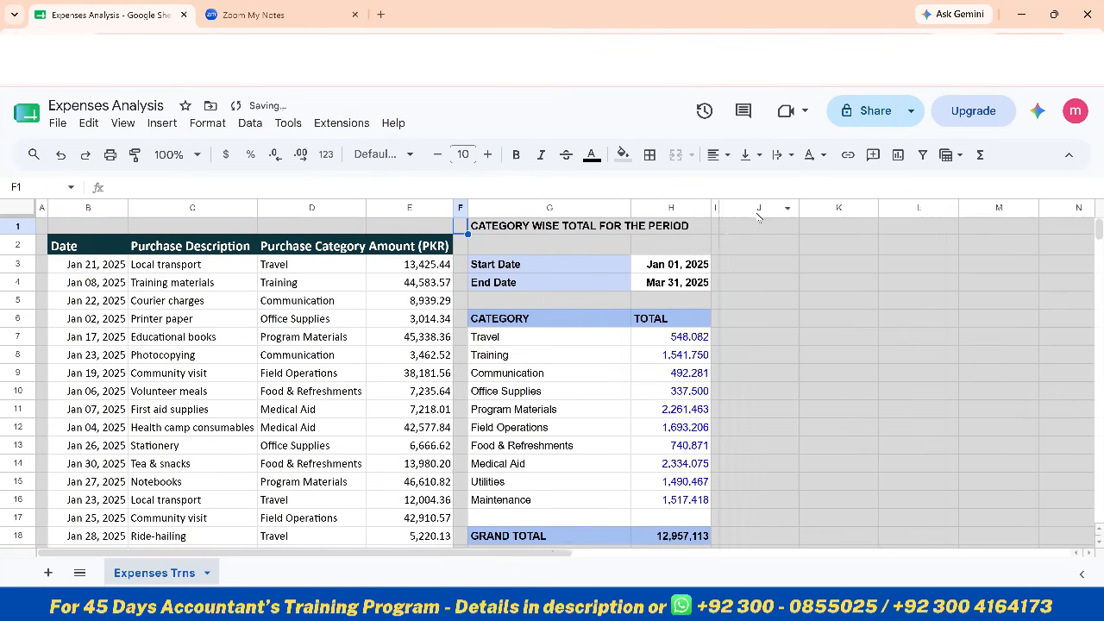
# Enter the label CATEGORY in cell J4
pyautogui.click(759, 227)
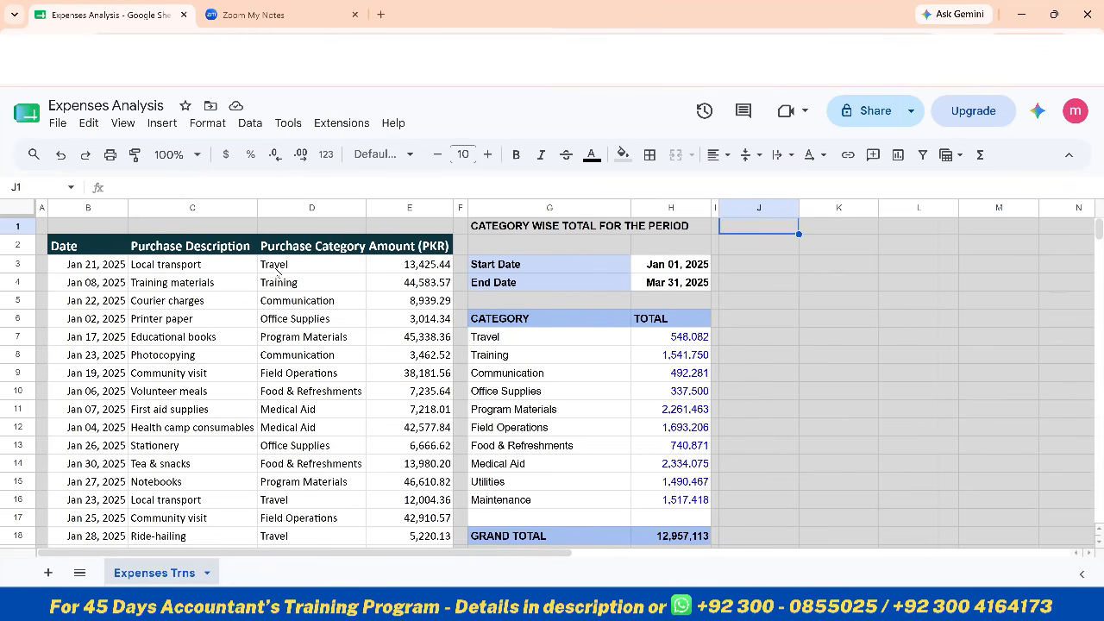
pyautogui.press('Down')
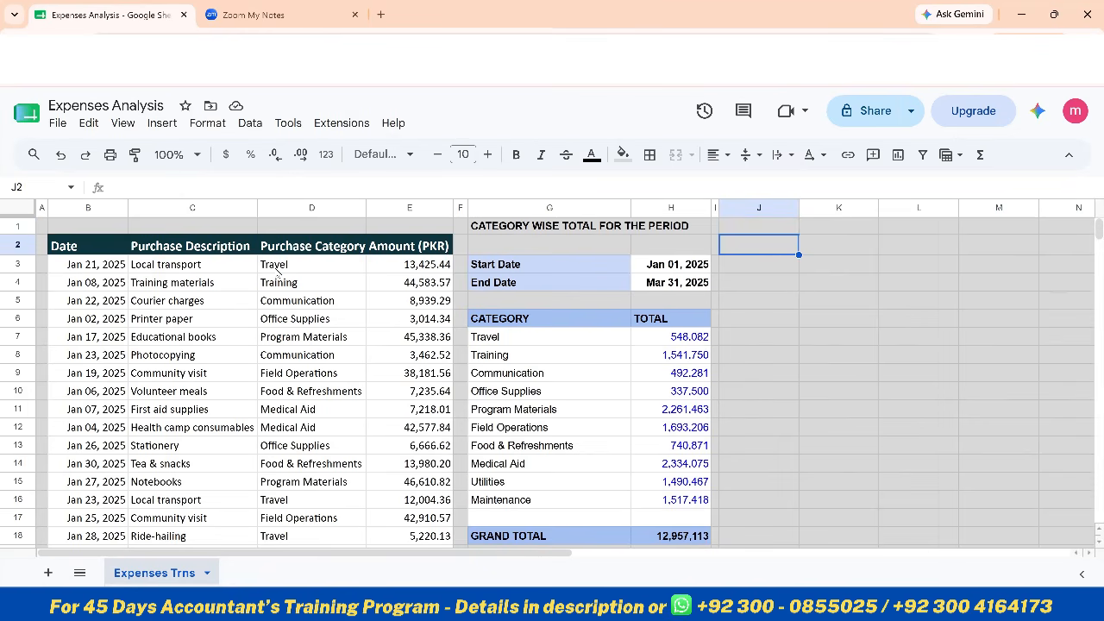
pyautogui.press('Down')
pyautogui.press('Down')
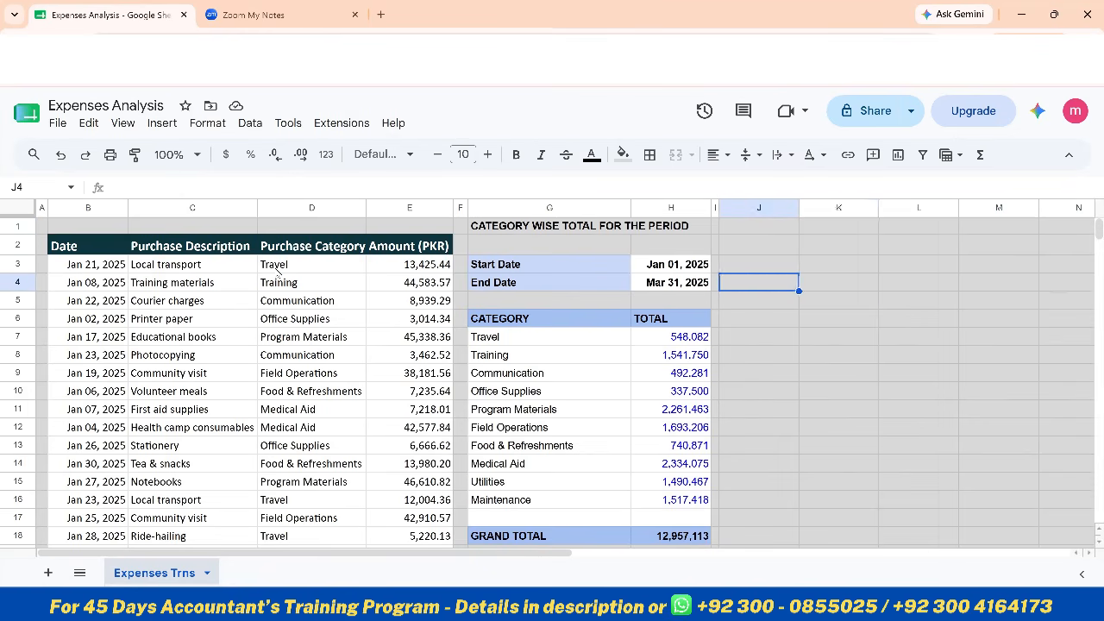
pyautogui.press('Right')
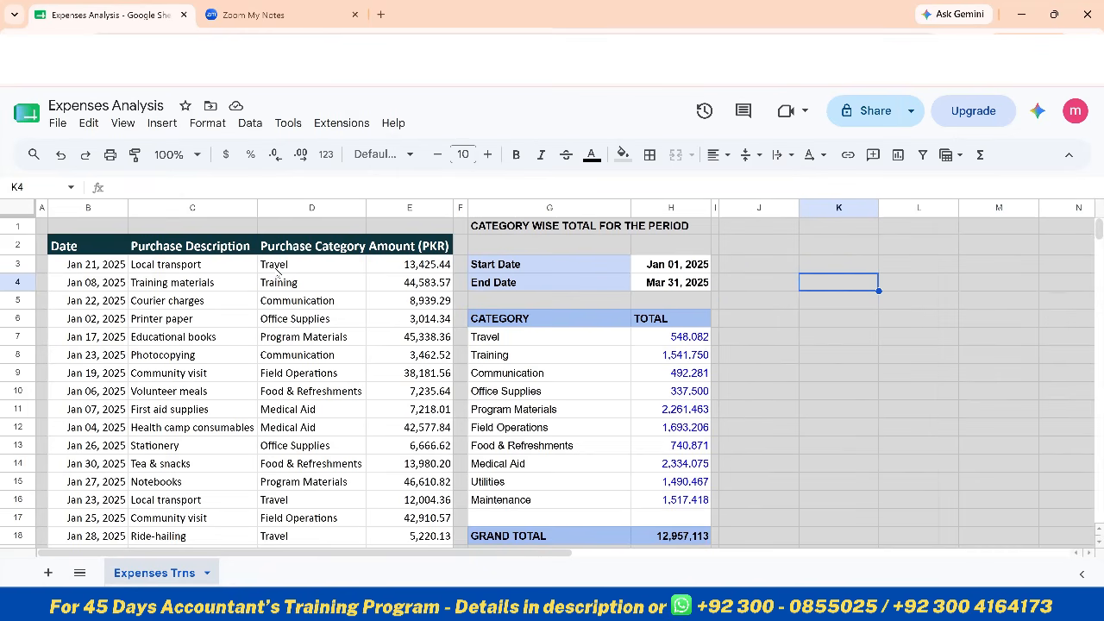
pyautogui.press('Left')
pyautogui.write('CATEGORY')
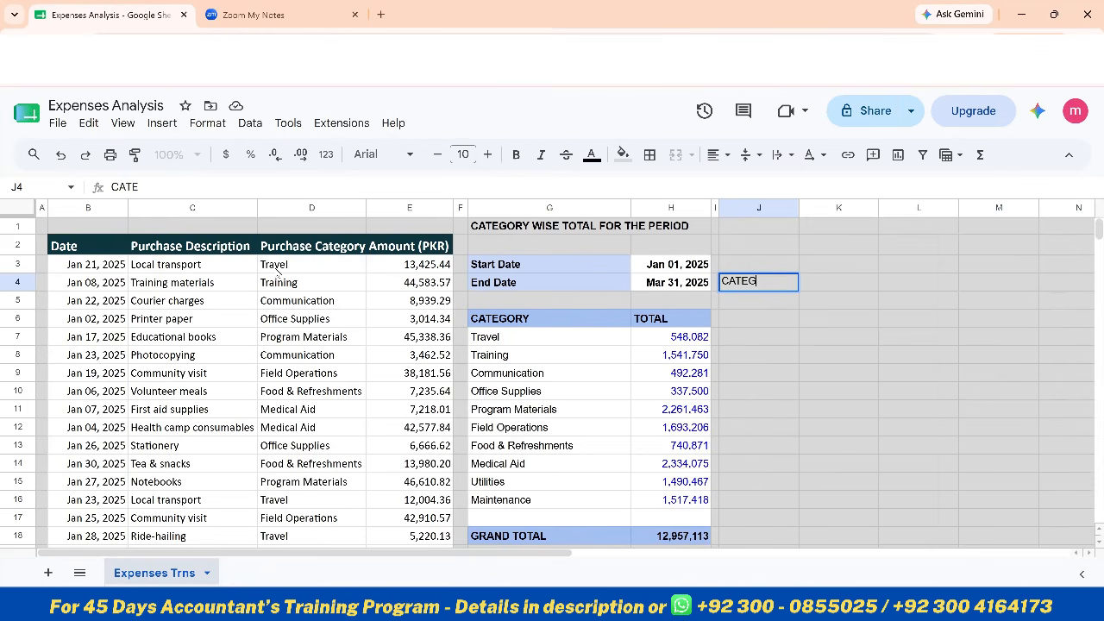
pyautogui.press('Return')
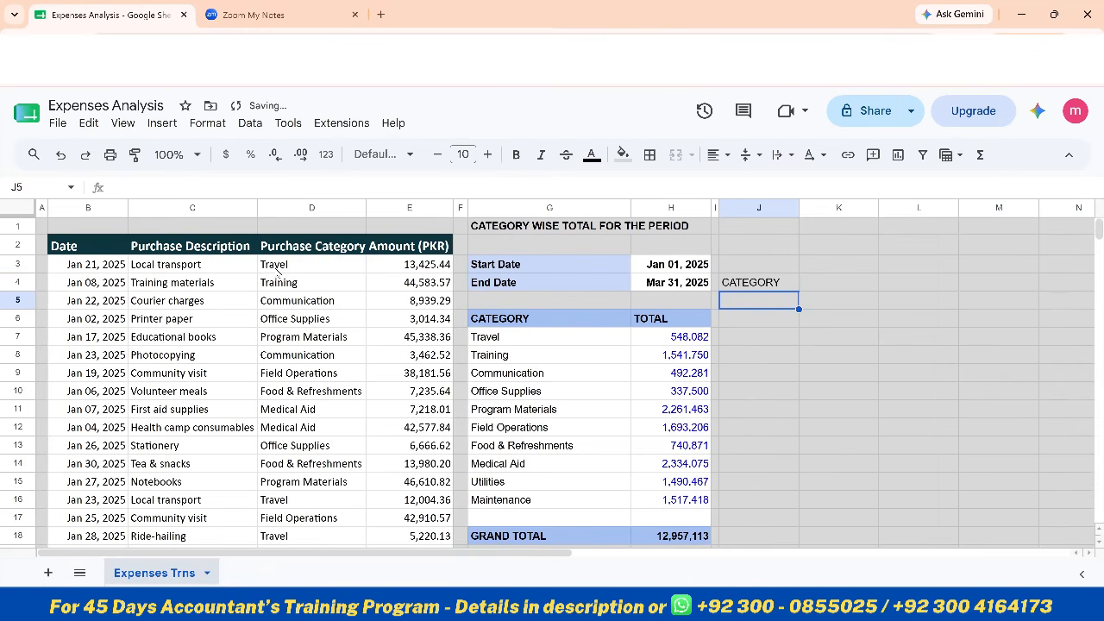
# Widen column J to about the same width as column G
pyautogui.press('Up')
pyautogui.press('Right')
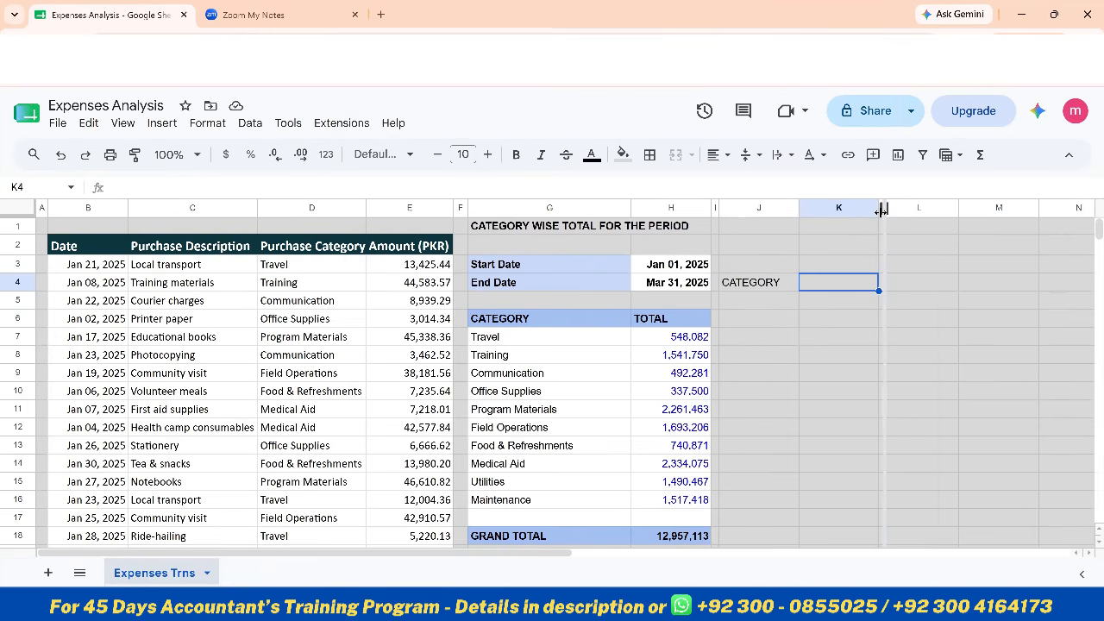
pyautogui.moveTo(878, 213); pyautogui.dragTo(880, 213)
pyautogui.click(839, 282)
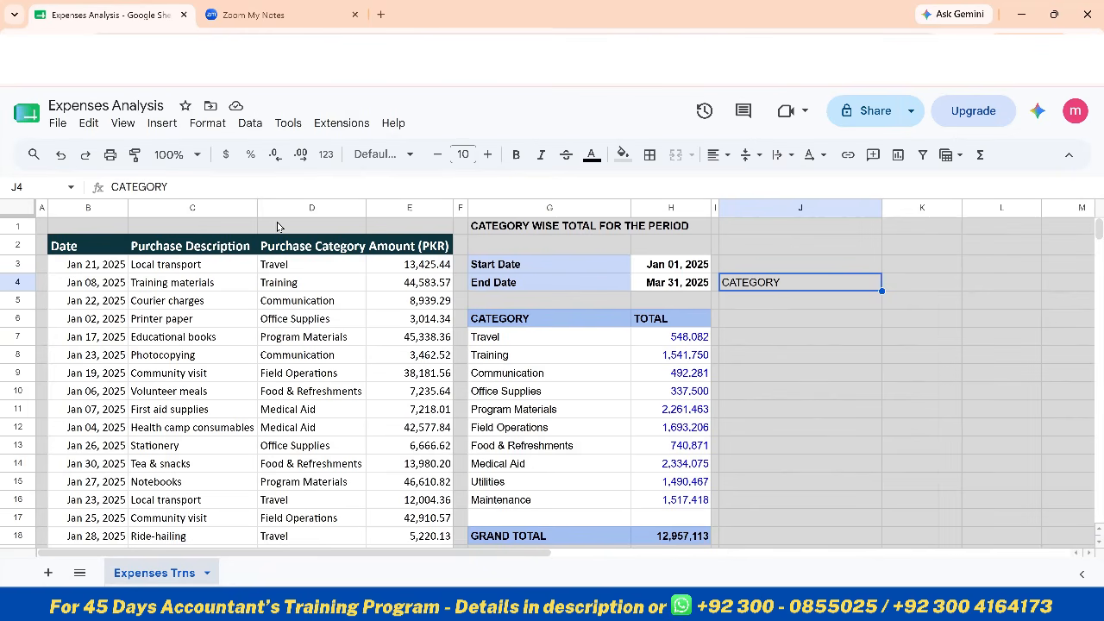
# Review the existing named ranges and the cell range assigned to AmtRng
pyautogui.click(251, 123)
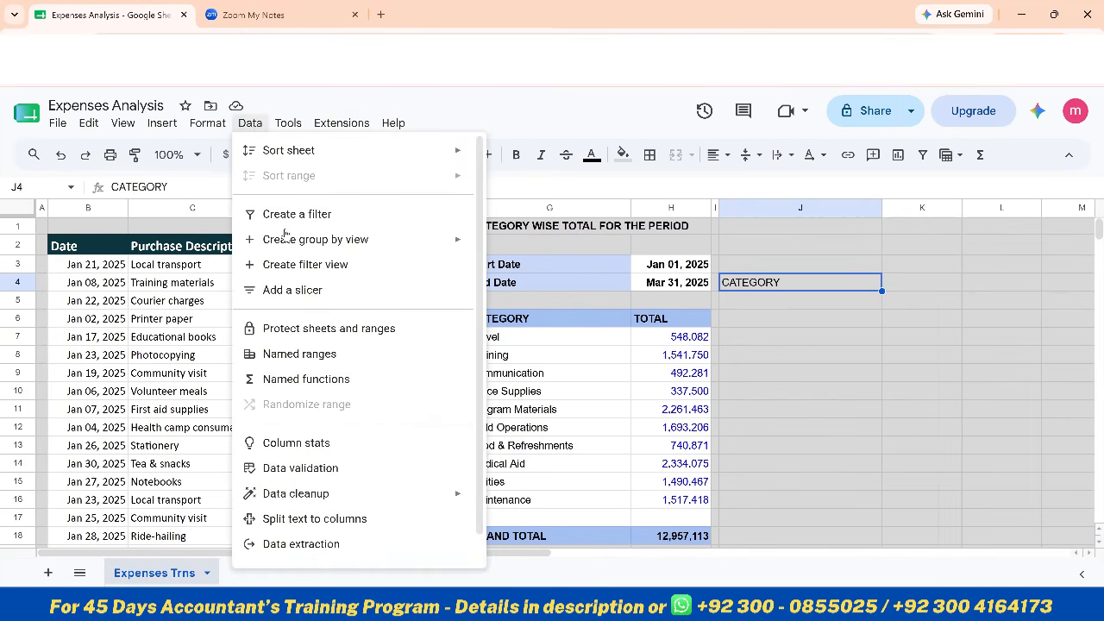
pyautogui.click(299, 355)
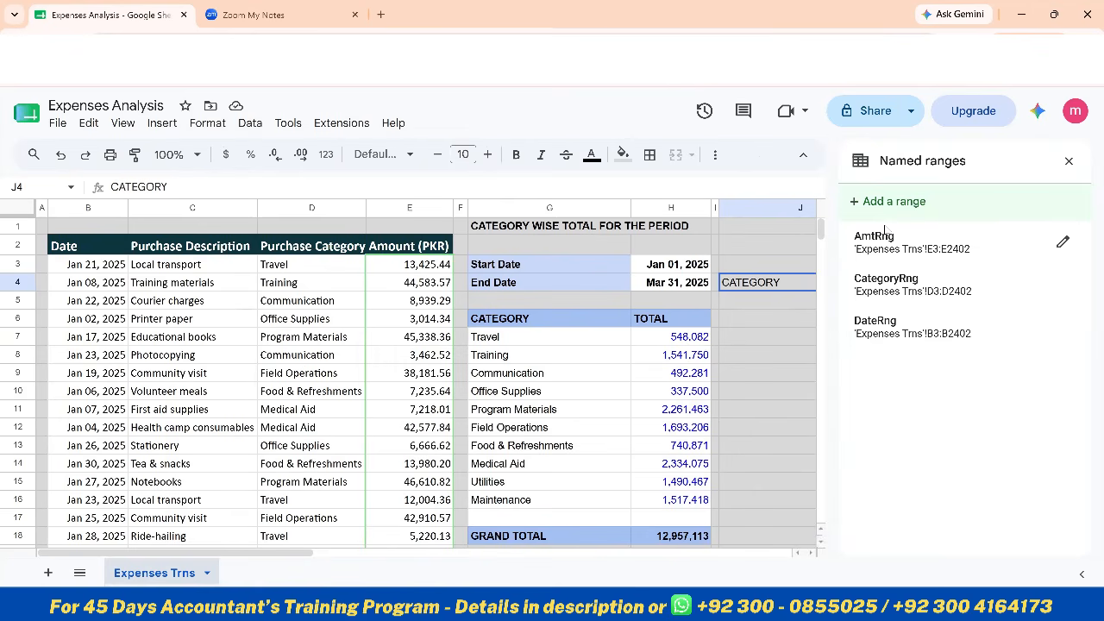
pyautogui.moveTo(888, 241)
pyautogui.click(1062, 244)
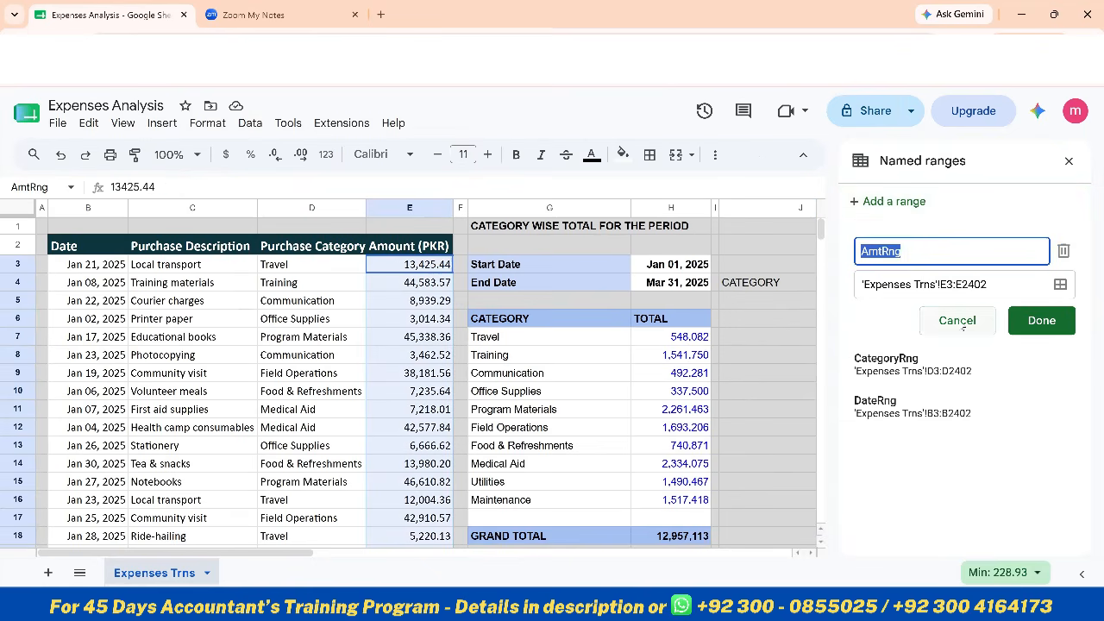
pyautogui.click(1069, 162)
# Make J4:K4 bold and fill the CATEGORY label in J4 with the same blue as the G6 table header
pyautogui.click(802, 285)
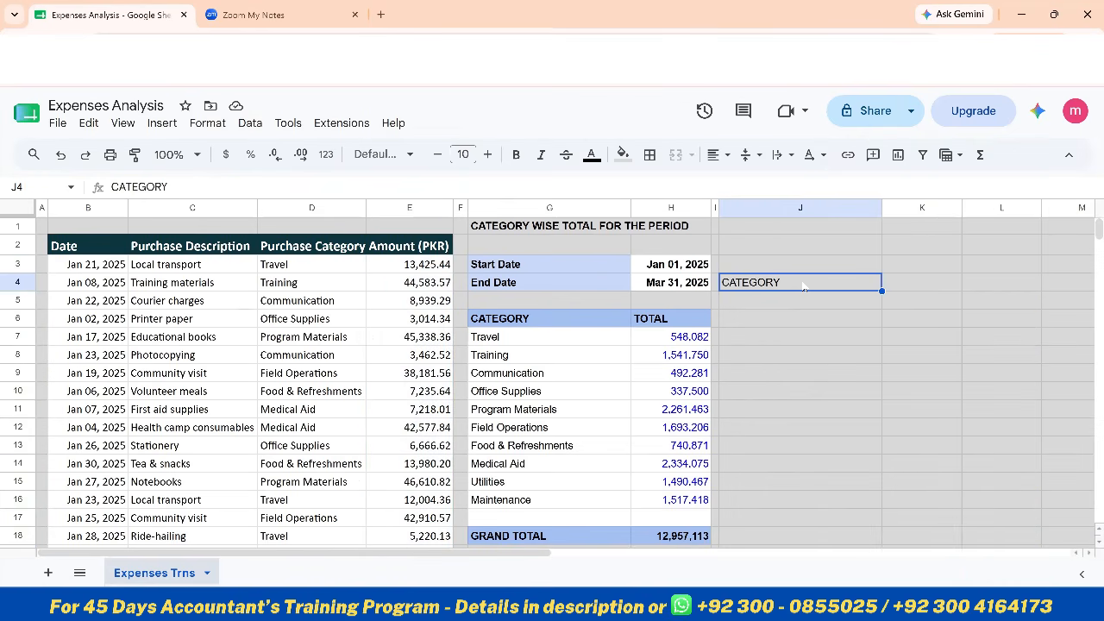
pyautogui.hotkey('shift', 'Right')
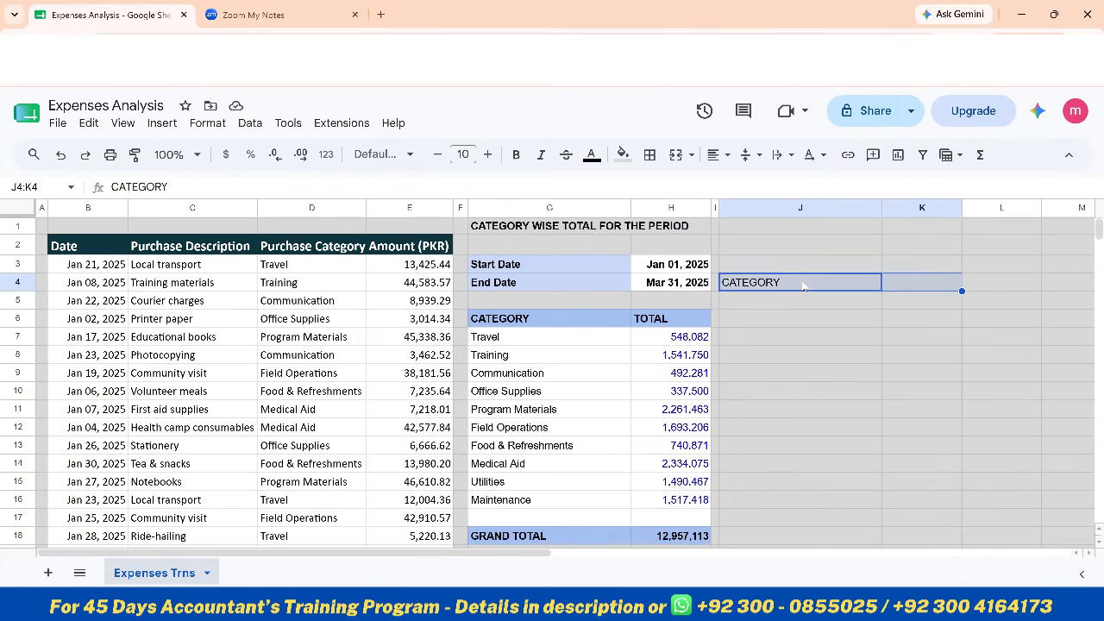
pyautogui.hotkey('ctrl', 'b')
pyautogui.hotkey('shift', 'Left')
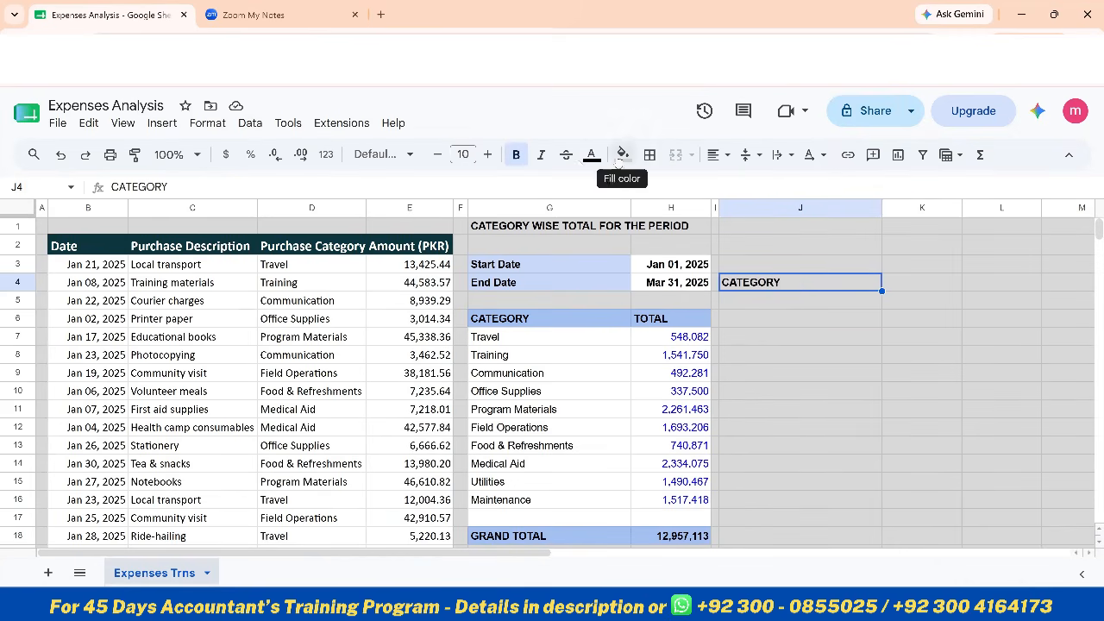
pyautogui.click(622, 154)
pyautogui.click(730, 262)
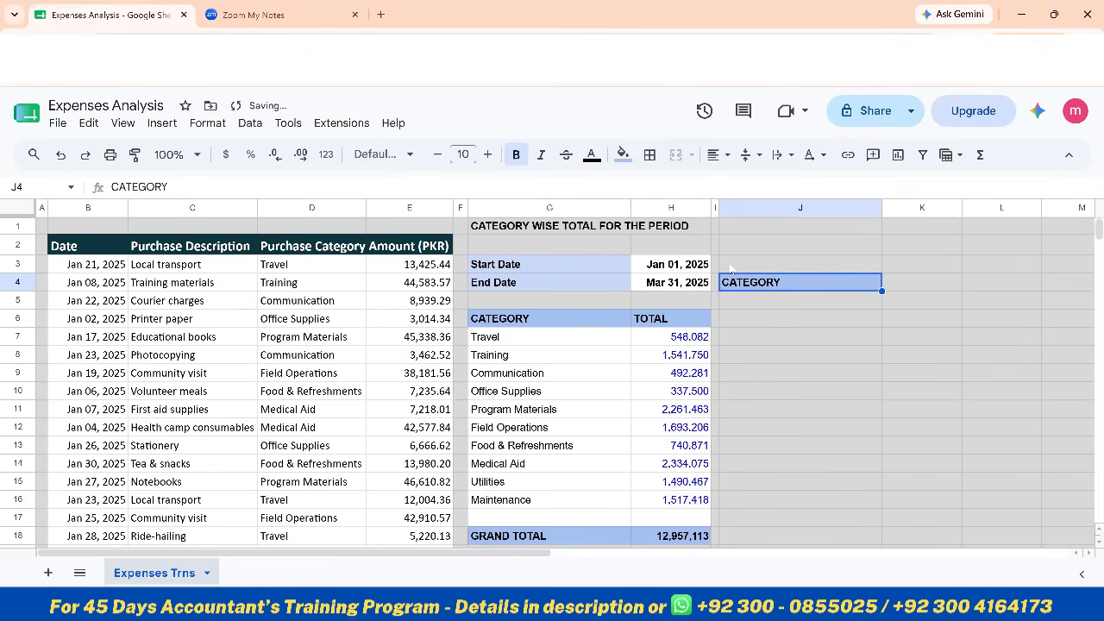
# Fill the category input cell K4 with white
pyautogui.click(909, 286)
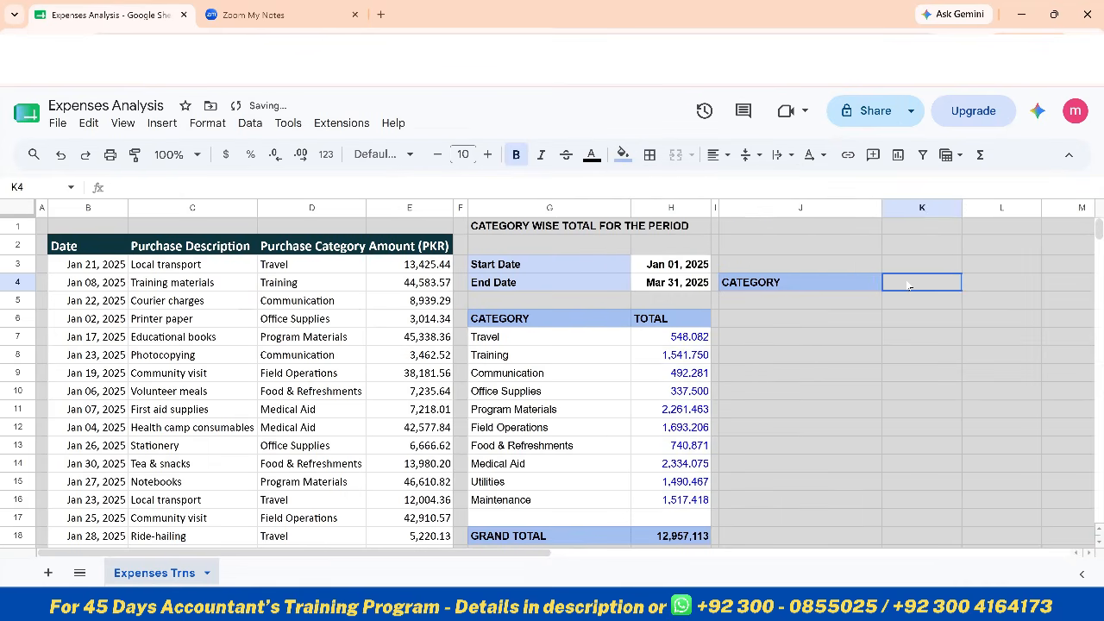
pyautogui.click(622, 155)
pyautogui.click(778, 209)
# Enter the headers MONTH in J6 and TOTAL in K6 and make both bold
pyautogui.click(814, 323)
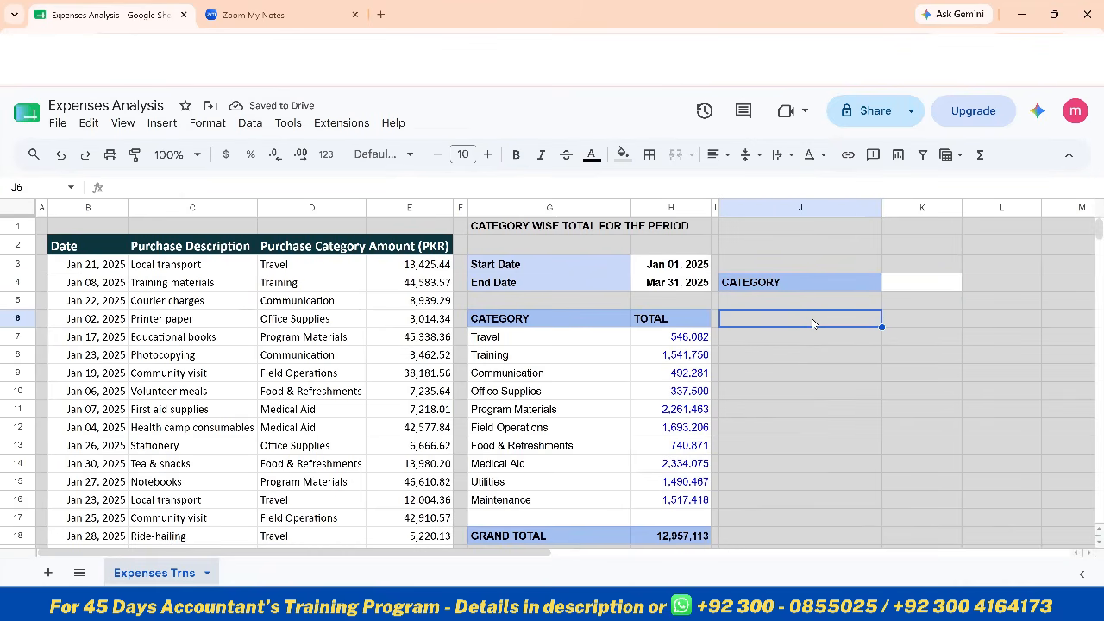
pyautogui.write('MONTH')
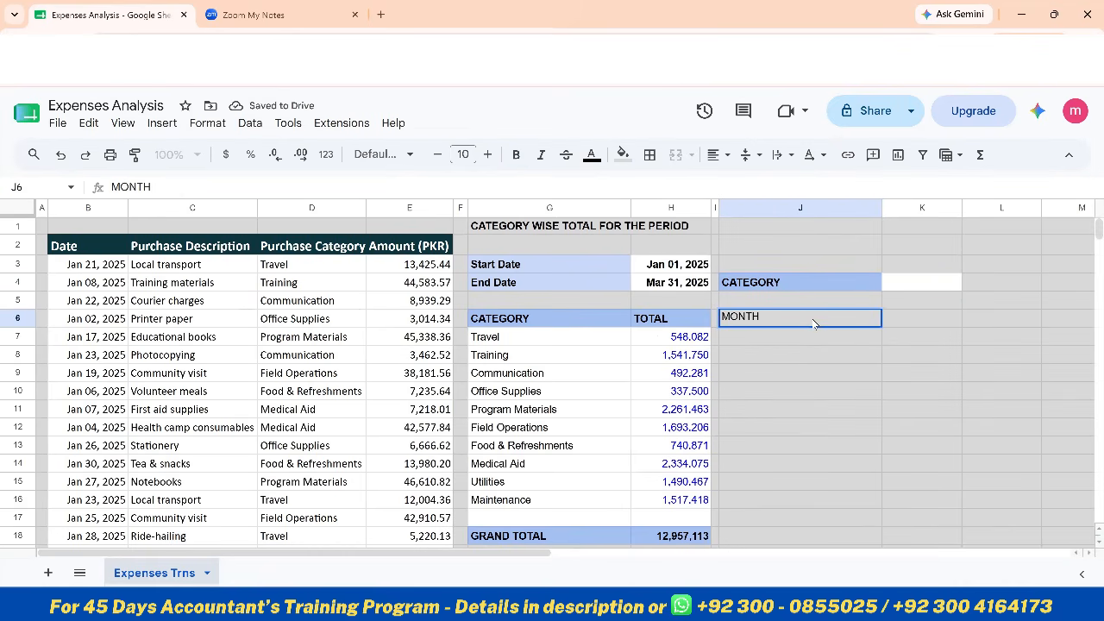
pyautogui.press('Tab')
pyautogui.write('TOTA')
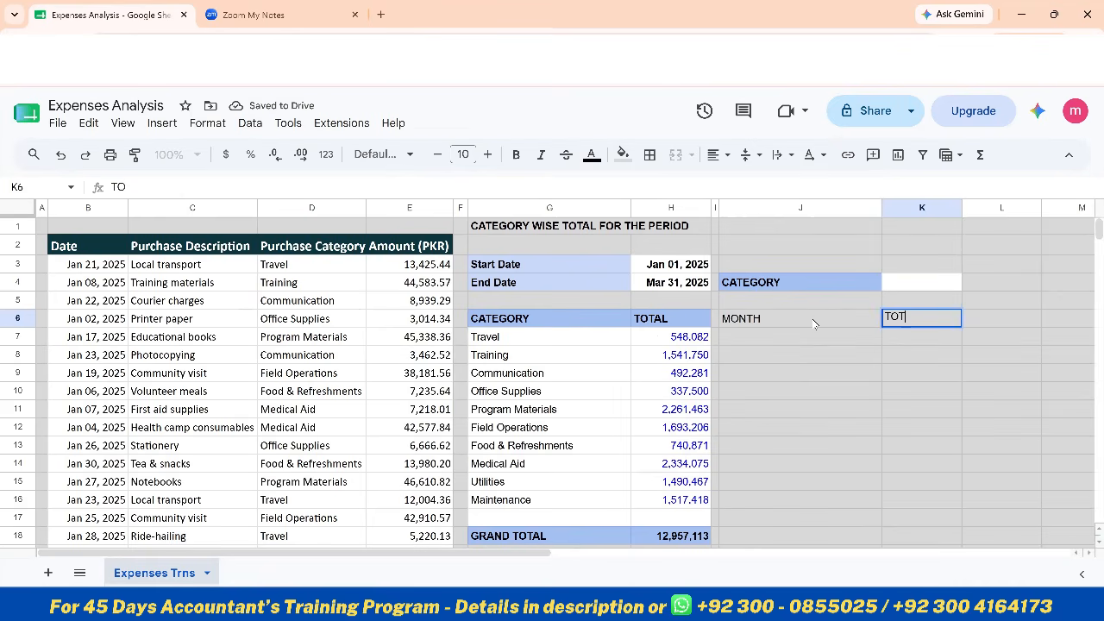
pyautogui.press('Return')
pyautogui.press('Up')
pyautogui.hotkey('shift', 'Right')
pyautogui.hotkey('ctrl', 'b')
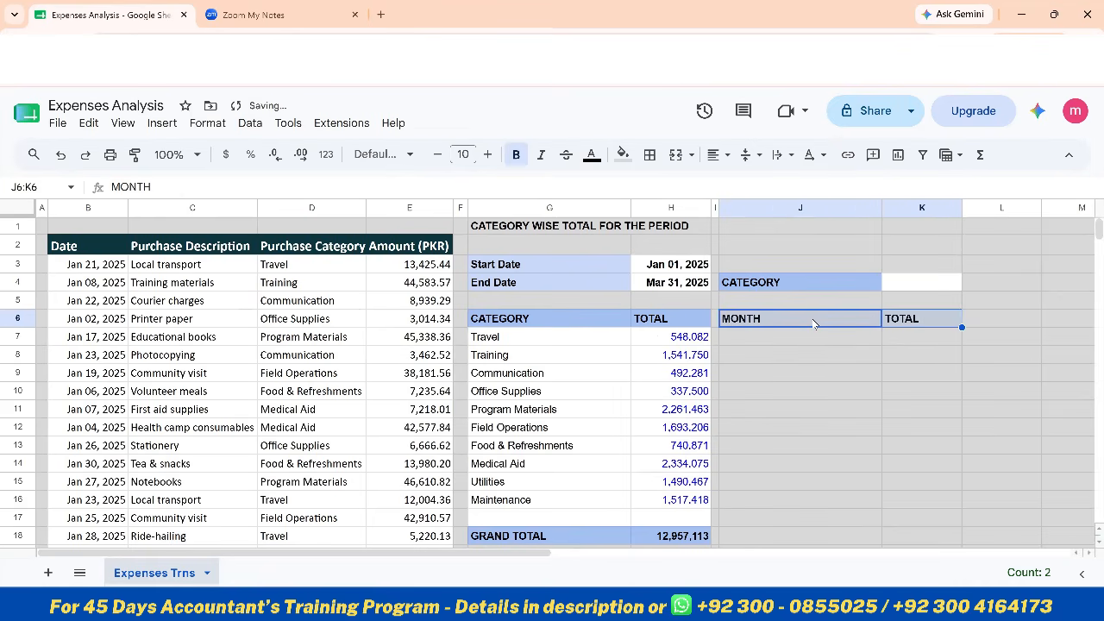
# Change the fill of the CATEGORY label in J4 to the paler blue used for the Start Date and End Date labels
pyautogui.press('Up')
pyautogui.press('Up')
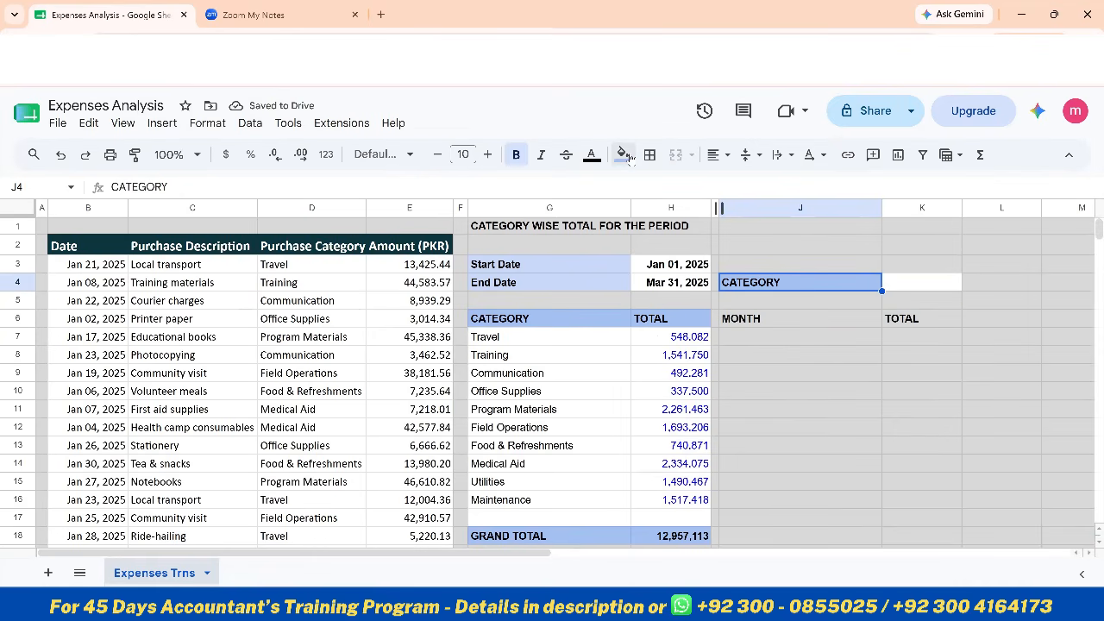
pyautogui.click(622, 154)
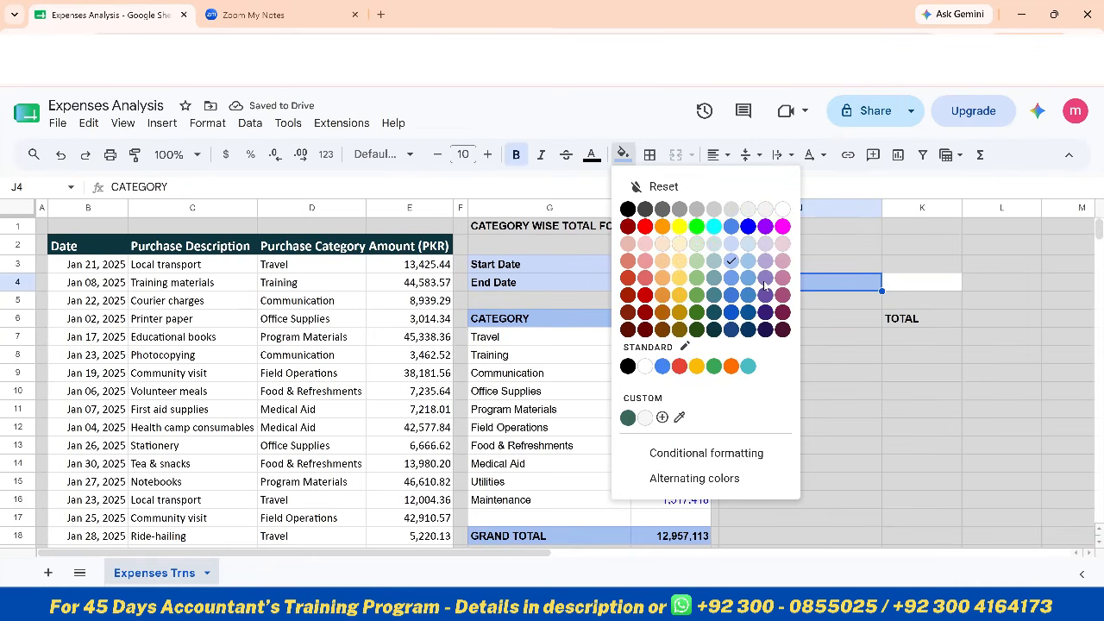
pyautogui.click(733, 246)
# Fill the MONTH and TOTAL headers in J6:K6 with the same blue as the G6:H6 table header
pyautogui.click(769, 318)
pyautogui.hotkey('shift', 'Right')
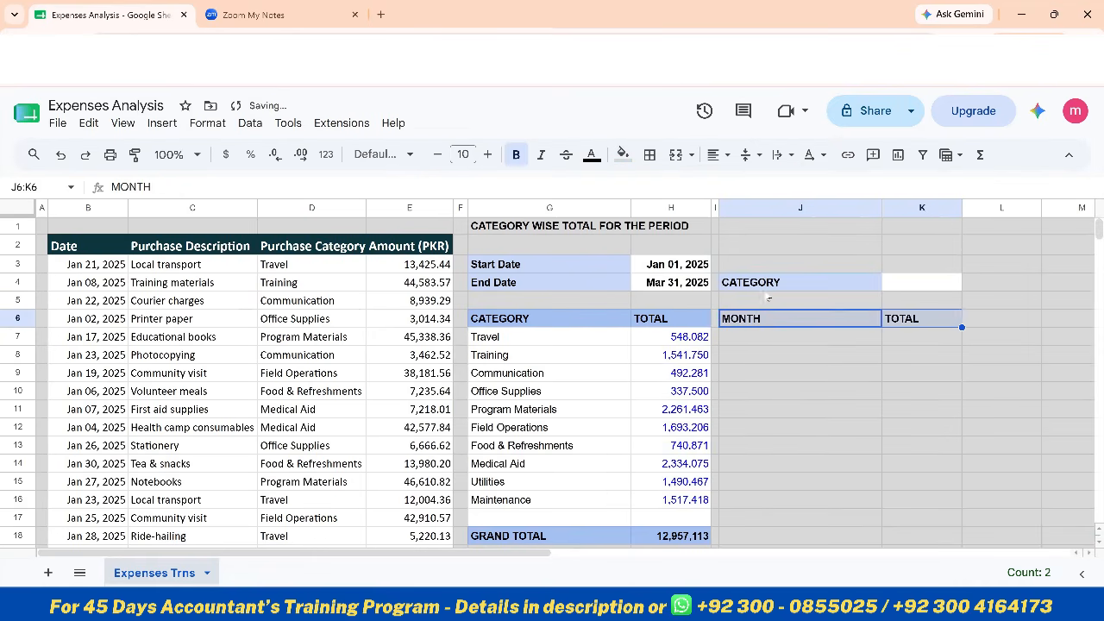
pyautogui.click(622, 154)
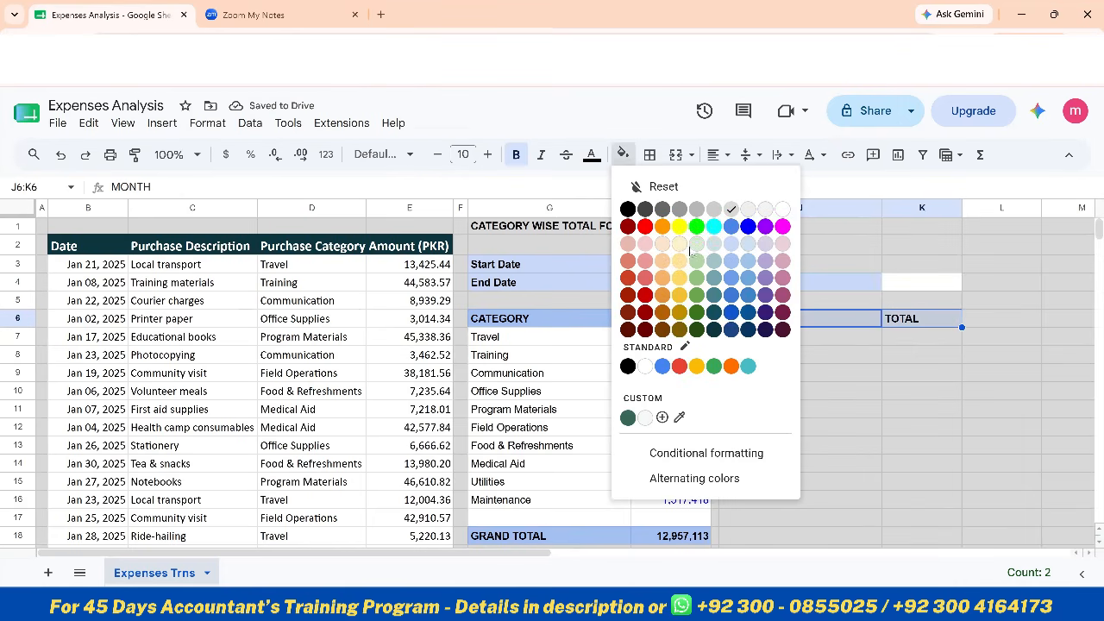
pyautogui.click(731, 262)
# Enter January in J7 and February in J8, and extend the month series down to December in J18
pyautogui.click(820, 345)
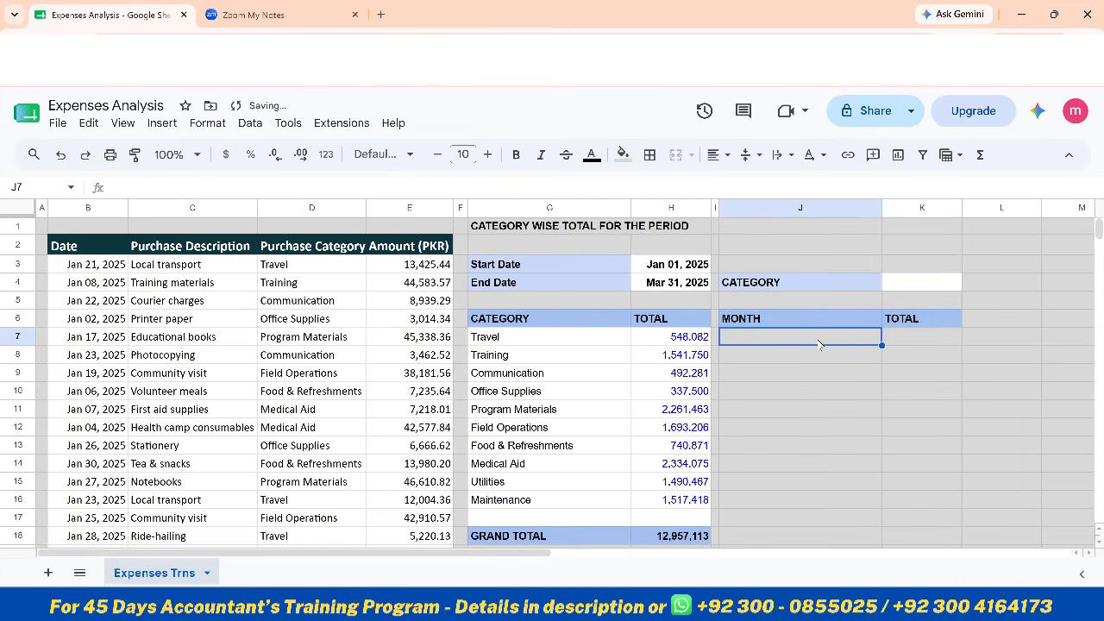
pyautogui.write('Jn')
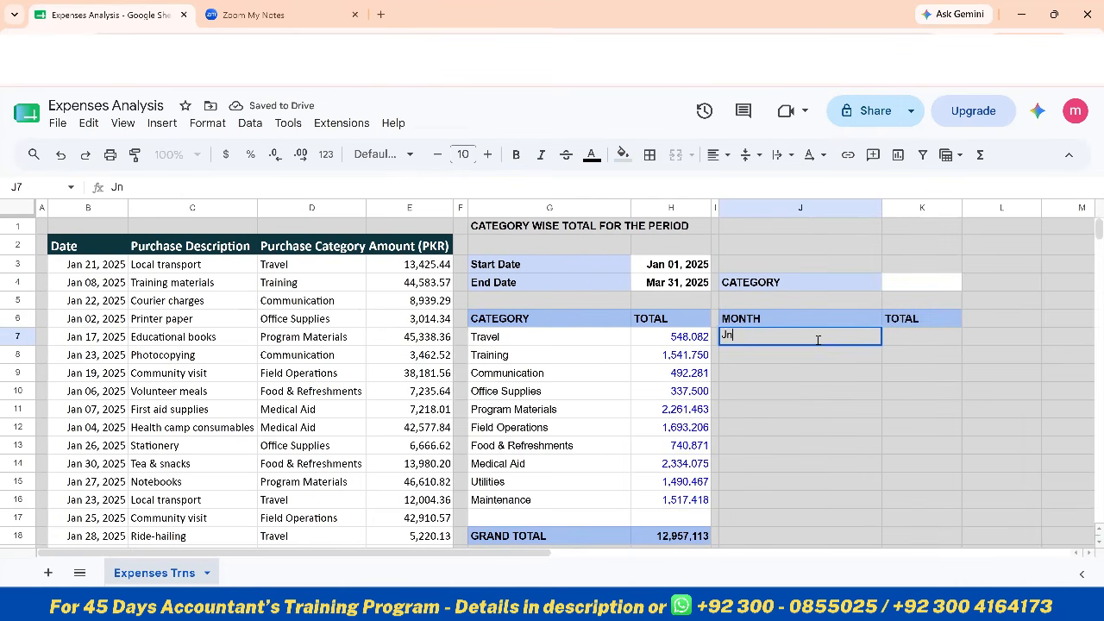
pyautogui.press('BackSpace')
pyautogui.write('anuary')
pyautogui.press('Return')
pyautogui.write('Fe')
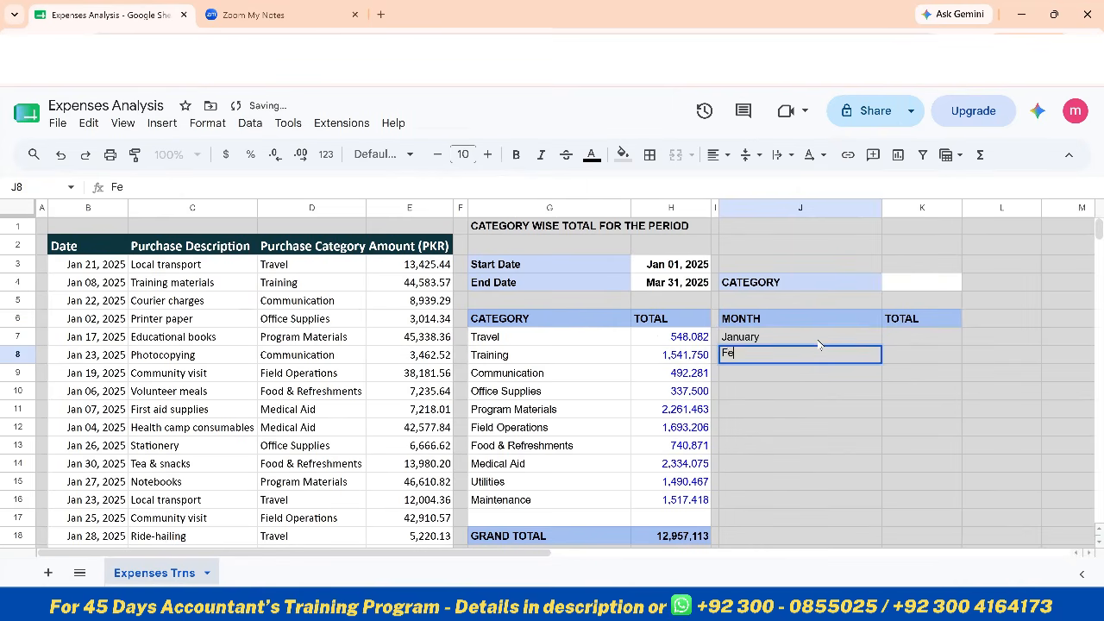
pyautogui.write('bruary')
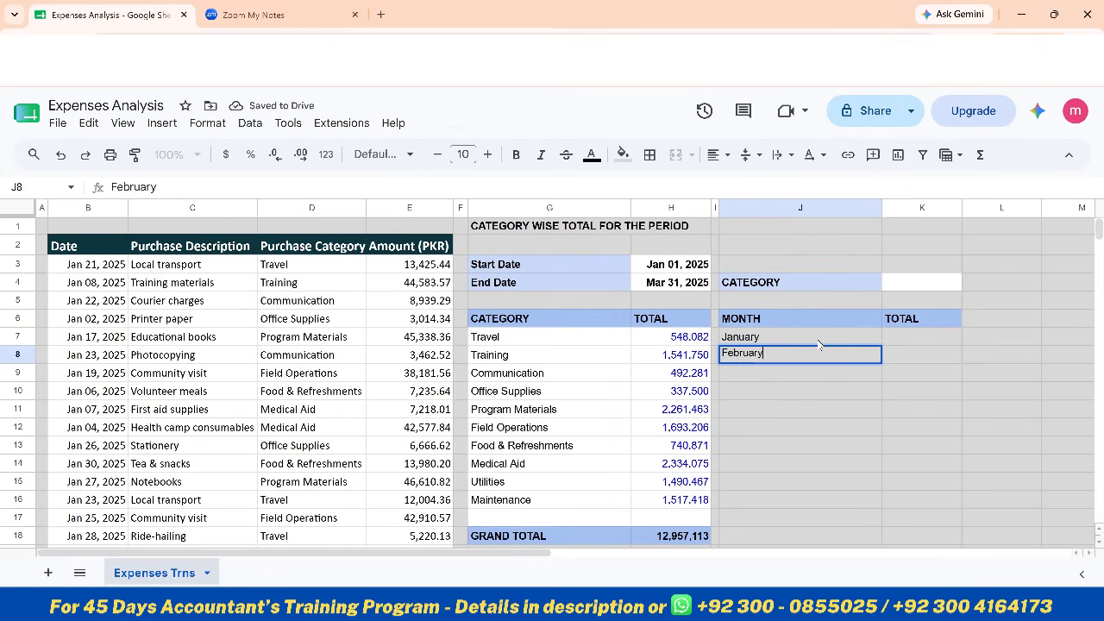
pyautogui.press('Return')
pyautogui.moveTo(819, 343); pyautogui.dragTo(871, 535)
pyautogui.scroll(-1, 867, 448)
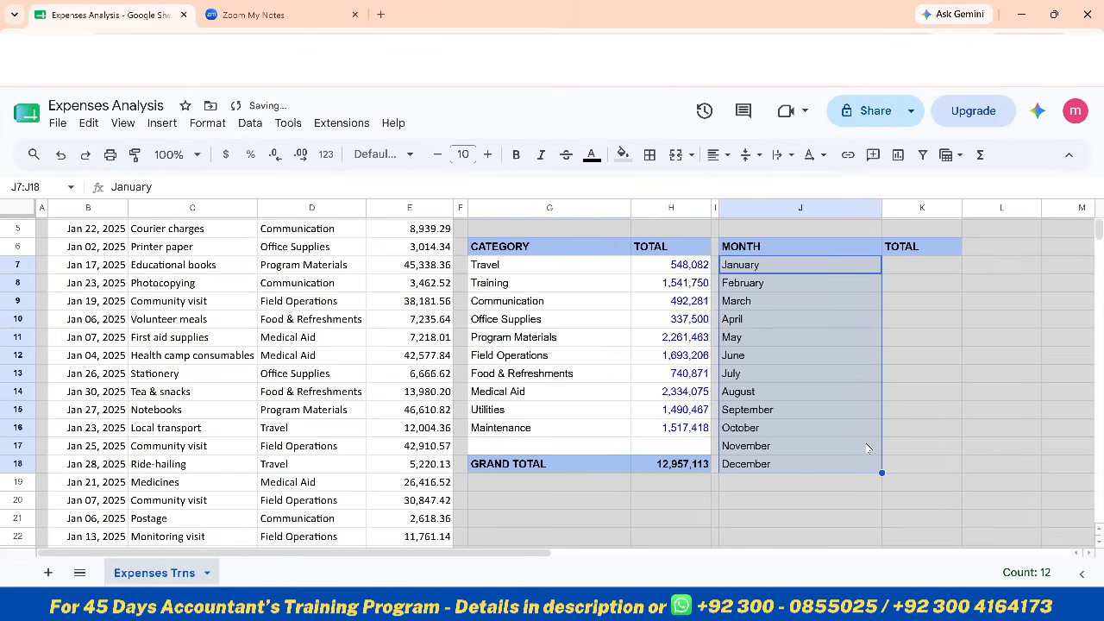
# Enter the label GRAND TOTAL in J19, below December, and make it bold
pyautogui.click(826, 489)
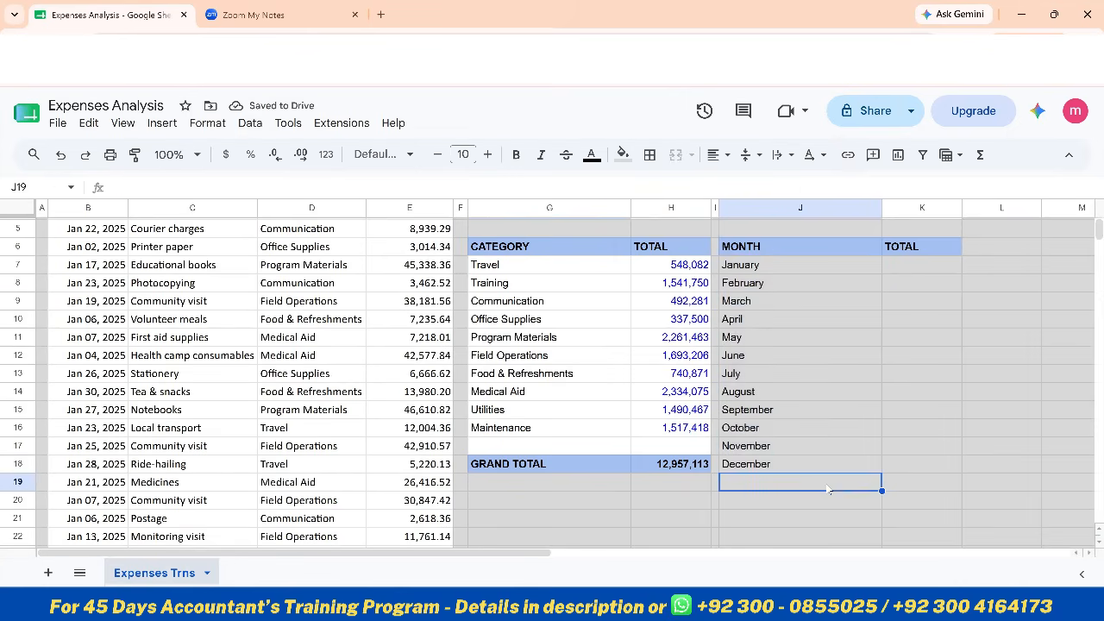
pyautogui.write('GR')
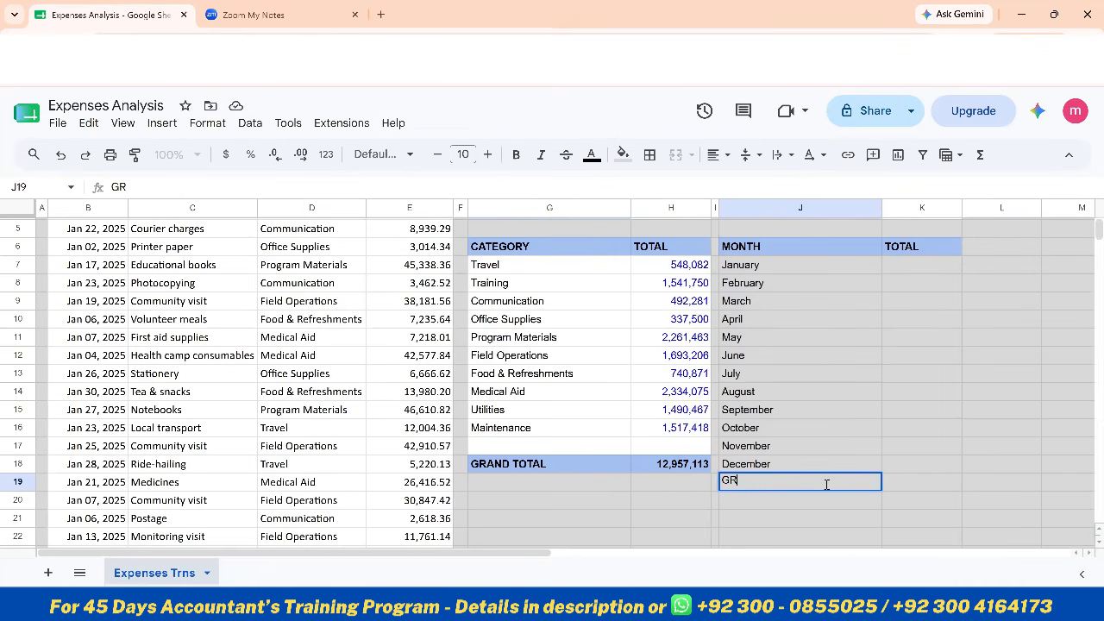
pyautogui.write('AND TOTAL')
pyautogui.press('Return')
pyautogui.click(826, 489)
pyautogui.hotkey('ctrl', 'b')
# Fill the GRAND TOTAL row J19:K19 with the same blue as the MONTH and TOTAL headers
pyautogui.press('Right')
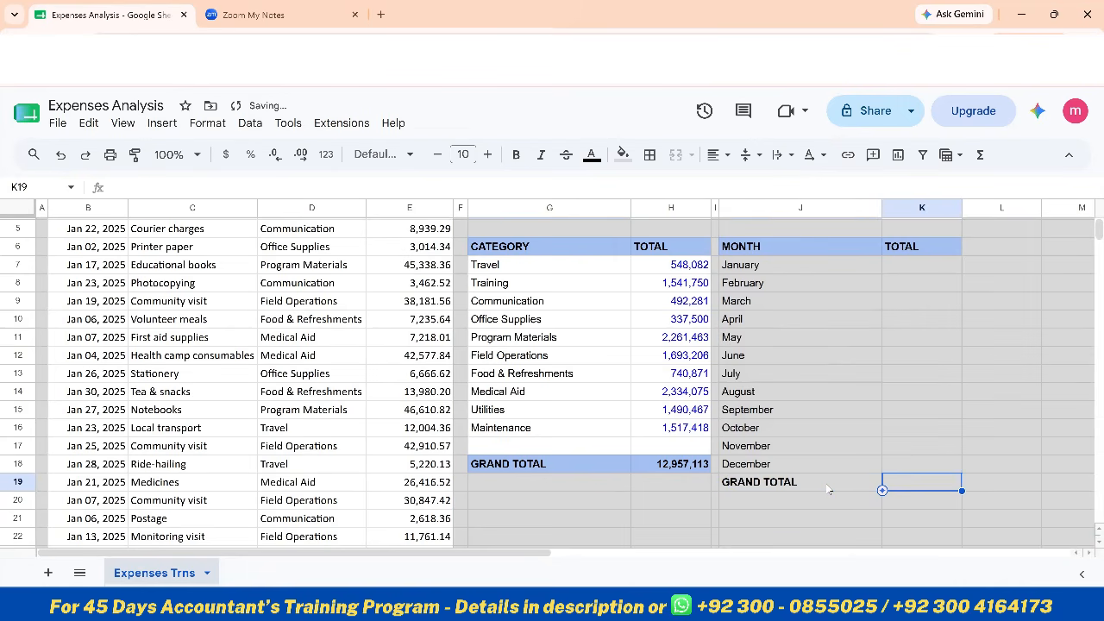
pyautogui.press('Left')
pyautogui.hotkey('shift', 'Right')
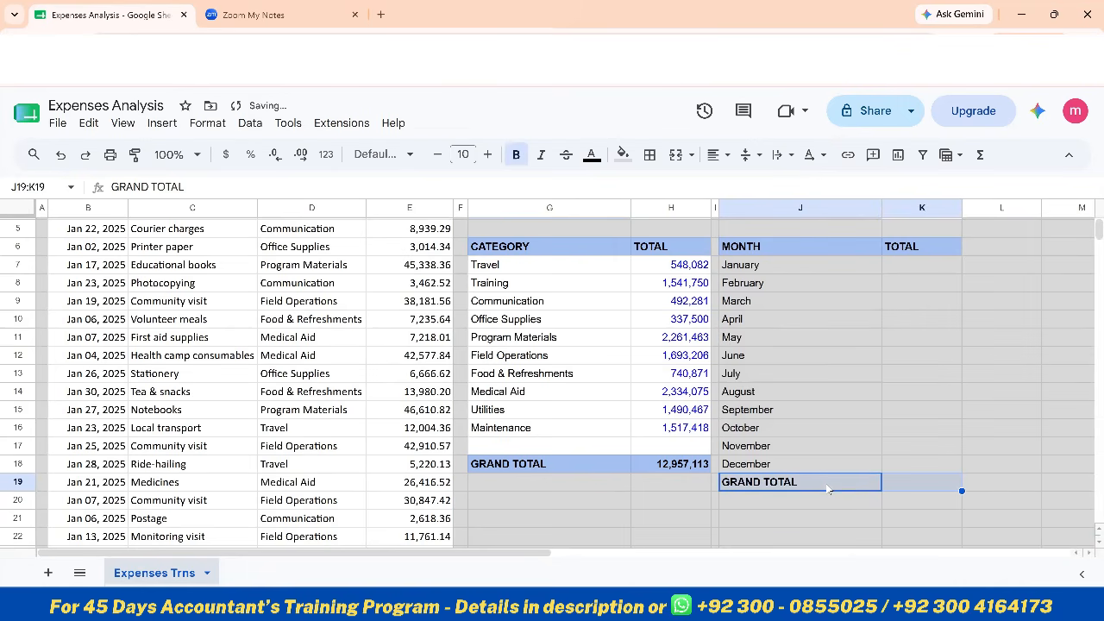
pyautogui.click(623, 154)
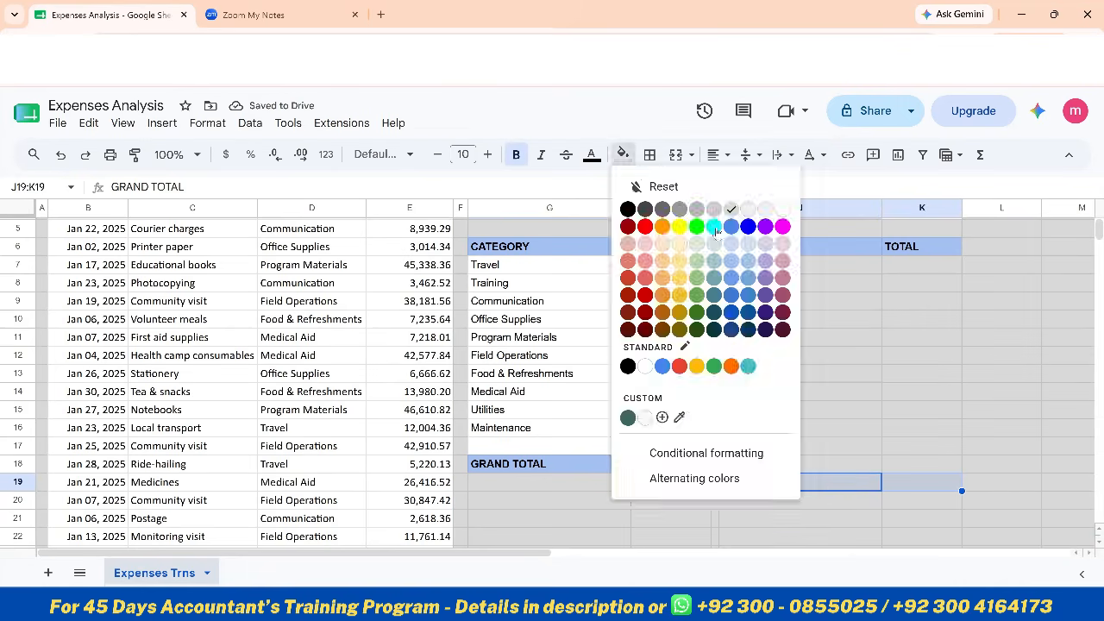
pyautogui.click(728, 263)
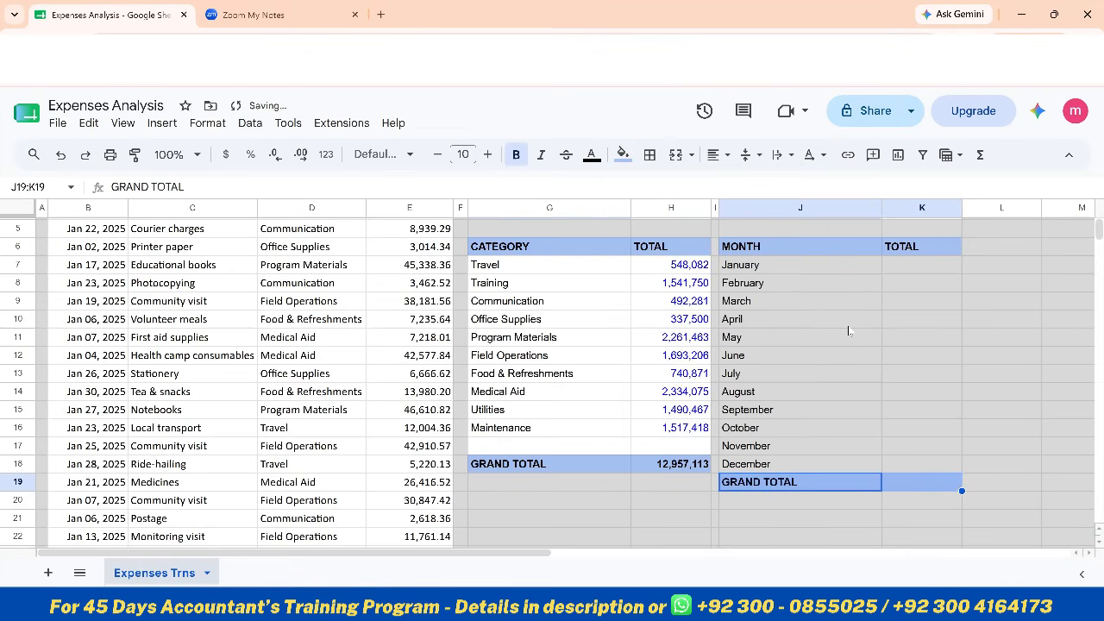
# Fill the month table body J7:K18 with white
pyautogui.click(786, 270)
pyautogui.hotkey('shift', 'Right')
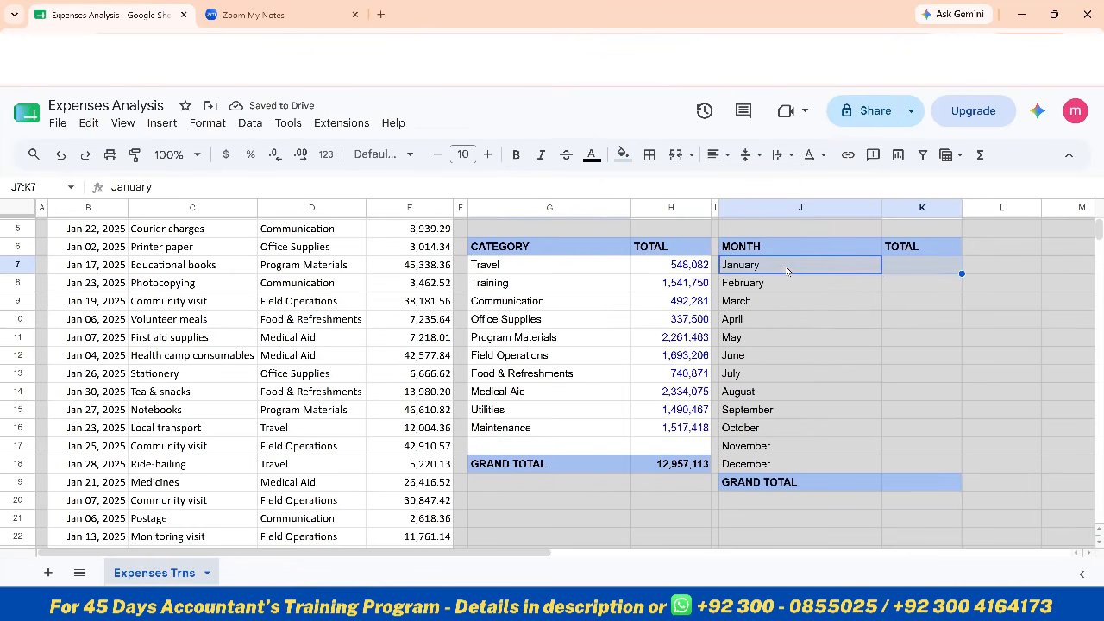
pyautogui.hotkey('shift', 'Down')
pyautogui.hotkey('shift', 'Down')
pyautogui.hotkey('shift', 'Down')
pyautogui.hotkey('shift', 'Down')
pyautogui.hotkey('shift', 'Down')
pyautogui.hotkey('shift', 'Down')
pyautogui.hotkey('shift', 'Down')
pyautogui.hotkey('shift', 'Down')
pyautogui.hotkey('shift', 'Down')
pyautogui.hotkey('shift', 'Down')
pyautogui.hotkey('shift', 'Down')
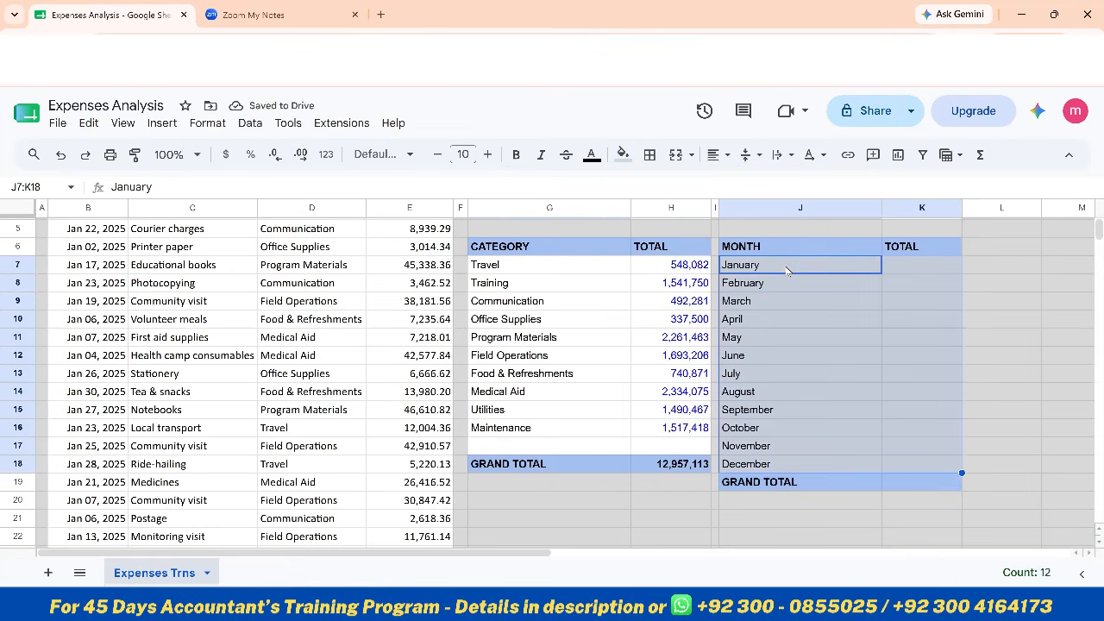
pyautogui.click(623, 154)
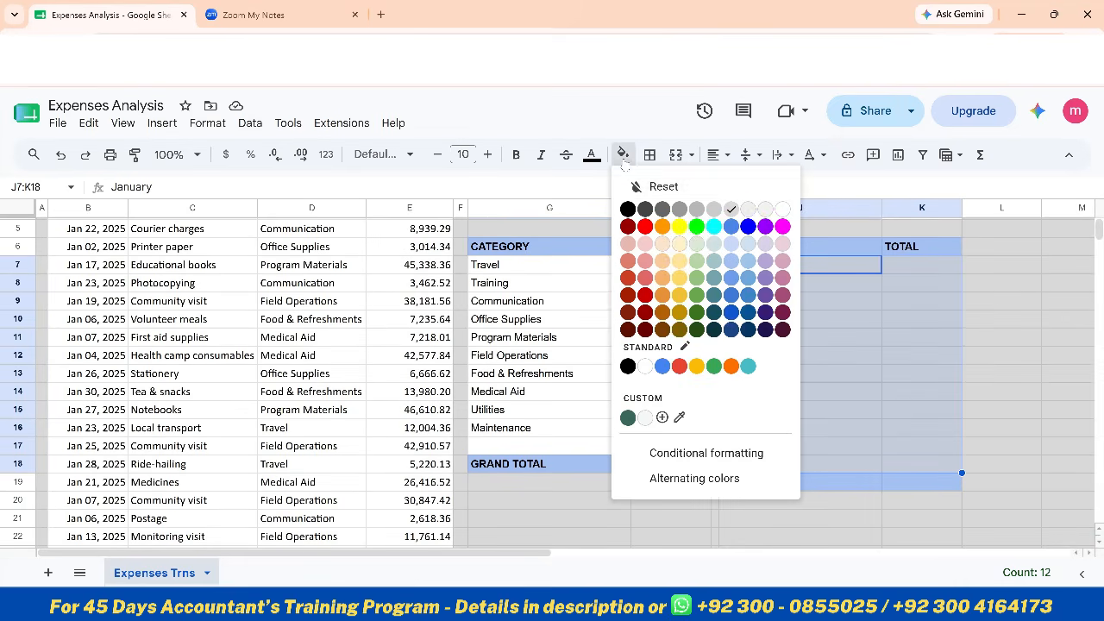
pyautogui.click(781, 211)
pyautogui.scroll(2, 817, 317)
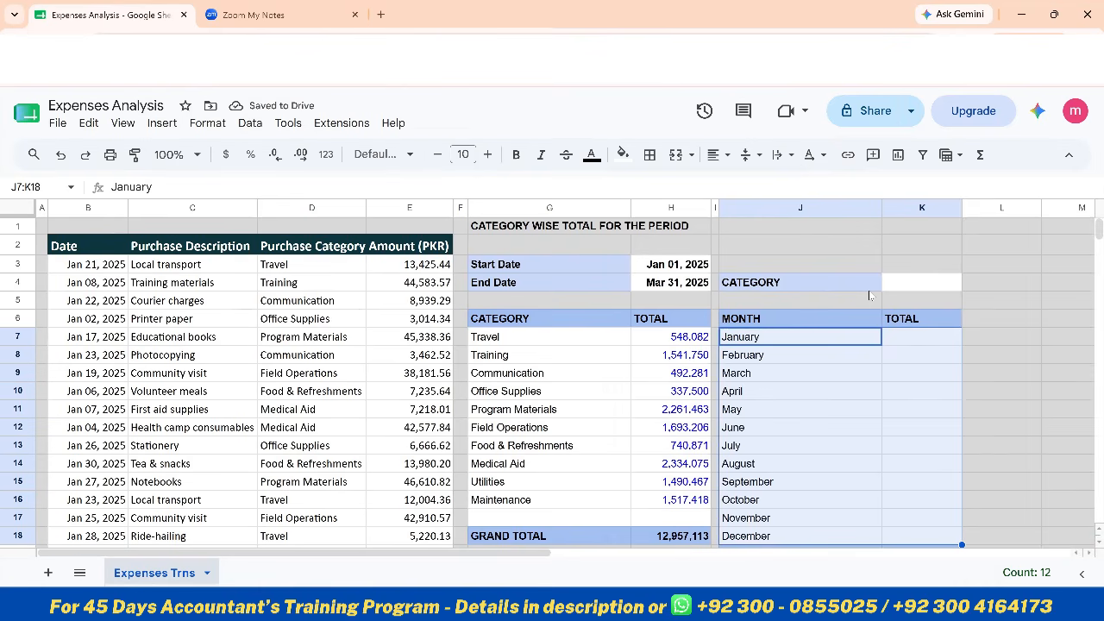
pyautogui.click(908, 284)
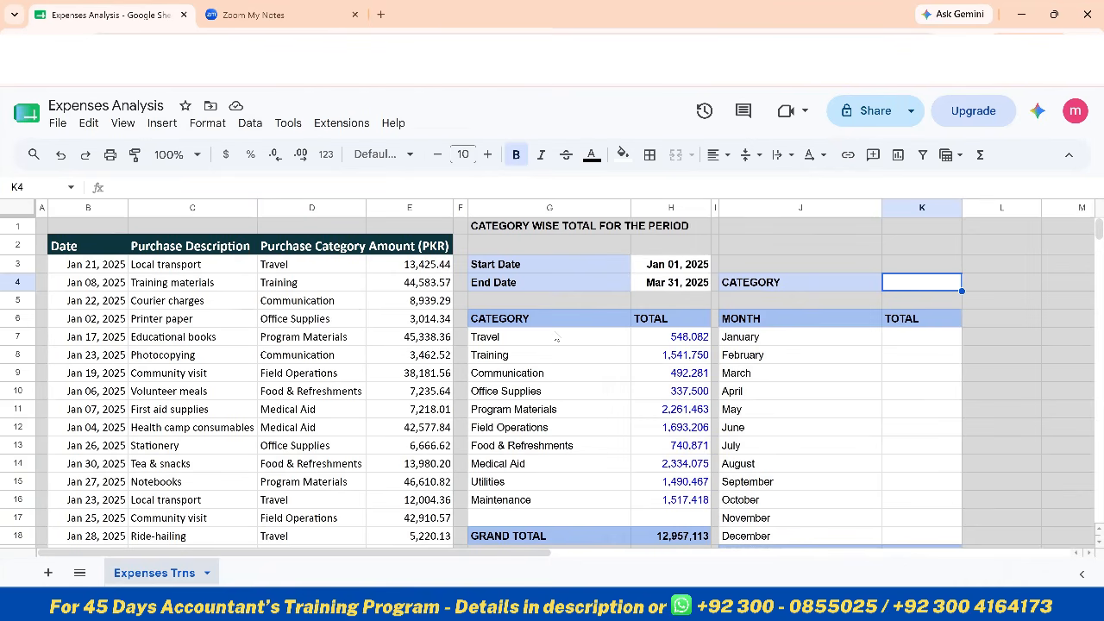
pyautogui.click(500, 342)
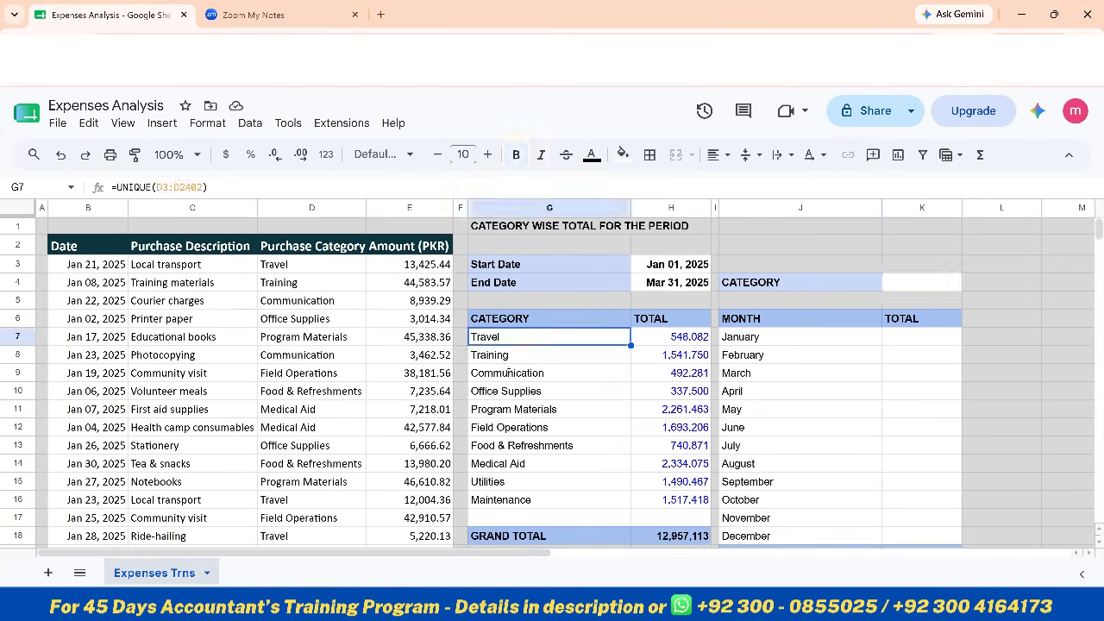
pyautogui.click(505, 354)
pyautogui.moveTo(500, 336); pyautogui.dragTo(520, 500)
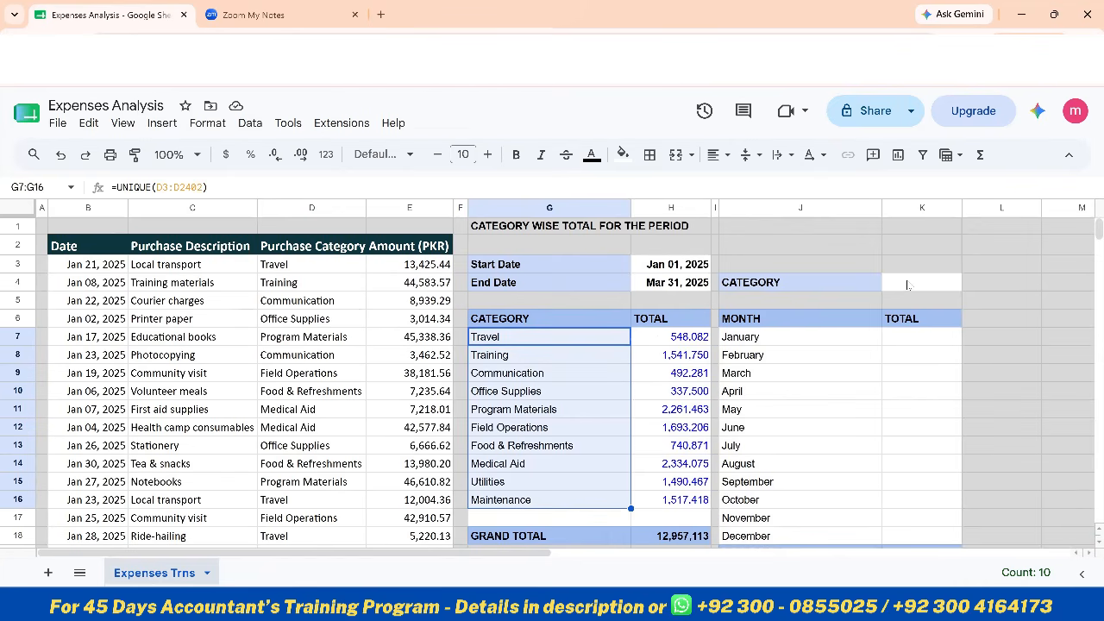
# Add a data validation rule to the category input cell K4 with the criteria Dropdown (from a range)
pyautogui.click(907, 285)
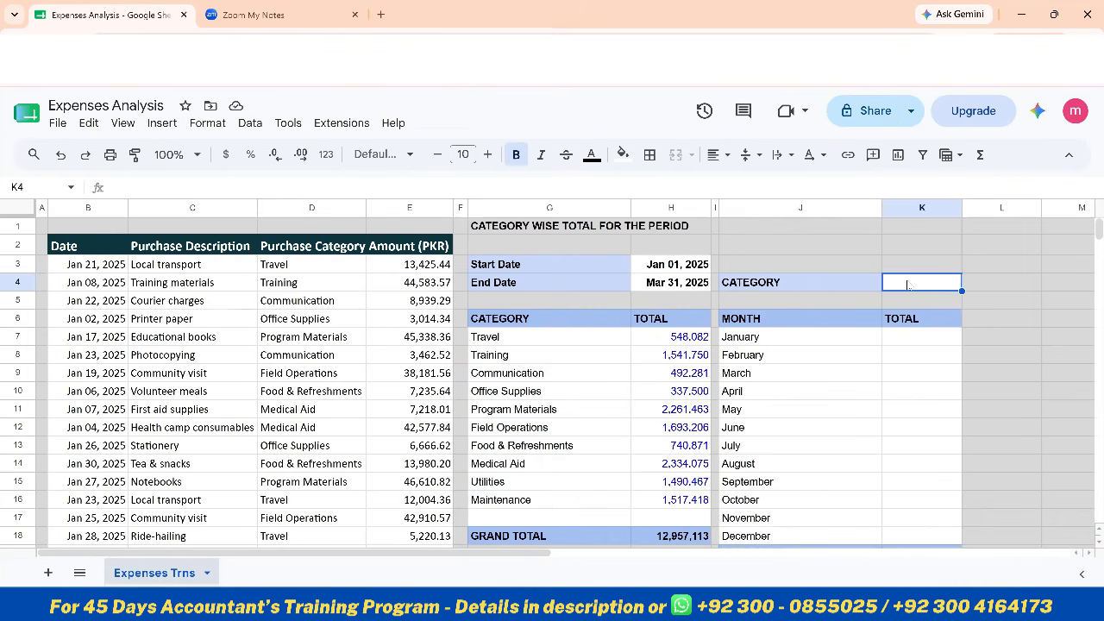
pyautogui.click(252, 123)
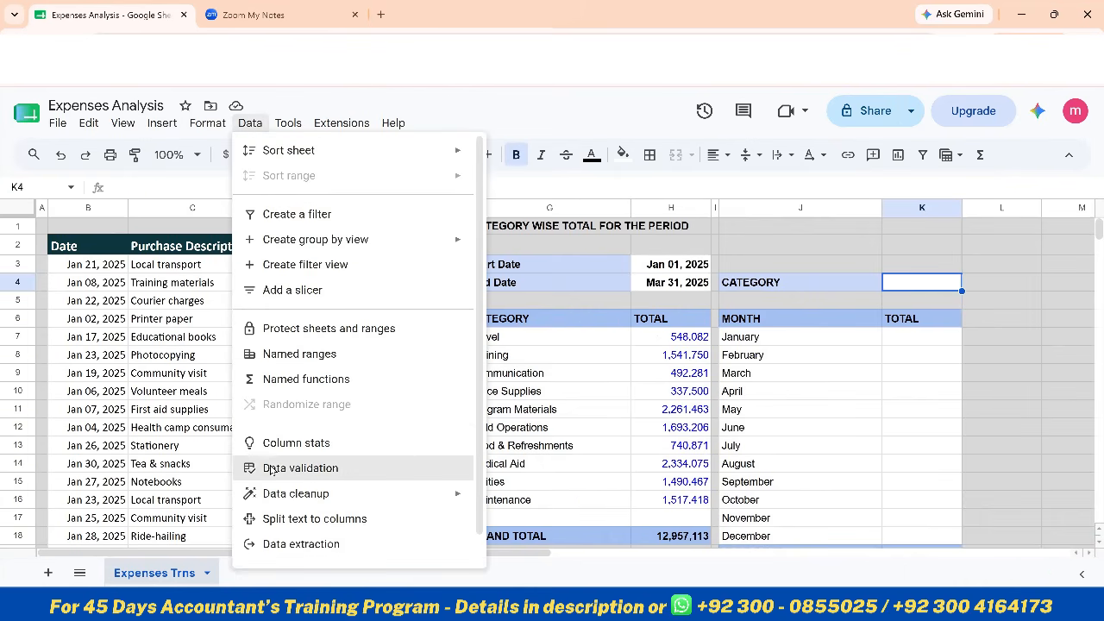
pyautogui.click(269, 468)
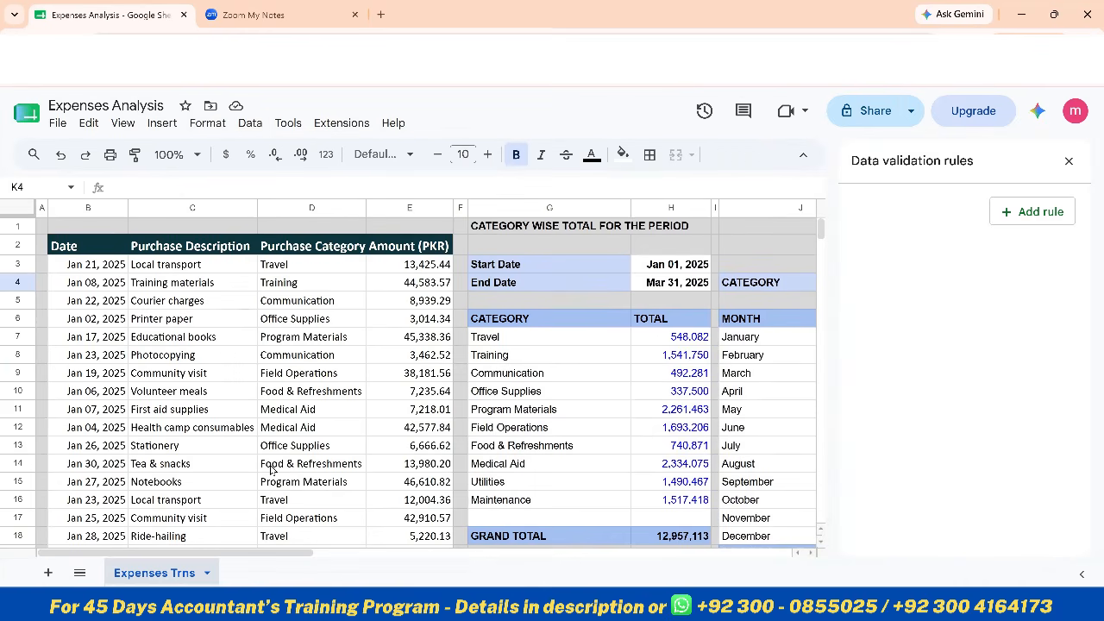
pyautogui.click(1011, 214)
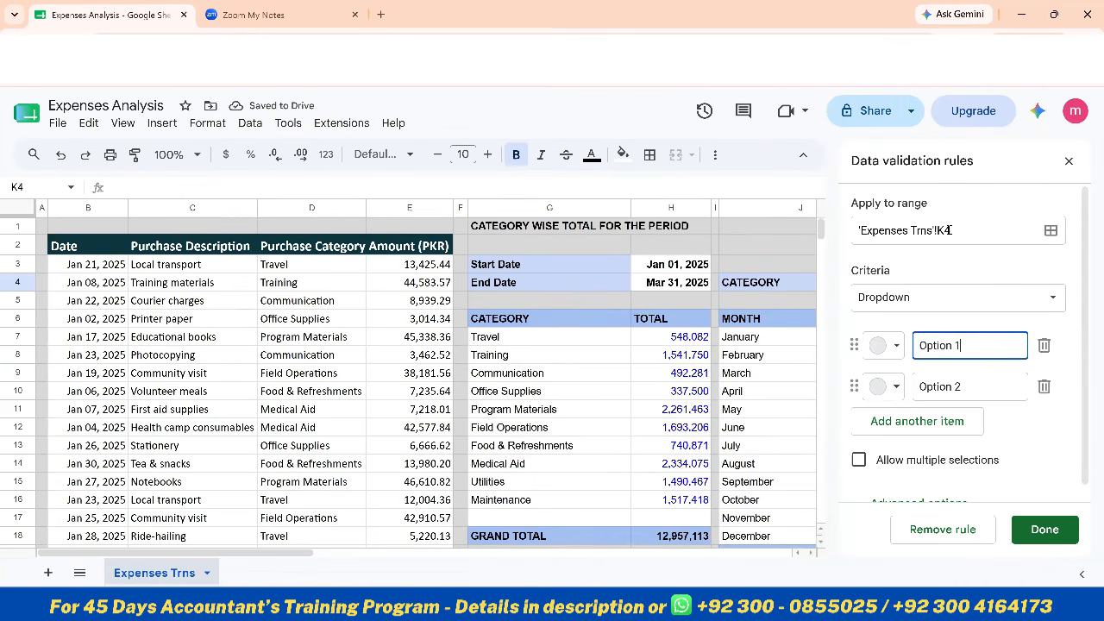
pyautogui.click(891, 300)
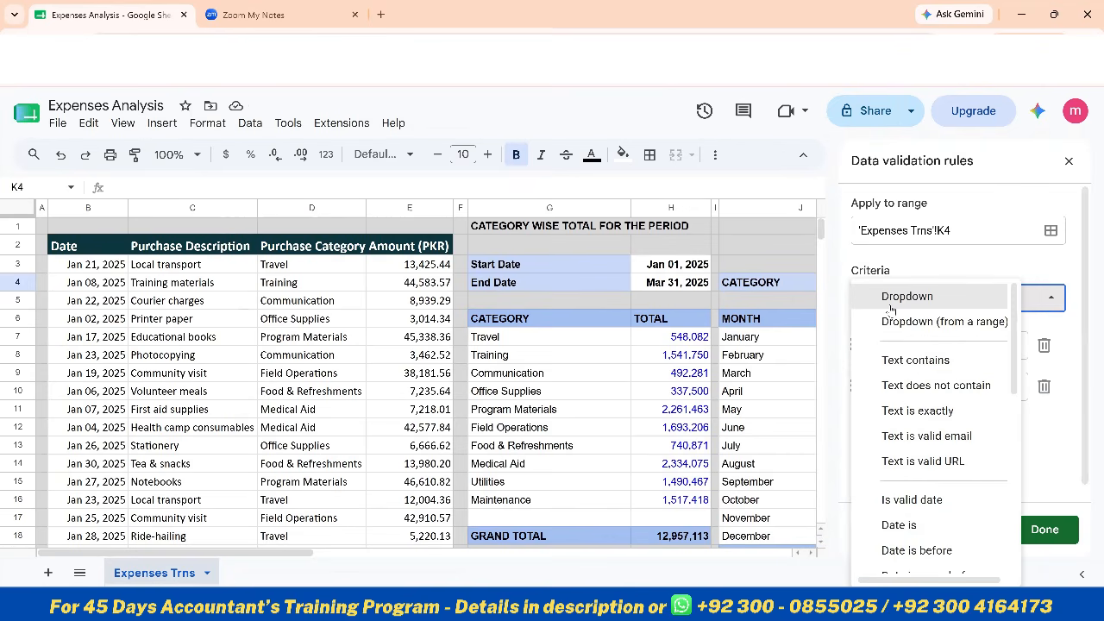
pyautogui.click(923, 302)
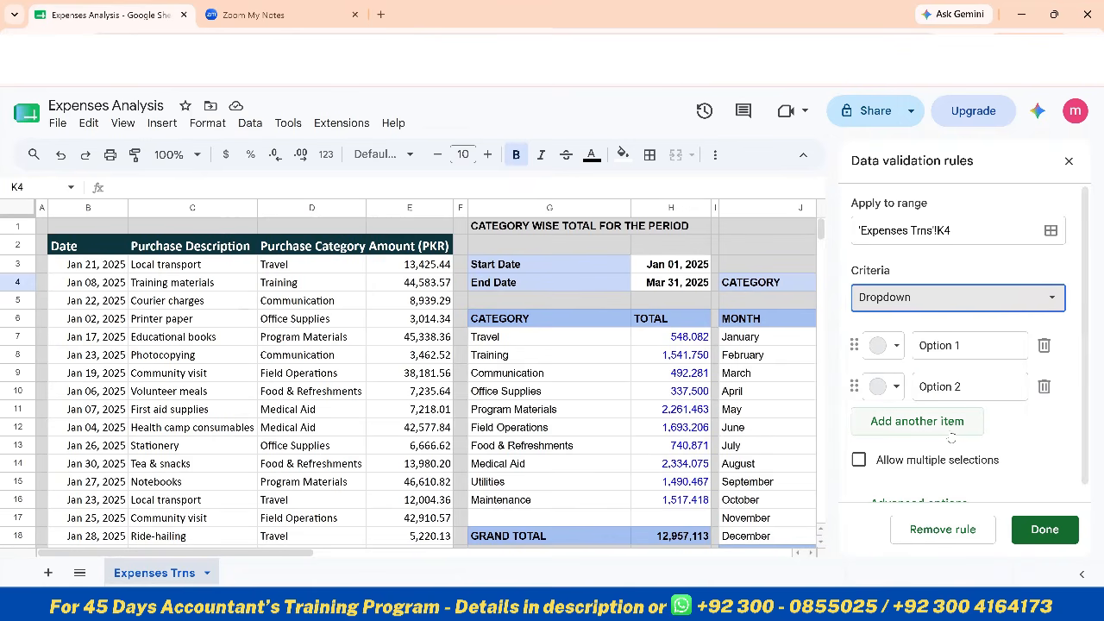
pyautogui.click(913, 298)
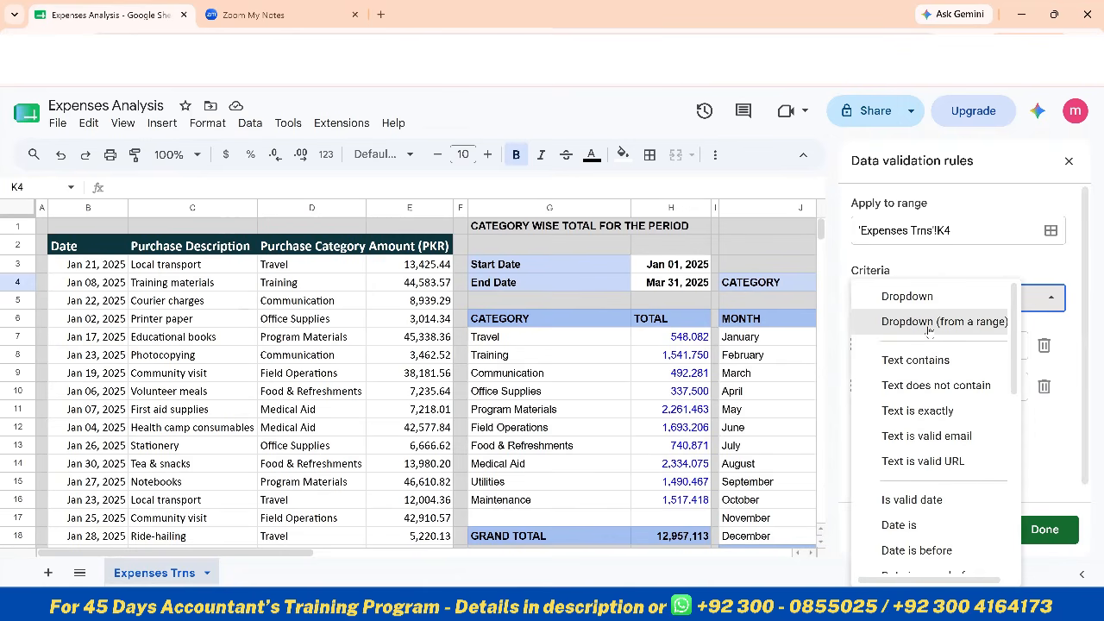
pyautogui.click(929, 324)
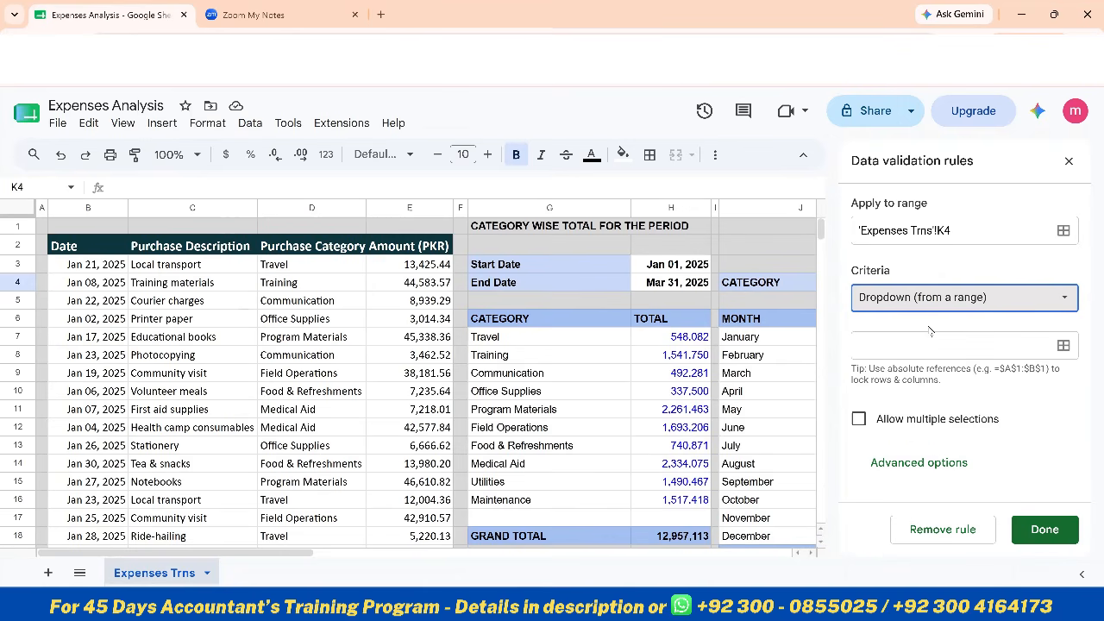
# Set the K4 dropdown's source range to 'Expenses Trns'!G7:G10 and close the data validation rules
pyautogui.click(932, 351)
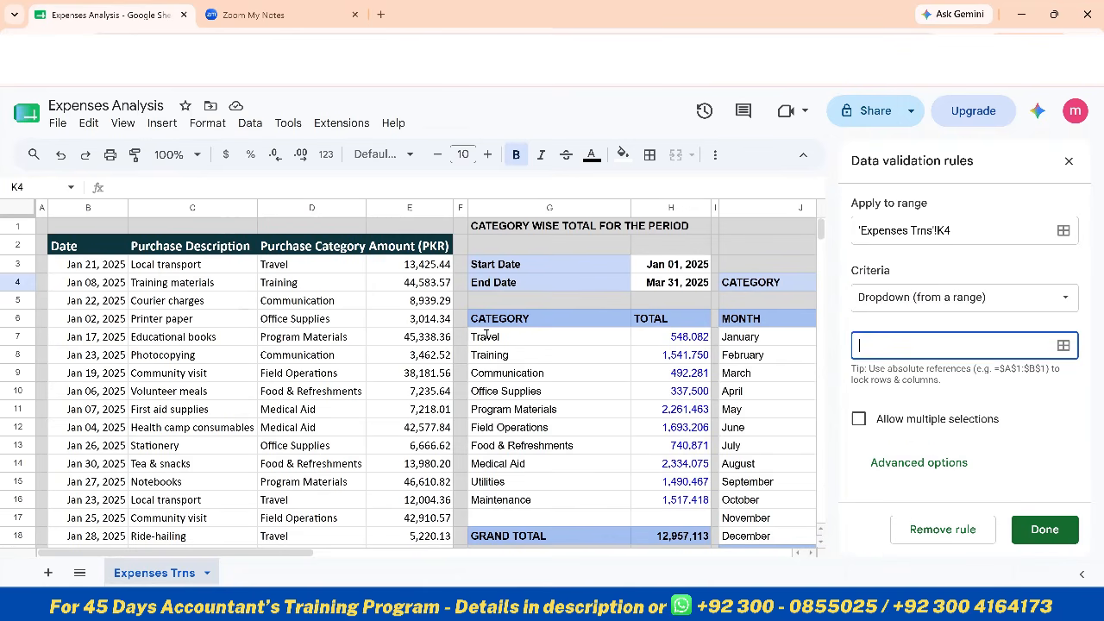
pyautogui.moveTo(487, 336); pyautogui.dragTo(490, 394)
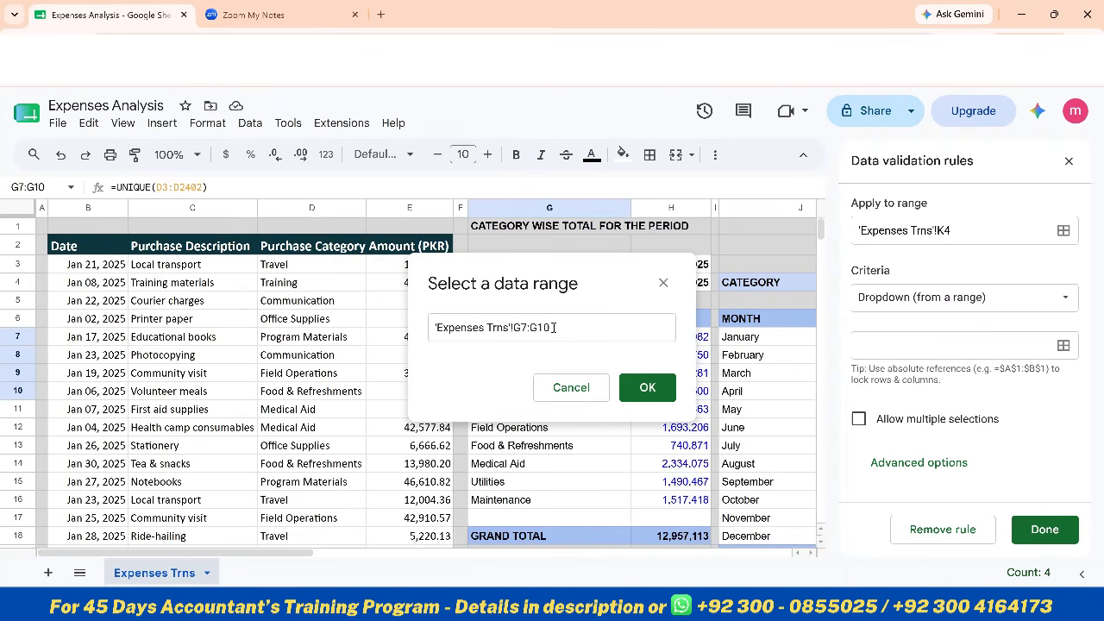
pyautogui.click(581, 328)
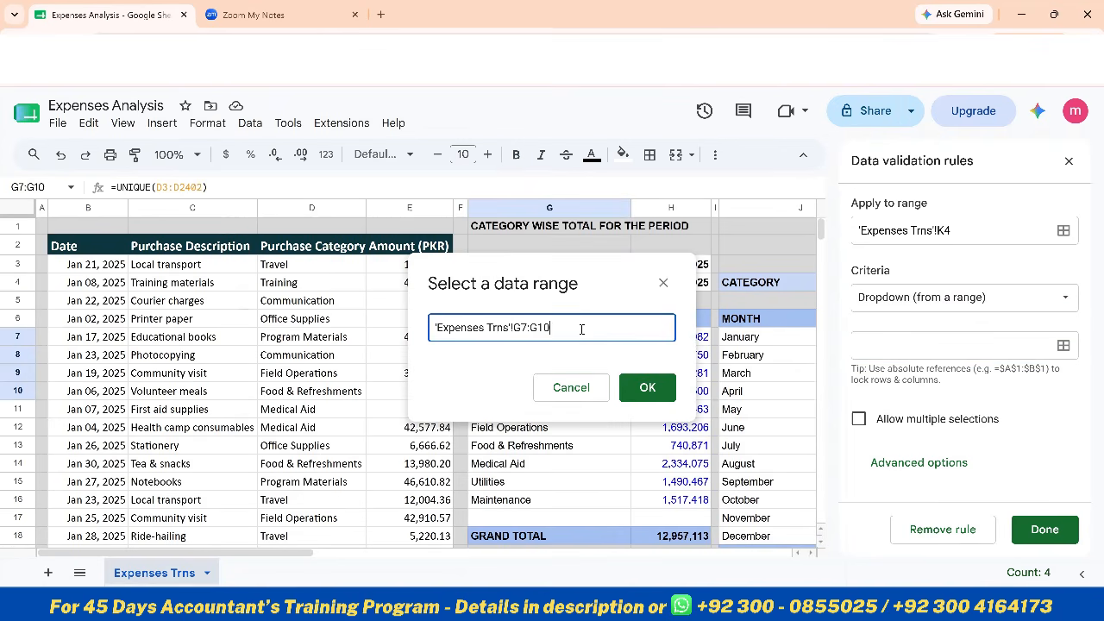
pyautogui.click(663, 283)
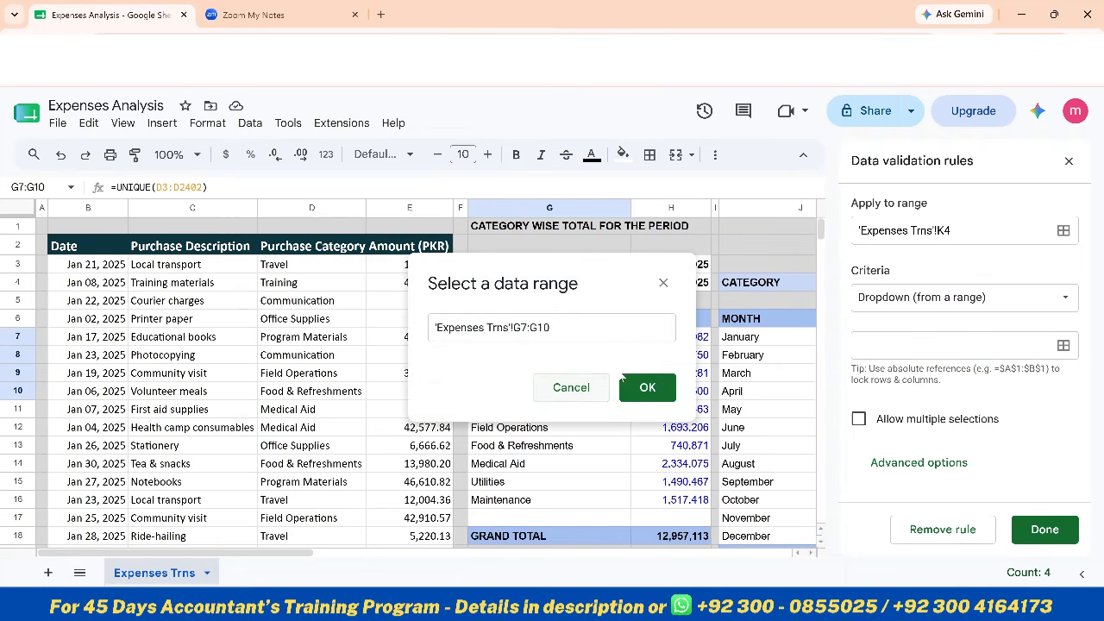
pyautogui.click(645, 387)
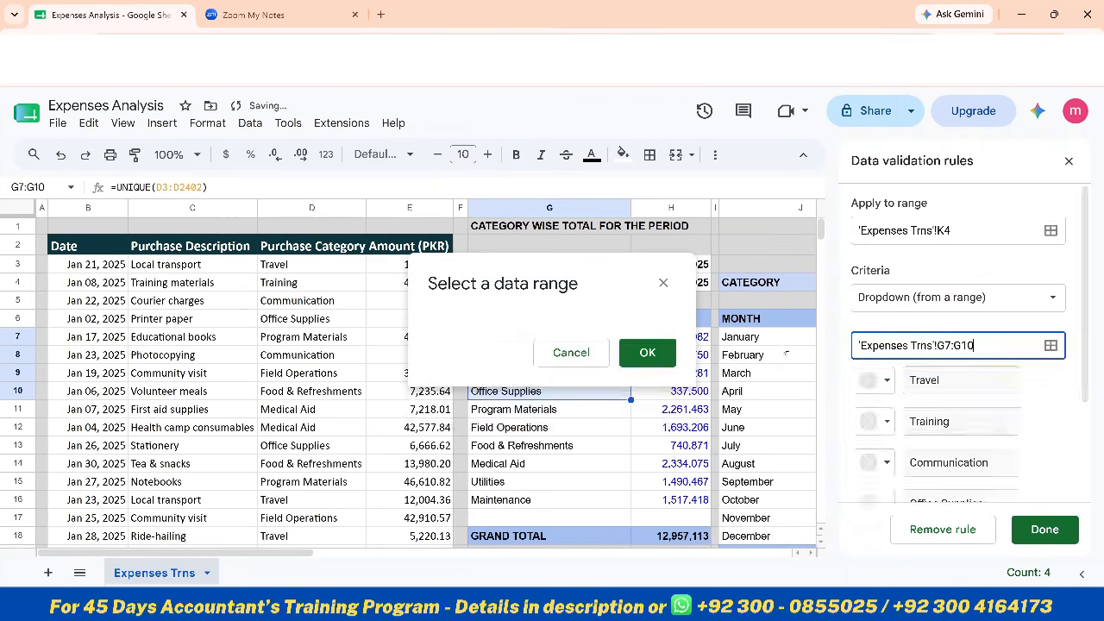
pyautogui.moveTo(631, 399); pyautogui.dragTo(631, 506)
pyautogui.hotkey('ctrl', 'z')
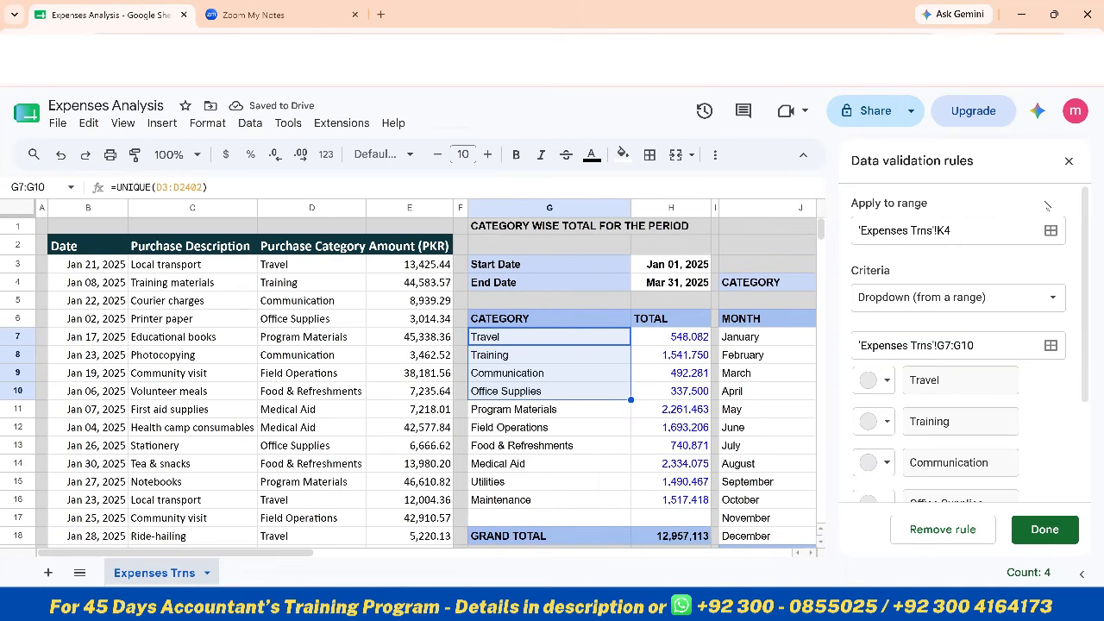
pyautogui.click(1068, 161)
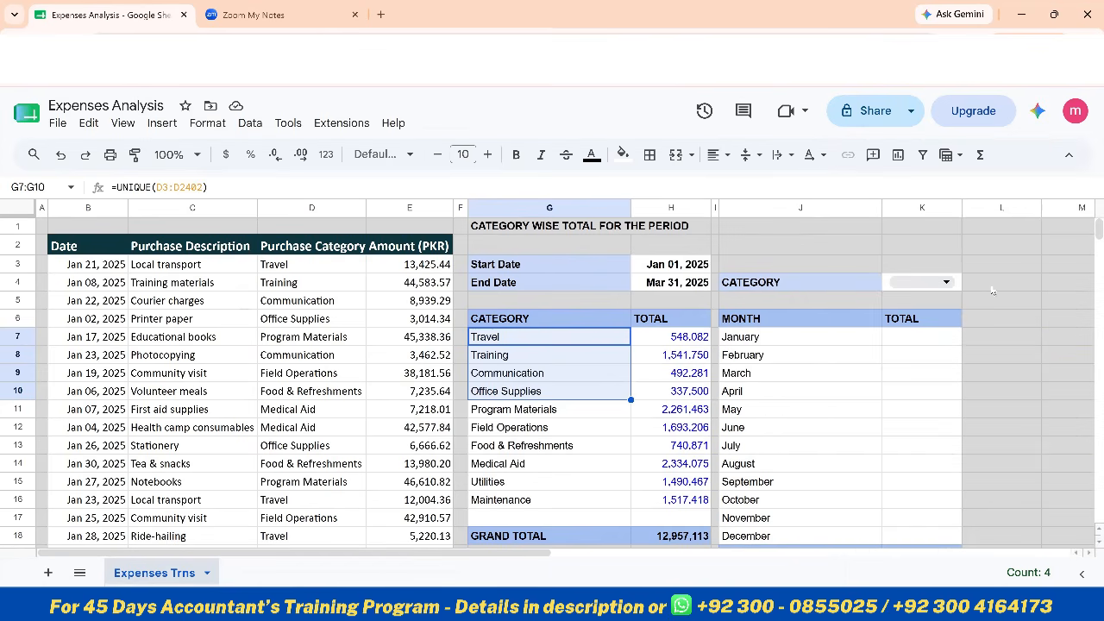
# Review the options in K4's category dropdown and remove all data validation rules from that cell
pyautogui.click(938, 282)
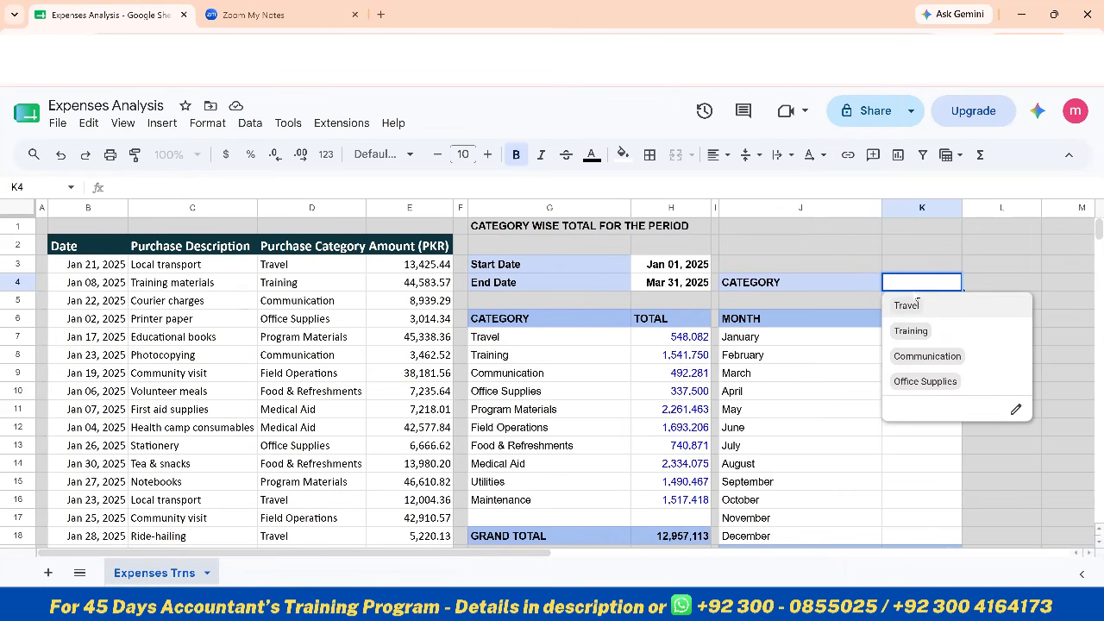
pyautogui.press('Escape')
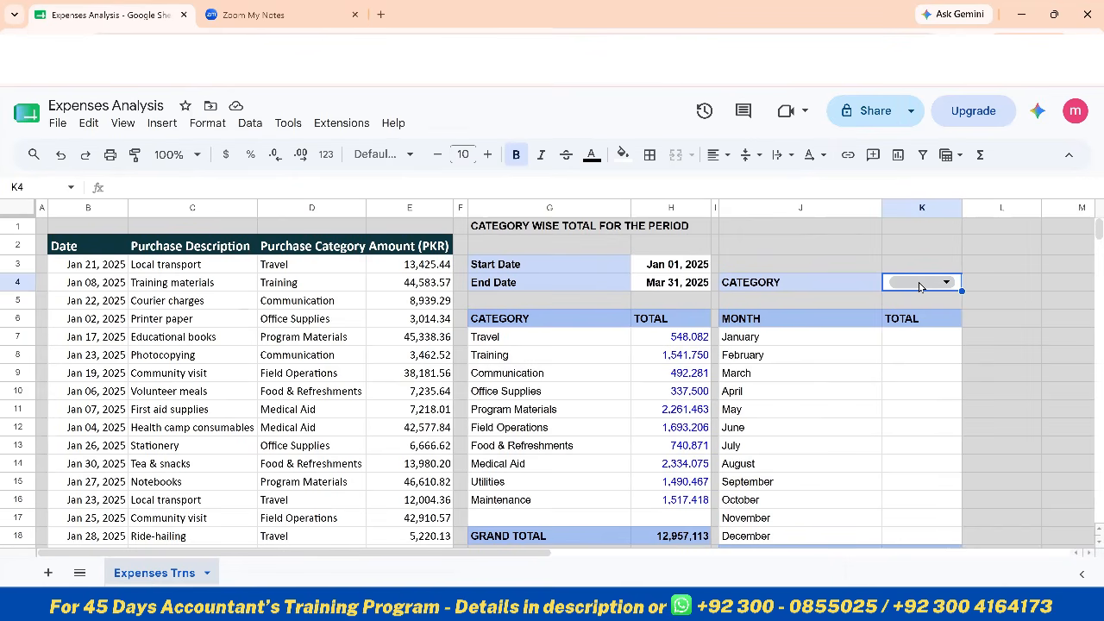
pyautogui.click(250, 123)
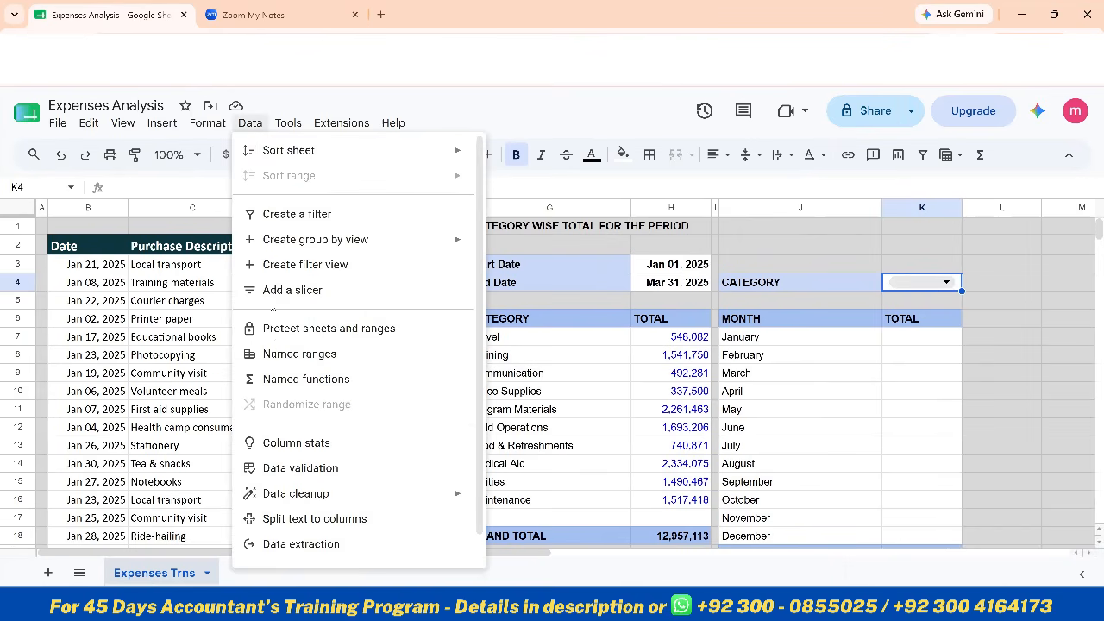
pyautogui.click(298, 467)
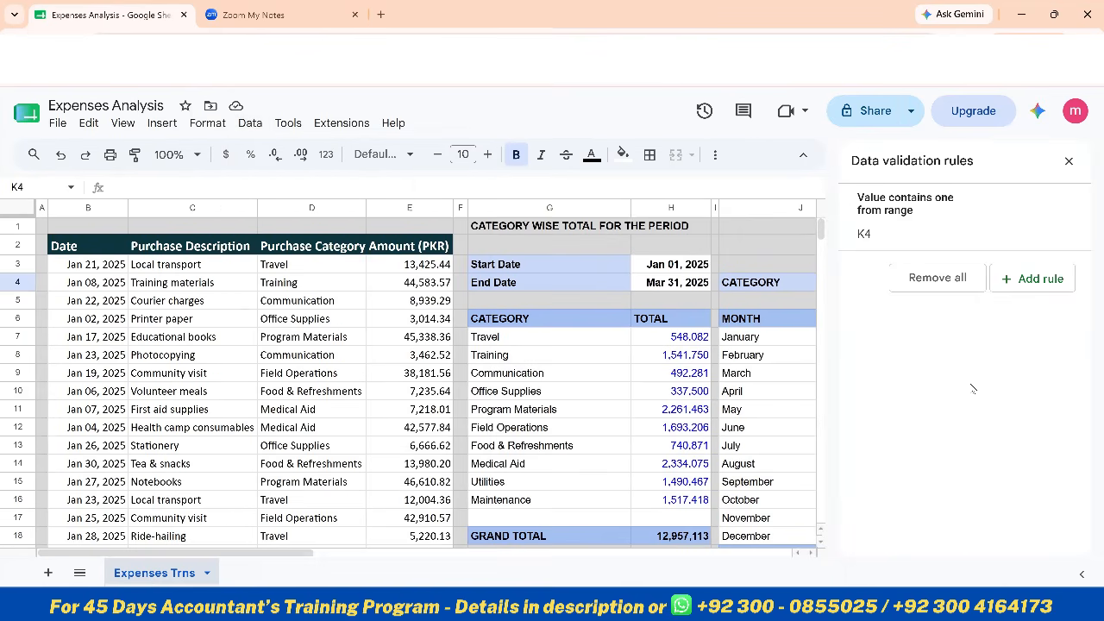
pyautogui.click(931, 286)
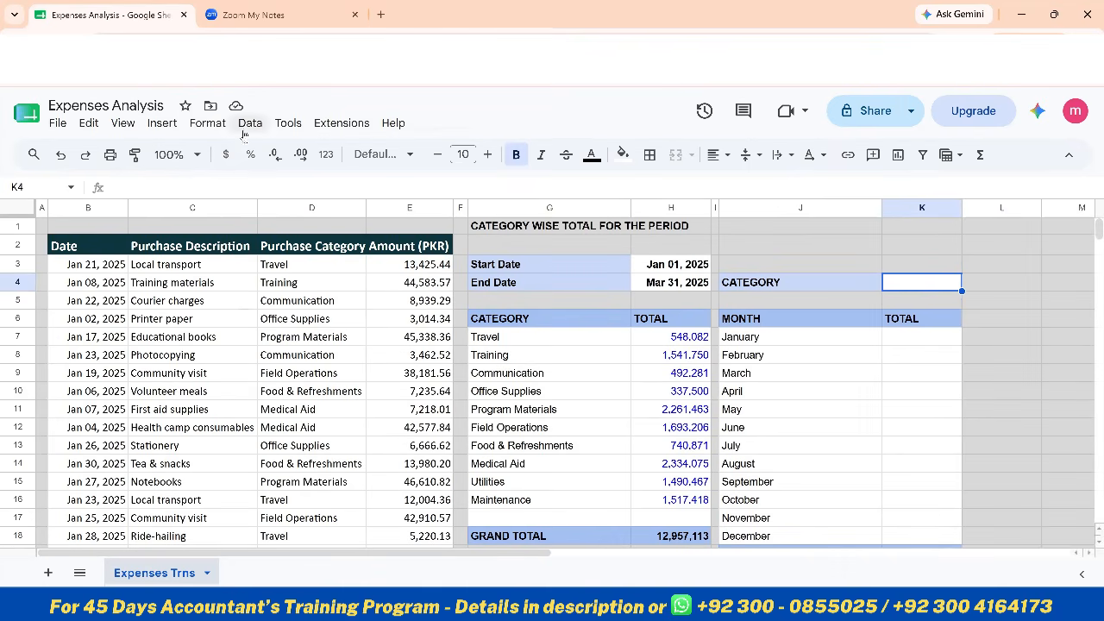
# Add a data validation rule to K4 as a Dropdown (from a range) with the source 'Expenses Trns'!G7:G16
pyautogui.click(250, 125)
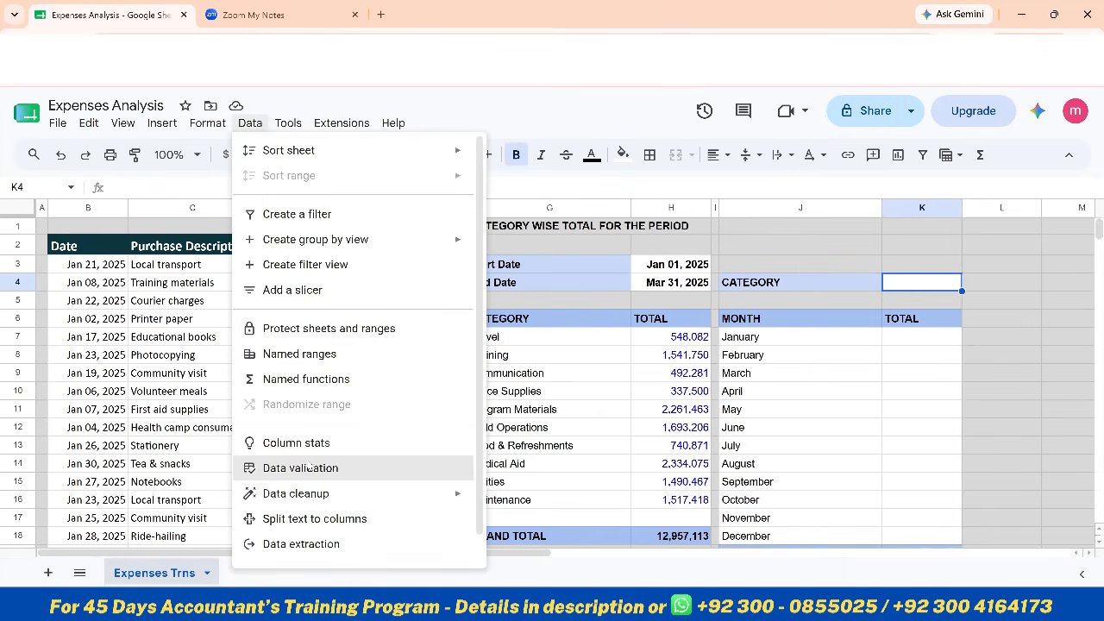
pyautogui.click(307, 467)
pyautogui.click(1000, 213)
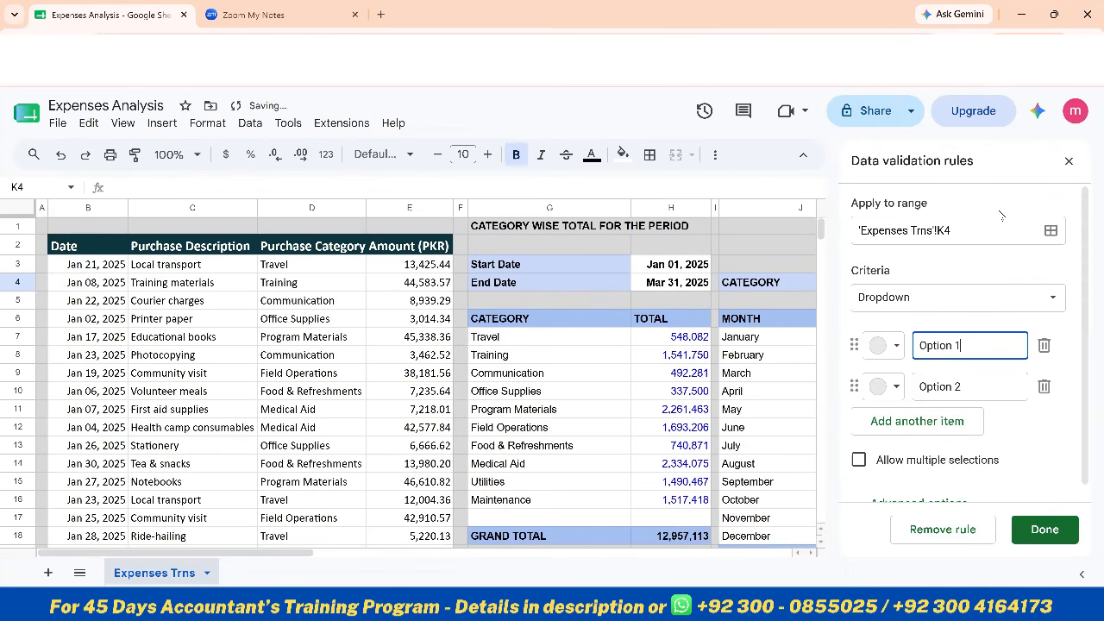
pyautogui.click(913, 305)
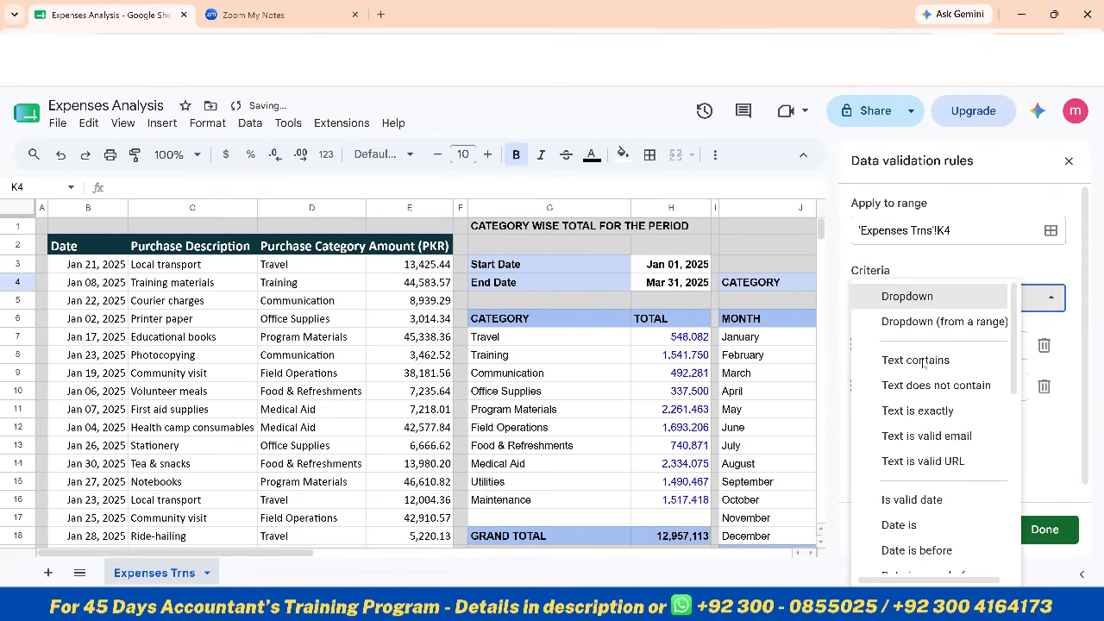
pyautogui.click(931, 322)
pyautogui.click(913, 341)
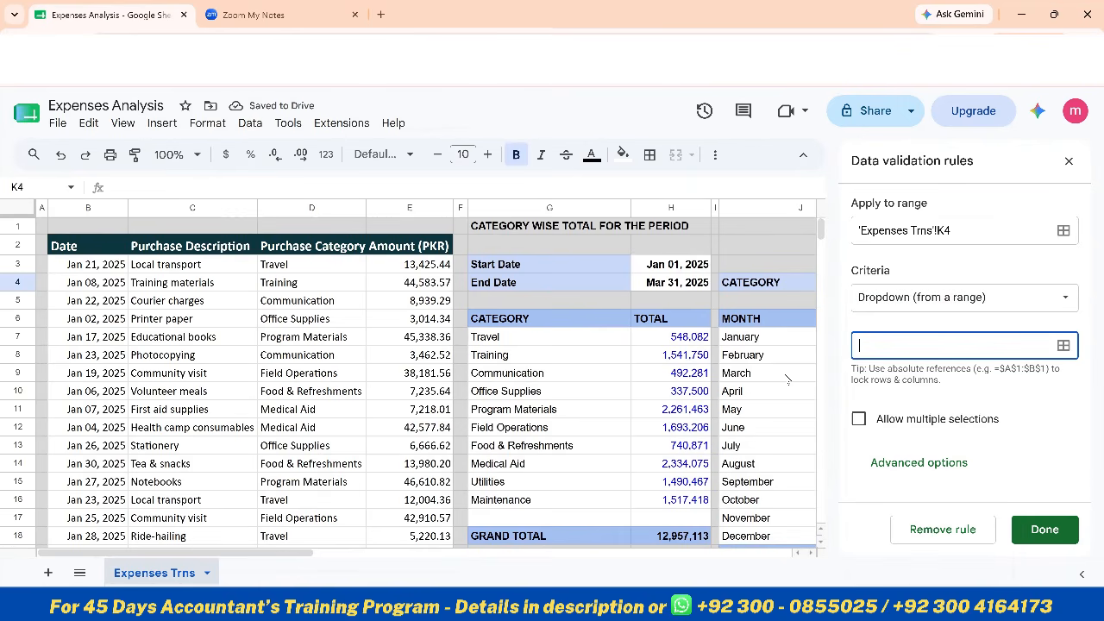
pyautogui.moveTo(549, 337); pyautogui.dragTo(545, 499)
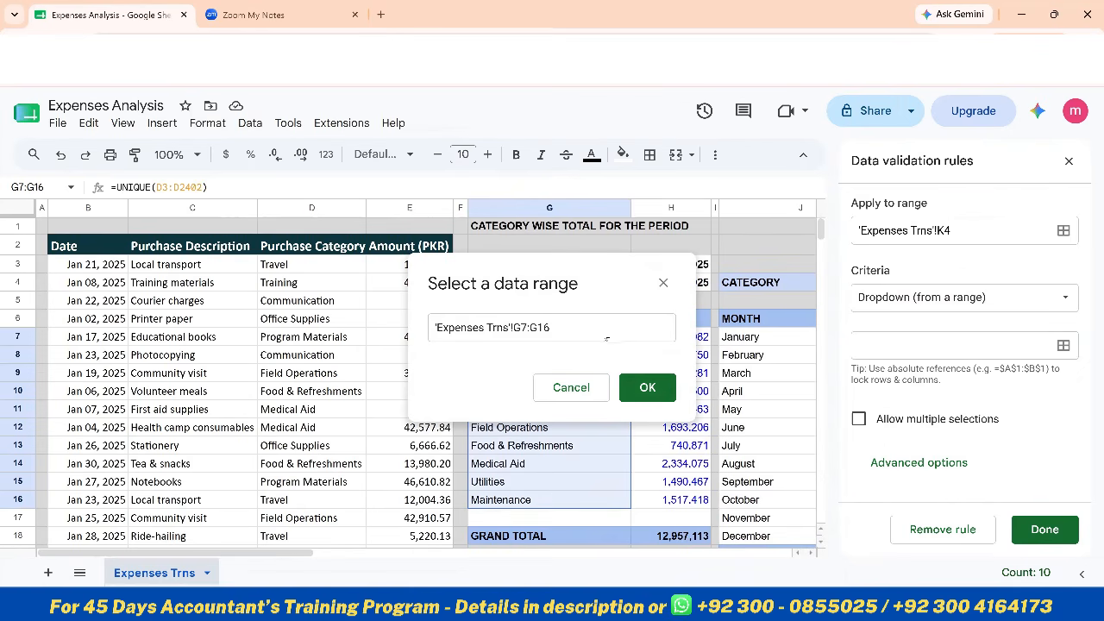
pyautogui.click(637, 389)
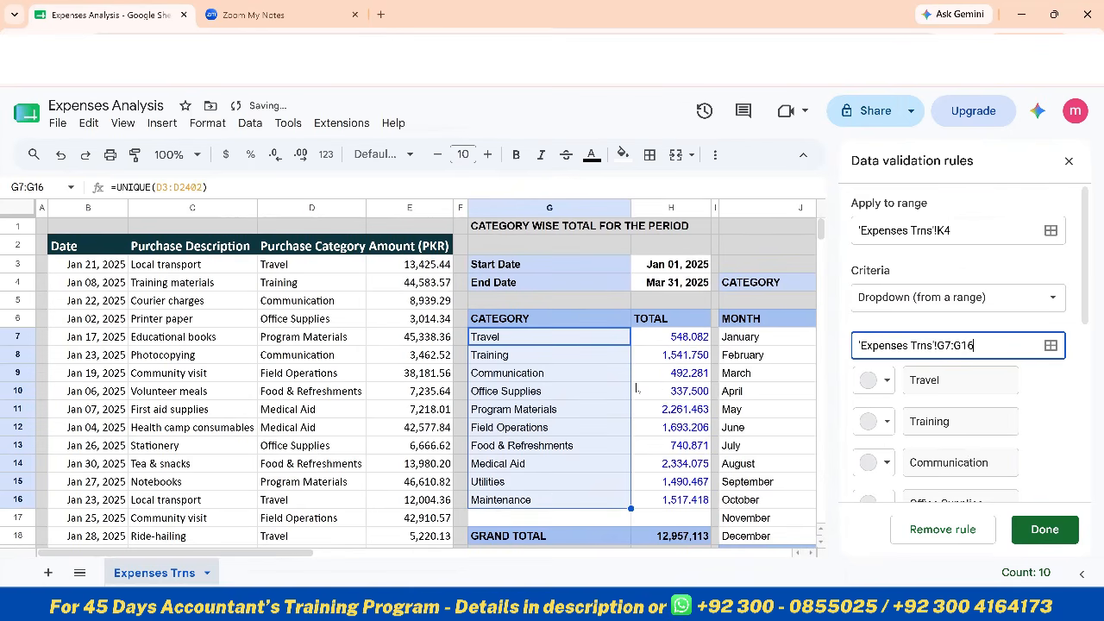
# Color the Travel dropdown option light blue and the Training option dark green
pyautogui.scroll(-4, 961, 449)
pyautogui.scroll(2, 927, 276)
pyautogui.scroll(2, 927, 276)
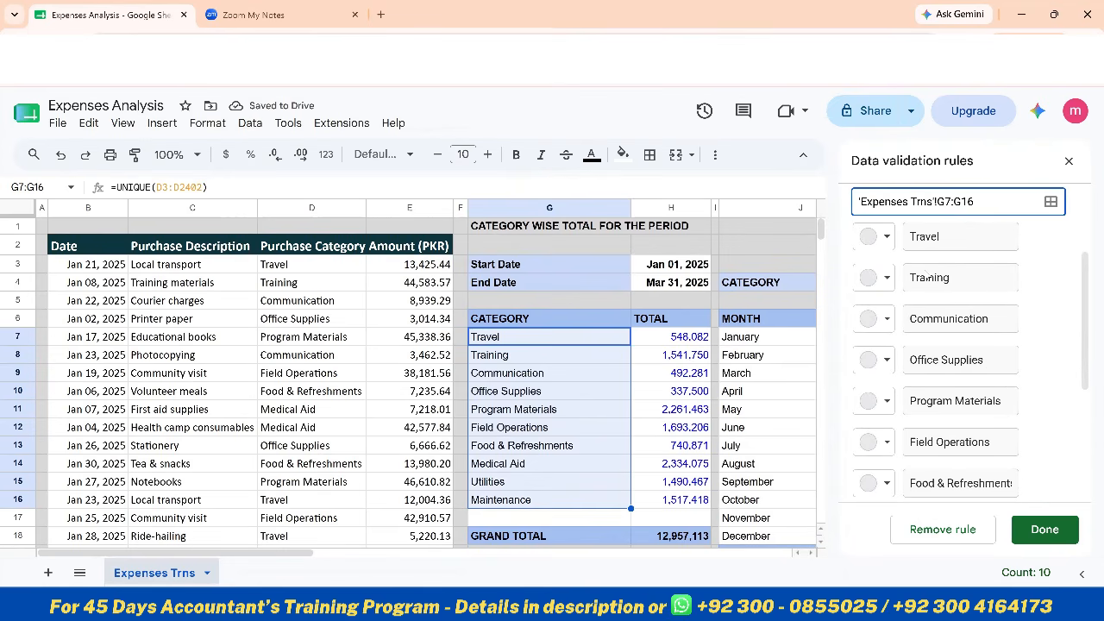
pyautogui.click(873, 238)
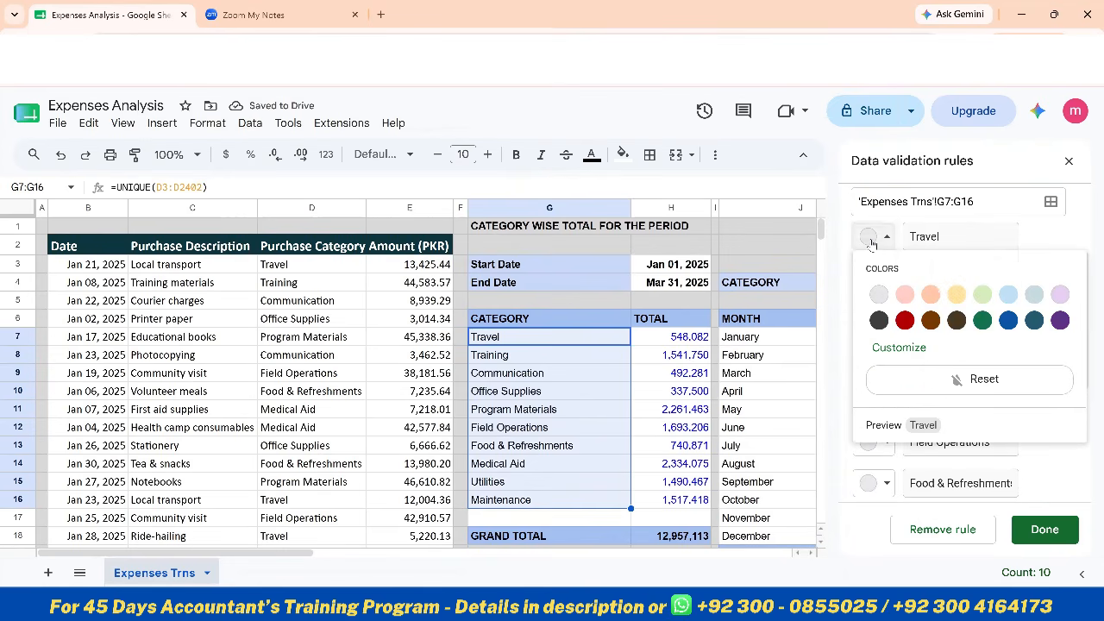
pyautogui.click(1008, 295)
pyautogui.click(871, 277)
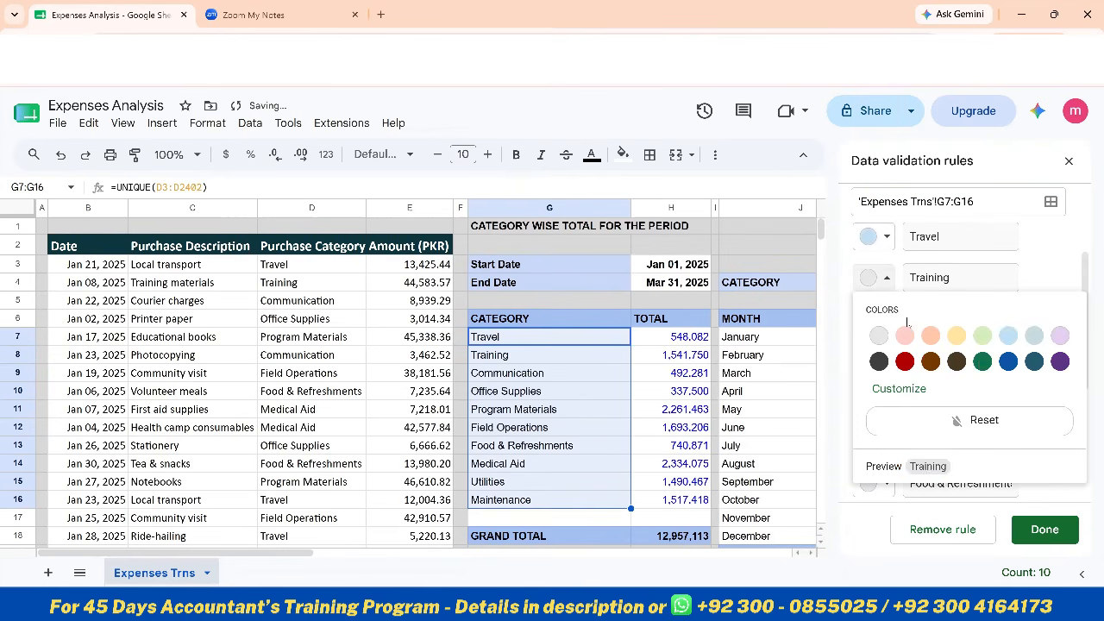
pyautogui.click(982, 360)
# Color the Communication dropdown option brown and the Office Supplies option light yellow
pyautogui.click(886, 319)
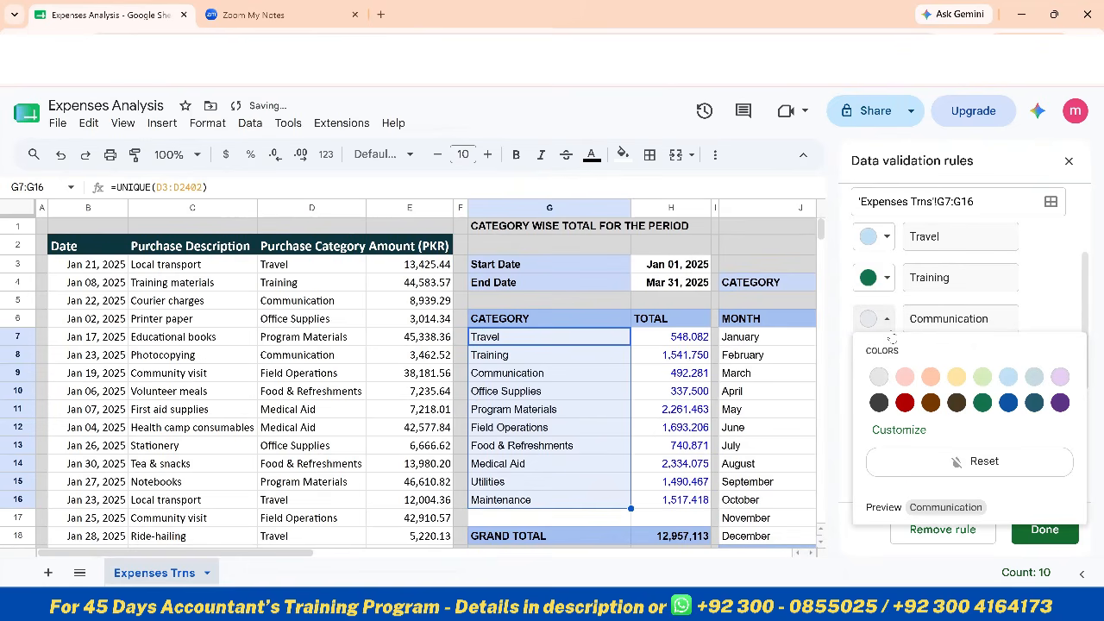
pyautogui.click(931, 403)
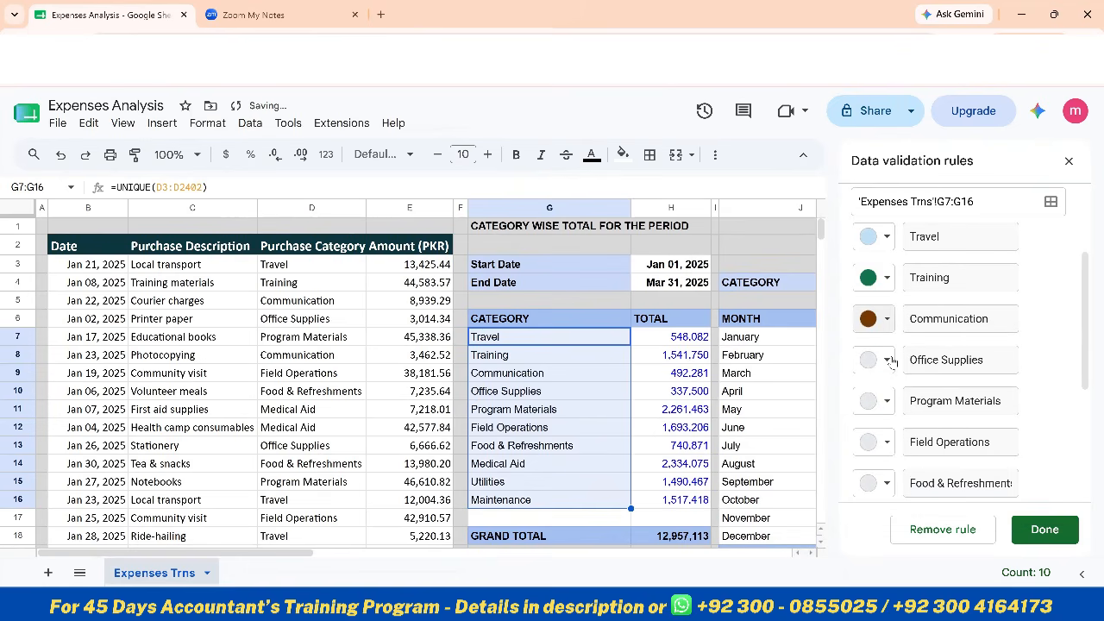
pyautogui.click(885, 360)
pyautogui.click(958, 417)
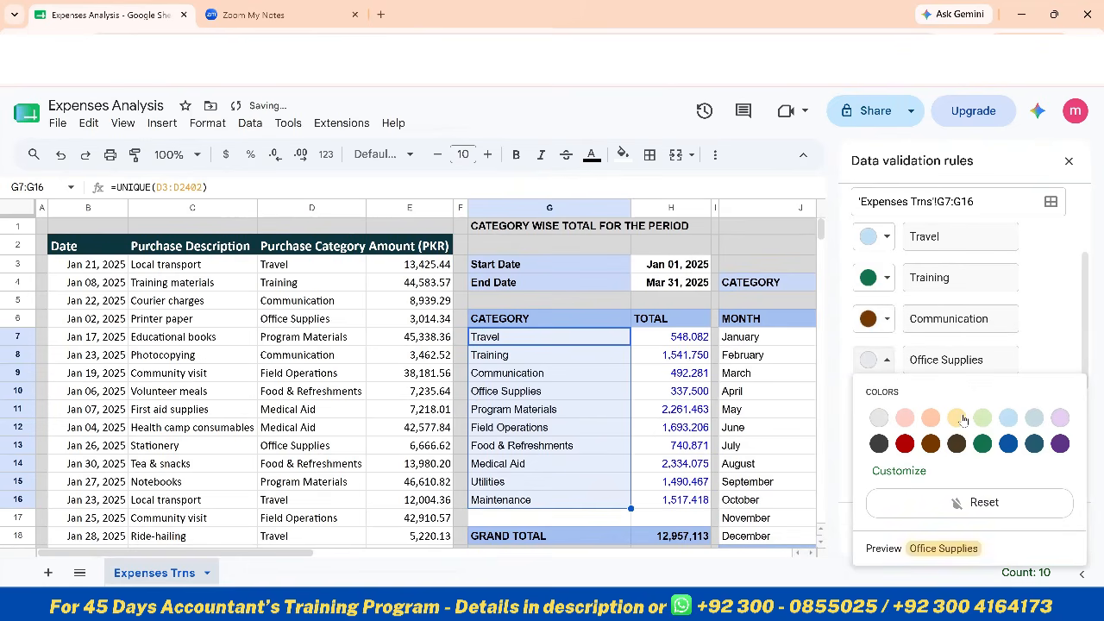
# Color the Program Materials option dark purple, and finish the validation rule with a check of K4's dropdown list
pyautogui.click(887, 403)
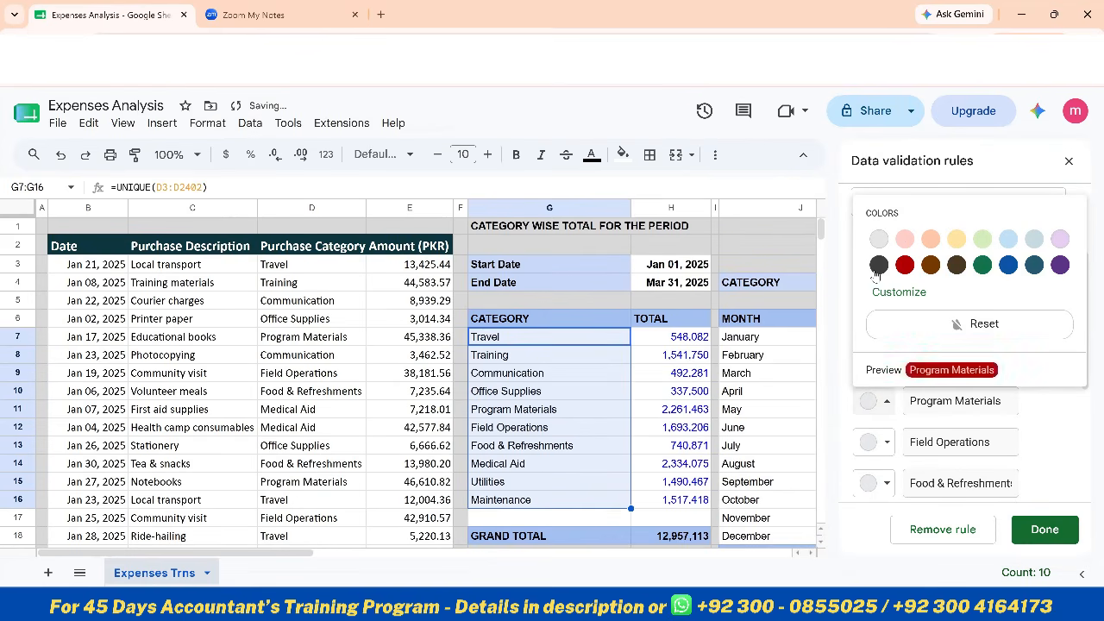
pyautogui.click(878, 240)
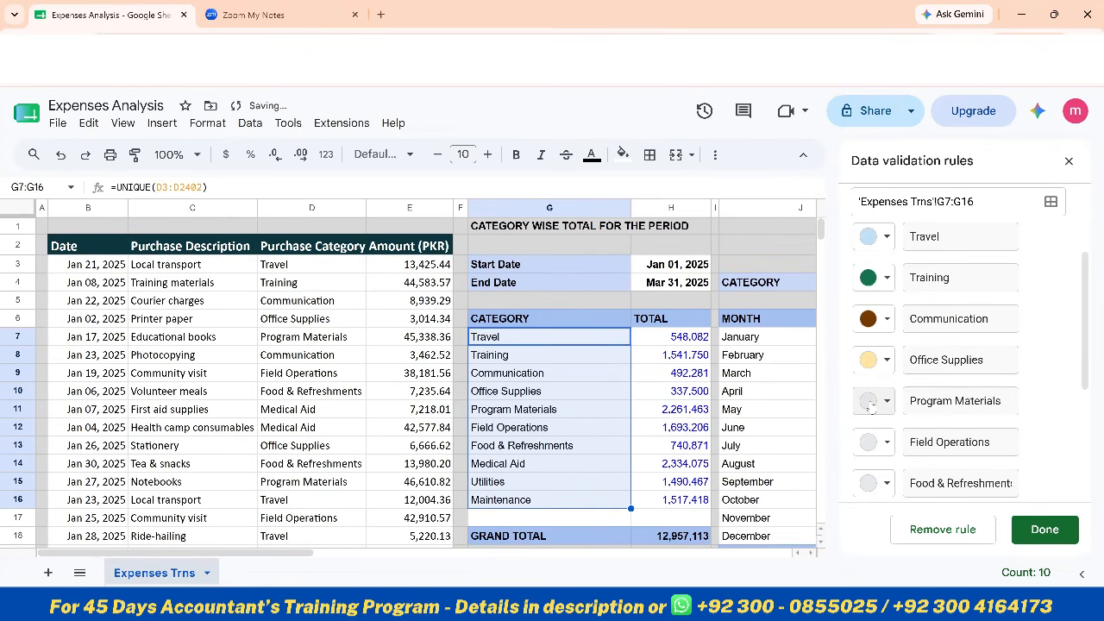
pyautogui.click(873, 401)
pyautogui.click(1060, 264)
pyautogui.click(1040, 535)
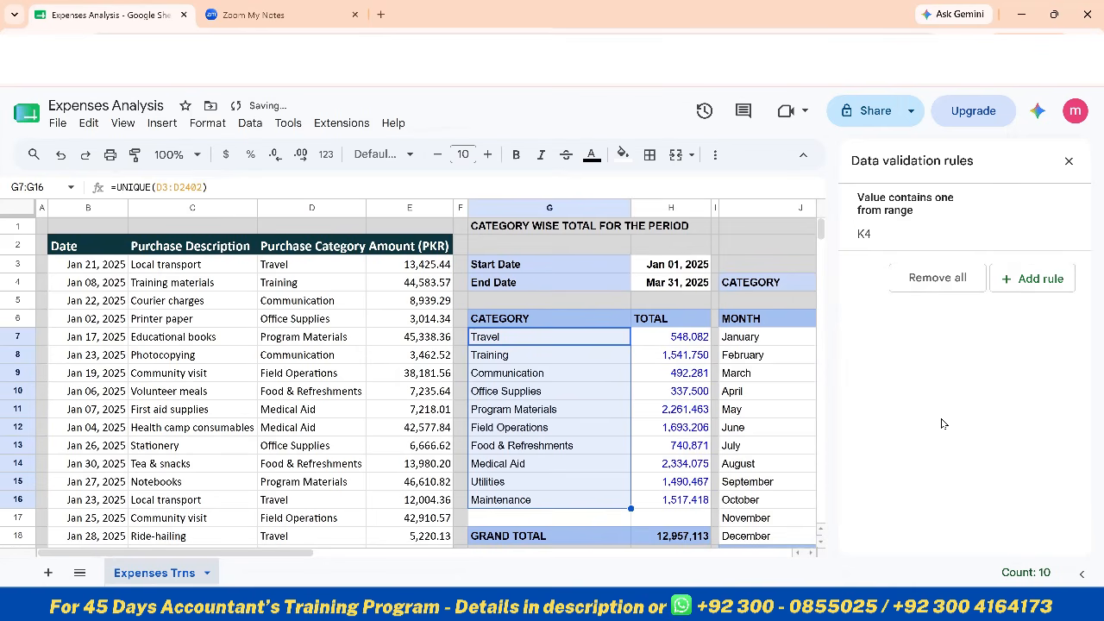
pyautogui.click(1069, 160)
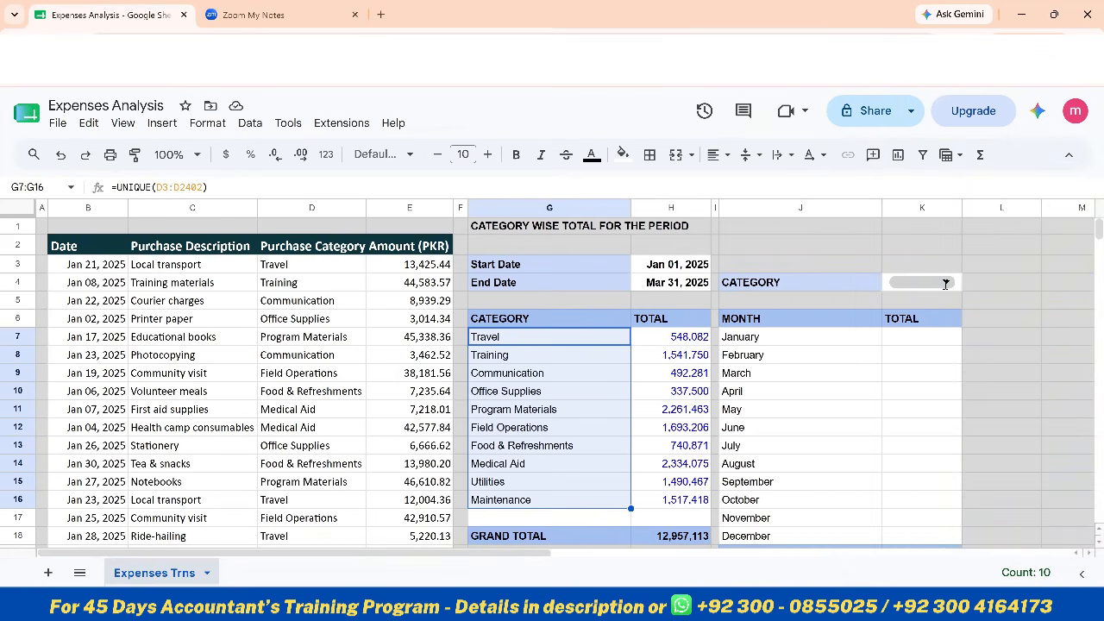
pyautogui.click(946, 284)
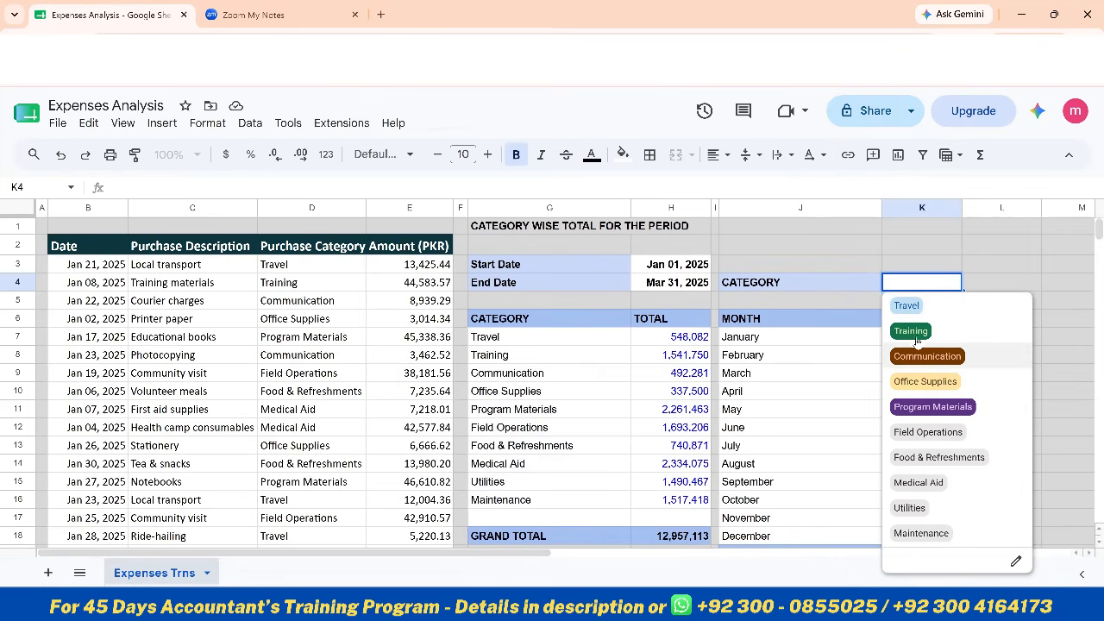
pyautogui.click(877, 229)
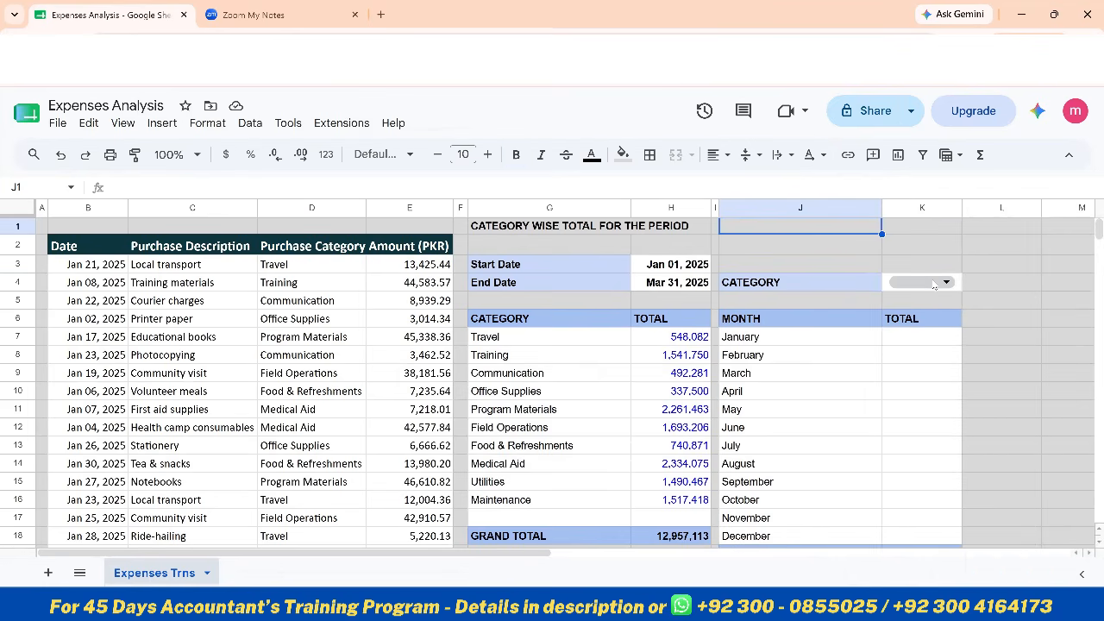
# Start a SUMIFS formula in January's total cell K7 with the named range AmtRng as the sum range
pyautogui.click(933, 343)
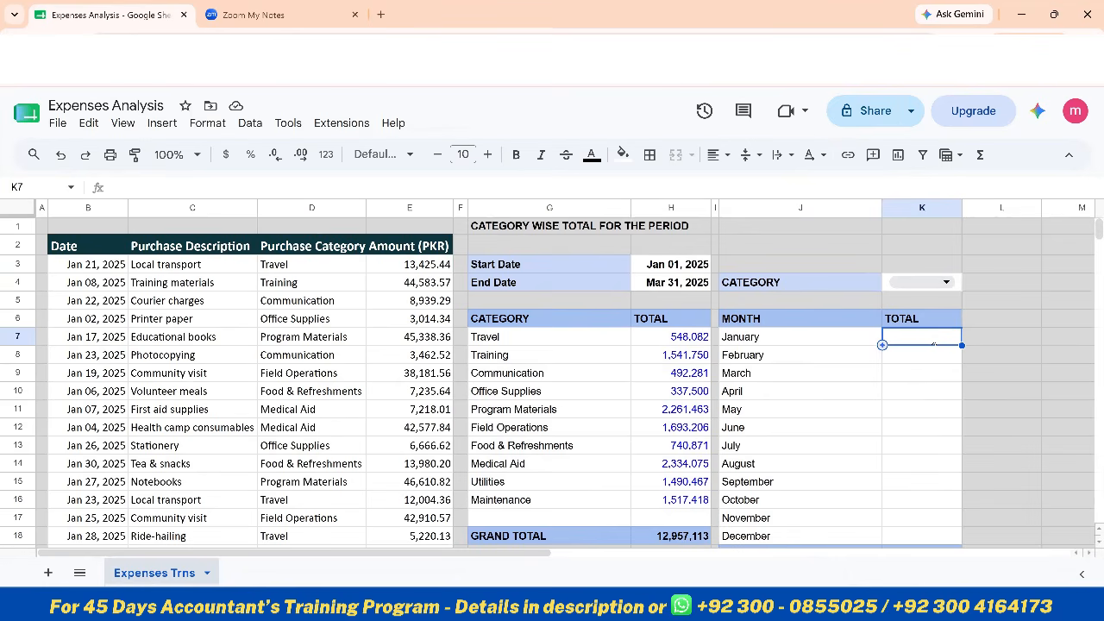
pyautogui.write('=')
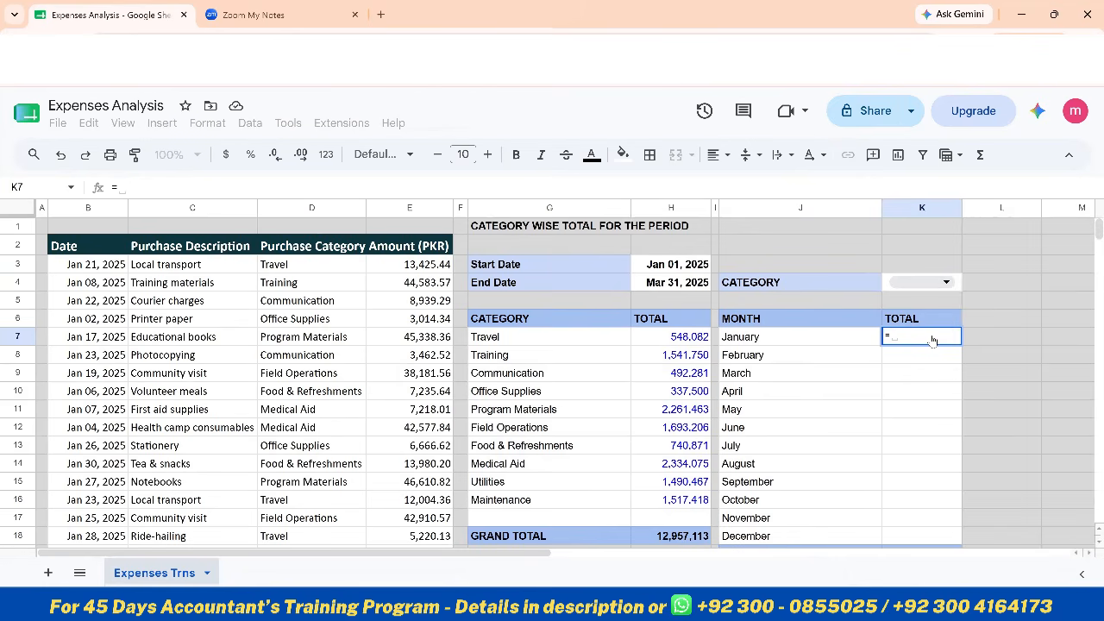
pyautogui.write('sumif')
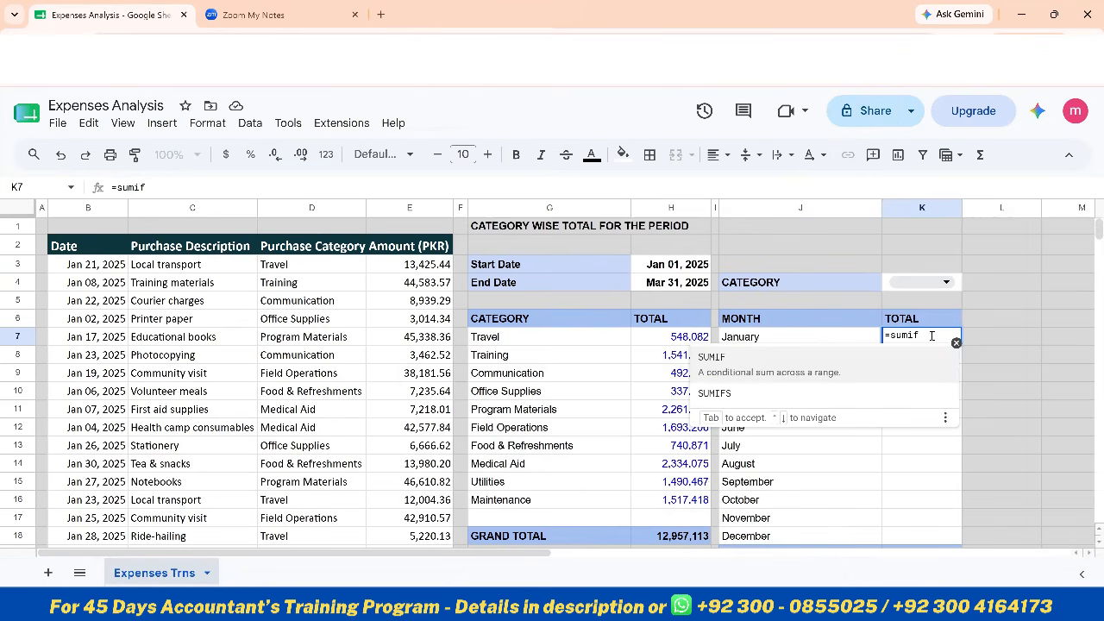
pyautogui.press('Down')
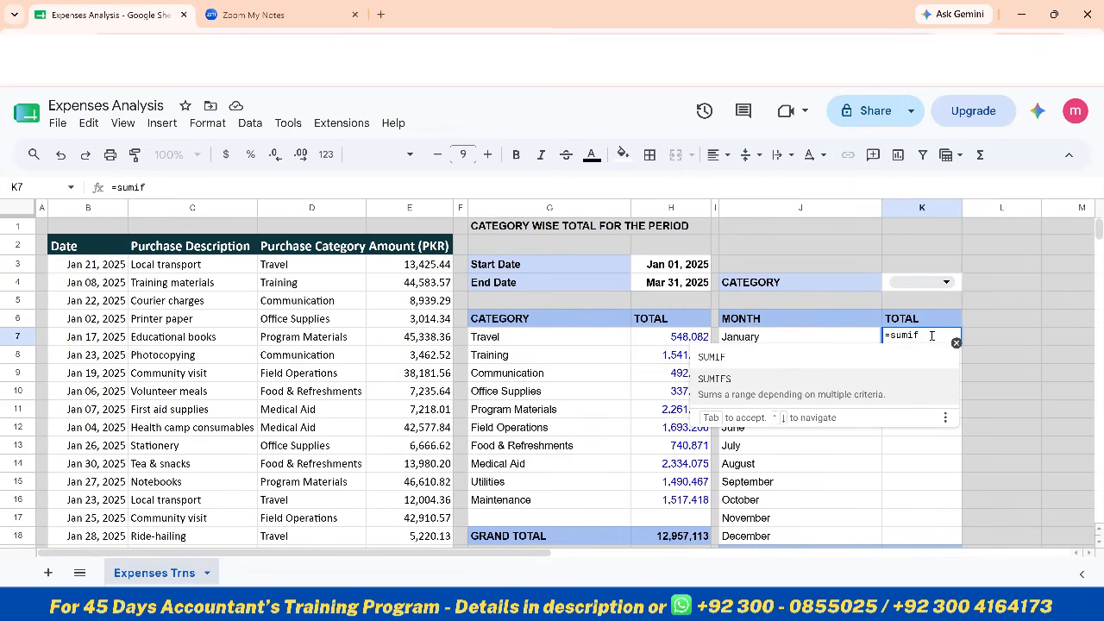
pyautogui.press('Tab')
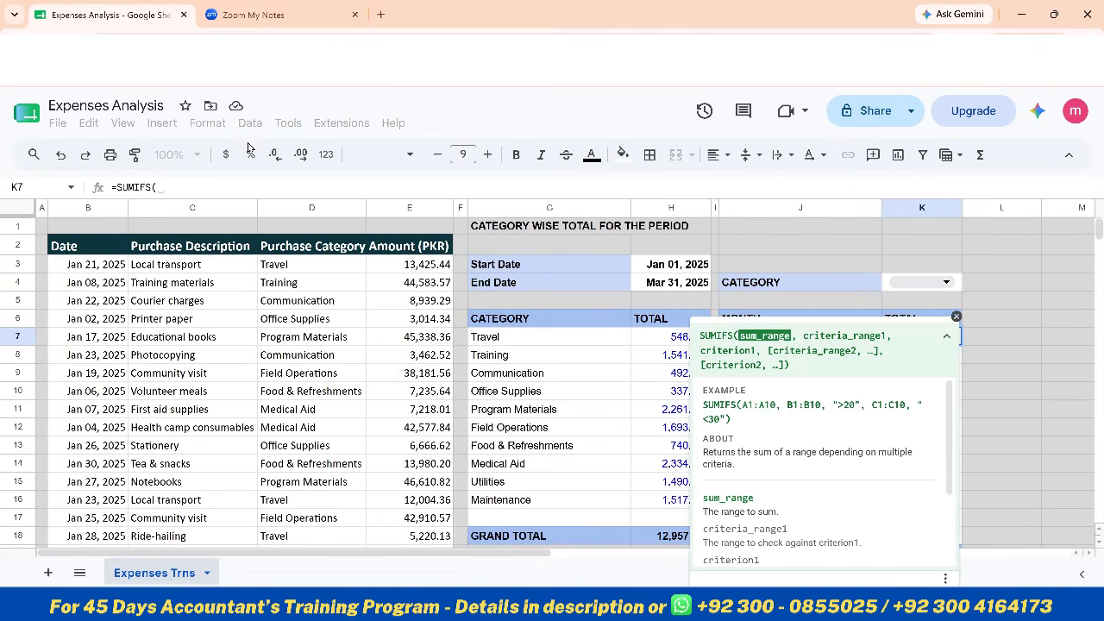
pyautogui.click(199, 183)
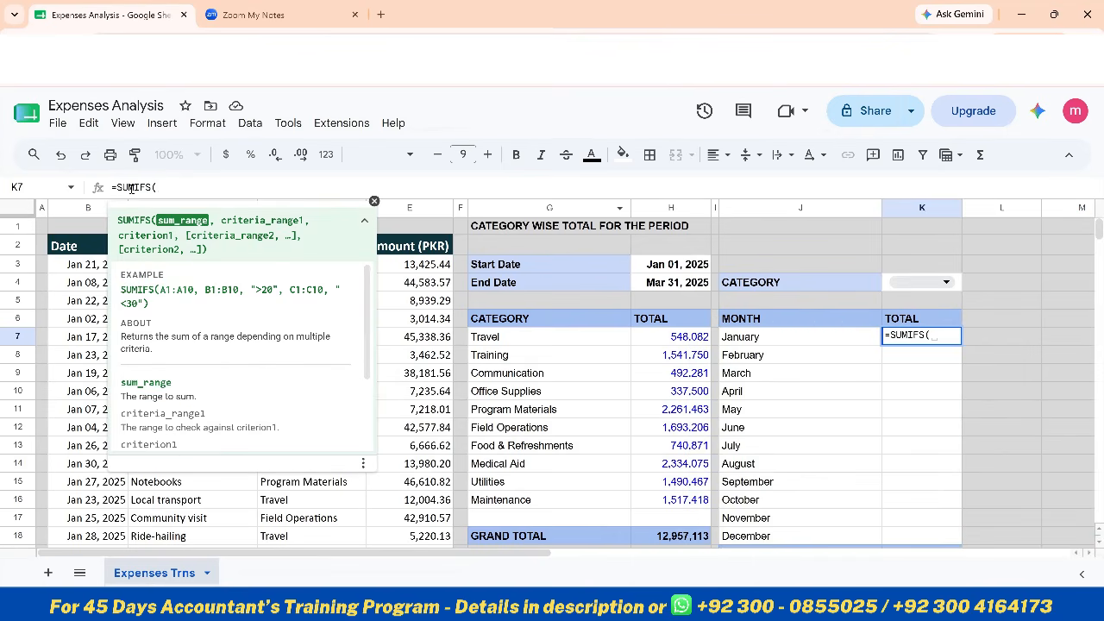
pyautogui.write('amt')
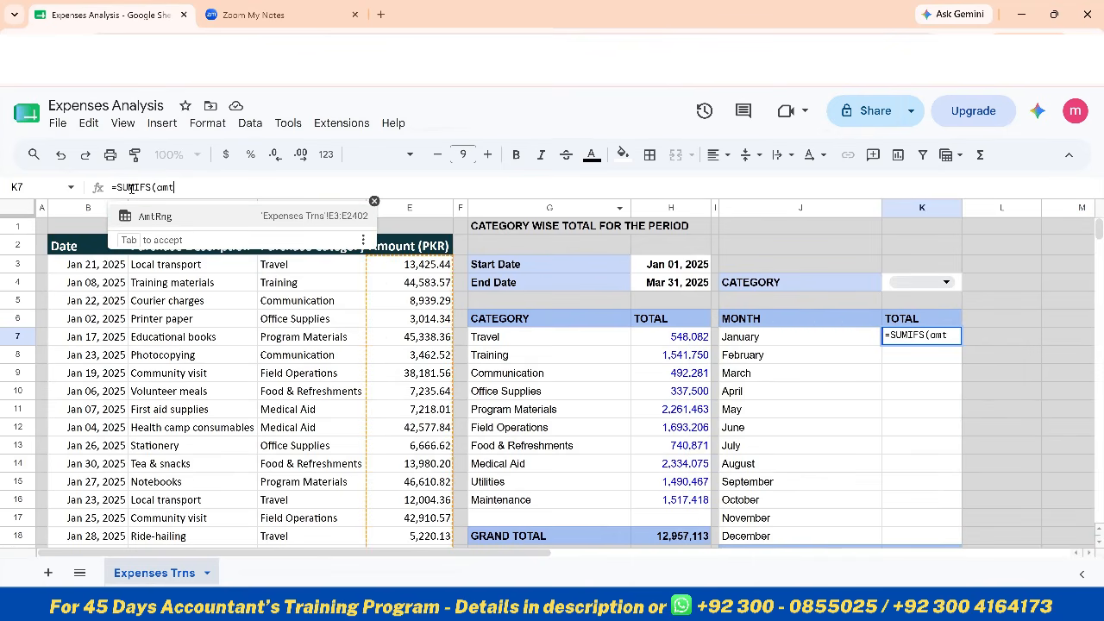
pyautogui.press('Tab')
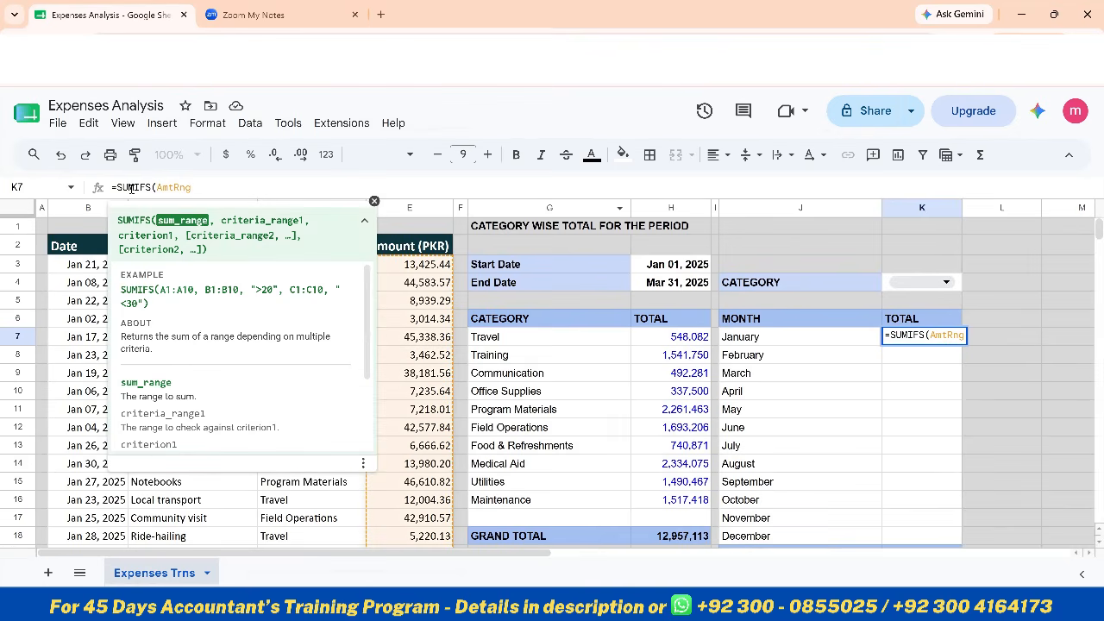
pyautogui.write(',')
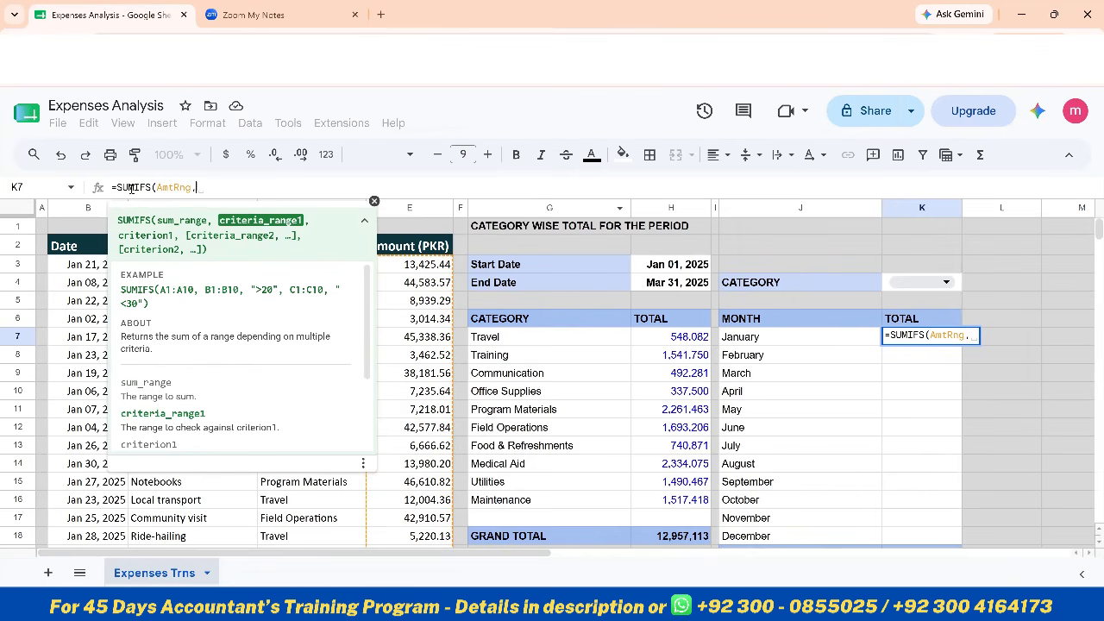
# Nest ARRAYFORMULA and TEXT as the first criteria range of K7's SUMIFS formula, with the named range DateRng as TEXT's number argument
pyautogui.write('drra')
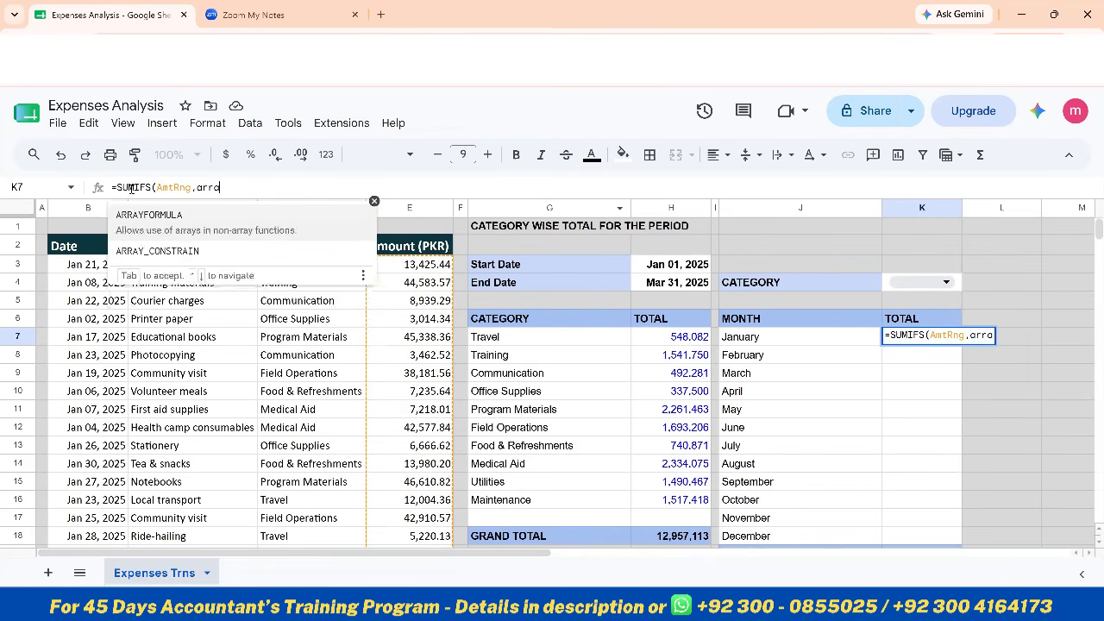
pyautogui.press('Tab')
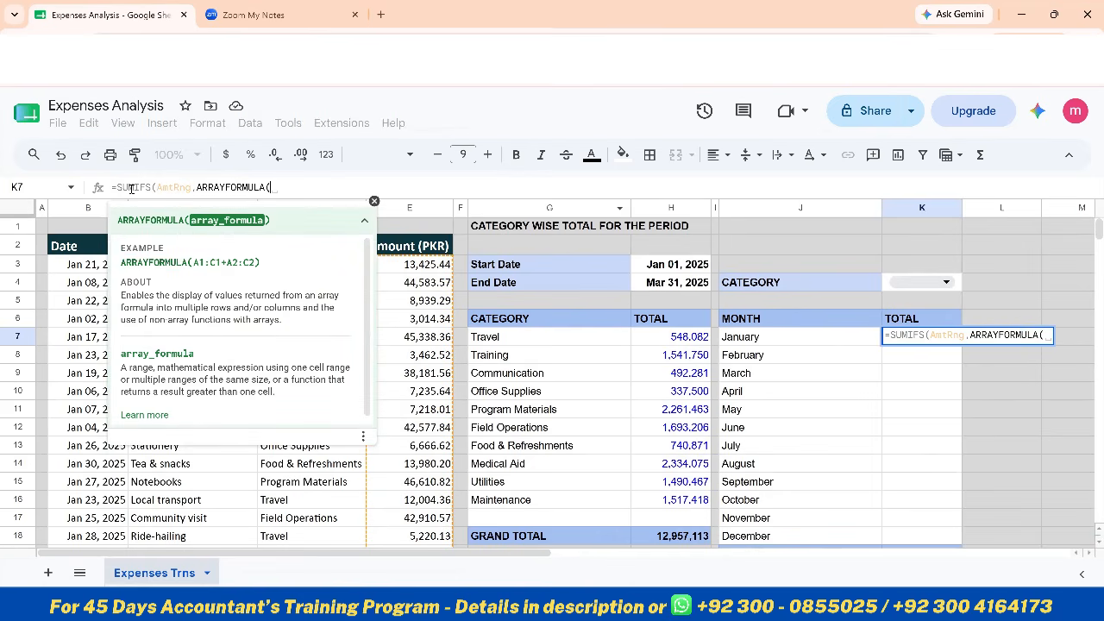
pyautogui.write('text')
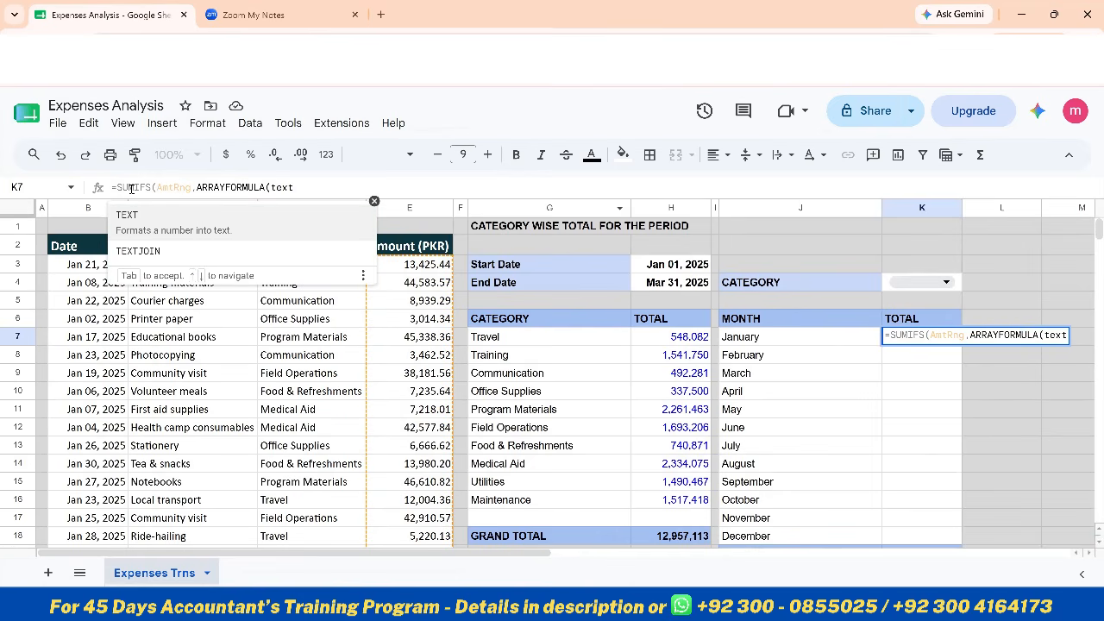
pyautogui.press('Tab')
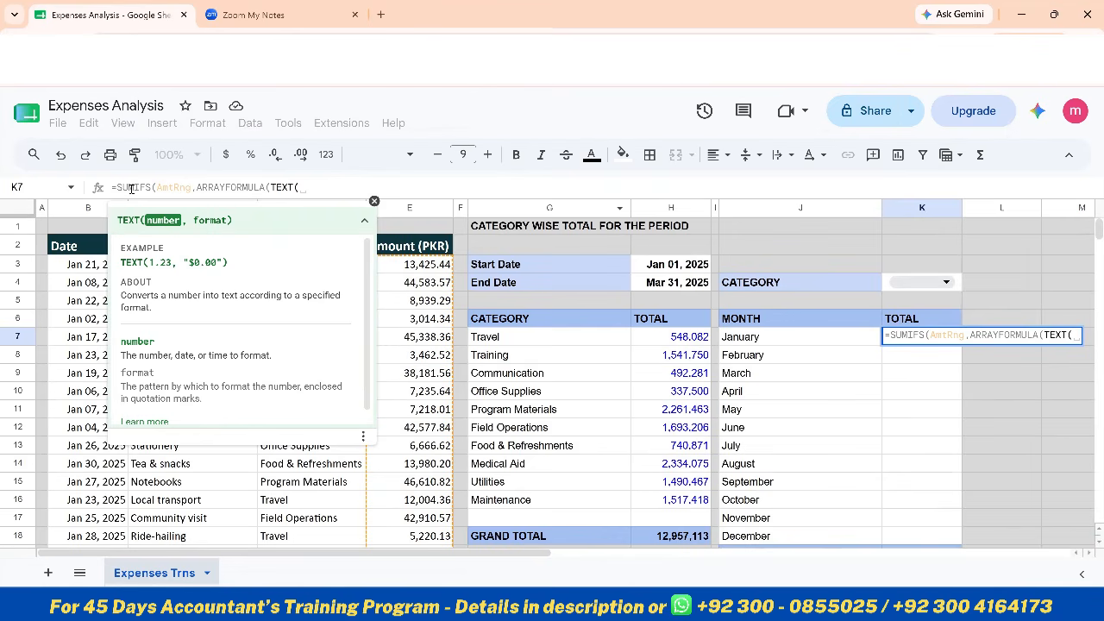
pyautogui.write('date')
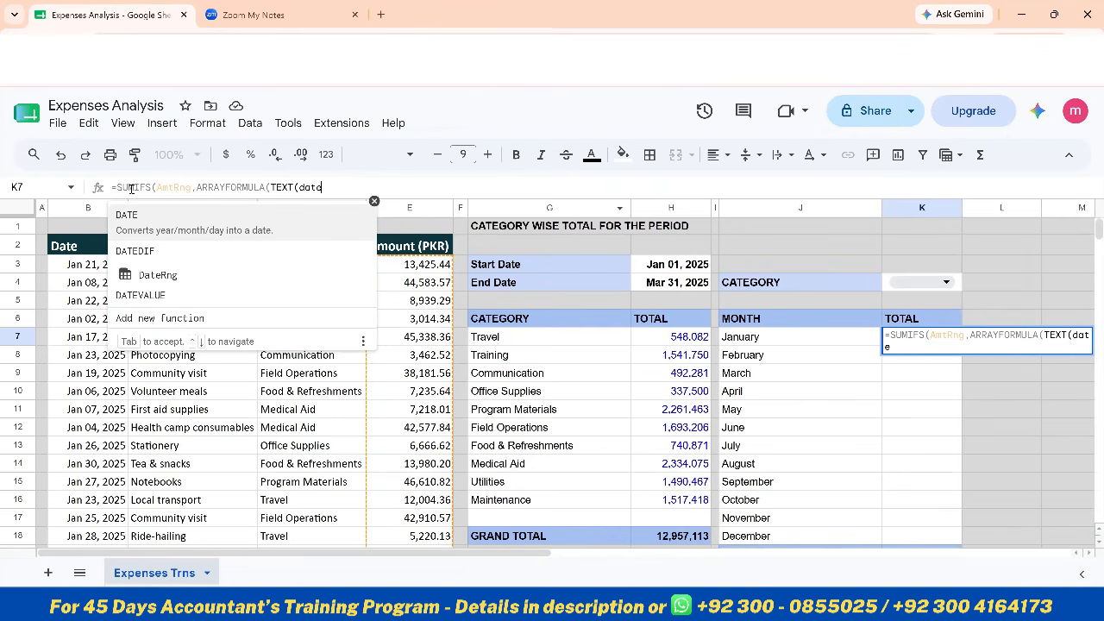
pyautogui.press('Down')
pyautogui.press('Down')
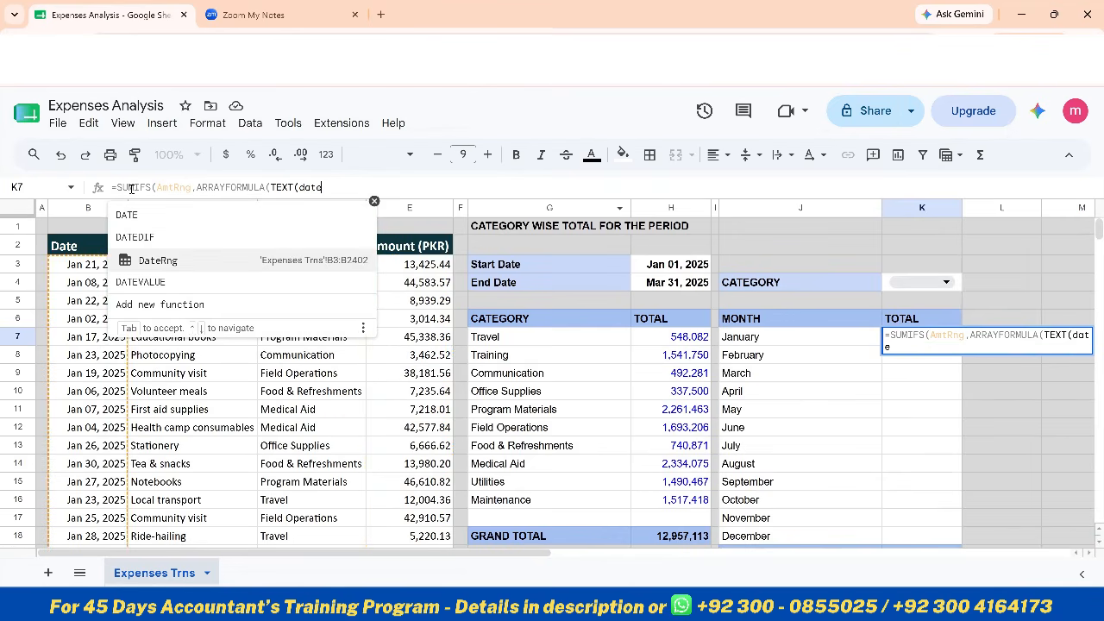
pyautogui.press('Tab')
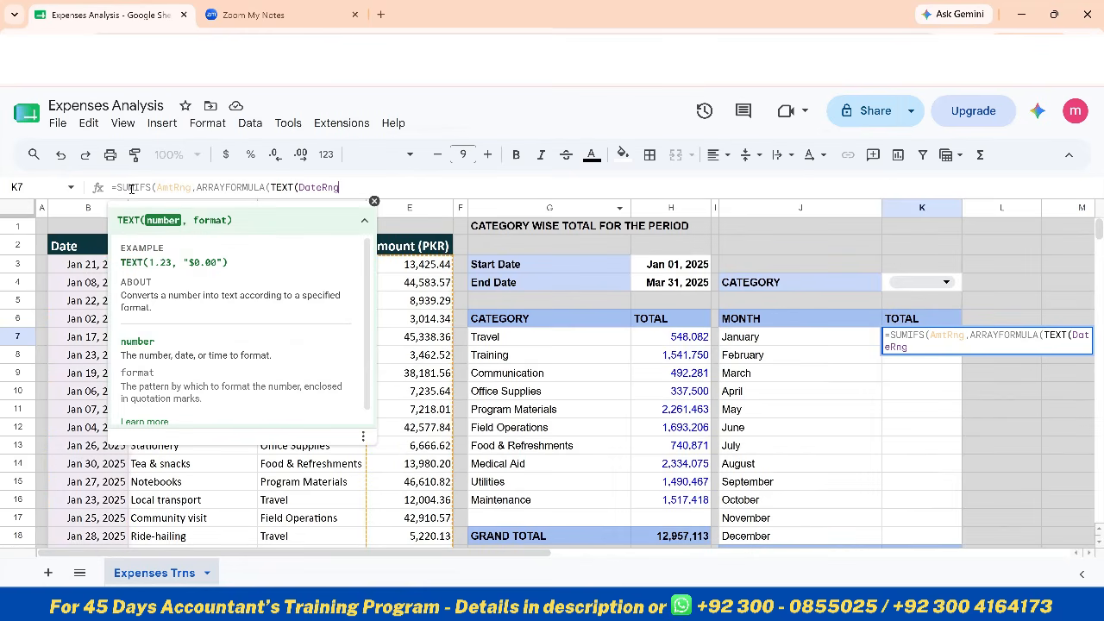
# Give the TEXT function the format "MMMM" and close both nested functions to complete the criteria range
pyautogui.write(',')
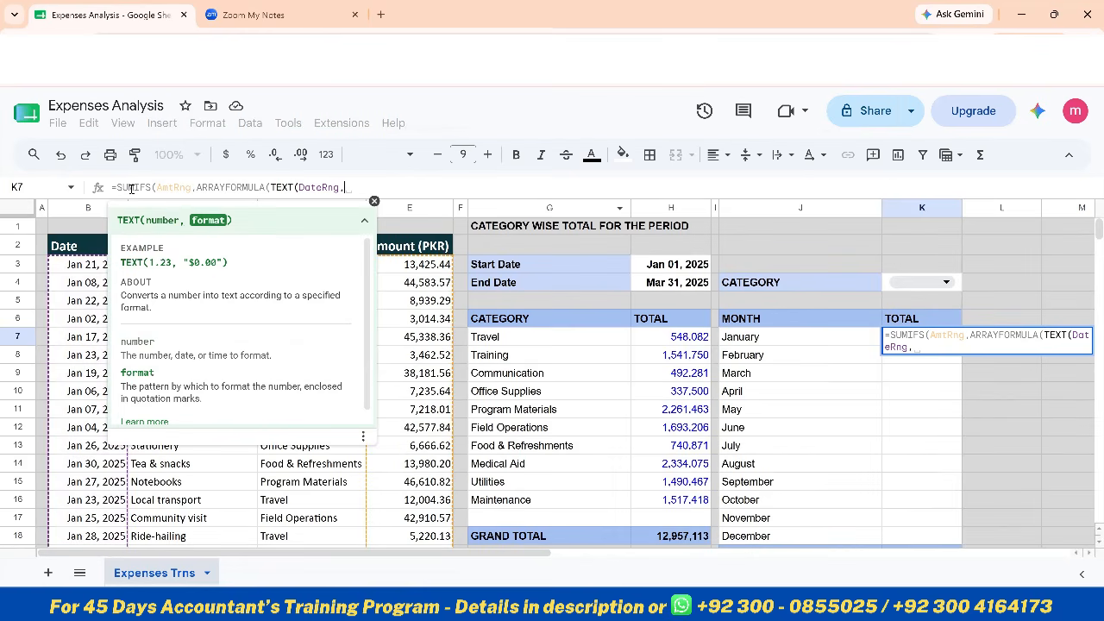
pyautogui.write(' "MMMM')
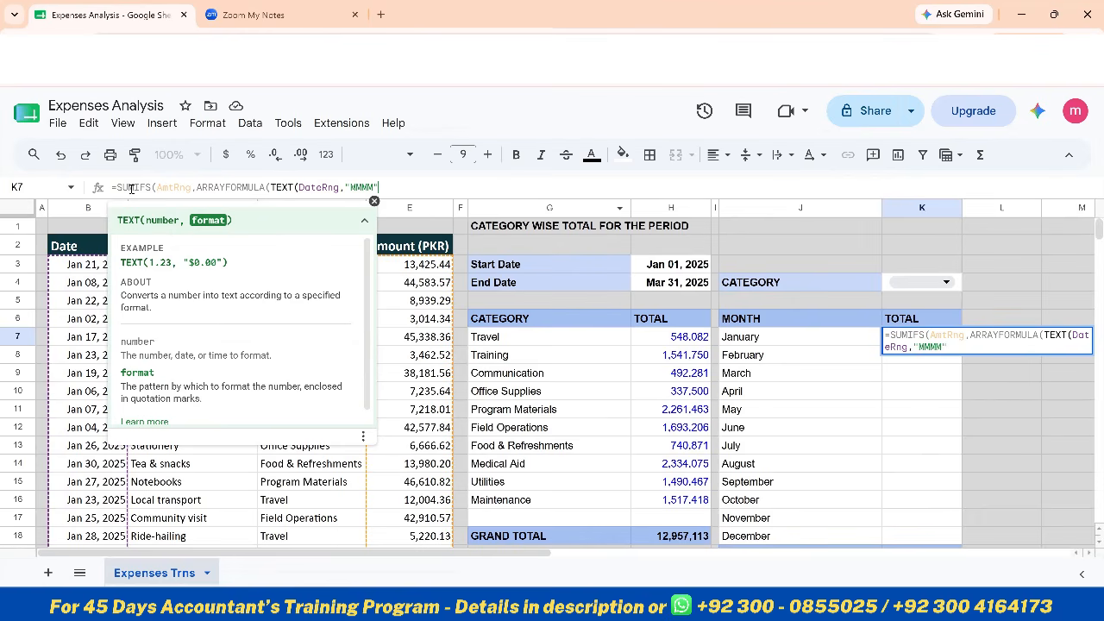
pyautogui.write(')')
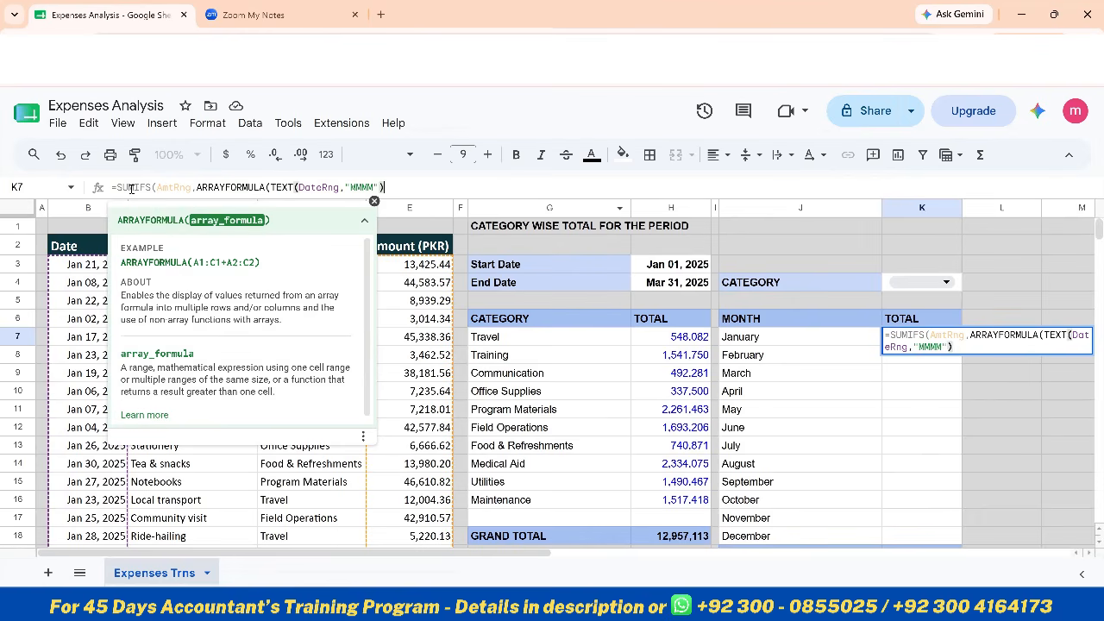
pyautogui.write(')')
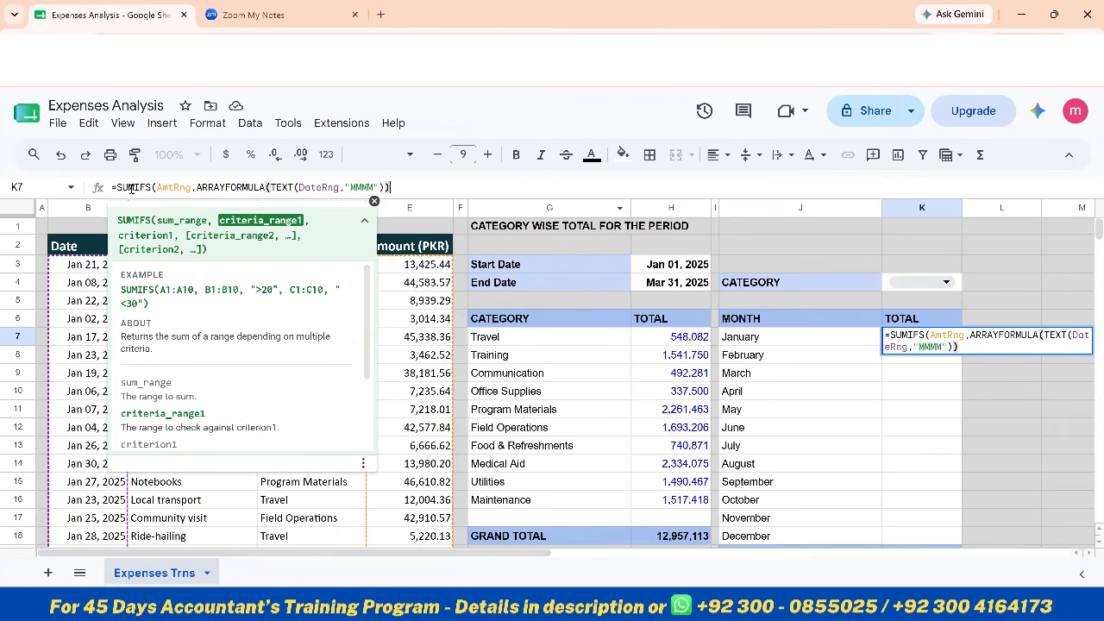
pyautogui.write(',')
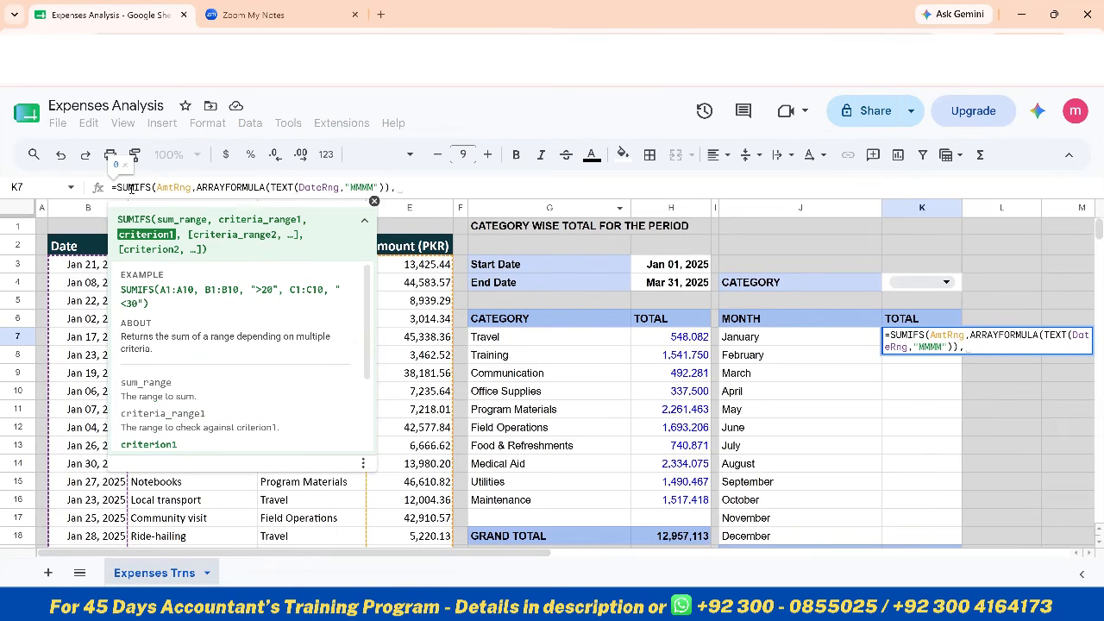
# Use month cell J7 as the criterion, finish the SUMIFS formula, and fill it down the monthly TOTAL column
pyautogui.click(845, 342)
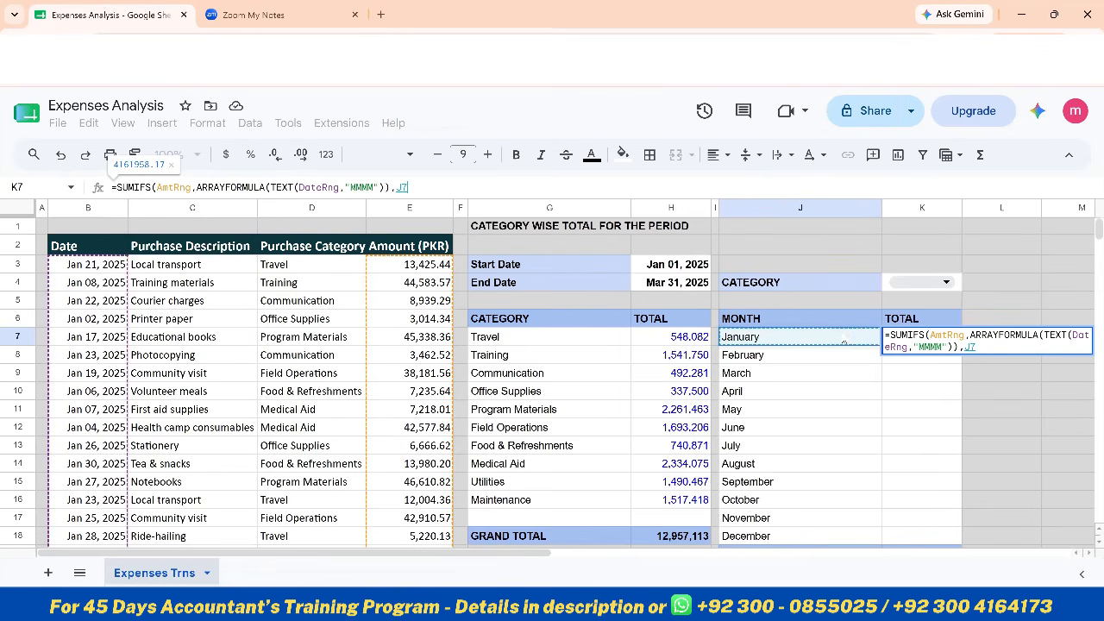
pyautogui.press('Return')
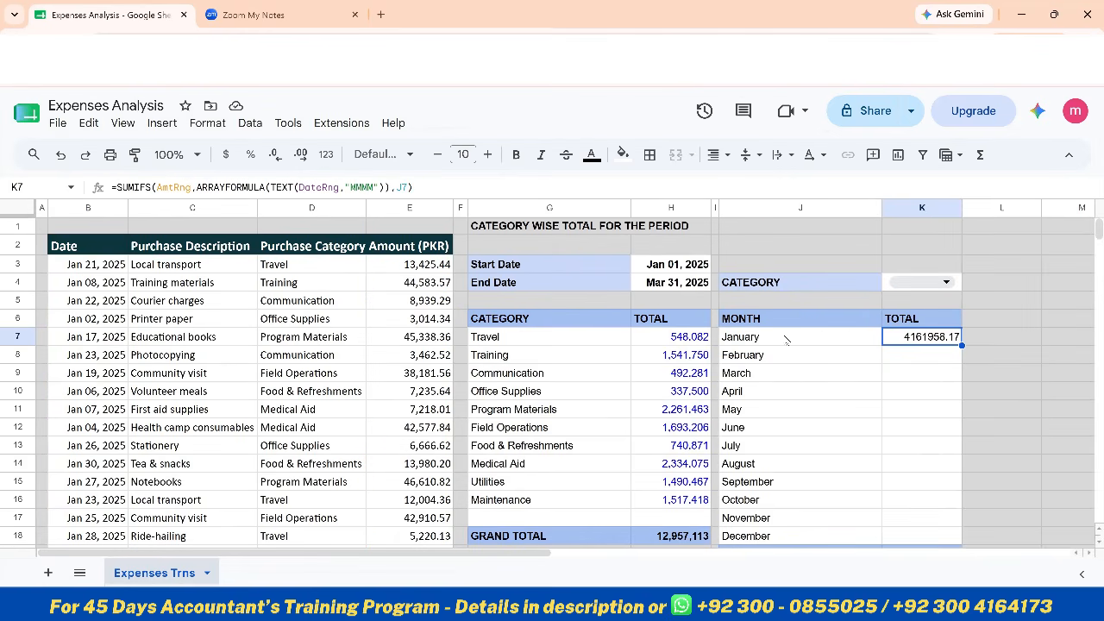
pyautogui.doubleClick(961, 345)
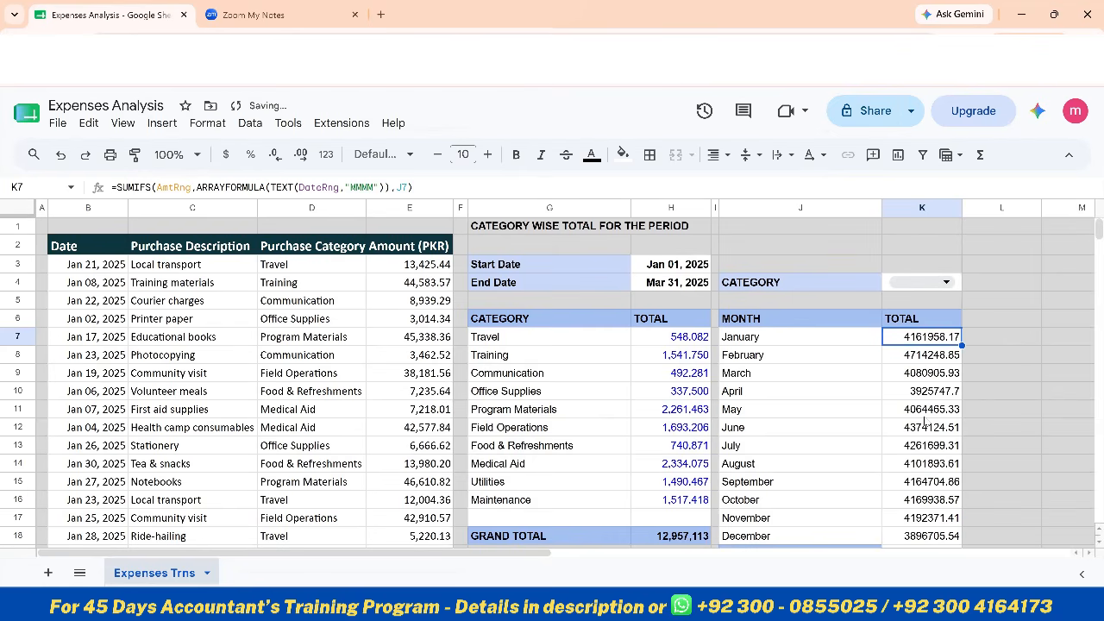
# Format the monthly totals and grand total cell, K7:K19, as numbers with thousands separators and no decimals
pyautogui.scroll(-2, 927, 421)
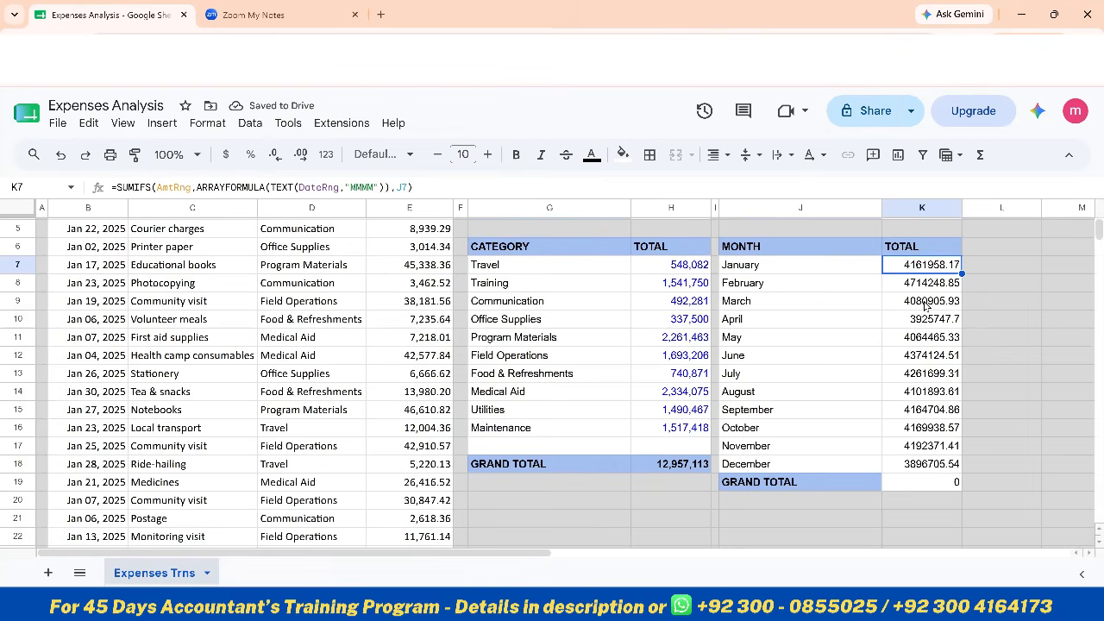
pyautogui.moveTo(927, 272); pyautogui.dragTo(934, 466)
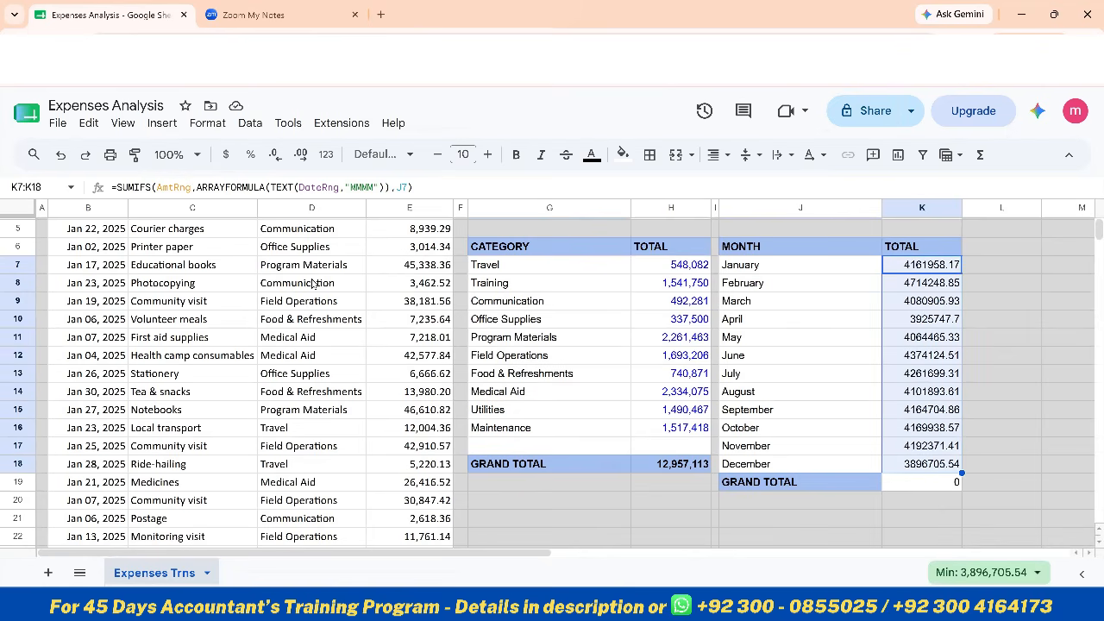
pyautogui.hotkey('shift', 'Down')
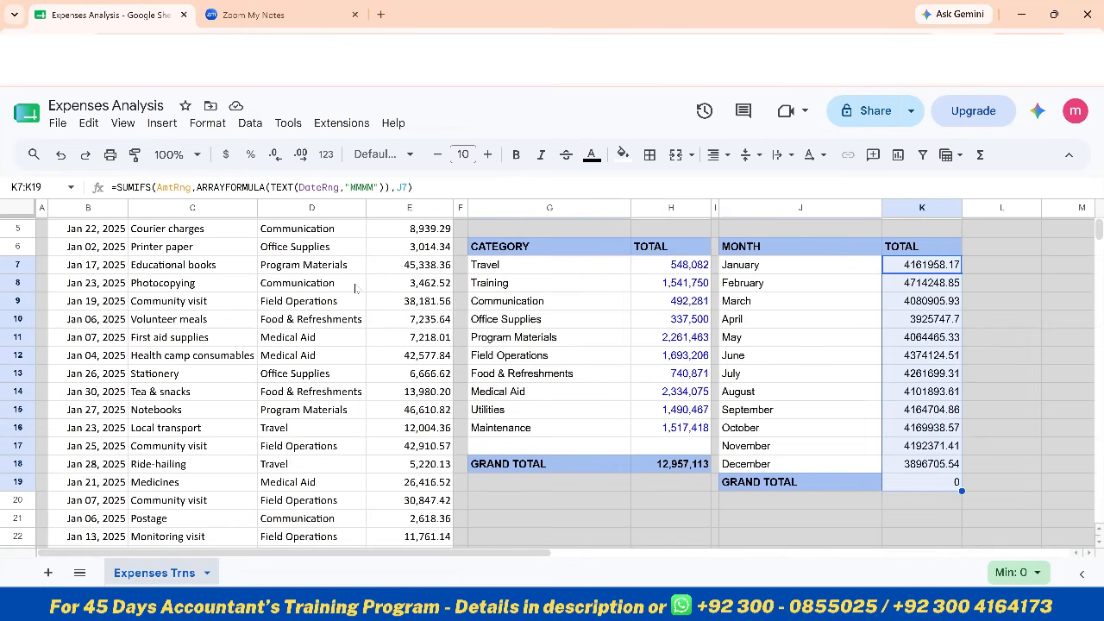
pyautogui.click(325, 155)
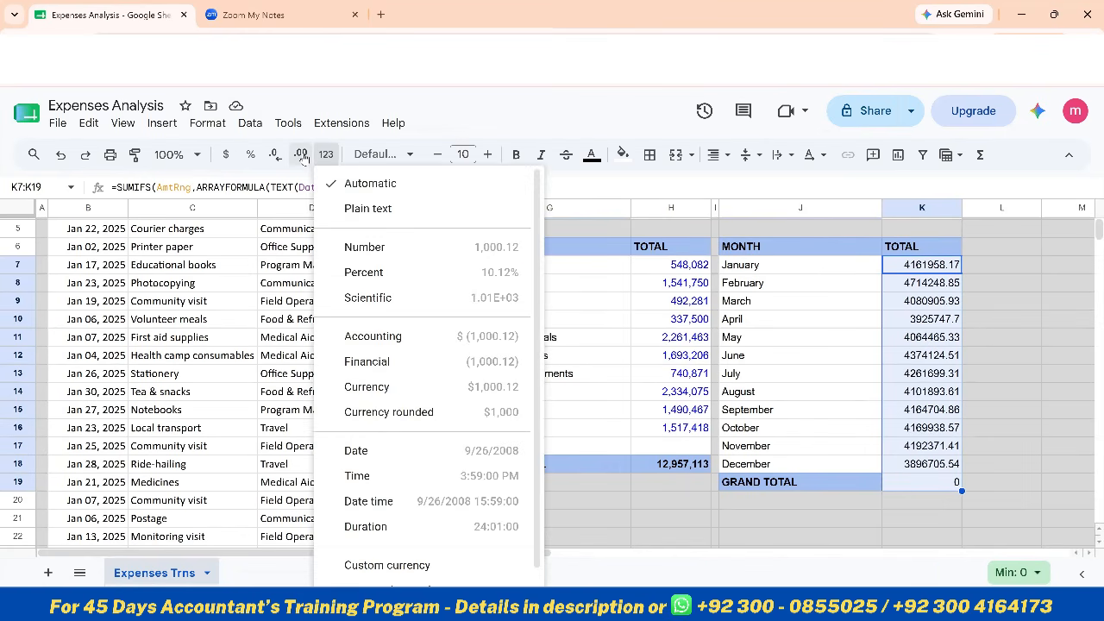
pyautogui.doubleClick(275, 155)
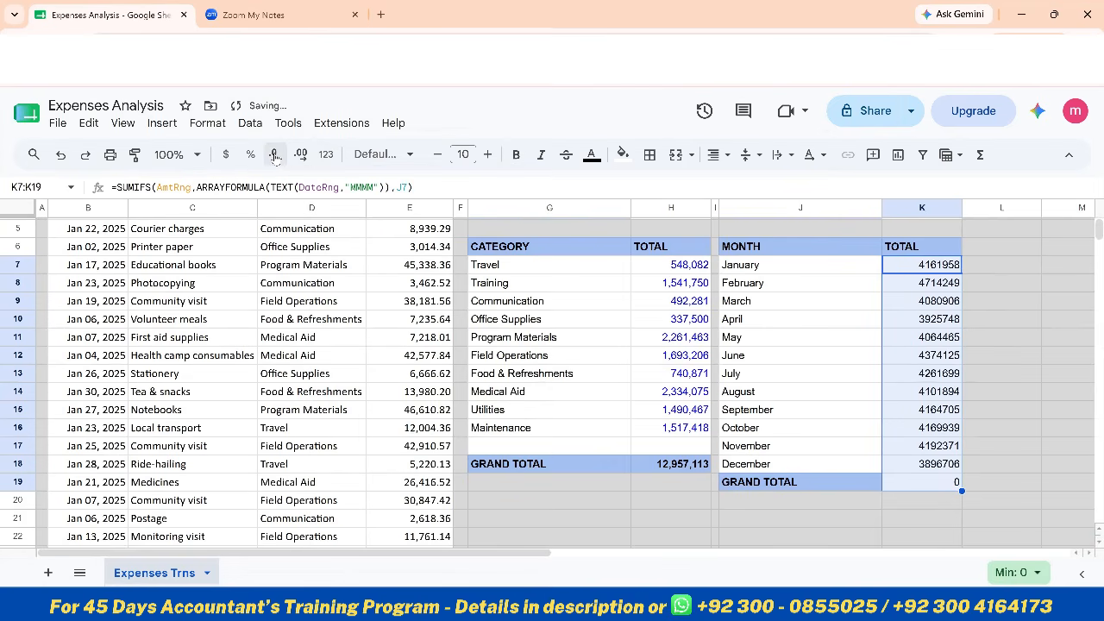
pyautogui.click(325, 154)
pyautogui.click(370, 247)
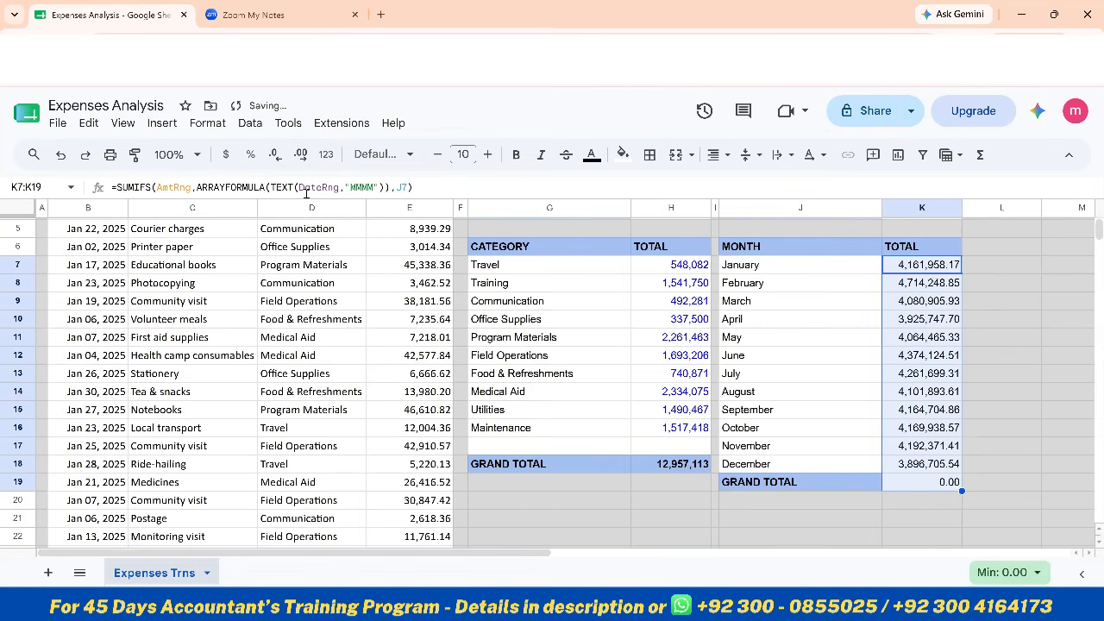
pyautogui.doubleClick(275, 156)
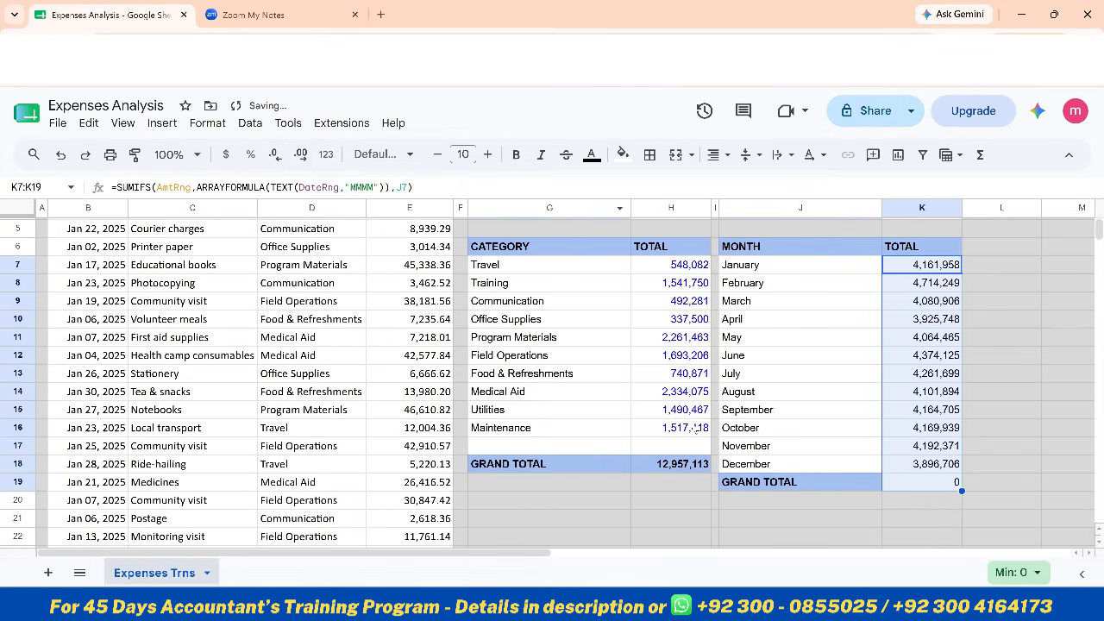
# Replace the formula in the monthly GRAND TOTAL cell K19 with a SUM of K7:K18
pyautogui.click(903, 489)
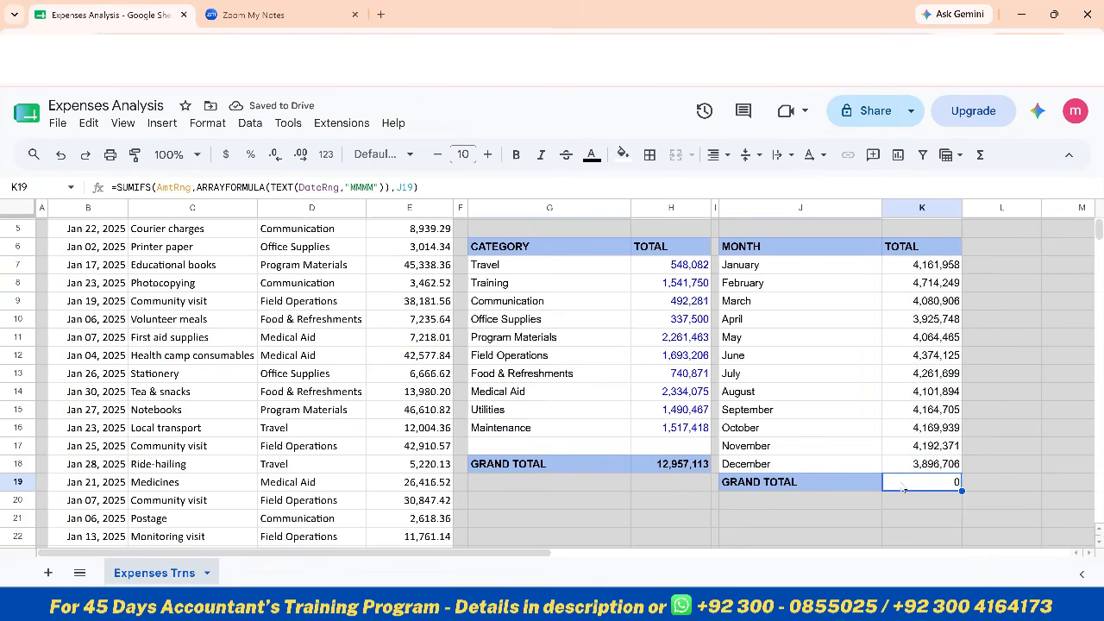
pyautogui.write('=sum')
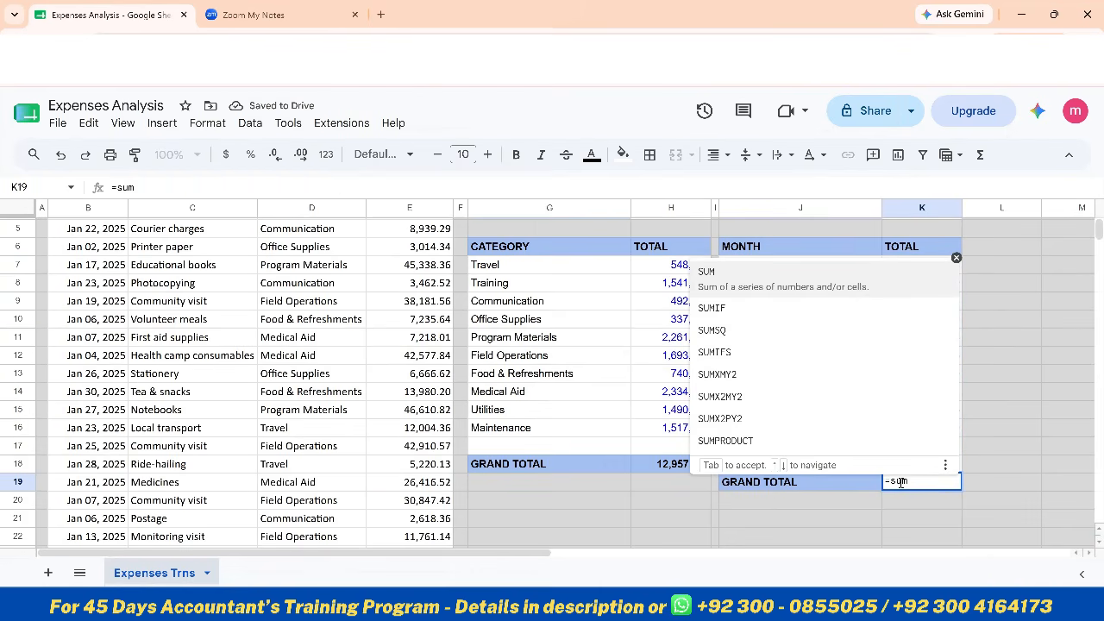
pyautogui.press('Tab')
pyautogui.press('Up')
pyautogui.press('Up')
pyautogui.press('Up')
pyautogui.press('Up')
pyautogui.press('Up')
pyautogui.press('Up')
pyautogui.press('Up')
pyautogui.press('Up')
pyautogui.press('Up')
pyautogui.press('Up')
pyautogui.press('Up')
pyautogui.press('Up')
pyautogui.hotkey('ctrl', 'shift', 'Down')
pyautogui.hotkey('shift', 'Up')
pyautogui.hotkey('shift', 'Up')
pyautogui.hotkey('shift', 'Up')
pyautogui.hotkey('shift', 'Down')
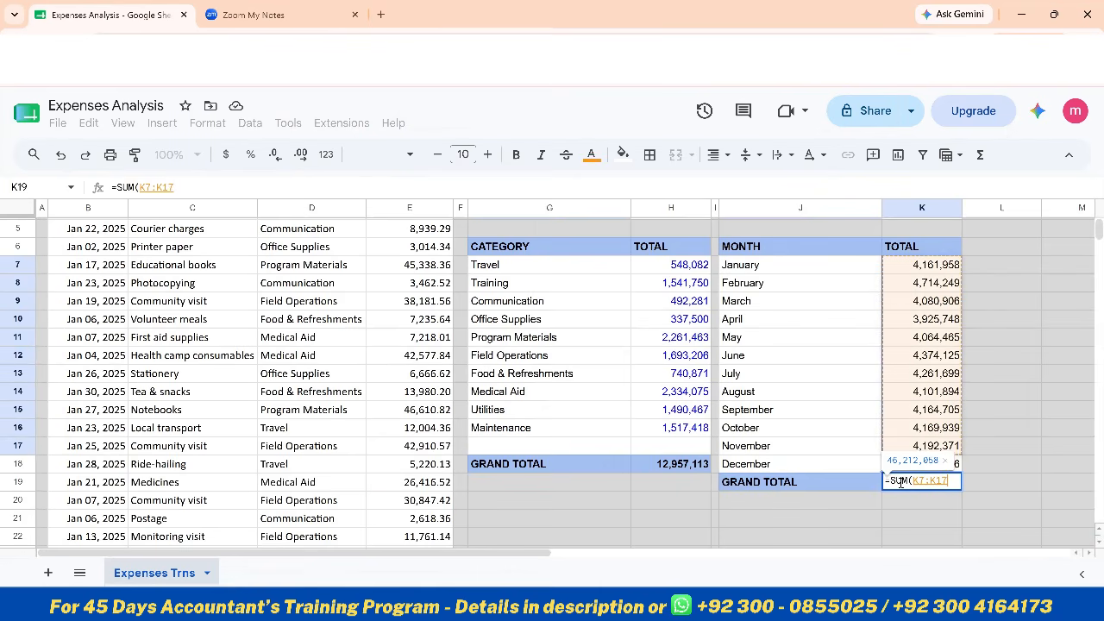
pyautogui.hotkey('shift', 'Down')
pyautogui.press('Return')
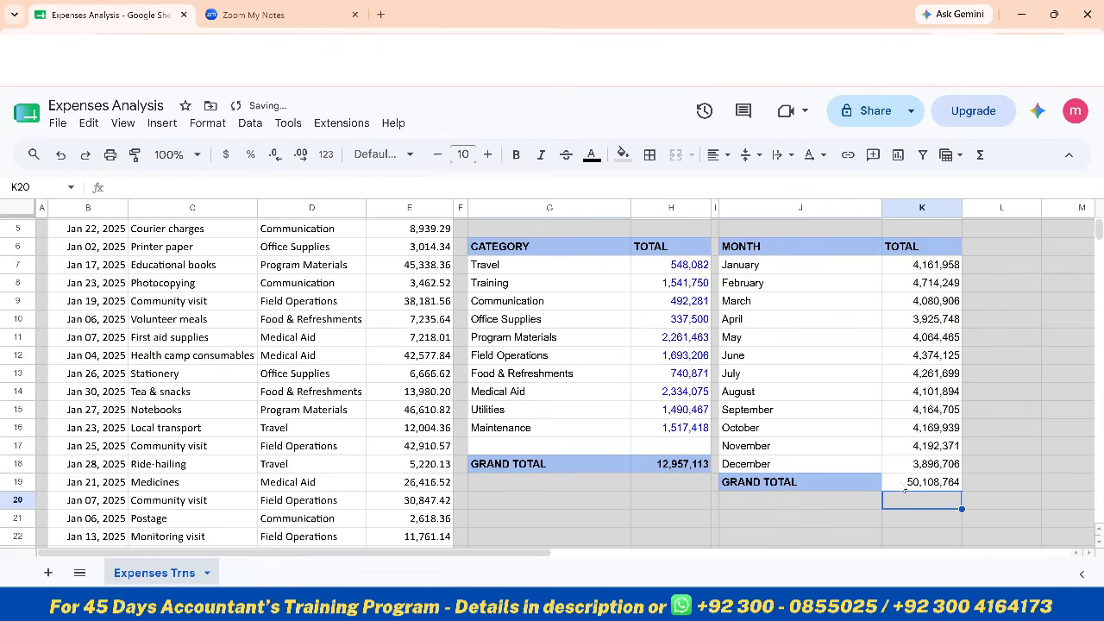
# Fill the monthly grand total cell K19 with the light blue of its GRAND TOTAL label and make its value bold
pyautogui.click(906, 483)
pyautogui.click(623, 154)
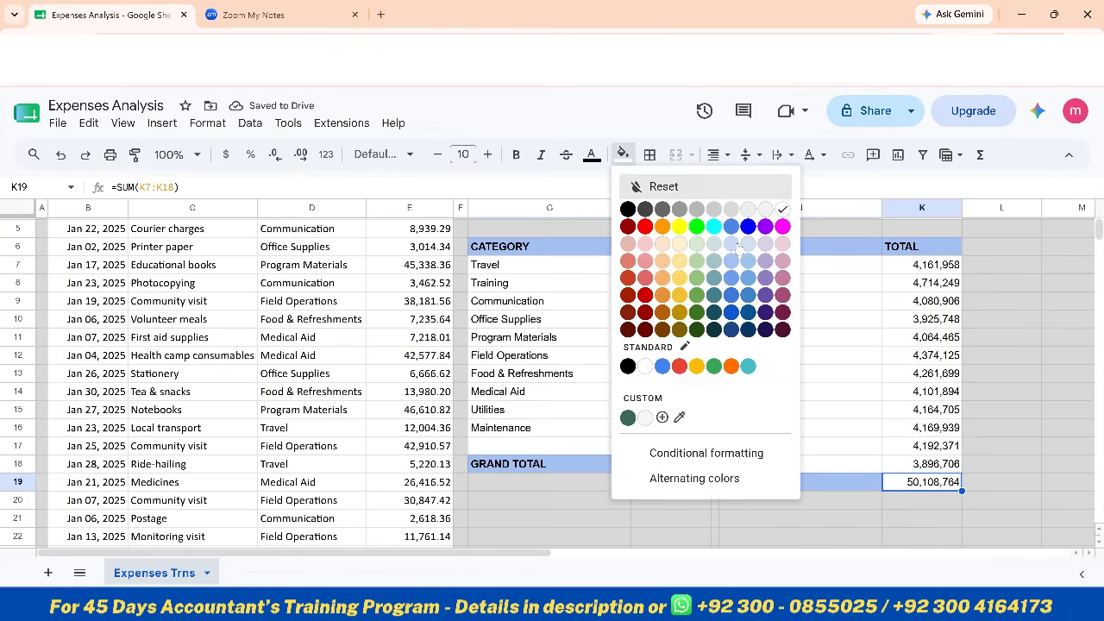
pyautogui.click(732, 261)
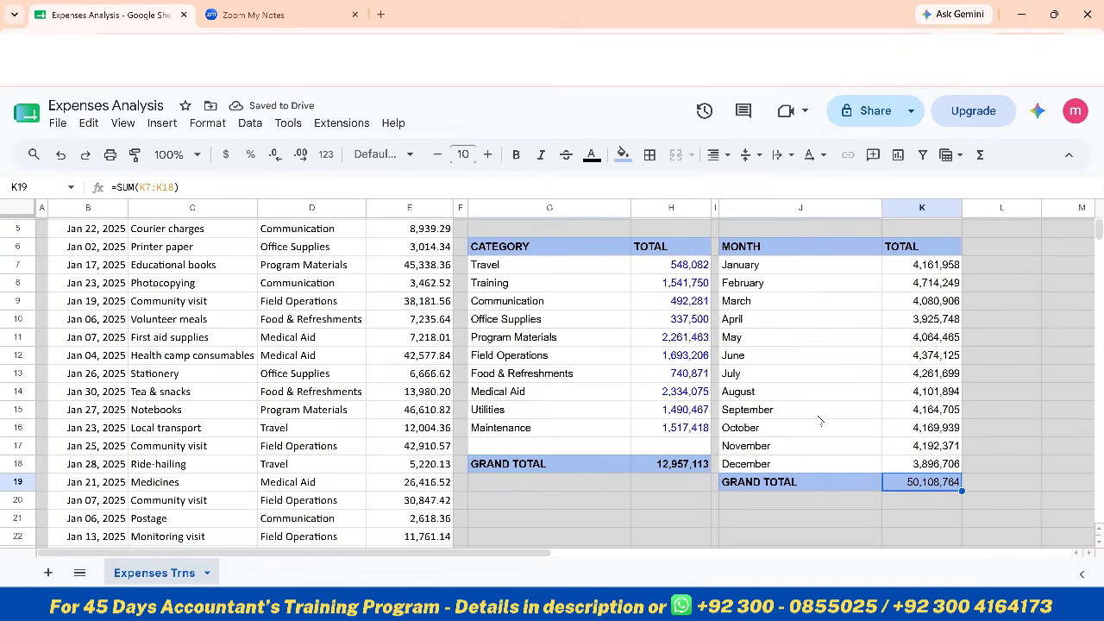
pyautogui.scroll(2, 789, 401)
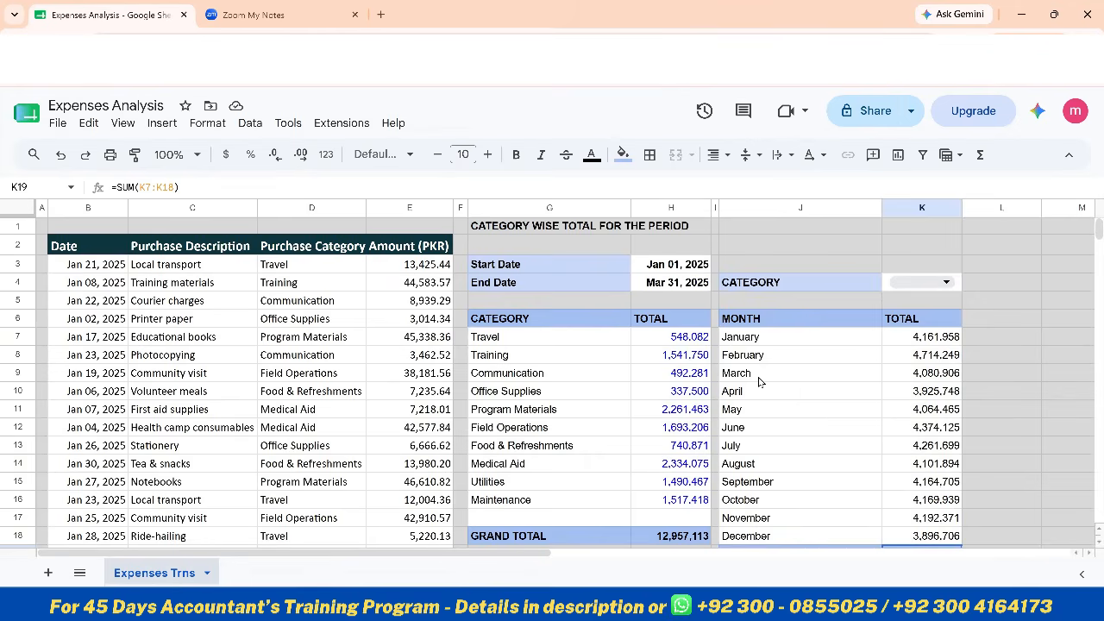
pyautogui.scroll(-2, 759, 380)
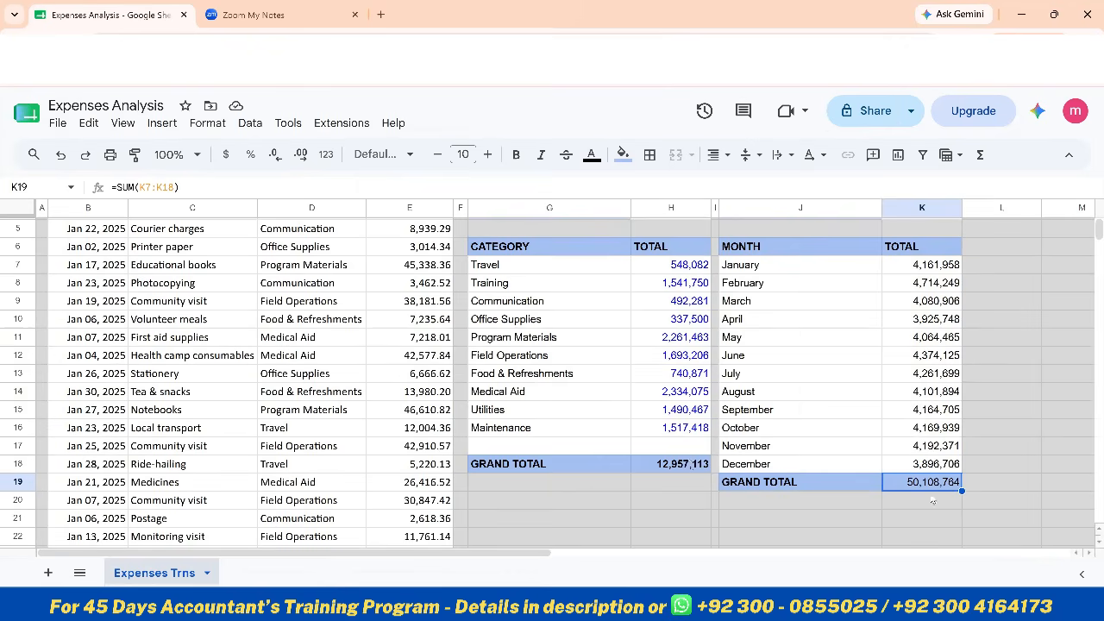
pyautogui.hotkey('ctrl', 'b')
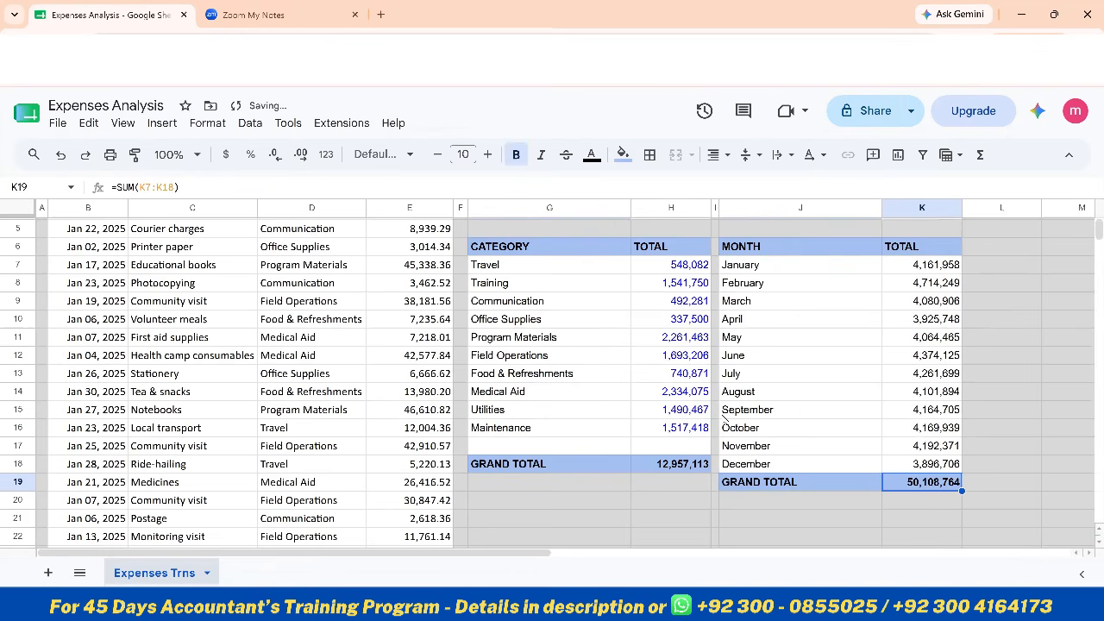
# Set the category summary's End Date in H4 to Dec 31, 2025
pyautogui.scroll(2, 725, 420)
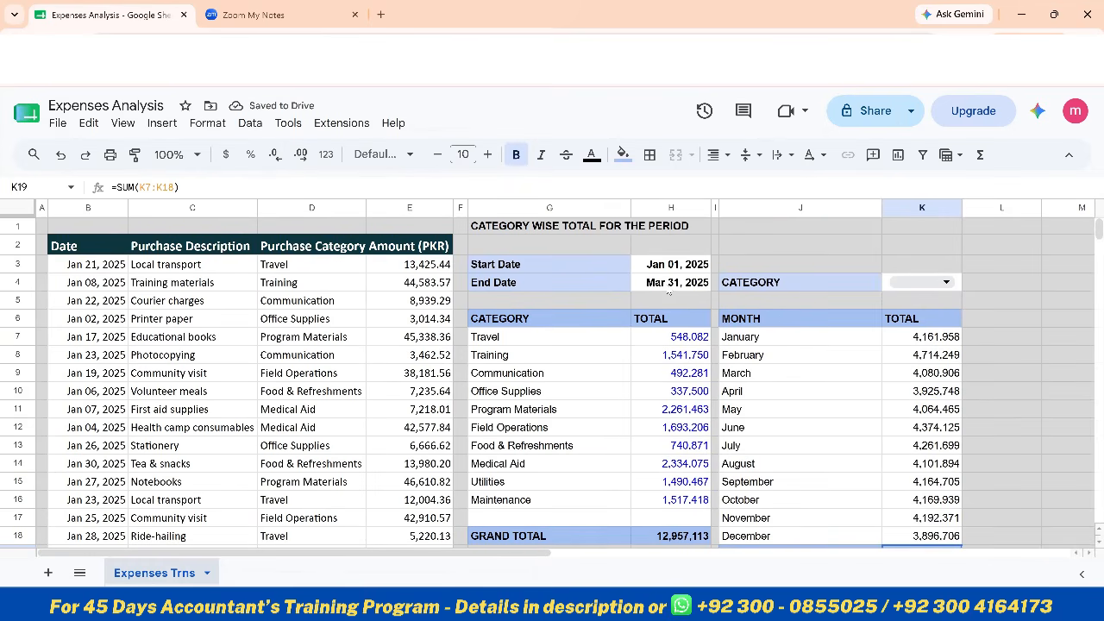
pyautogui.doubleClick(666, 282)
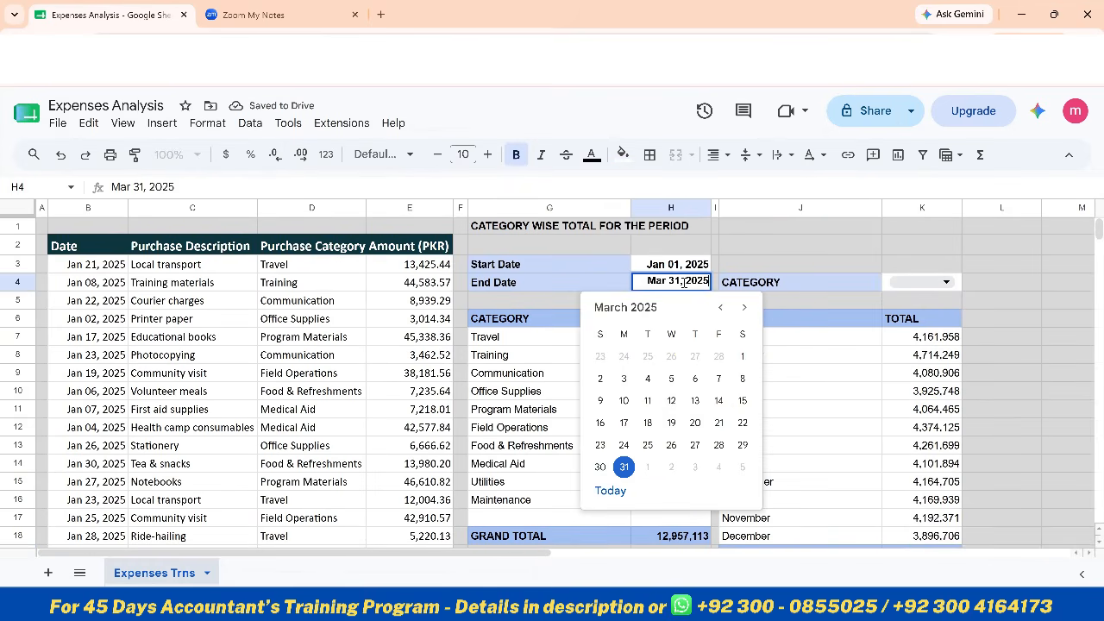
pyautogui.moveTo(667, 282); pyautogui.dragTo(639, 282)
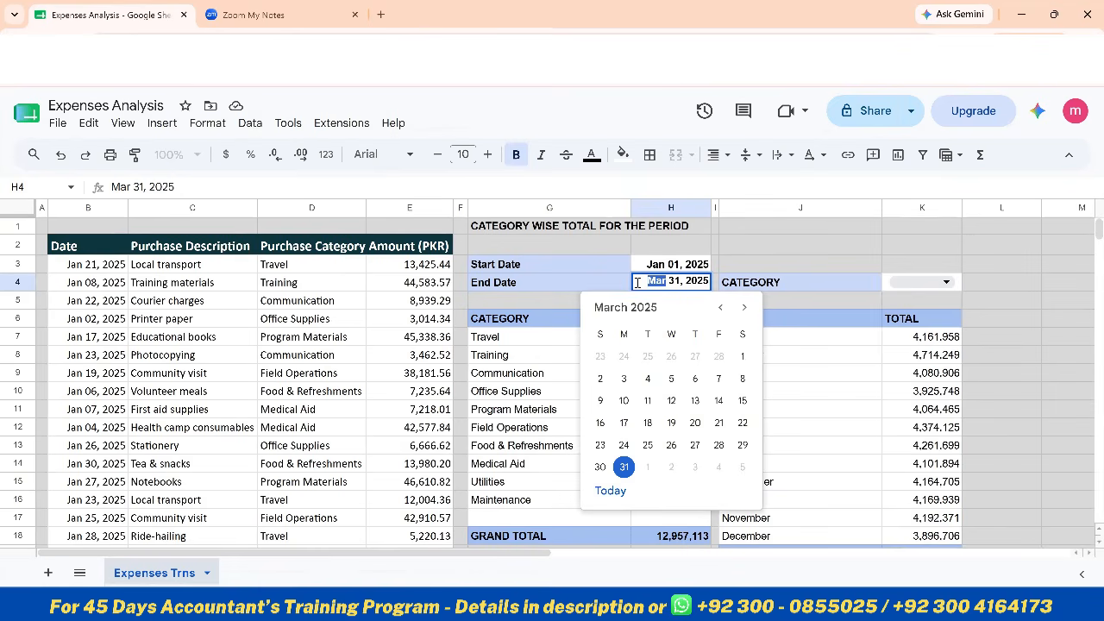
pyautogui.write('Dec')
pyautogui.press('Return')
pyautogui.press('Down')
pyautogui.press('Down')
pyautogui.press('Down')
pyautogui.press('Down')
pyautogui.press('Down')
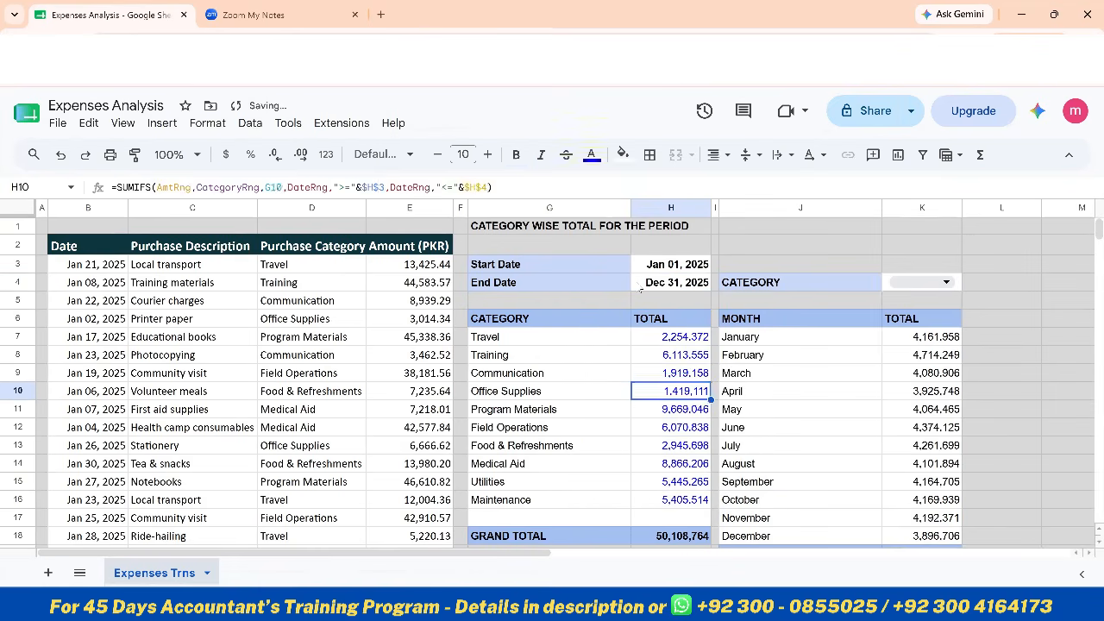
# Set the text colour of the monthly totals in K7:K18 to blue
pyautogui.press('Right')
pyautogui.press('Right')
pyautogui.press('Right')
pyautogui.press('Right')
pyautogui.press('Up')
pyautogui.press('Up')
pyautogui.press('Up')
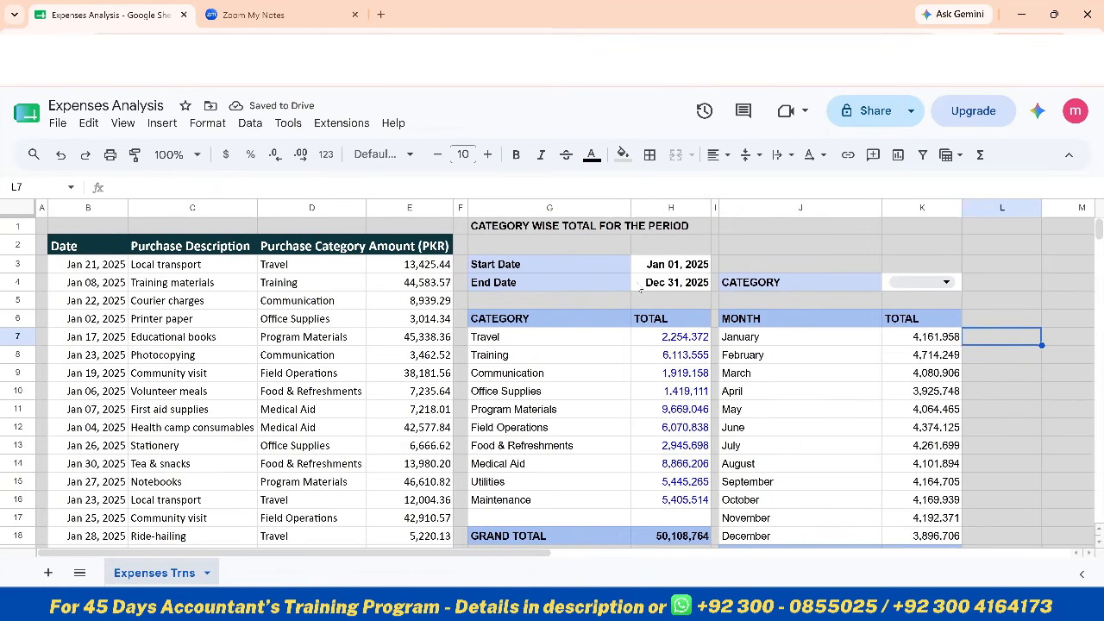
pyautogui.press('Left')
pyautogui.hotkey('shift', 'Down')
pyautogui.hotkey('shift', 'Down')
pyautogui.hotkey('shift', 'Down')
pyautogui.hotkey('shift', 'Down')
pyautogui.hotkey('shift', 'Down')
pyautogui.hotkey('shift', 'Down')
pyautogui.hotkey('shift', 'Down')
pyautogui.hotkey('shift', 'Down')
pyautogui.hotkey('shift', 'Down')
pyautogui.hotkey('shift', 'Down')
pyautogui.hotkey('shift', 'Down')
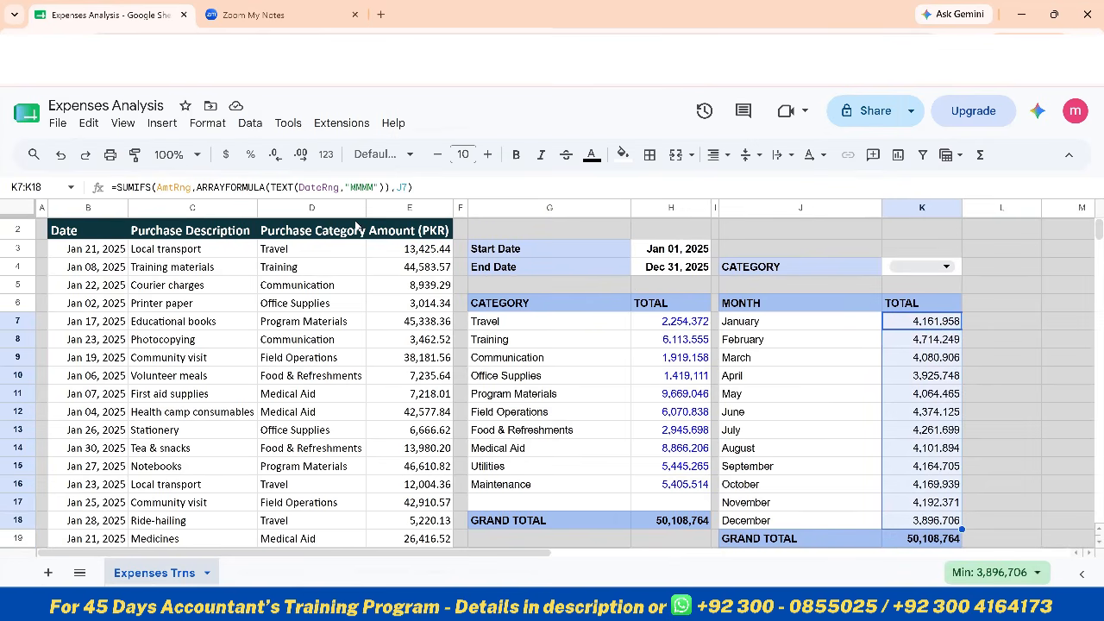
pyautogui.click(592, 155)
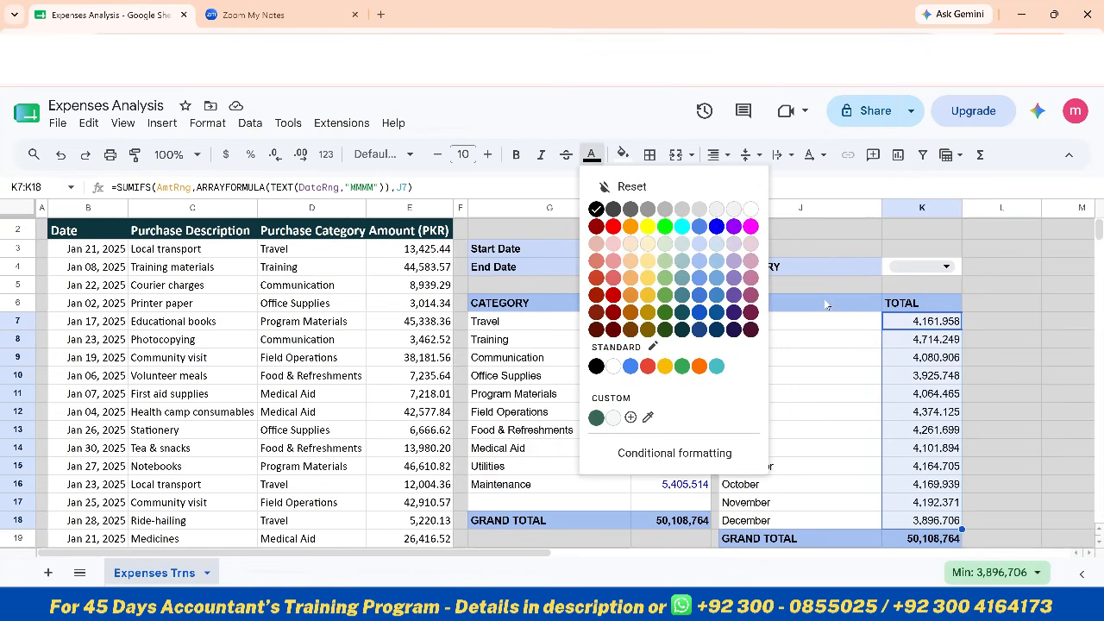
pyautogui.click(717, 227)
pyautogui.scroll(1, 865, 363)
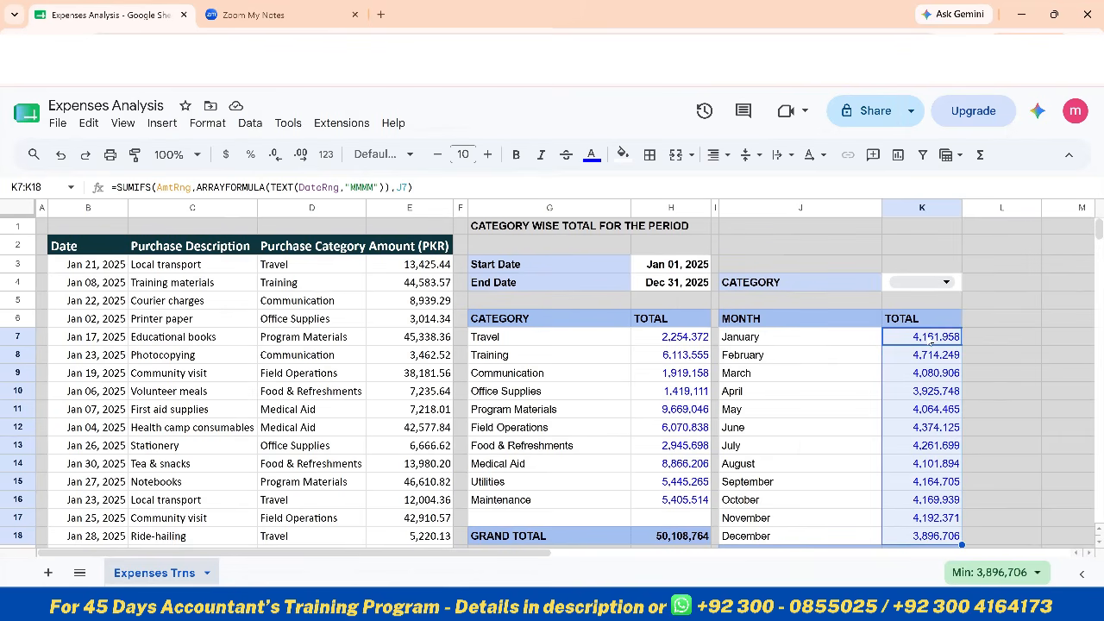
# Copy the SUMIFS expression without its equals sign from January's total cell K7 and clear the cell
pyautogui.click(930, 341)
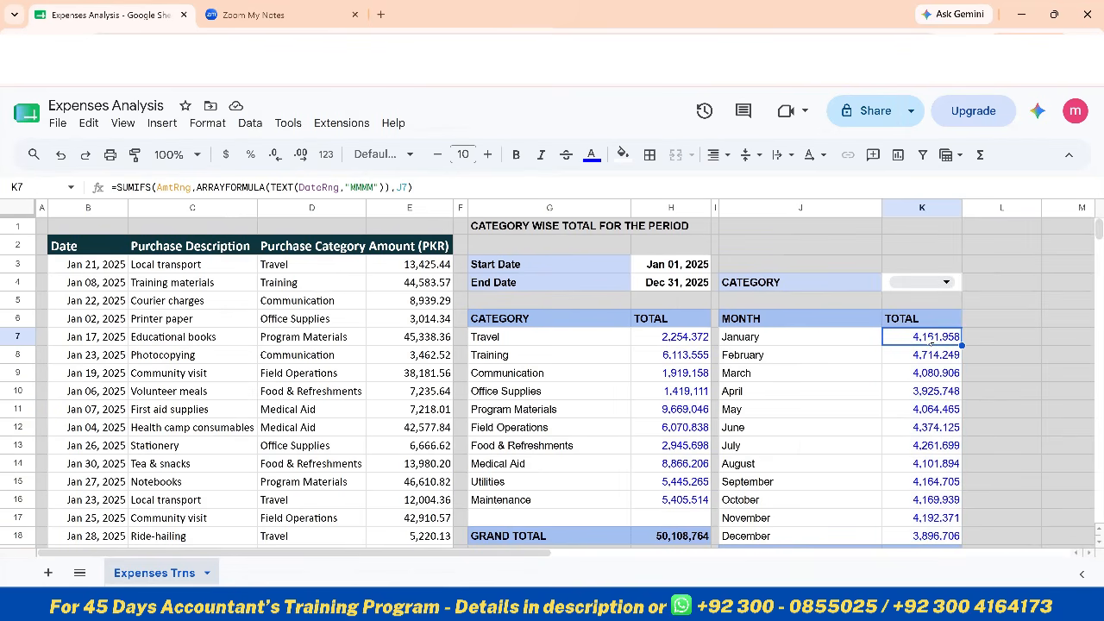
pyautogui.doubleClick(930, 338)
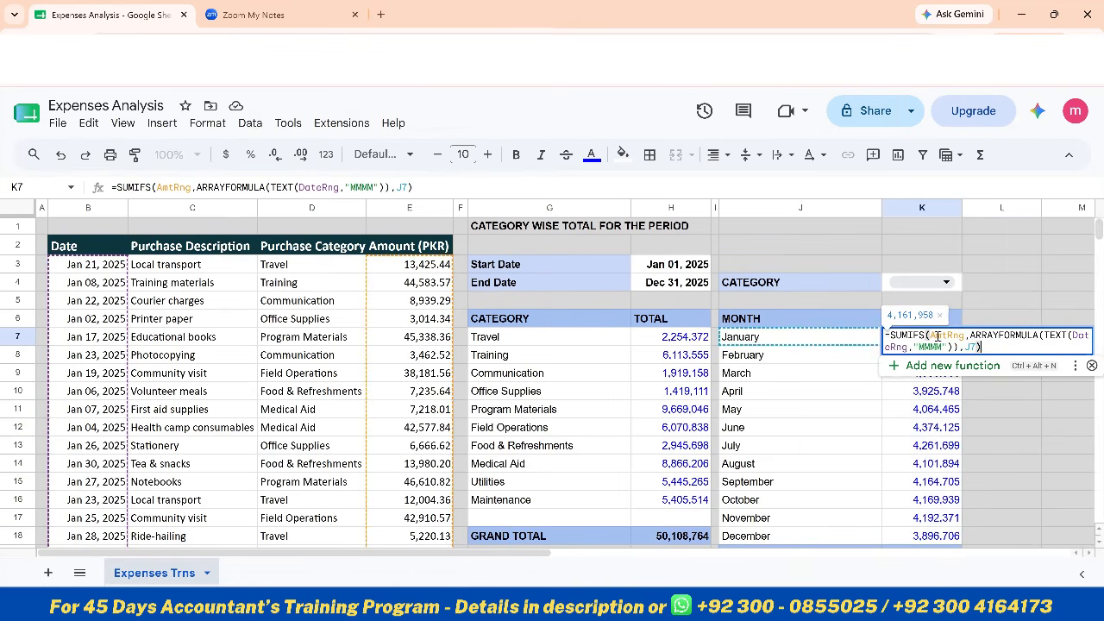
pyautogui.moveTo(975, 346); pyautogui.dragTo(895, 336)
pyautogui.hotkey('ctrl', 'c')
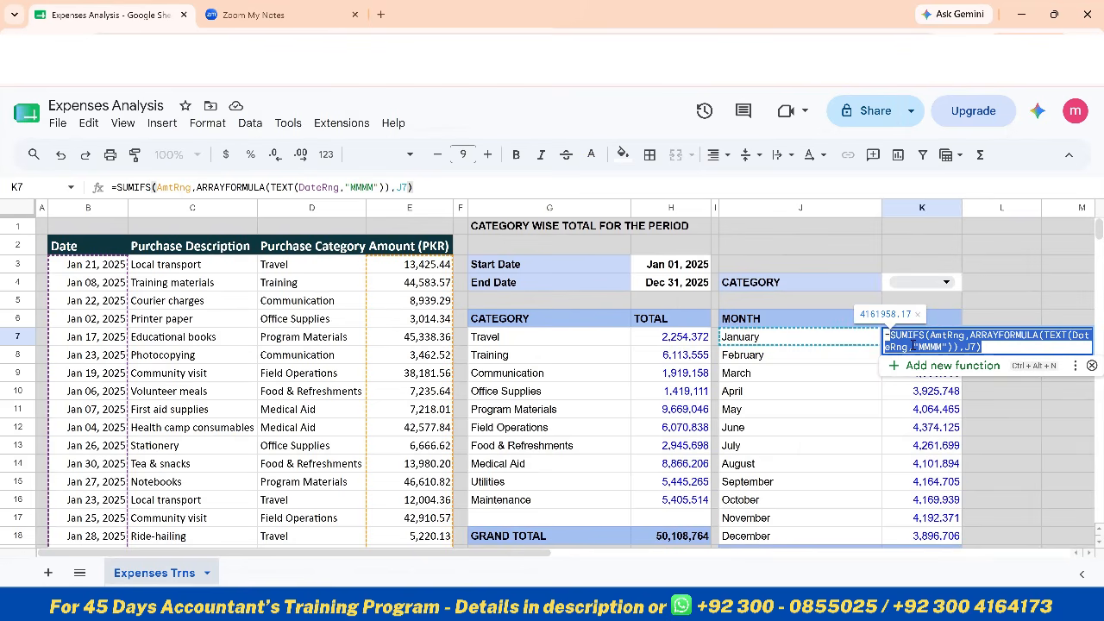
pyautogui.press('Escape')
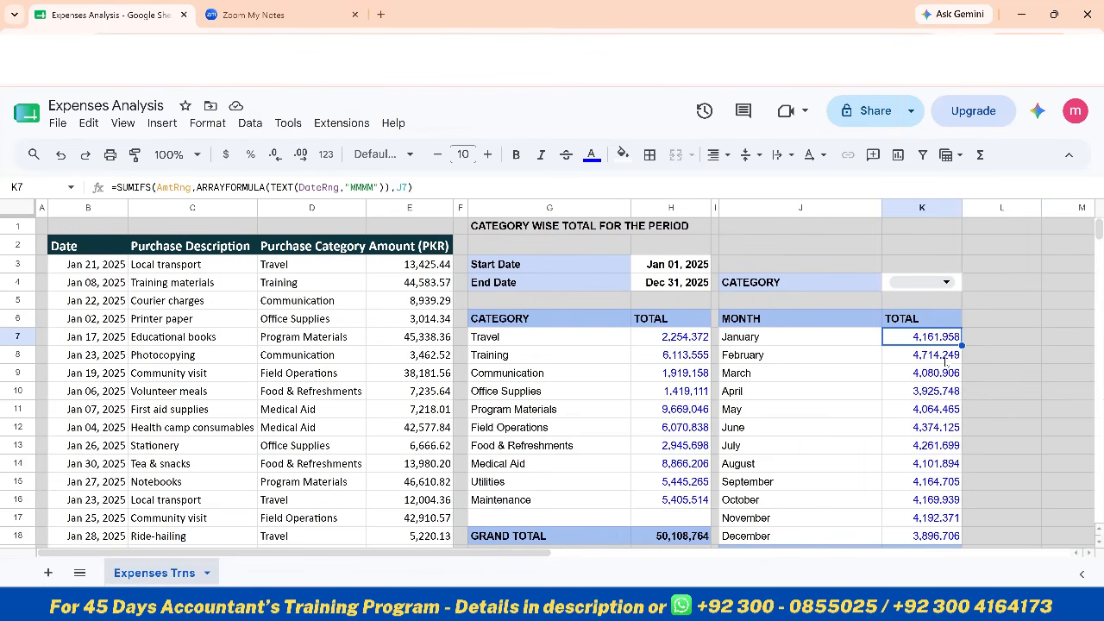
pyautogui.press('Delete')
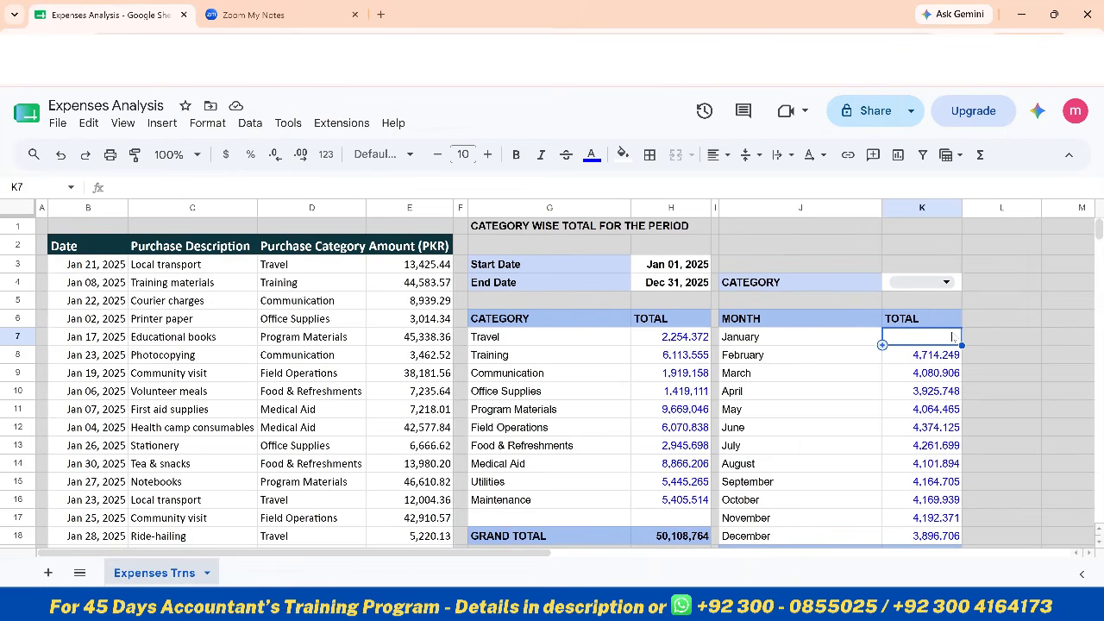
# Begin an IF formula in K7 that tests $K$4="" and uses the copied SUMIFS expression as the value if true
pyautogui.click(187, 184)
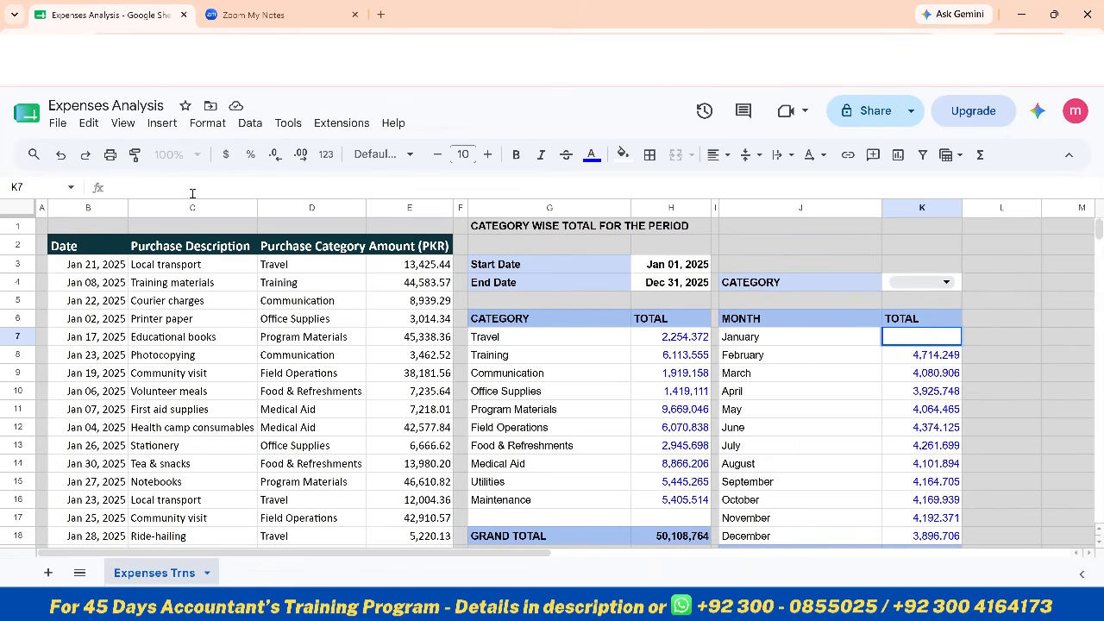
pyautogui.write('=if')
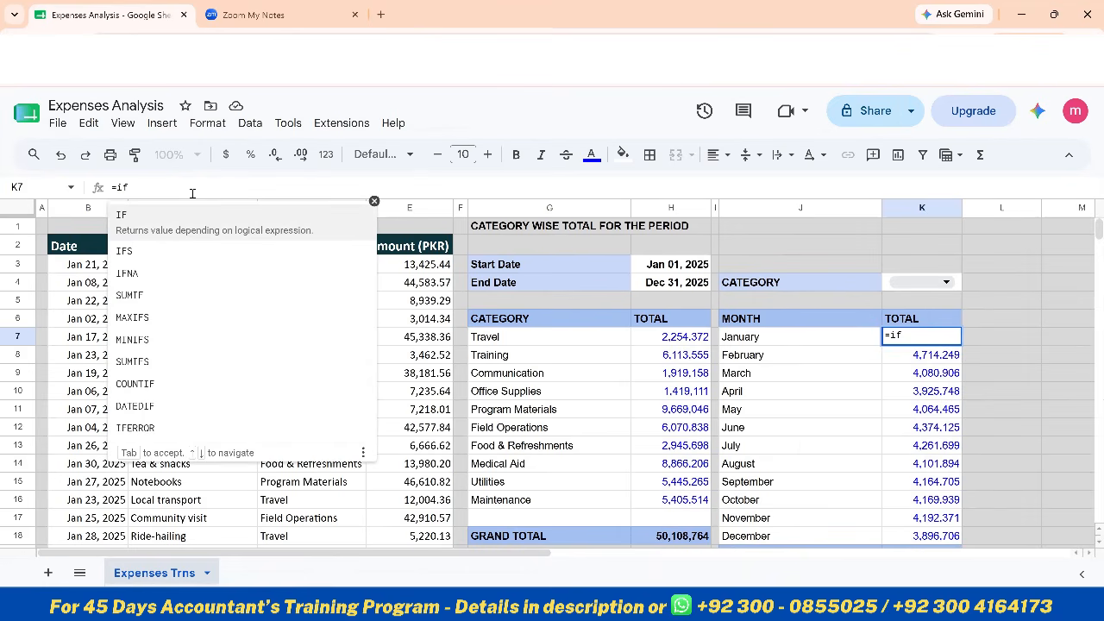
pyautogui.press('Tab')
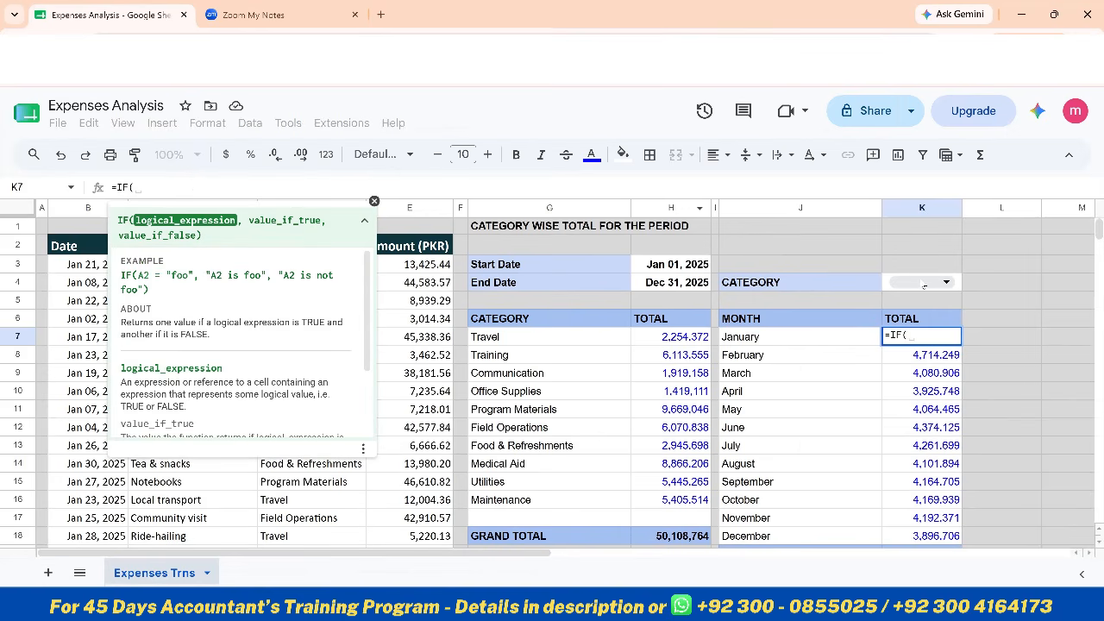
pyautogui.click(924, 286)
pyautogui.press('F4')
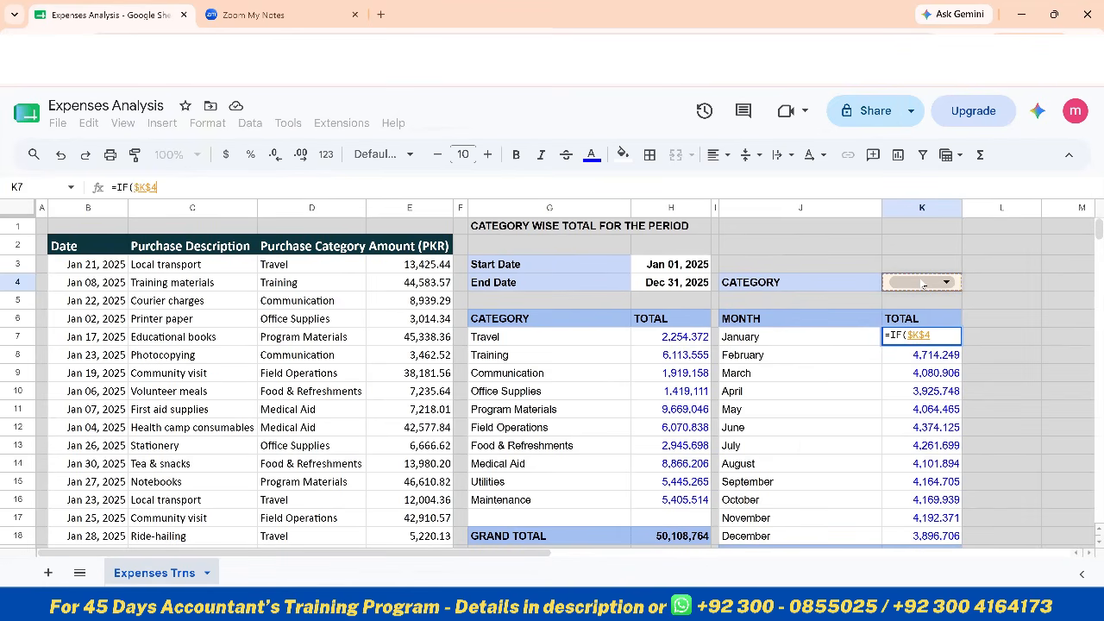
pyautogui.write('=')
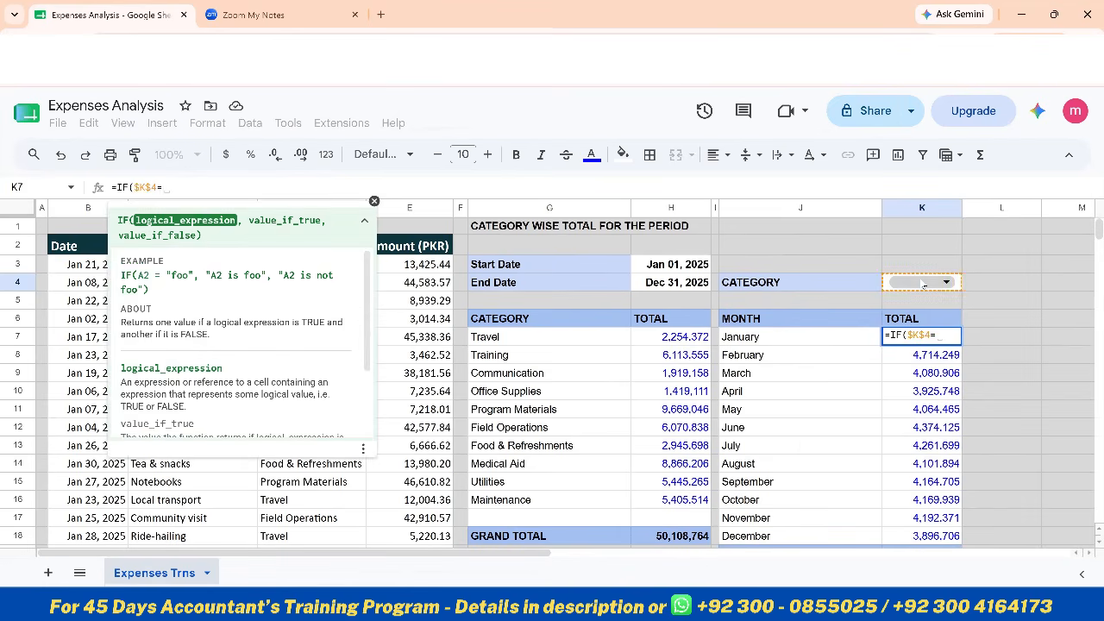
pyautogui.write('""')
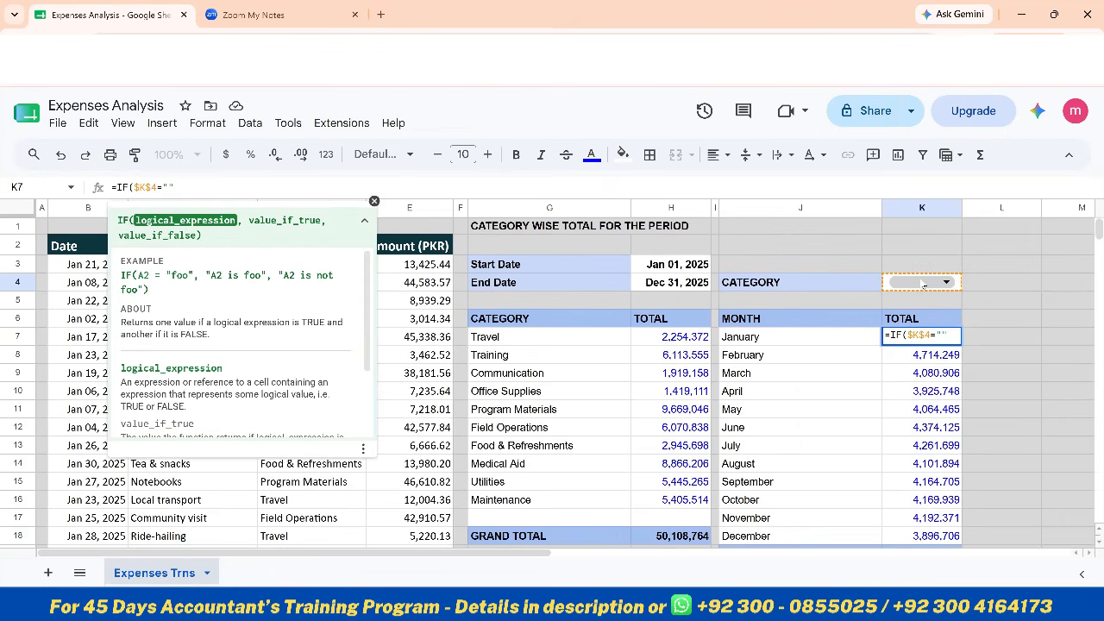
pyautogui.write(',')
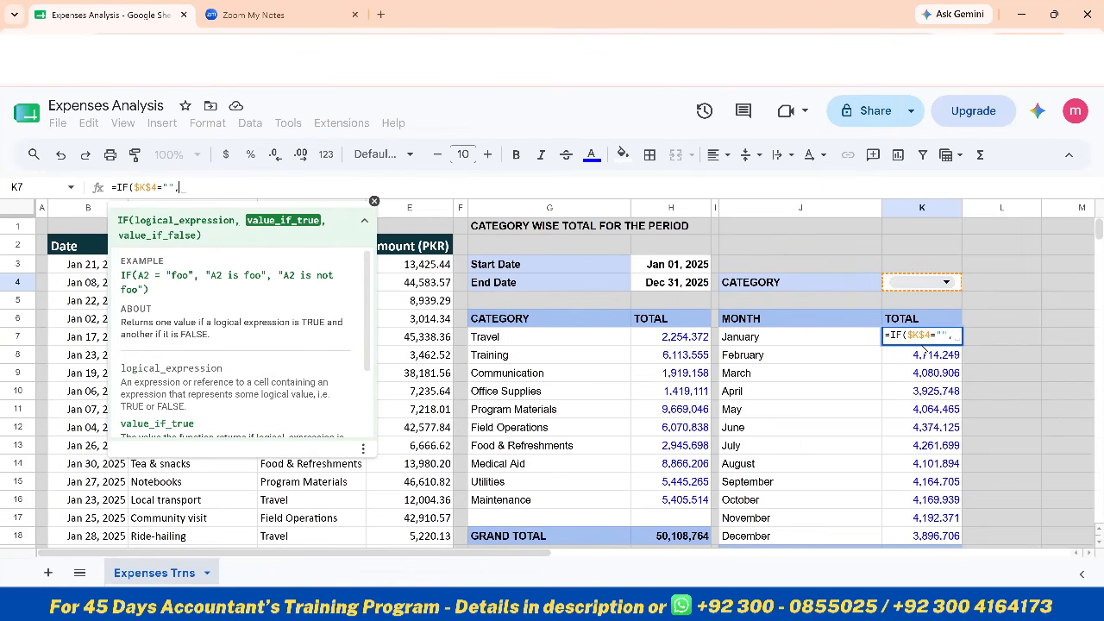
pyautogui.hotkey('ctrl', 'v')
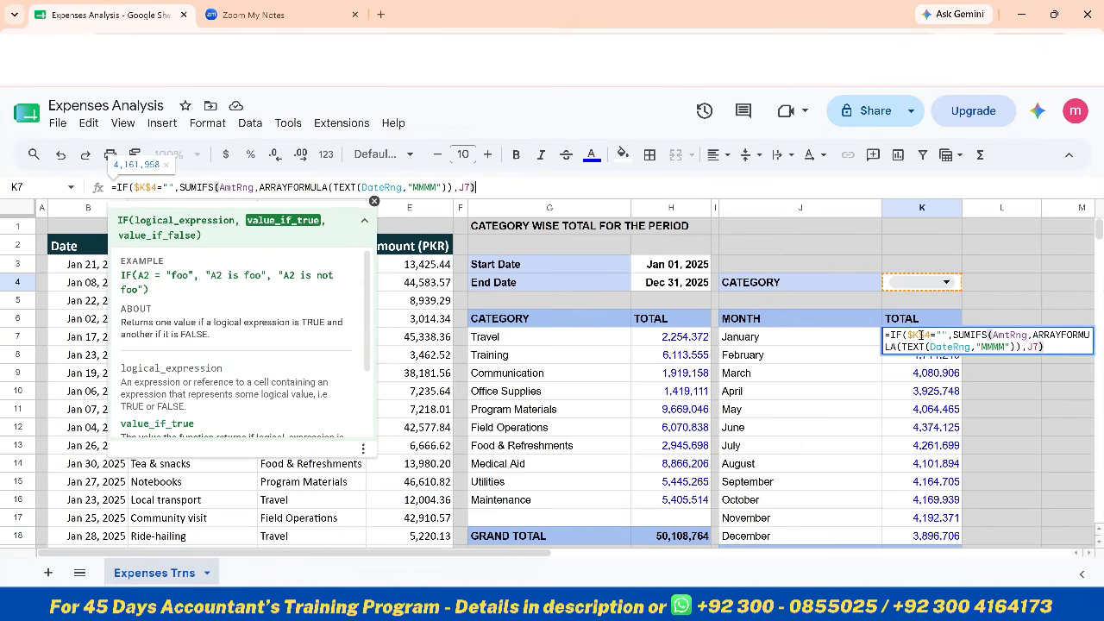
pyautogui.write(',')
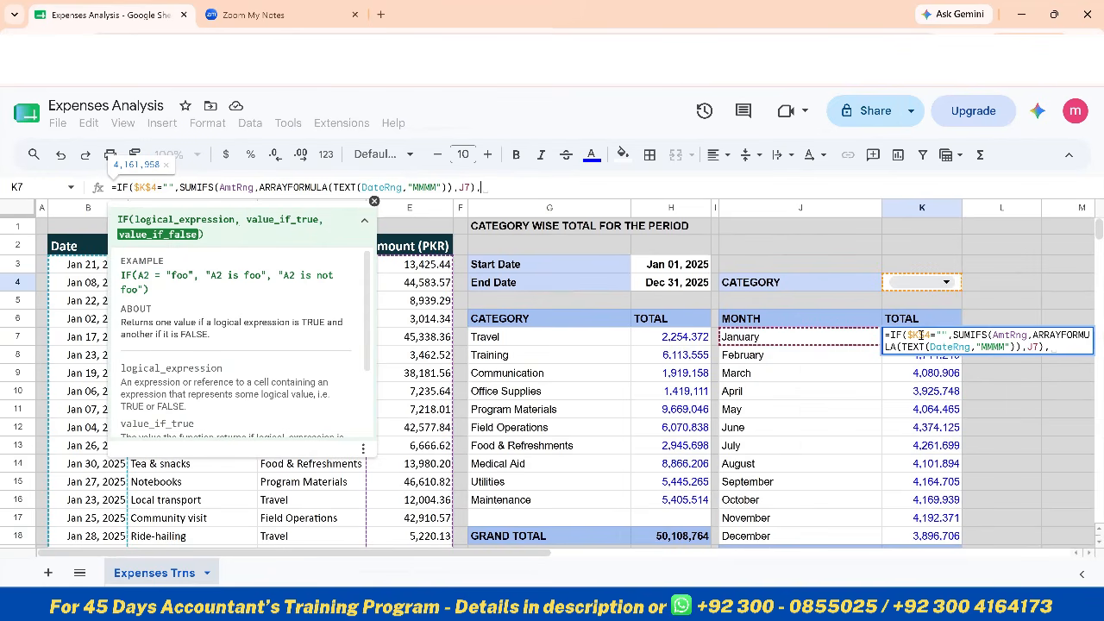
# Complete K7's IF with the copied SUMIFS as the false value, adding CategoryRng matched to $K$4, and enter the formula
pyautogui.hotkey('ctrl', 'v')
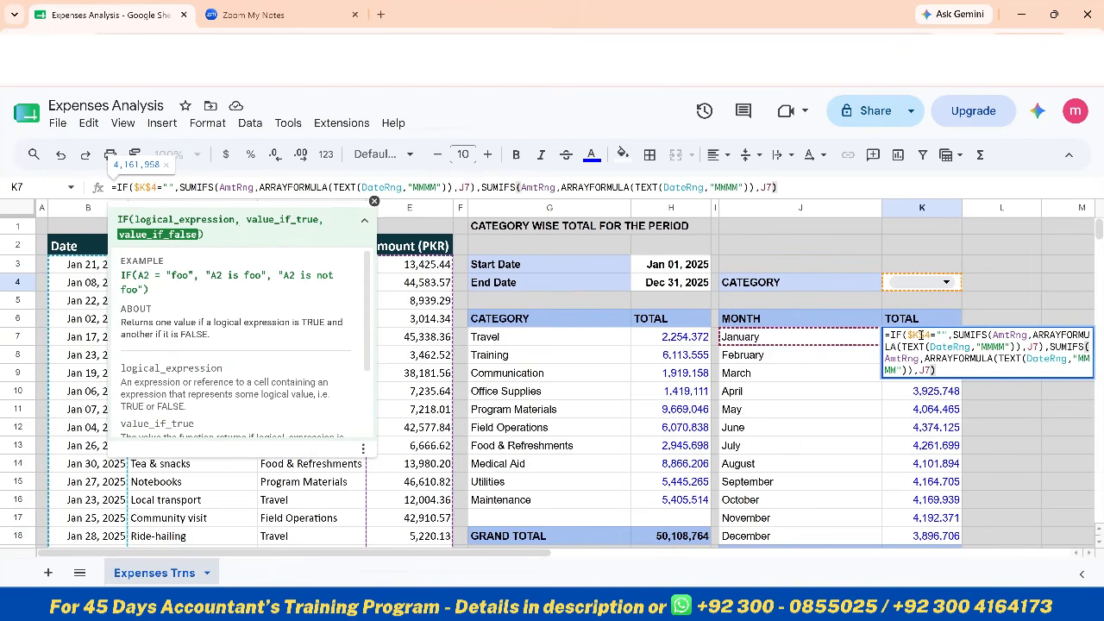
pyautogui.press('BackSpace')
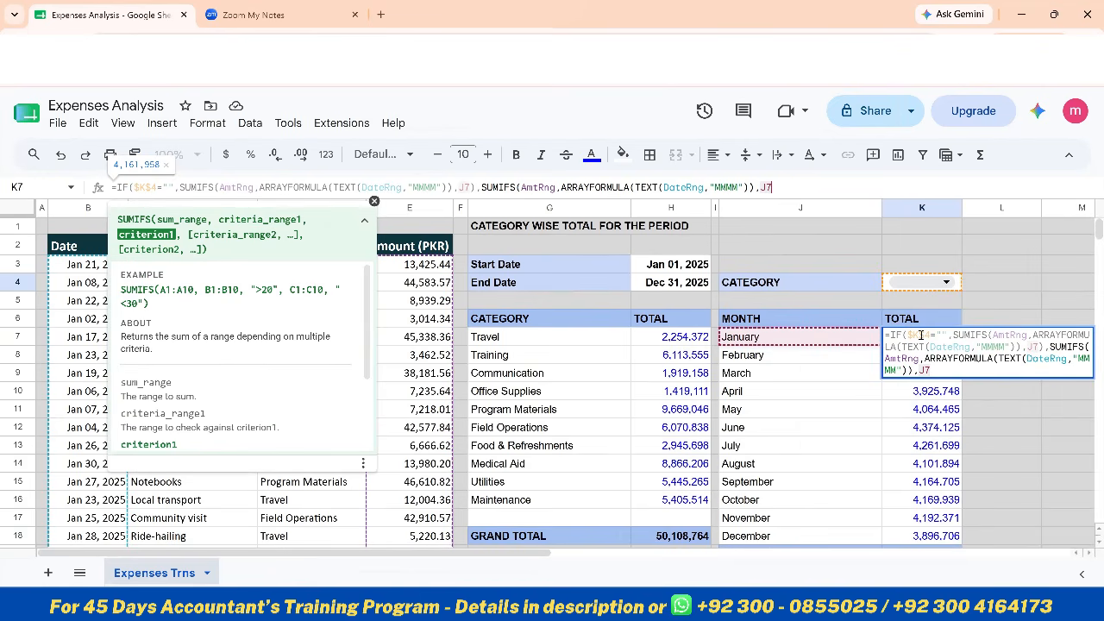
pyautogui.write(',')
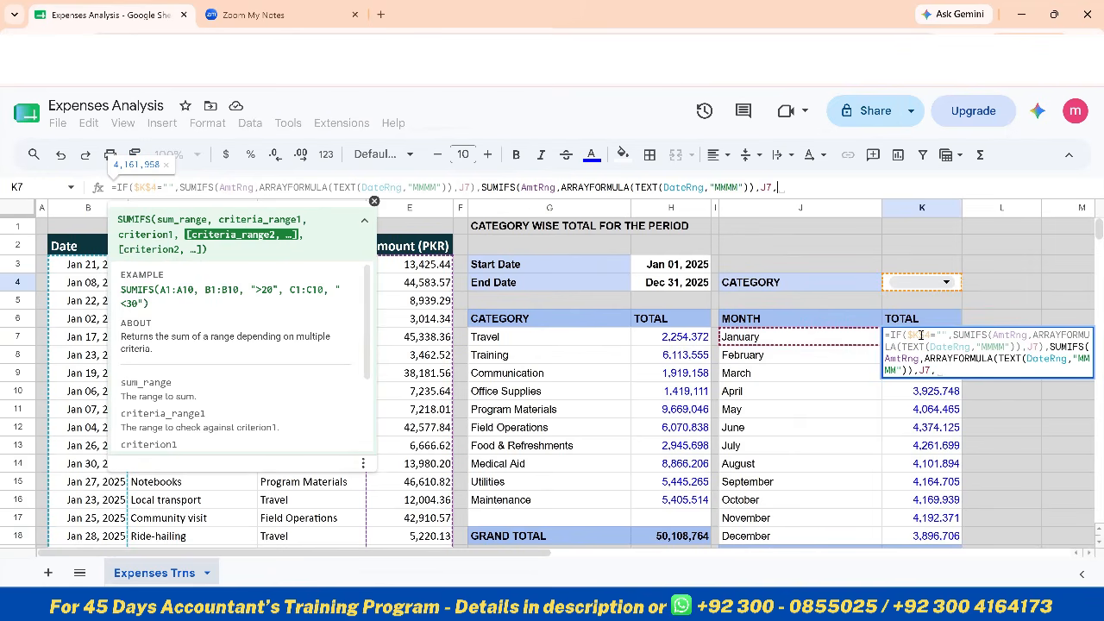
pyautogui.write('cate')
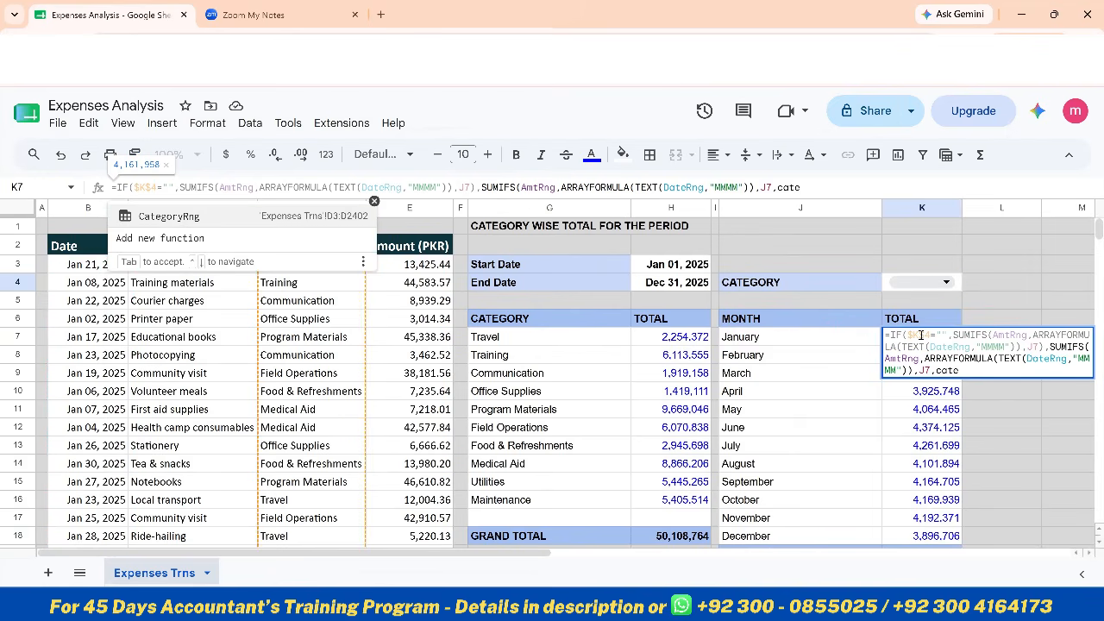
pyautogui.press('Tab')
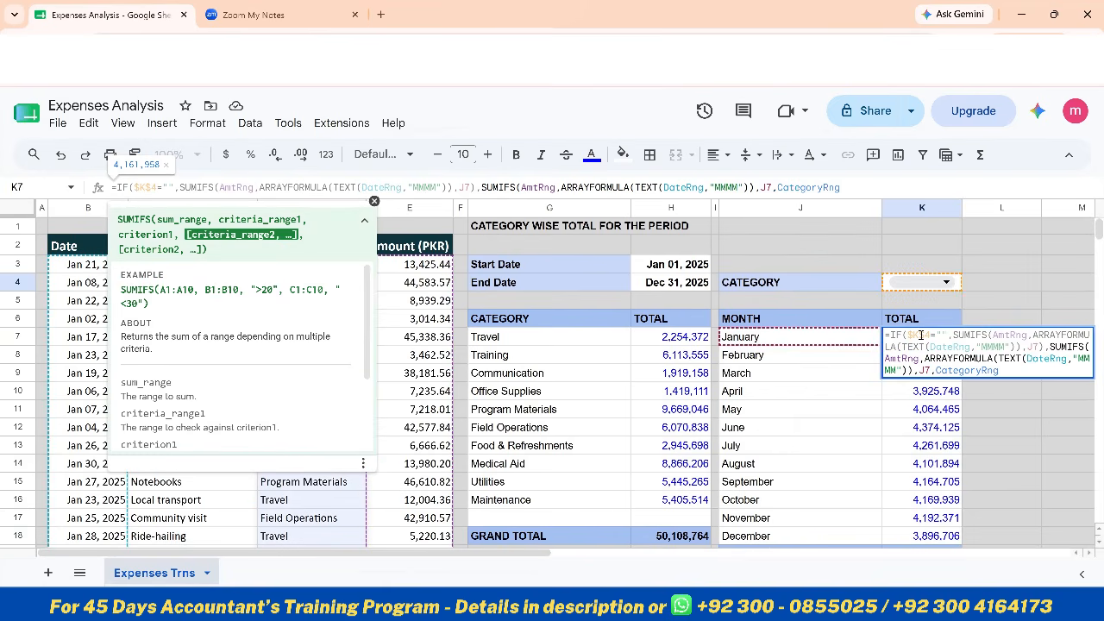
pyautogui.write(',')
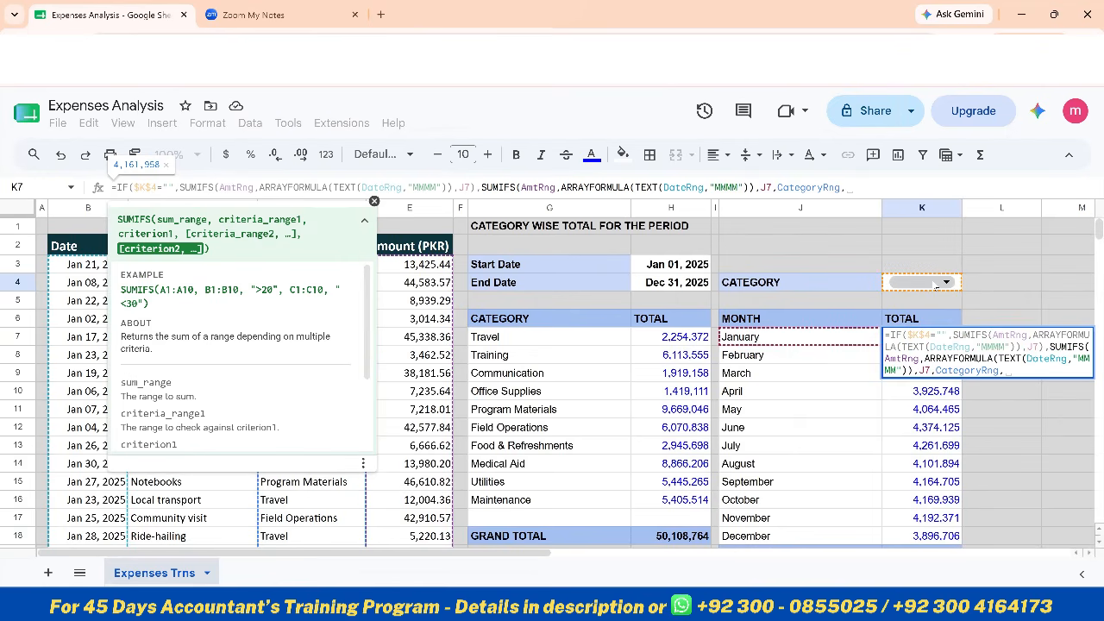
pyautogui.click(934, 285)
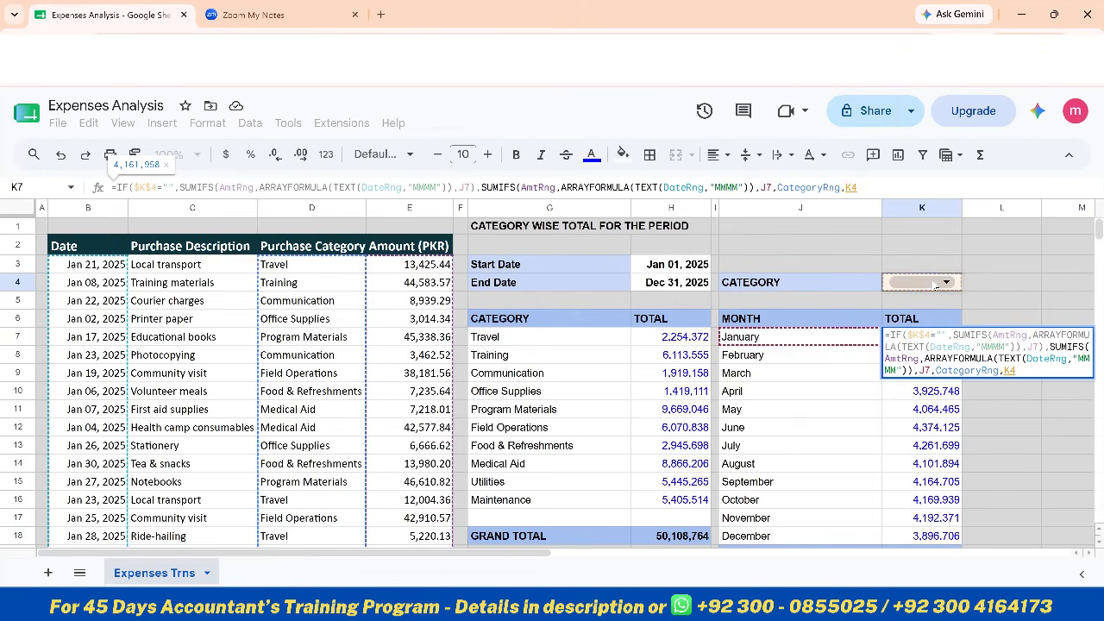
pyautogui.press('F4')
pyautogui.write('))')
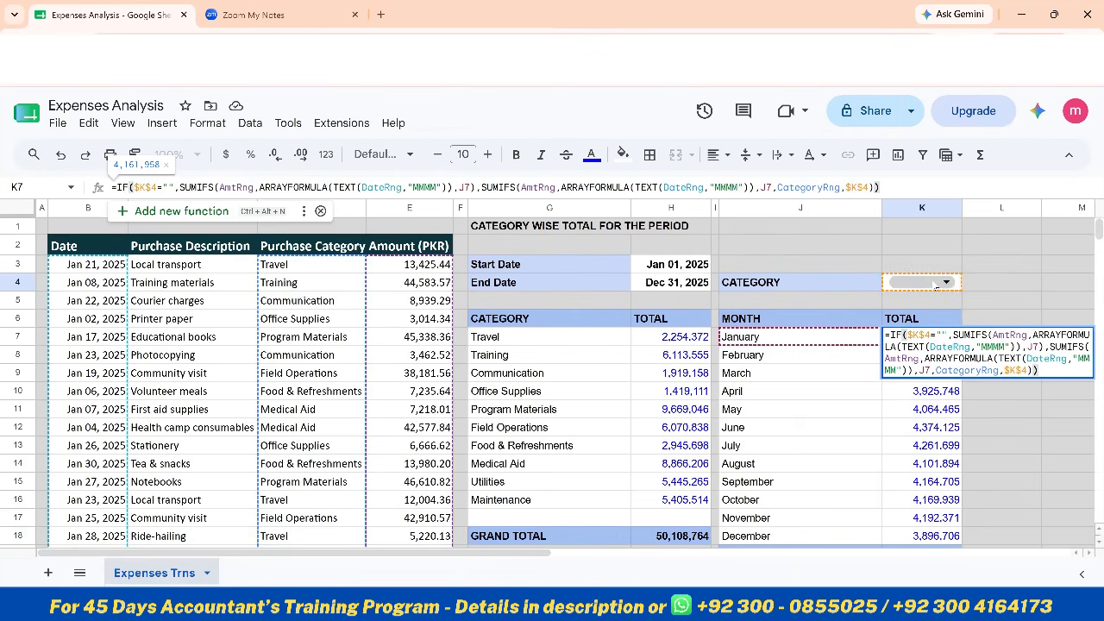
pyautogui.press('Return')
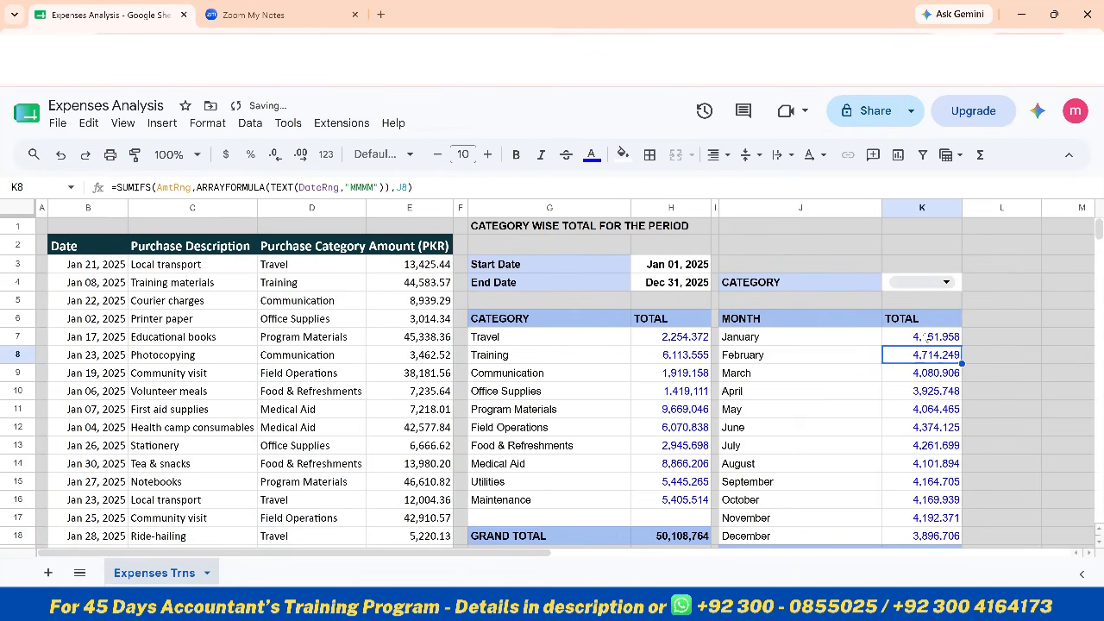
# Fill the new IF formula from K7 down through December in K18
pyautogui.click(927, 337)
pyautogui.moveTo(960, 343); pyautogui.dragTo(961, 537)
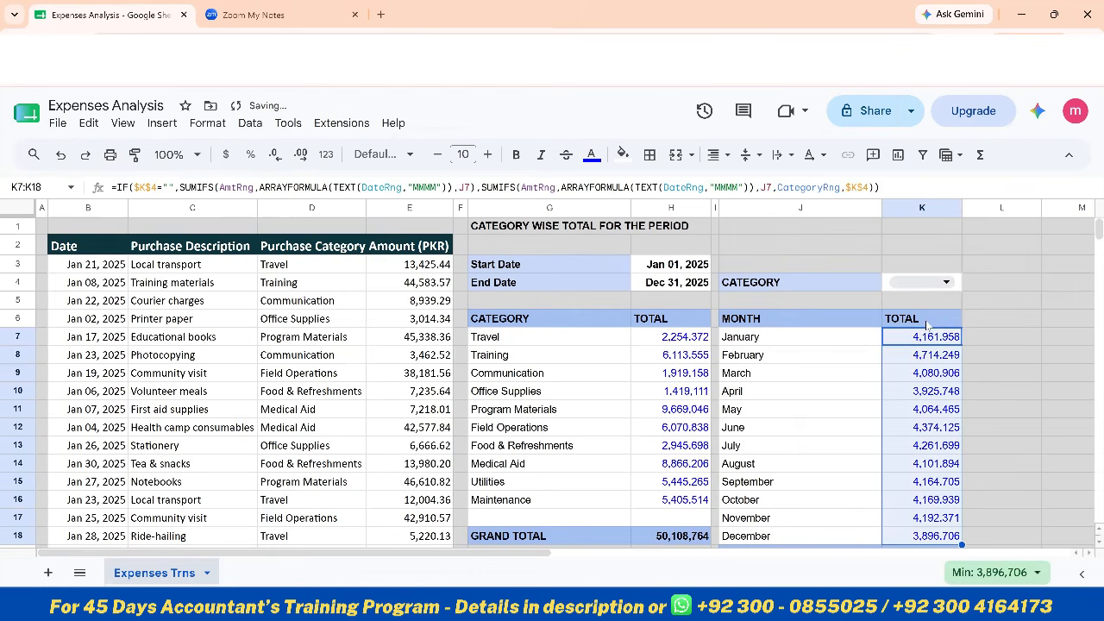
pyautogui.scroll(-2, 955, 379)
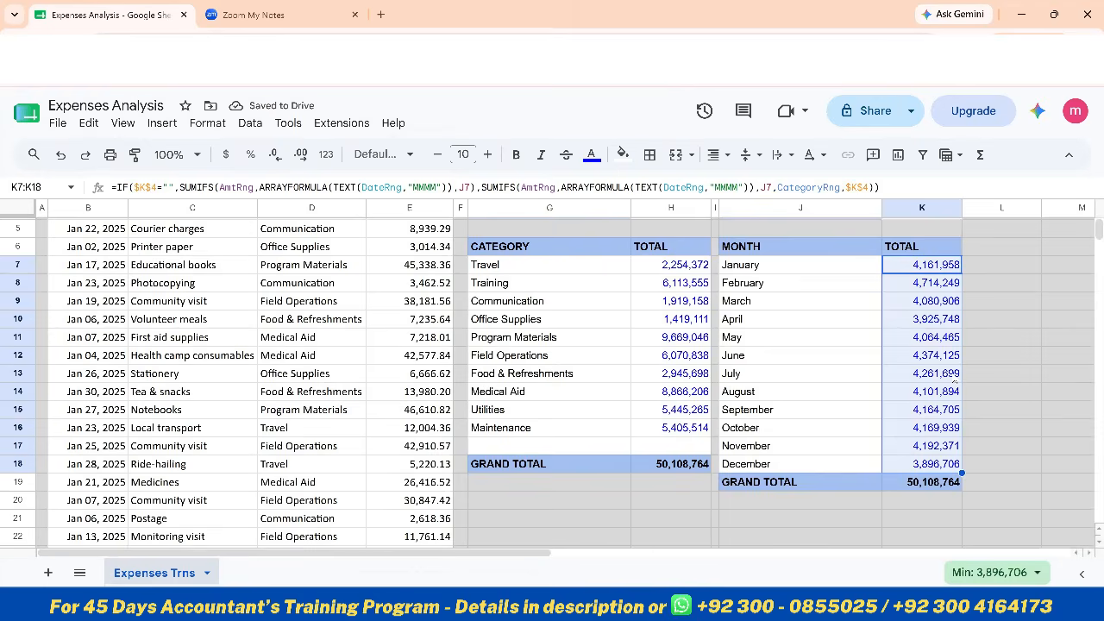
pyautogui.scroll(2, 954, 380)
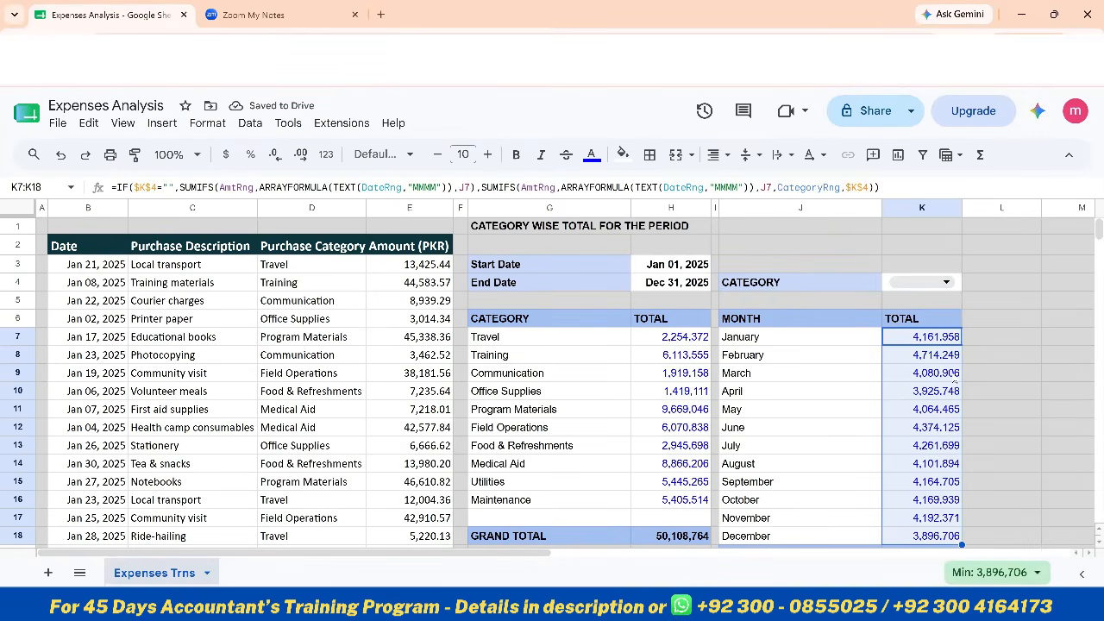
# Test the monthly totals by choosing Travel and then Office Supplies in the category dropdown K4
pyautogui.click(947, 282)
pyautogui.click(916, 309)
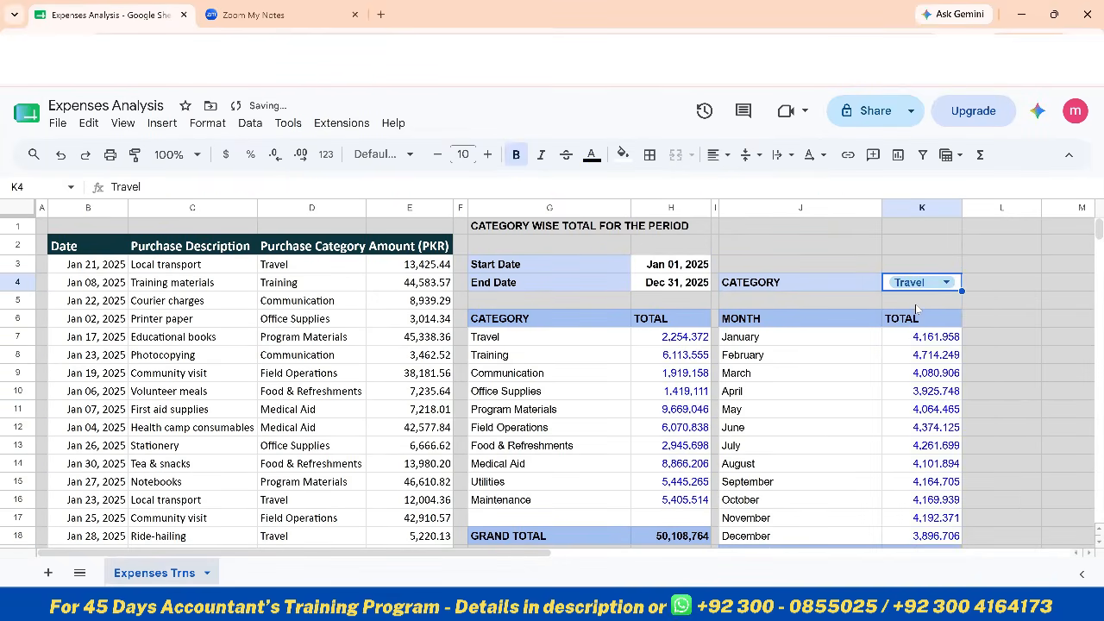
pyautogui.scroll(-2, 916, 309)
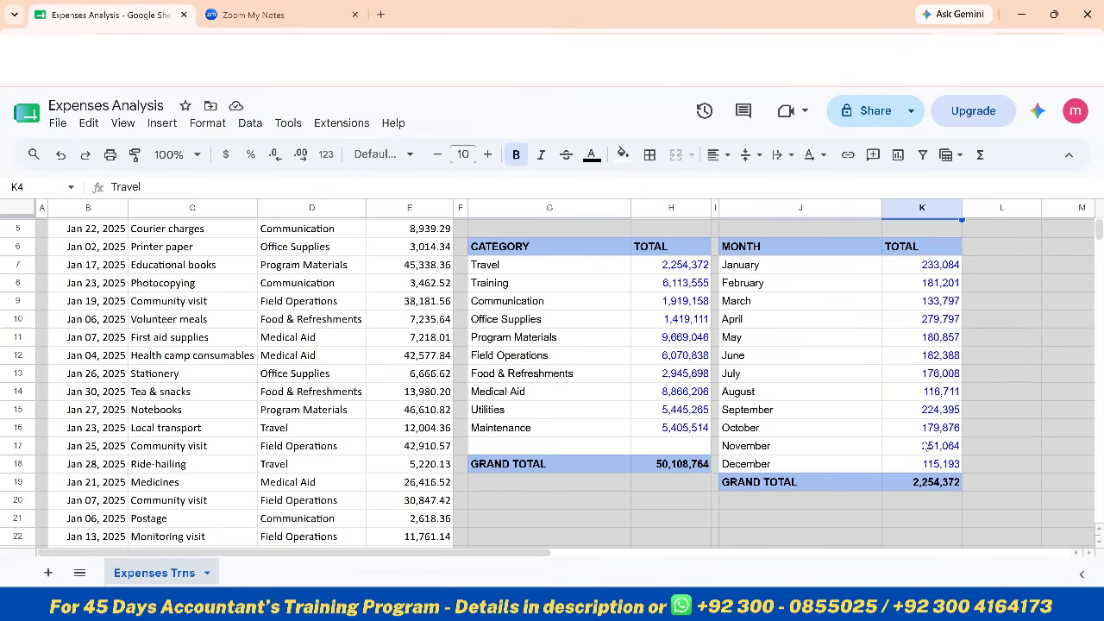
pyautogui.scroll(2, 924, 445)
pyautogui.click(940, 283)
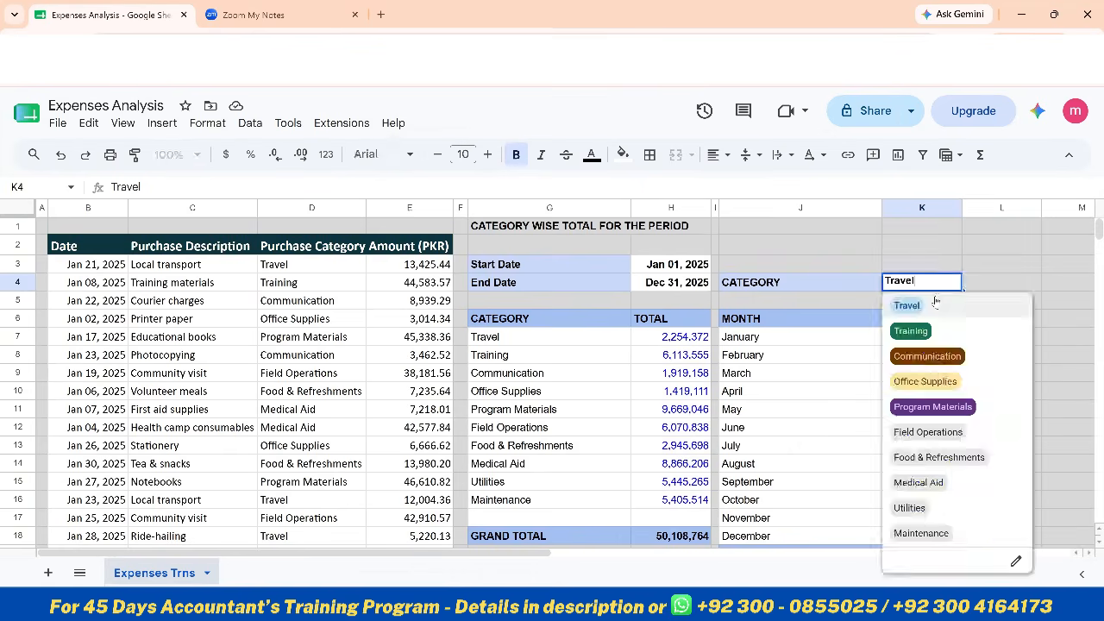
pyautogui.click(914, 381)
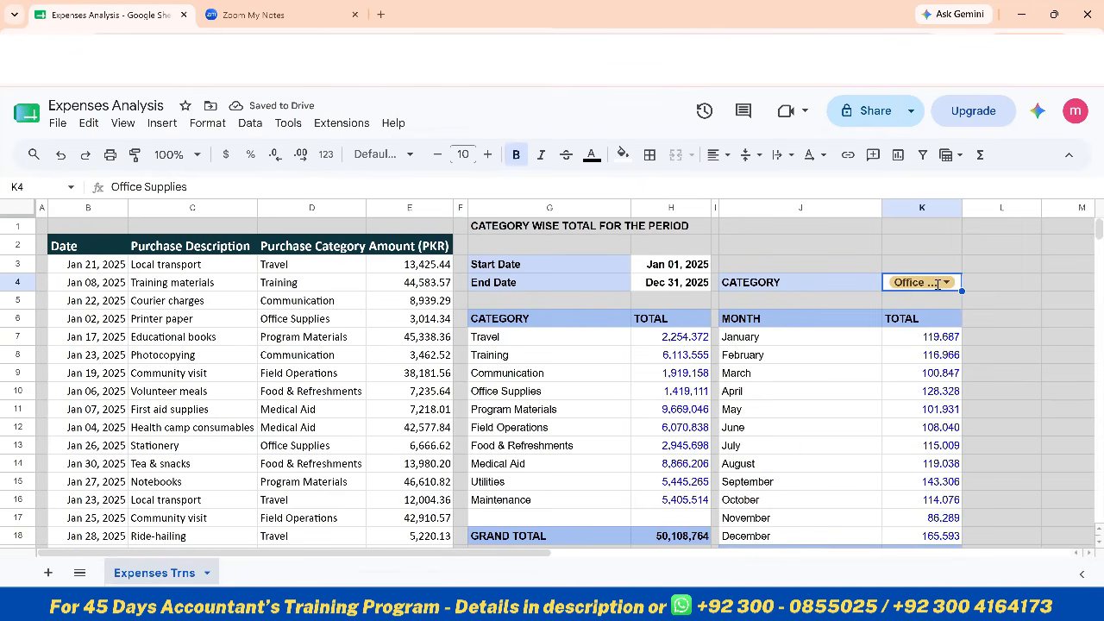
# Clear the category dropdown in K4 and check the all-category monthly totals against the category-wise grand total
pyautogui.click(938, 284)
pyautogui.press('BackSpace')
pyautogui.press('BackSpace')
pyautogui.press('BackSpace')
pyautogui.press('BackSpace')
pyautogui.press('BackSpace')
pyautogui.press('BackSpace')
pyautogui.press('BackSpace')
pyautogui.press('BackSpace')
pyautogui.press('BackSpace')
pyautogui.press('BackSpace')
pyautogui.press('BackSpace')
pyautogui.press('BackSpace')
pyautogui.press('BackSpace')
pyautogui.press('BackSpace')
pyautogui.press('BackSpace')
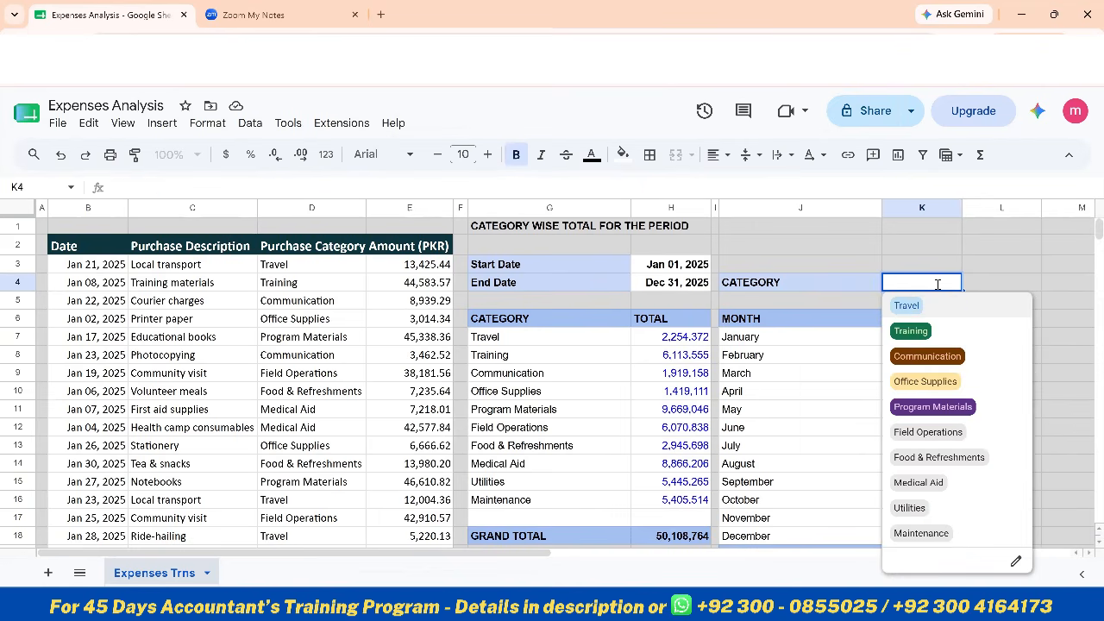
pyautogui.press('Return')
pyautogui.click(938, 284)
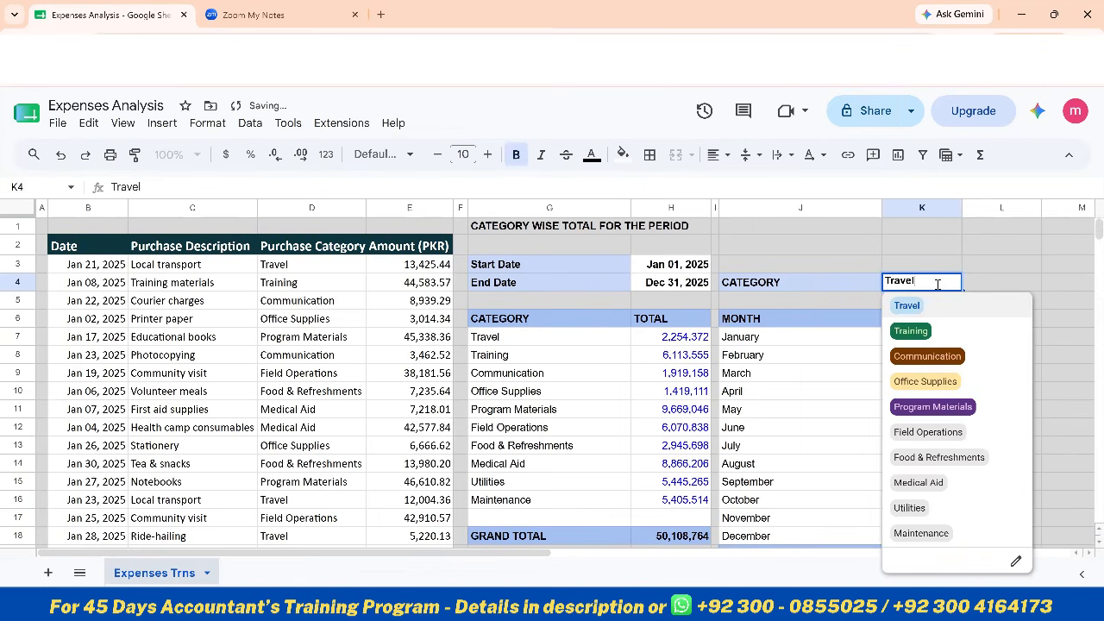
pyautogui.moveTo(938, 285); pyautogui.dragTo(830, 282)
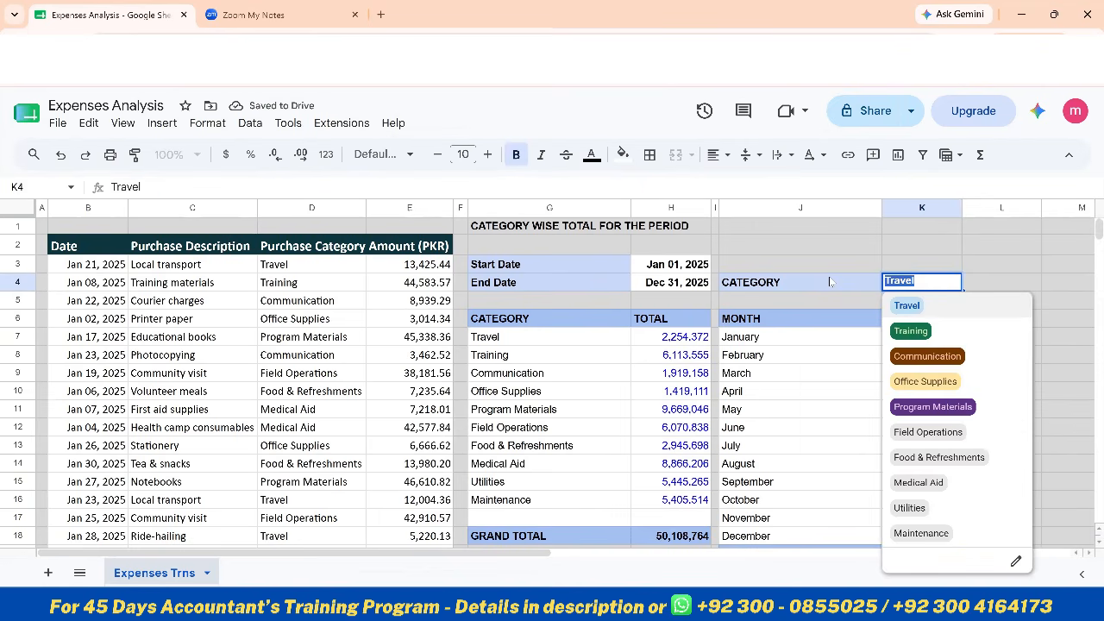
pyautogui.press('BackSpace')
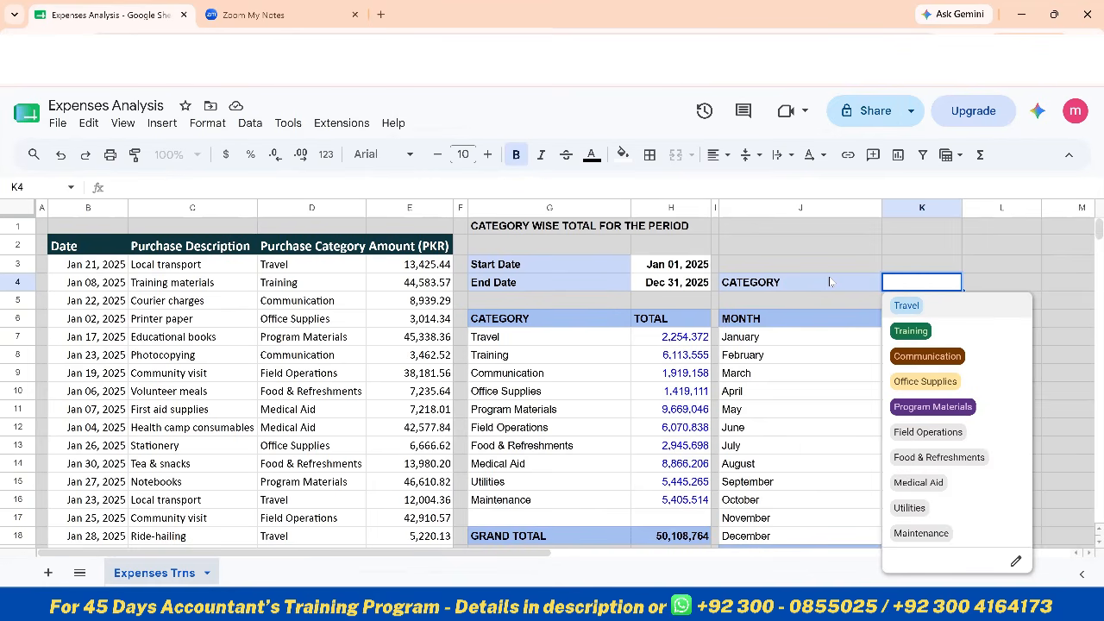
pyautogui.click(990, 290)
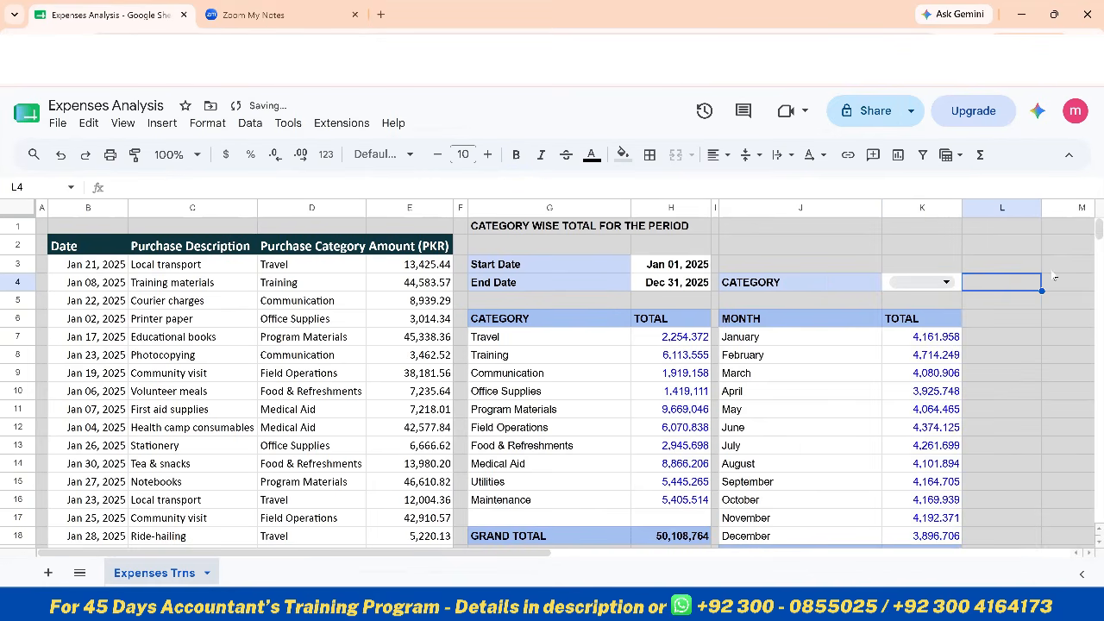
pyautogui.scroll(-2, 916, 499)
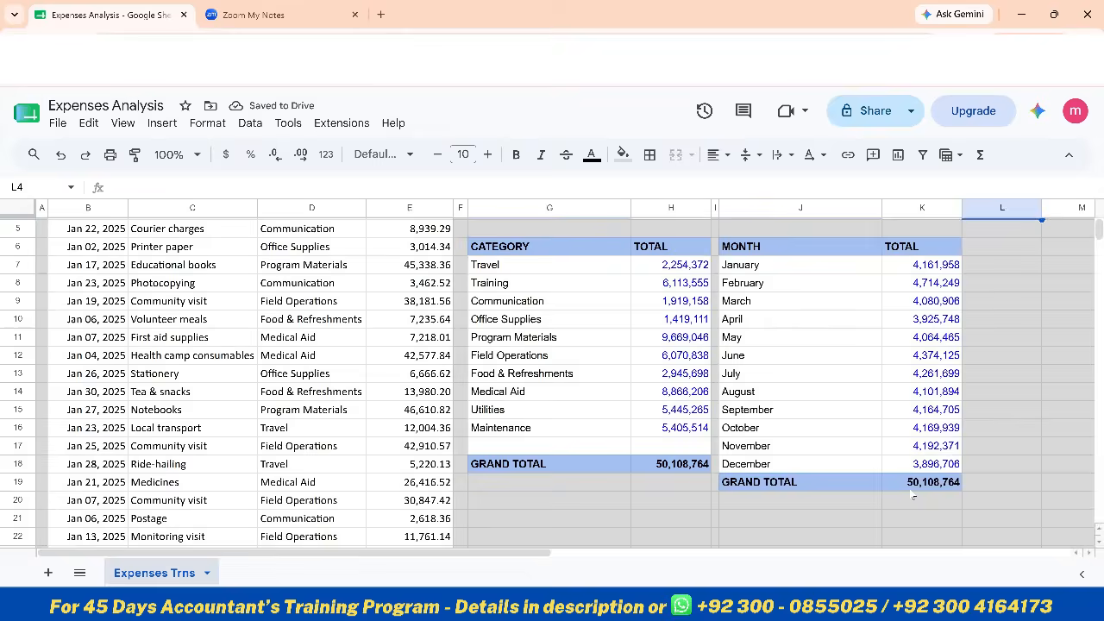
pyautogui.scroll(2, 918, 380)
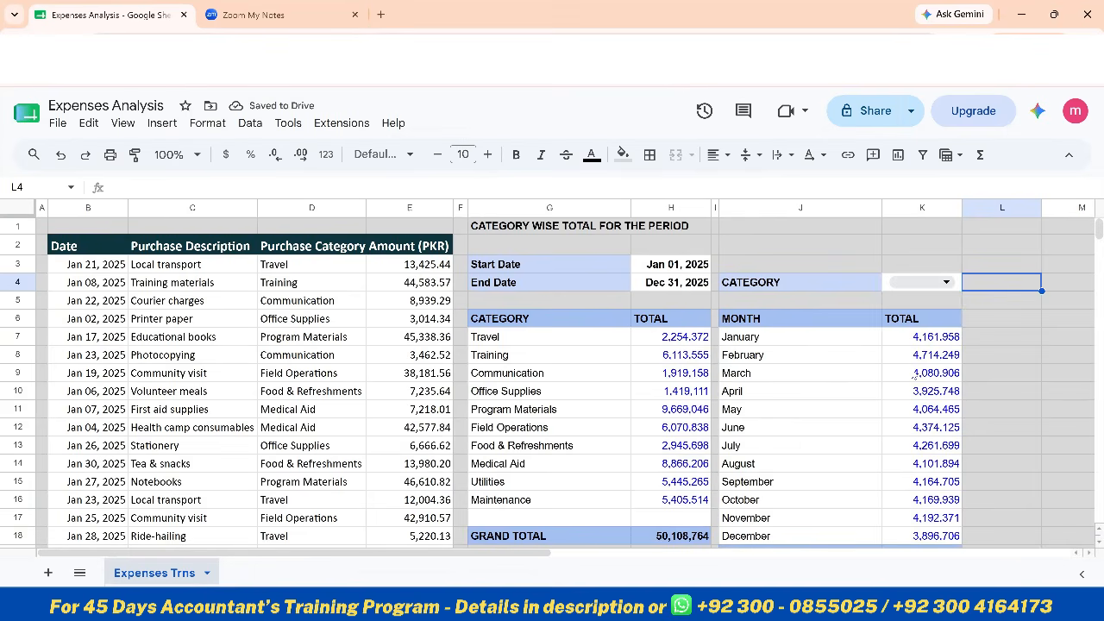
# Choose Communication in the category dropdown K4 and widen column K to fit the full category name
pyautogui.click(944, 282)
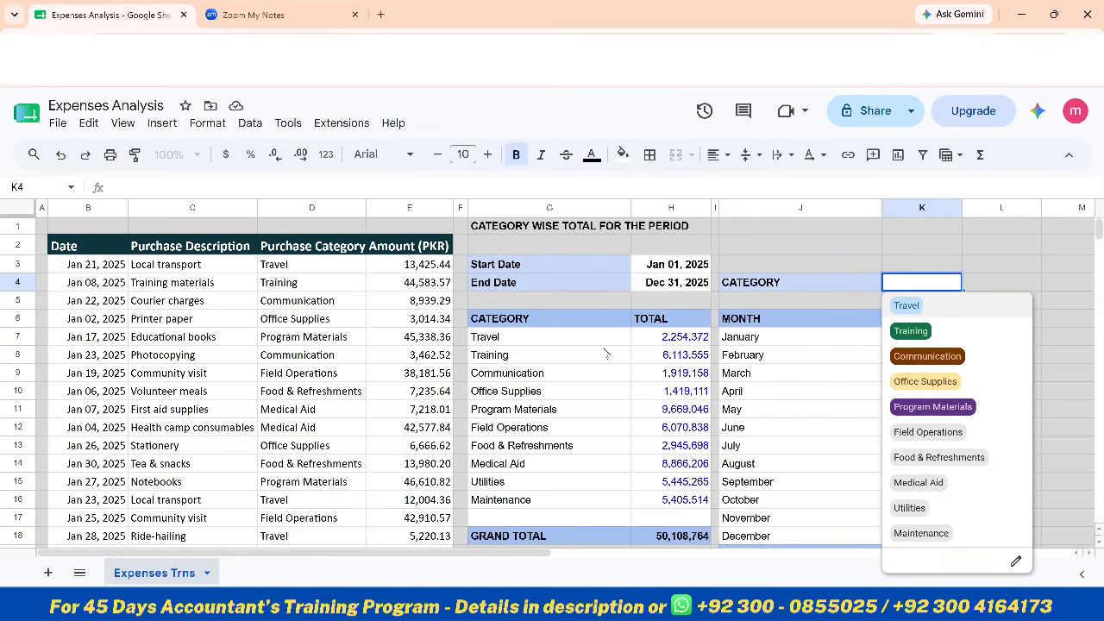
pyautogui.click(987, 268)
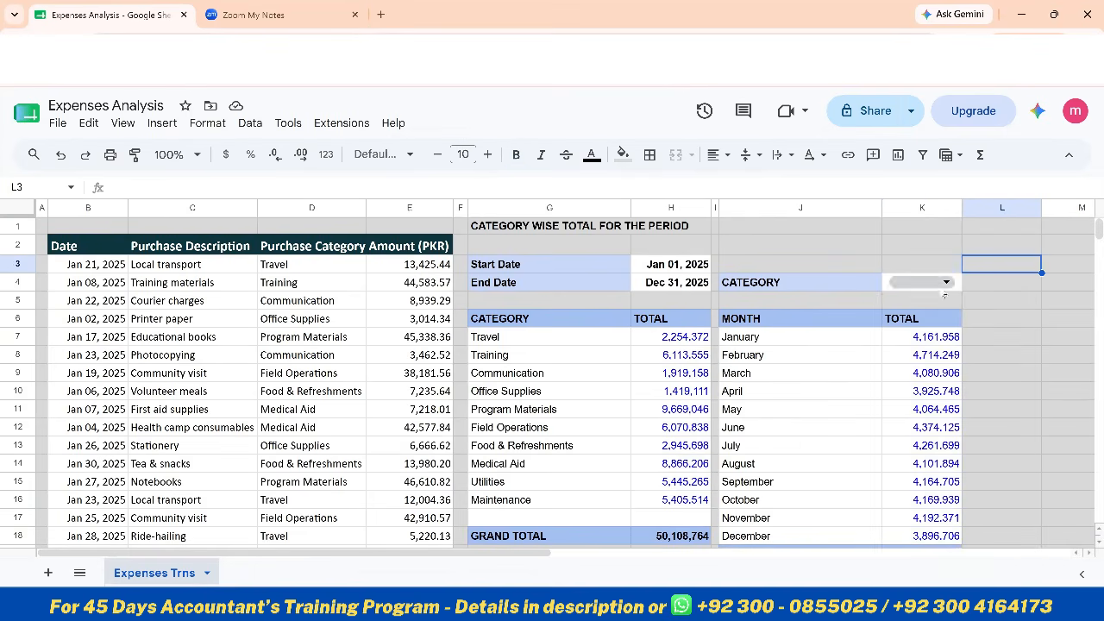
pyautogui.click(944, 283)
pyautogui.click(920, 357)
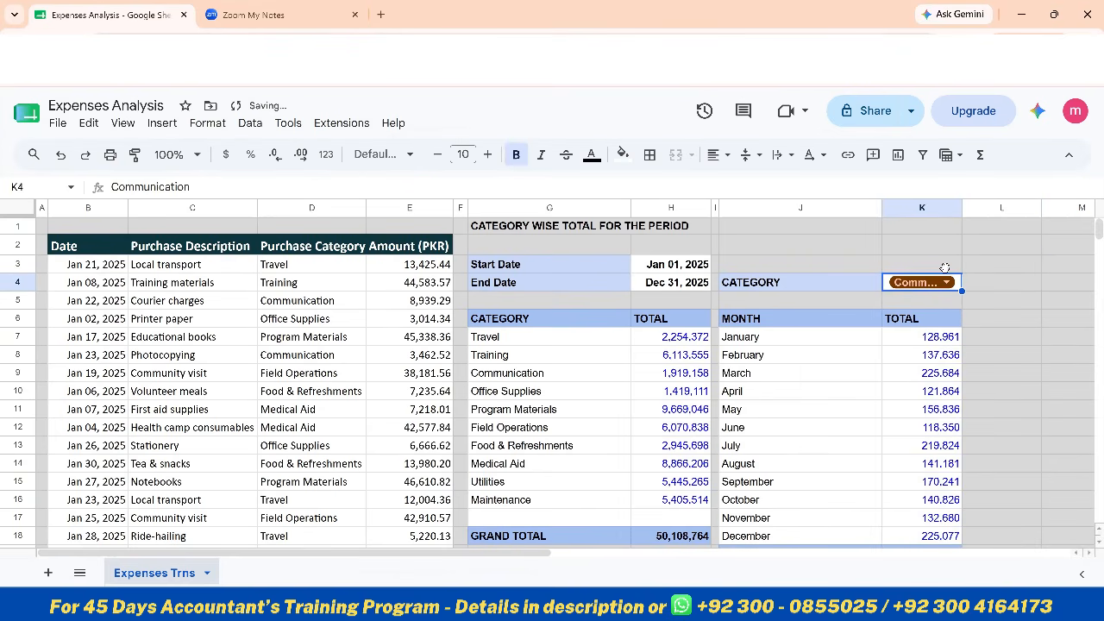
pyautogui.moveTo(962, 208); pyautogui.dragTo(1011, 208)
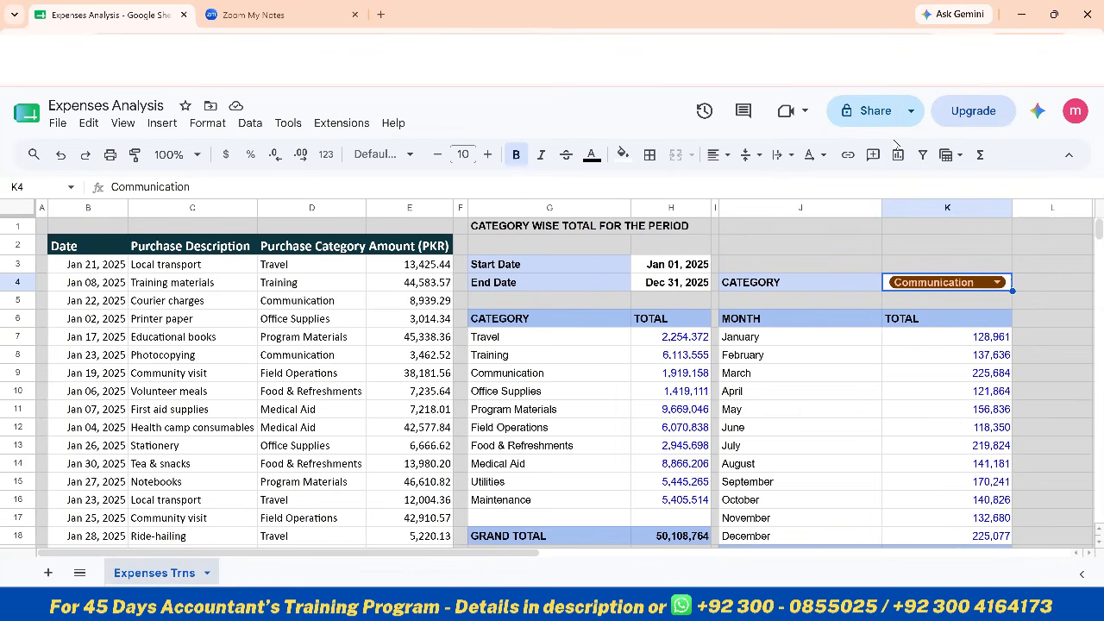
pyautogui.click(910, 112)
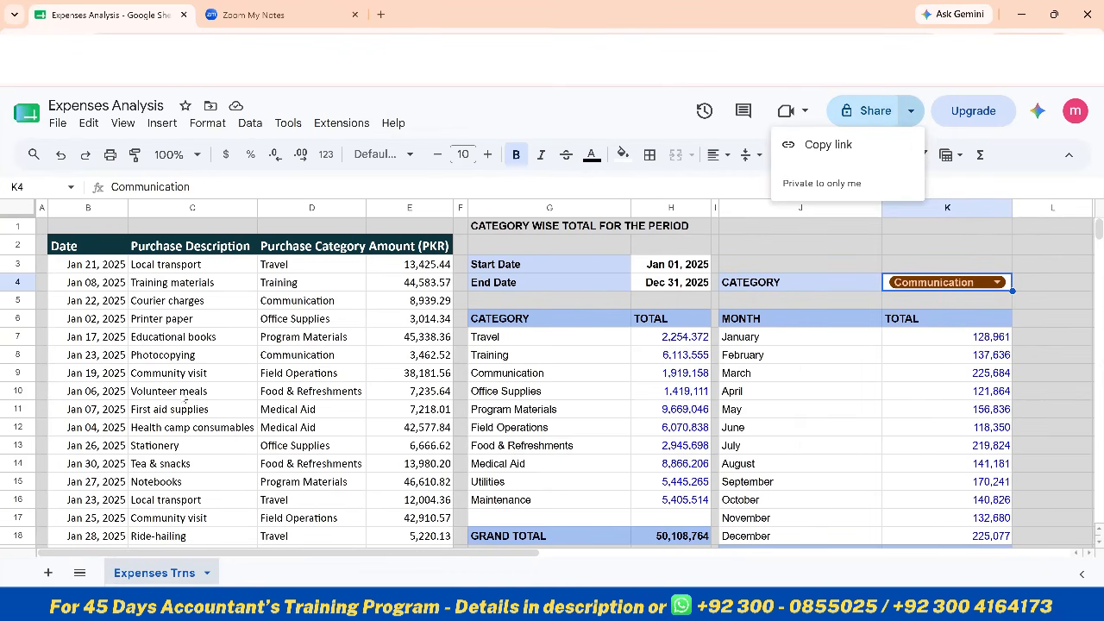
pyautogui.click(308, 341)
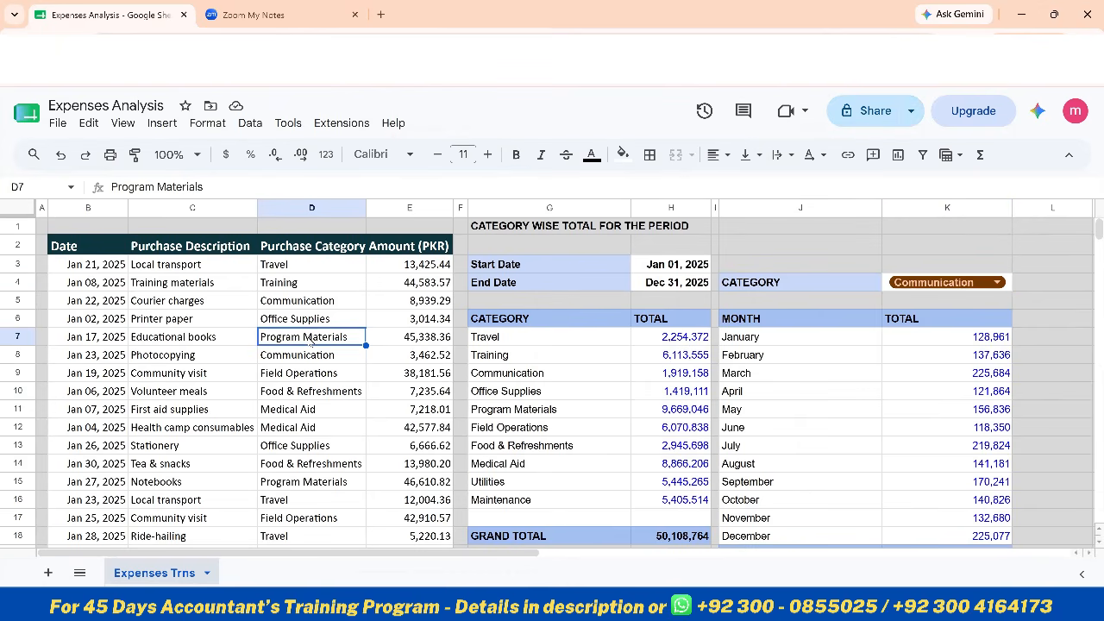